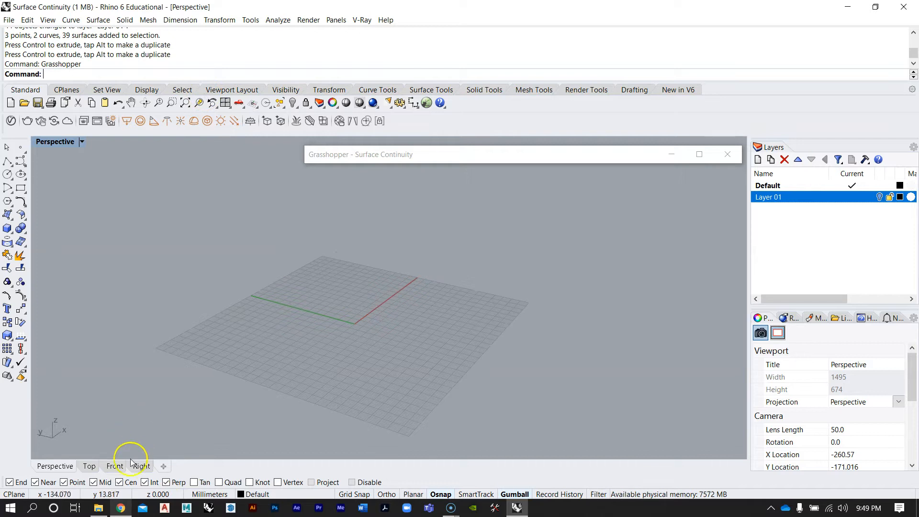
# Switch to Chrome and browse the Zaha Hadid pavilion image results, opening the 2007 Serpentine Gallery Pavilion photo
pyautogui.click(122, 510)
pyautogui.moveTo(400, 28); pyautogui.dragTo(396, 24)
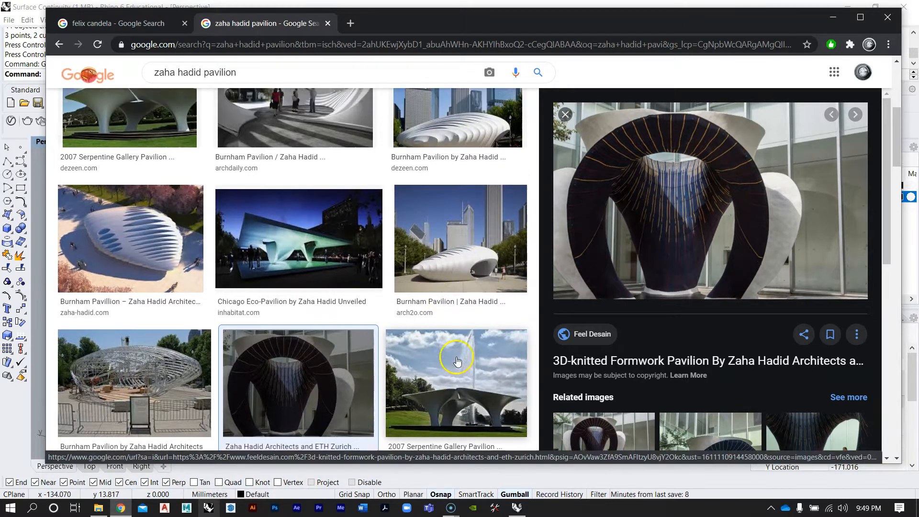
pyautogui.scroll(3, 456, 358)
pyautogui.scroll(3, 457, 359)
pyautogui.scroll(-2, 445, 308)
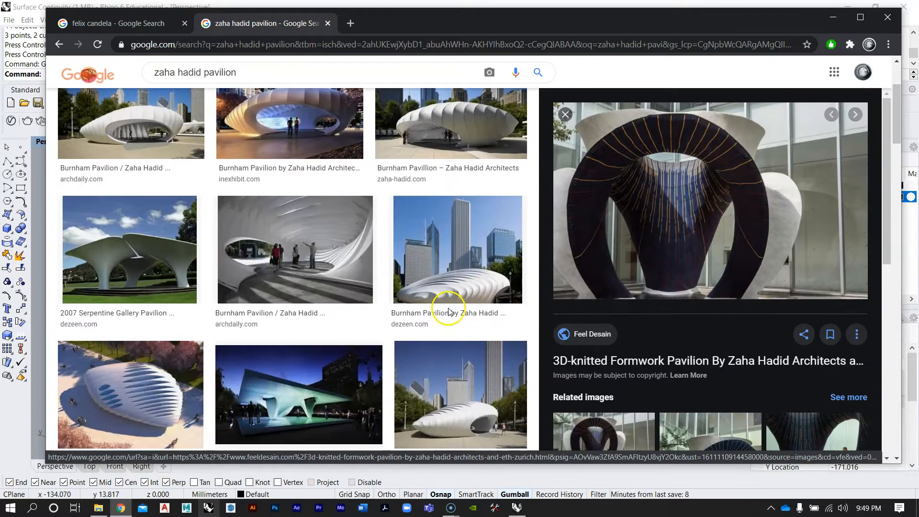
pyautogui.click(131, 261)
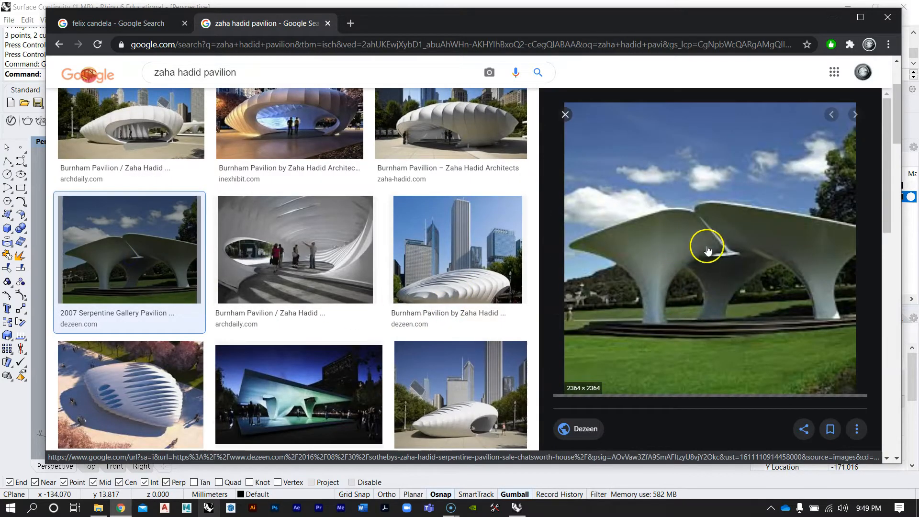
# Look through the Felix Candela image results for precedents of curved concrete shell structures
pyautogui.click(153, 25)
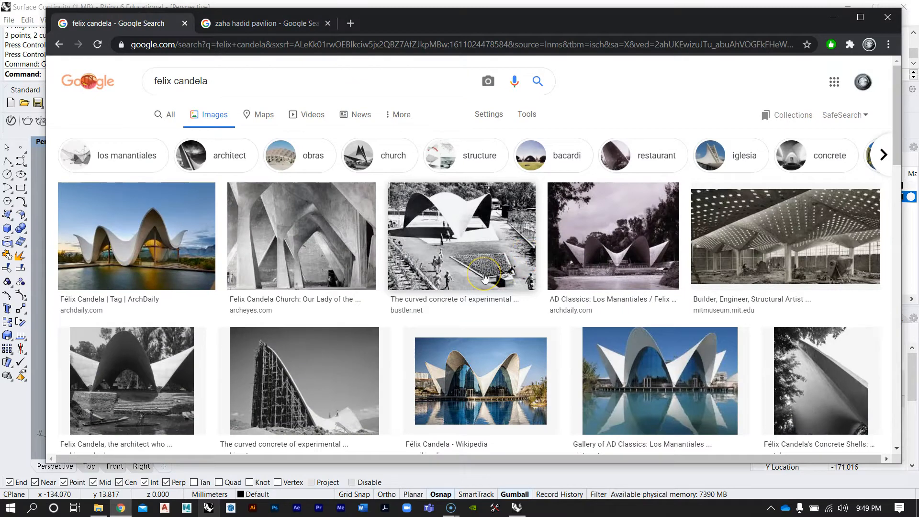
pyautogui.scroll(-1, 508, 224)
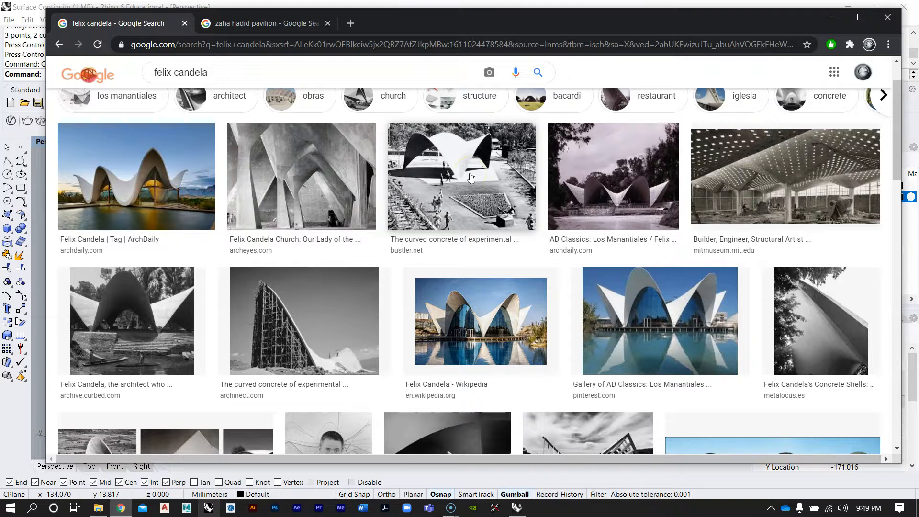
pyautogui.scroll(-5, 471, 178)
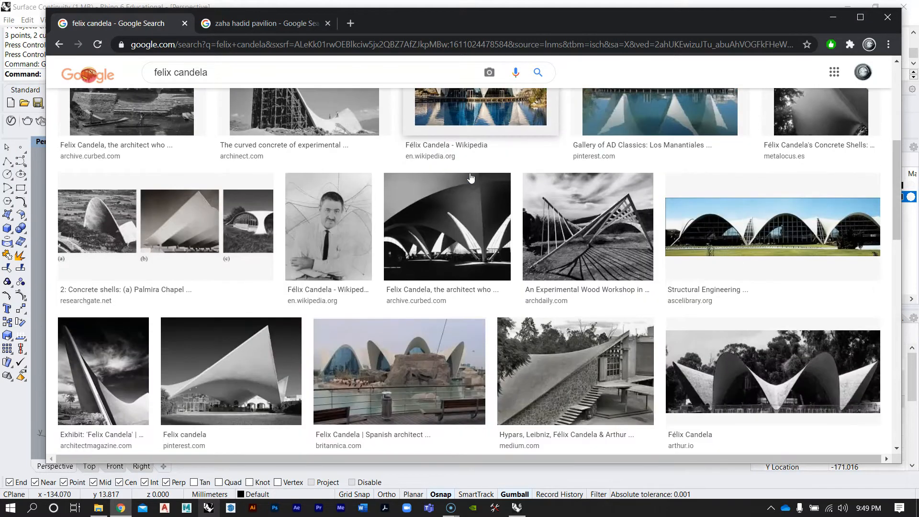
pyautogui.click(532, 217)
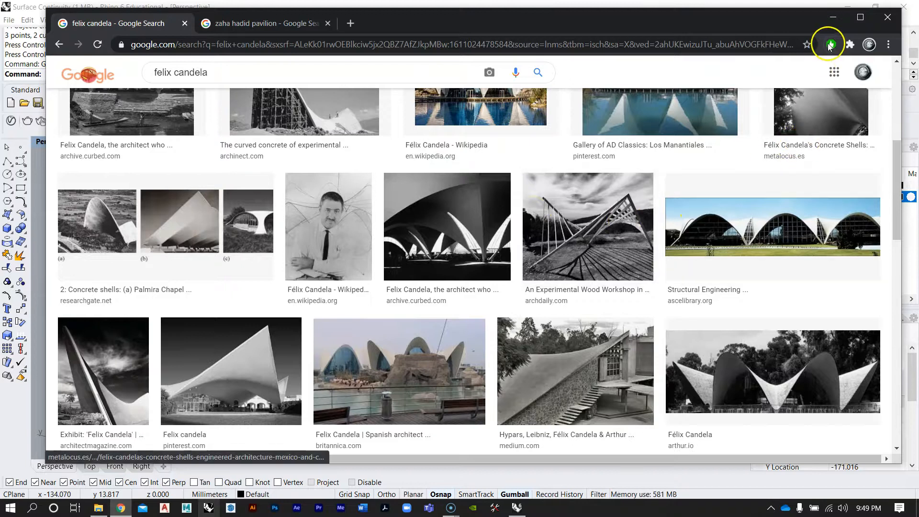
# Search the web for "weaverbird grasshopper" in a new browser tab and open the Weaverbird – Topological Mesh Editor page
pyautogui.click(350, 25)
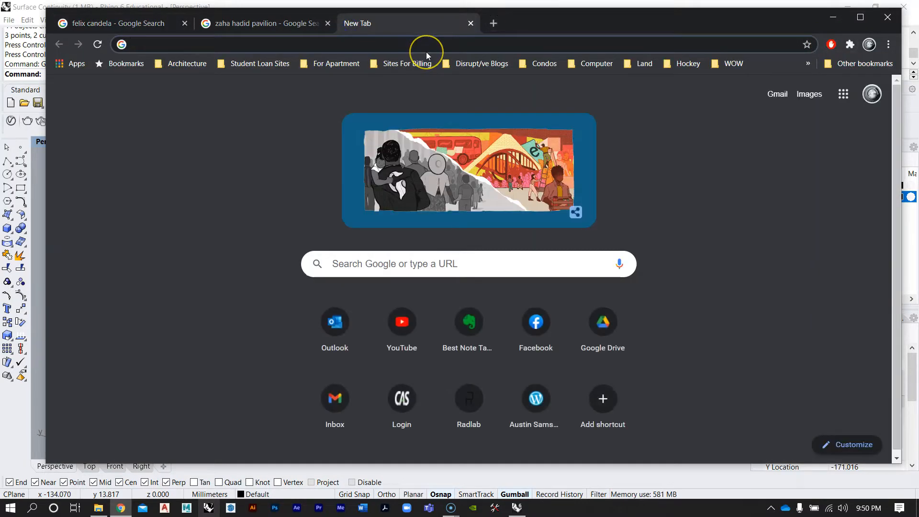
pyautogui.write('weaverbird grasshopper')
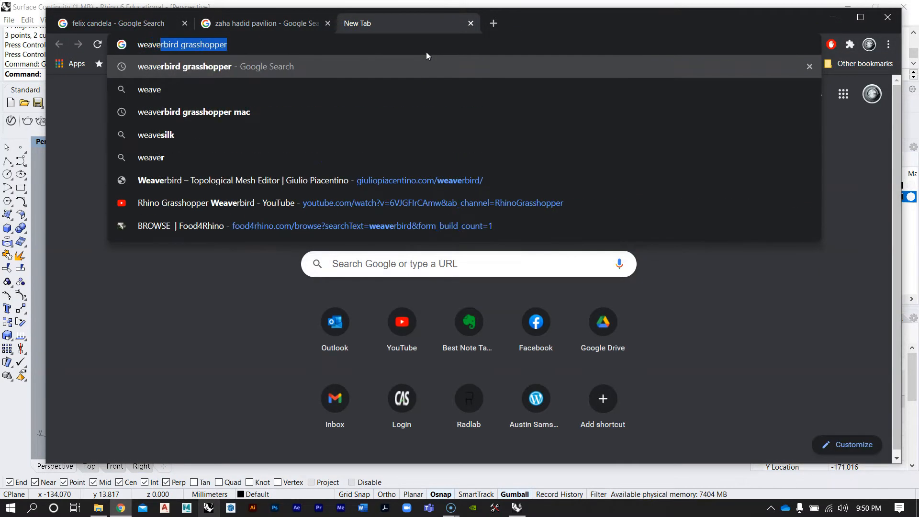
pyautogui.press('Return')
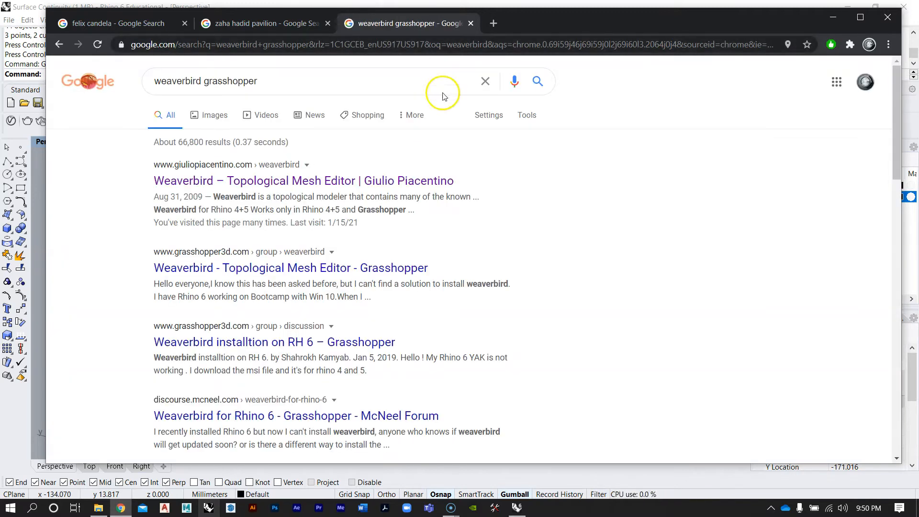
pyautogui.click(359, 183)
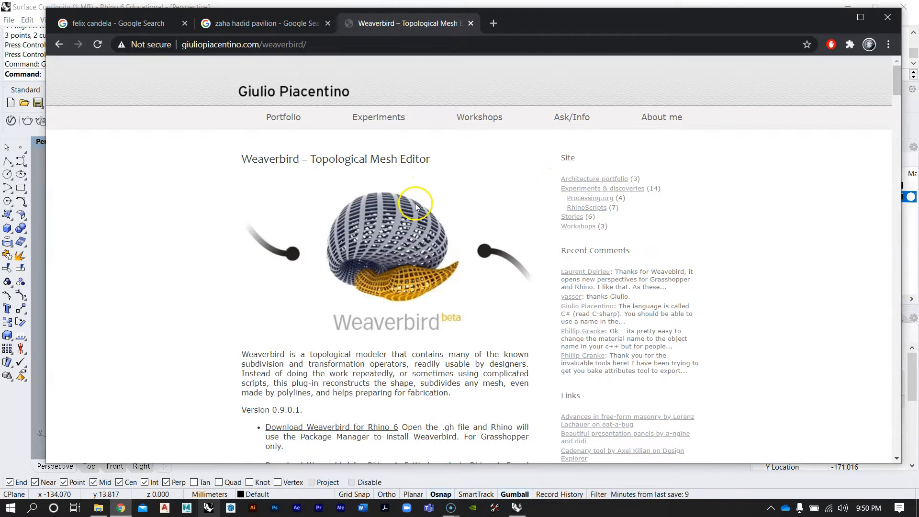
# Review the Weaverbird page's description and its Rhino 6 download information, and return to Rhino
pyautogui.scroll(-3, 413, 208)
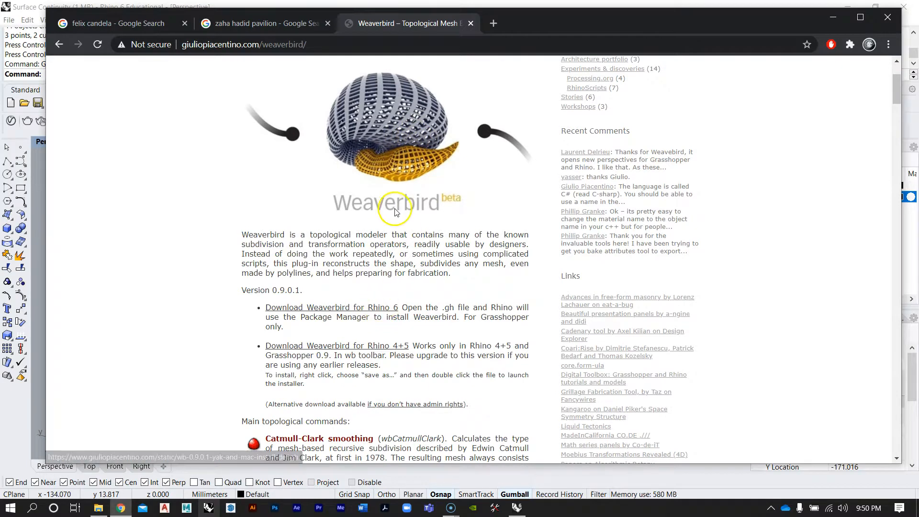
pyautogui.scroll(-3, 395, 213)
pyautogui.scroll(2, 395, 214)
pyautogui.scroll(3, 396, 214)
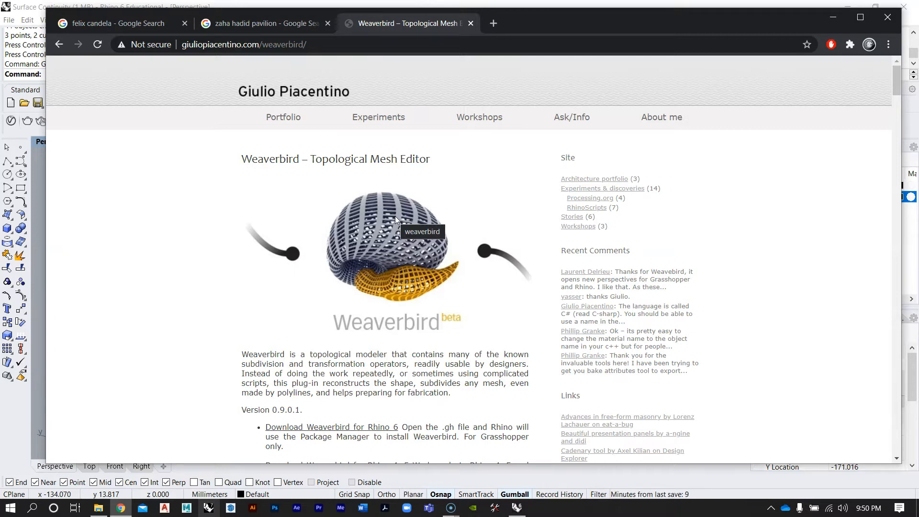
pyautogui.click(833, 19)
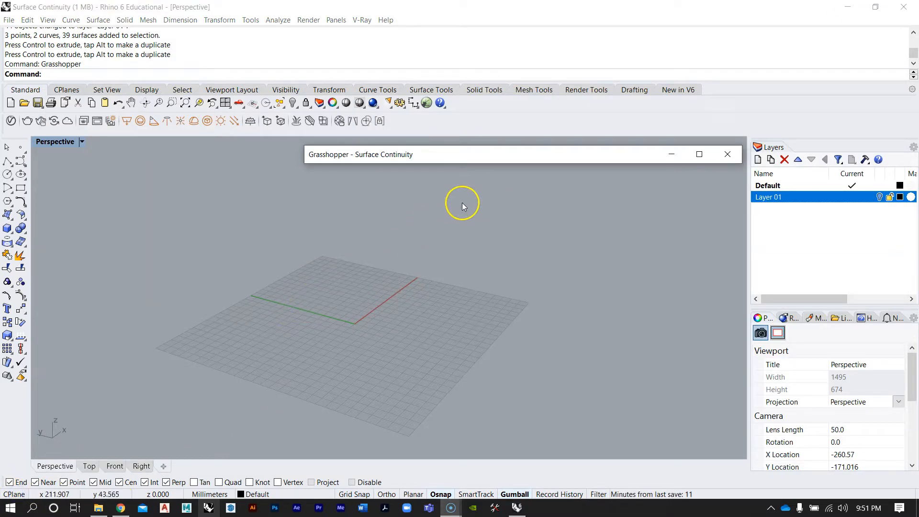
pyautogui.moveTo(440, 277); pyautogui.dragTo(410, 287, button='right')
pyautogui.scroll(-4, 344, 317)
pyautogui.scroll(6, 407, 310)
pyautogui.moveTo(321, 318); pyautogui.dragTo(337, 316, button='right')
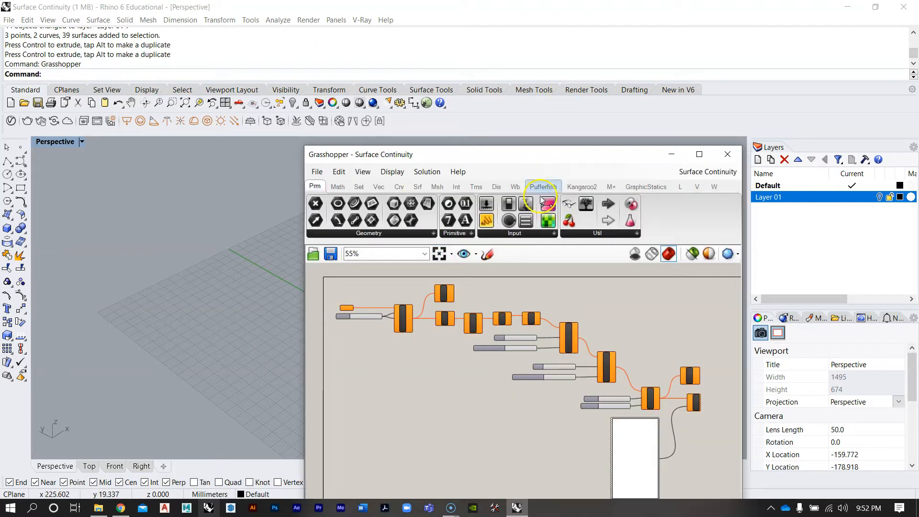
# Move the expanded Grasshopper window so its whole canvas shows, and bring the complete Surface Continuity definition into view
pyautogui.moveTo(558, 154); pyautogui.dragTo(638, 48)
pyautogui.moveTo(660, 237); pyautogui.dragTo(609, 263, button='right')
pyautogui.scroll(-3, 607, 236)
pyautogui.scroll(2, 578, 245)
pyautogui.scroll(3, 608, 263)
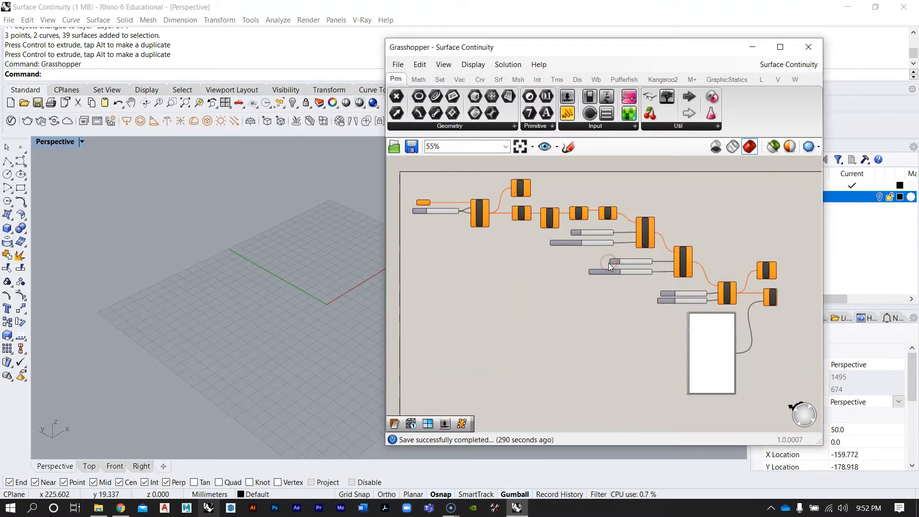
# Examine the Surface Continuity definition, including its component chain and the number sliders that feed it
pyautogui.scroll(4, 601, 245)
pyautogui.click(639, 253)
pyautogui.click(666, 216)
pyautogui.scroll(-4, 637, 241)
pyautogui.scroll(-2, 567, 242)
pyautogui.scroll(1, 558, 256)
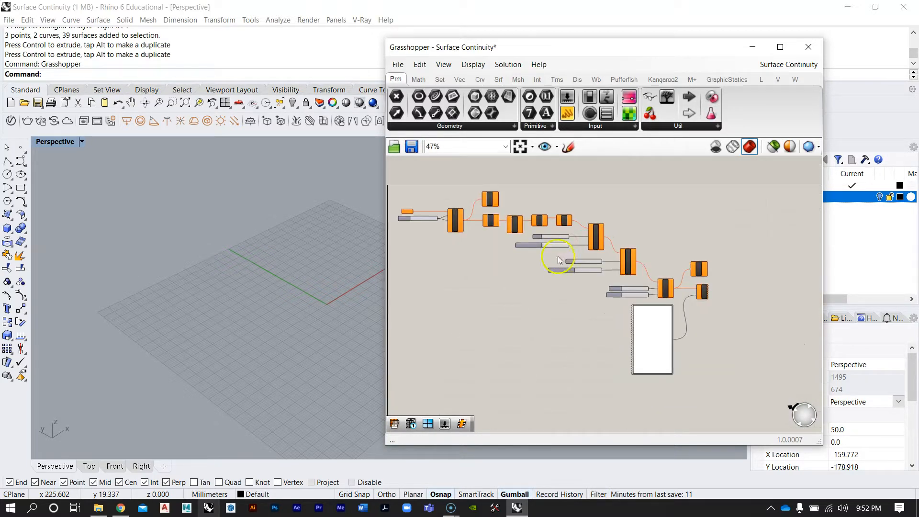
pyautogui.moveTo(740, 365); pyautogui.dragTo(399, 158)
pyautogui.scroll(2, 463, 187)
pyautogui.click(611, 195)
pyautogui.scroll(-2, 567, 203)
pyautogui.scroll(1, 609, 266)
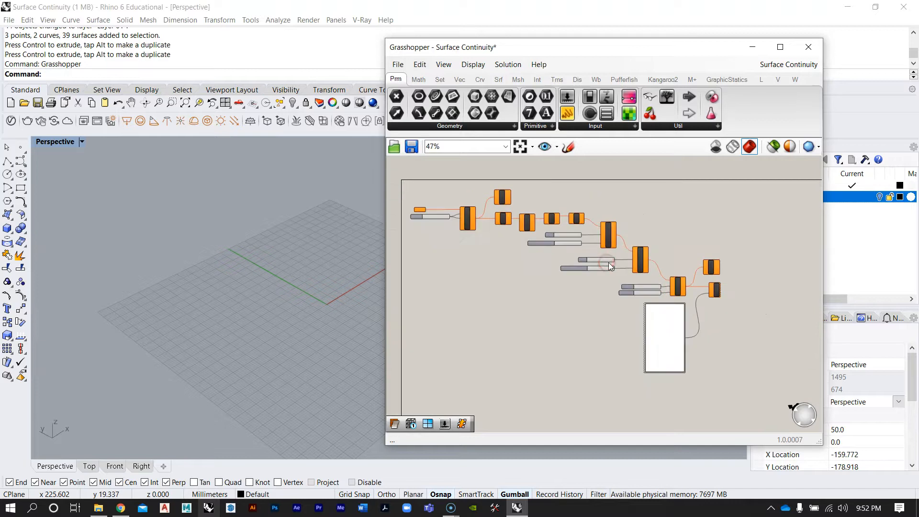
pyautogui.moveTo(579, 264)
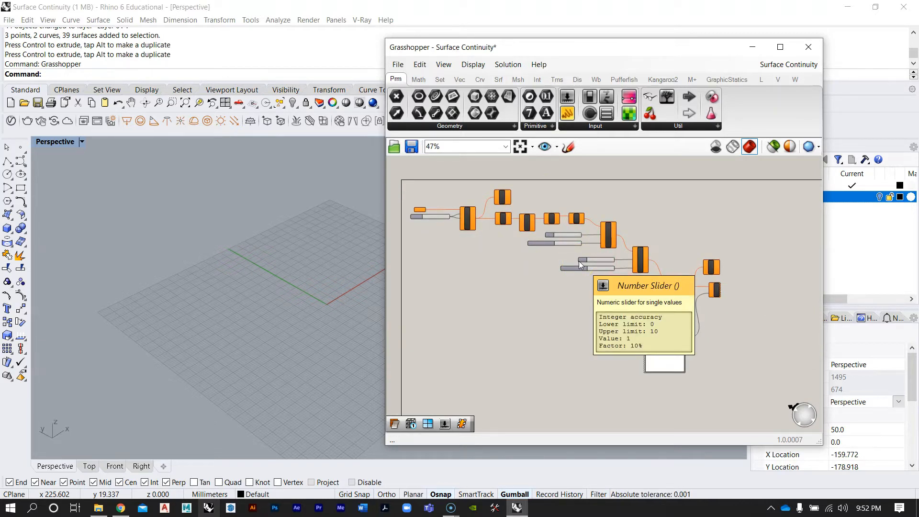
pyautogui.scroll(1, 682, 311)
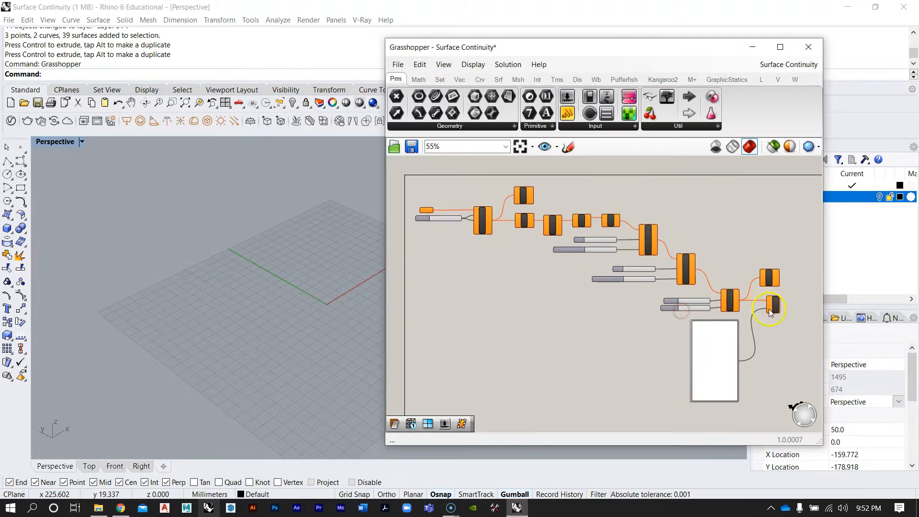
pyautogui.scroll(3, 744, 310)
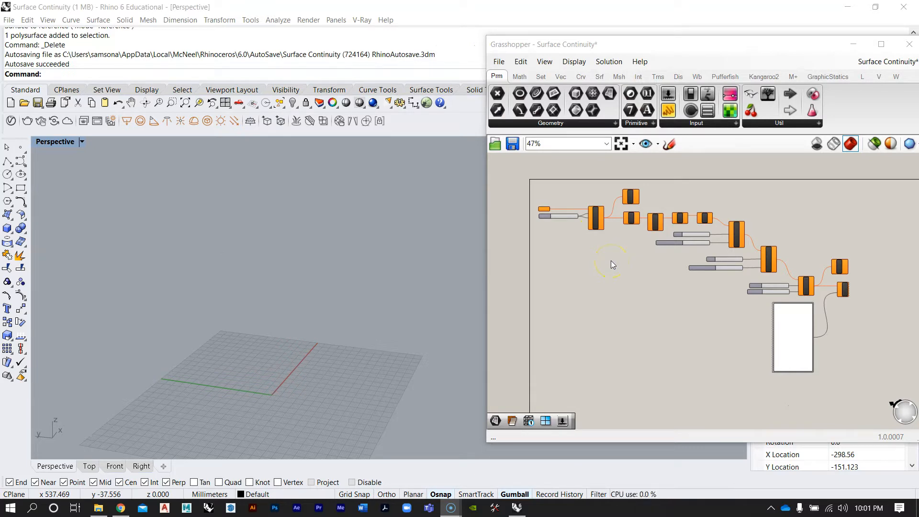
# Reposition the Grasshopper window, look at the 3D-knitted formwork pavilion image in Chrome, and return to Rhino
pyautogui.moveTo(610, 38); pyautogui.dragTo(401, 43)
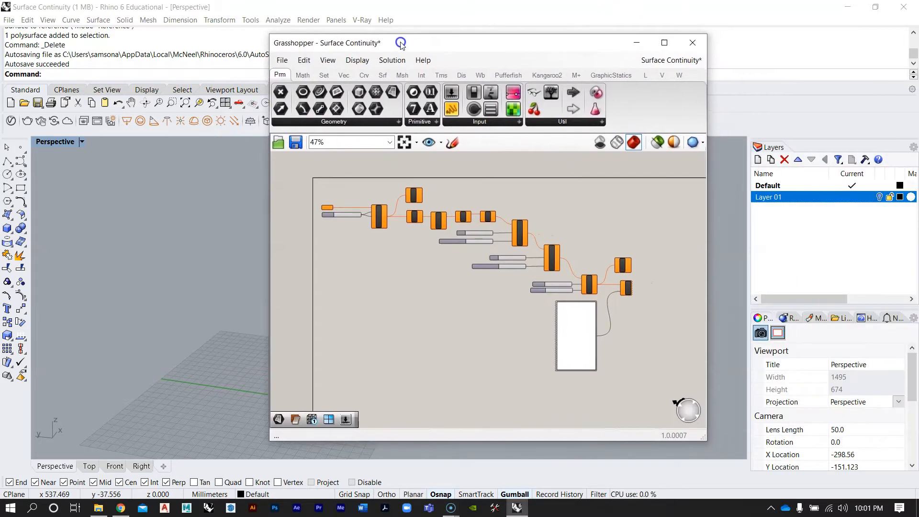
pyautogui.click(120, 507)
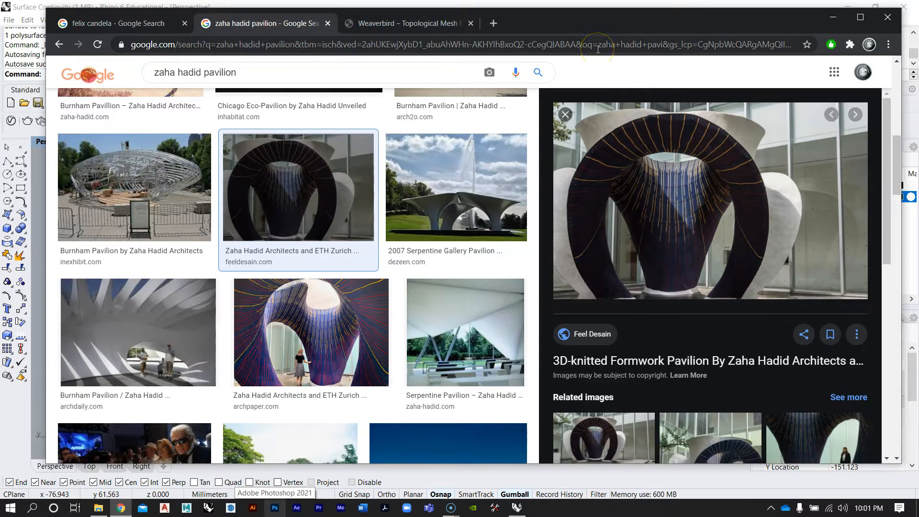
pyautogui.click(856, 18)
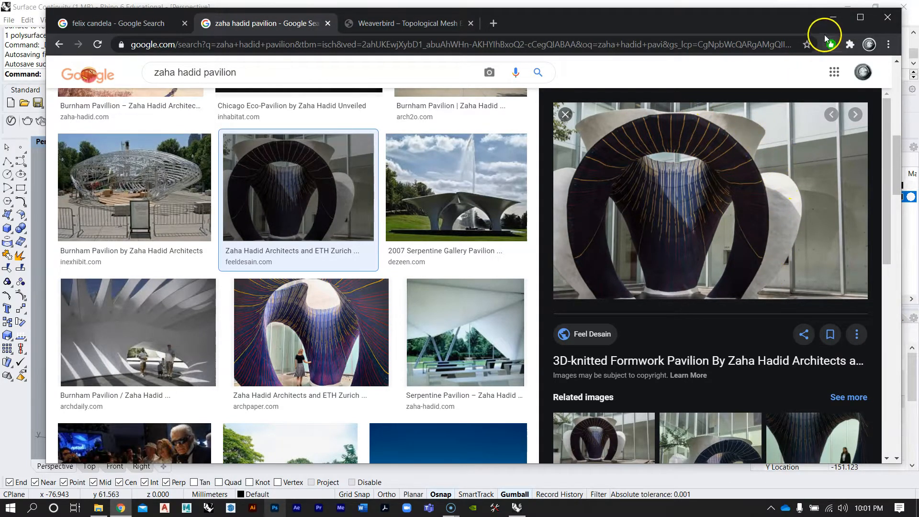
pyautogui.click(834, 19)
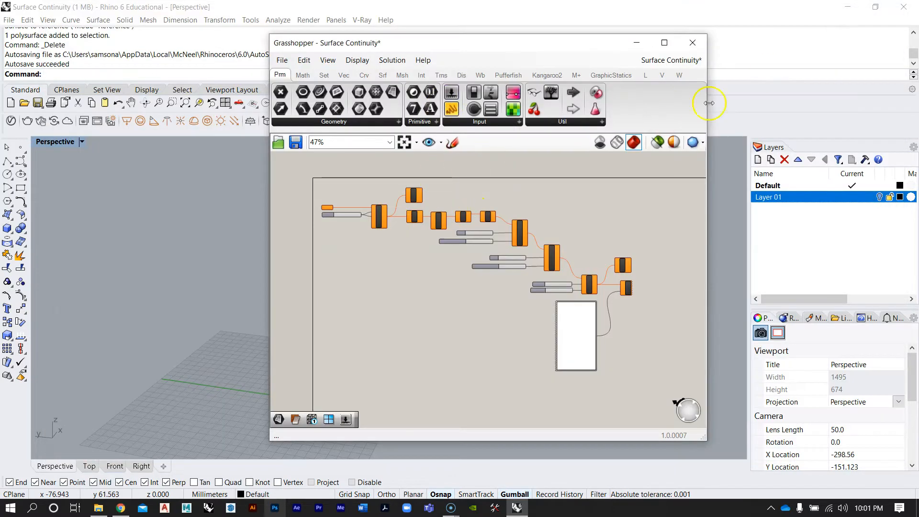
# Clear the viewport by moving and collapsing the Grasshopper window, and turn on Layer 01
pyautogui.moveTo(565, 46); pyautogui.dragTo(382, 52)
pyautogui.moveTo(628, 250); pyautogui.dragTo(554, 265, button='right')
pyautogui.doubleClick(387, 51)
pyautogui.scroll(-10, 554, 264)
pyautogui.scroll(8, 453, 314)
# Select all the Layer 01 geometry, zoom to the selection, and deselect it
pyautogui.moveTo(320, 175); pyautogui.dragTo(722, 356)
pyautogui.write('zs')
pyautogui.press('Return')
pyautogui.moveTo(341, 335); pyautogui.dragTo(466, 324, button='right')
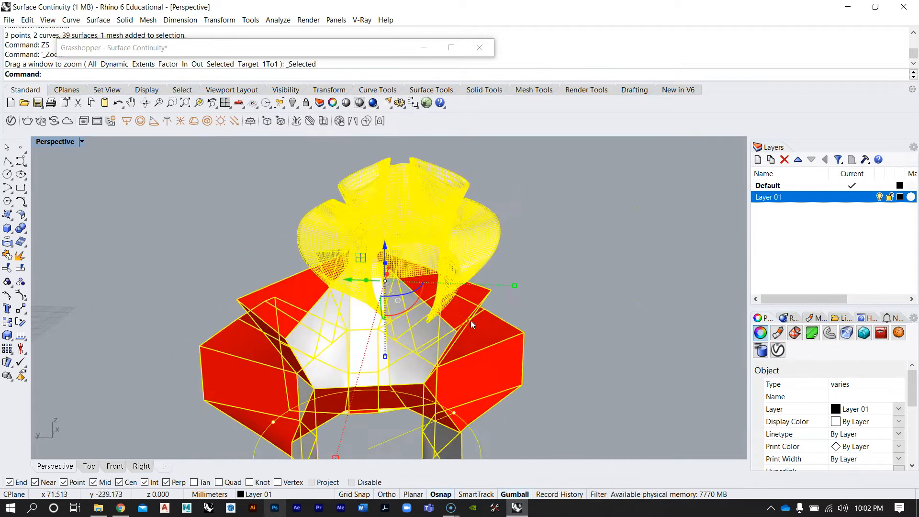
pyautogui.click(559, 302)
# Inspect the faceted surface model and the smooth mesh version beside it from several angles
pyautogui.moveTo(316, 313); pyautogui.dragTo(461, 168, button='right')
pyautogui.scroll(-4, 459, 326)
pyautogui.scroll(6, 471, 321)
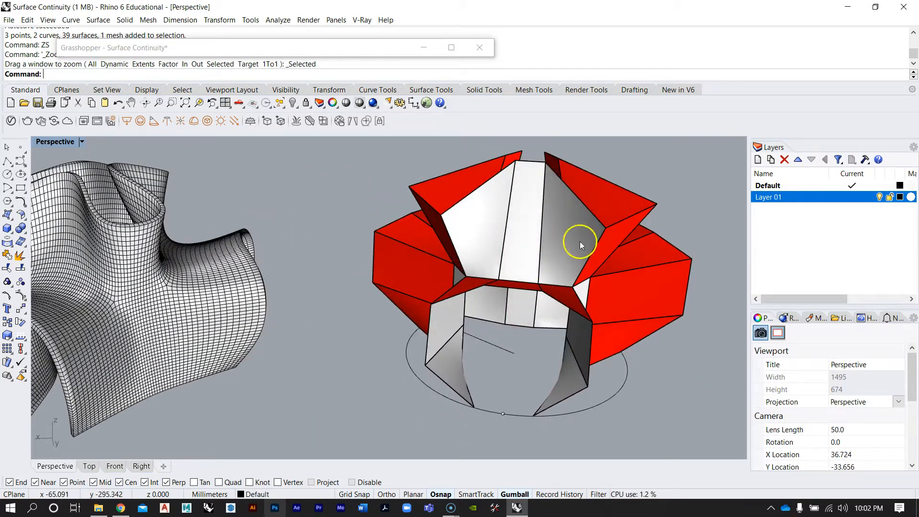
pyautogui.moveTo(508, 244); pyautogui.dragTo(563, 324, button='right')
pyautogui.moveTo(589, 283); pyautogui.dragTo(301, 254, button='right')
pyautogui.scroll(4, 587, 253)
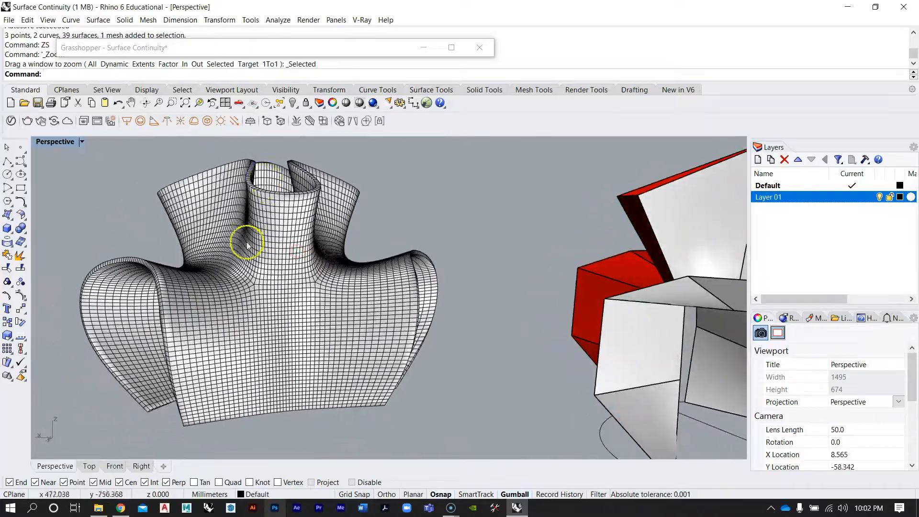
pyautogui.moveTo(153, 289); pyautogui.dragTo(431, 318, button='right')
pyautogui.scroll(-4, 191, 297)
pyautogui.scroll(4, 175, 296)
pyautogui.moveTo(186, 206); pyautogui.dragTo(182, 256, button='right')
pyautogui.scroll(-6, 167, 256)
pyautogui.scroll(5, 479, 237)
pyautogui.moveTo(485, 236); pyautogui.dragTo(380, 282, button='right')
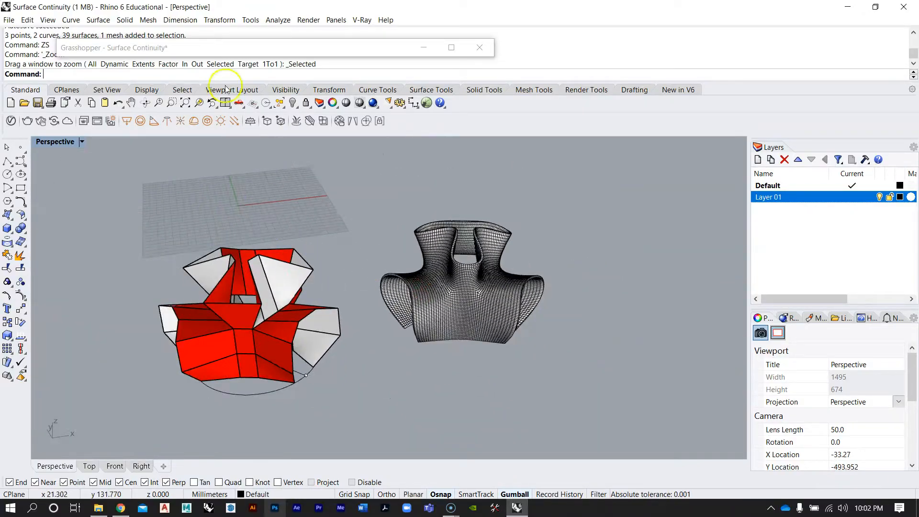
# Expand the Grasshopper window, move it clear of the faceted model, and collapse it again
pyautogui.doubleClick(216, 51)
pyautogui.moveTo(232, 244); pyautogui.dragTo(257, 248, button='right')
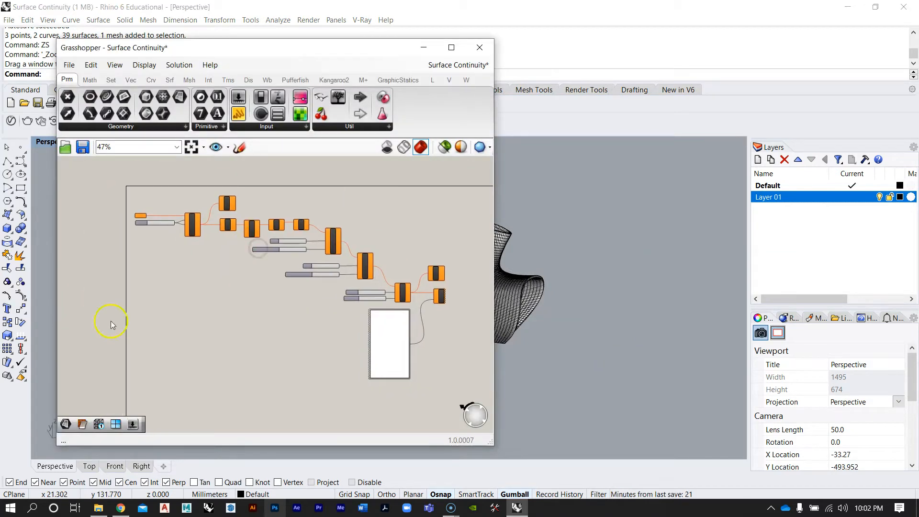
pyautogui.moveTo(245, 57); pyautogui.dragTo(565, 55)
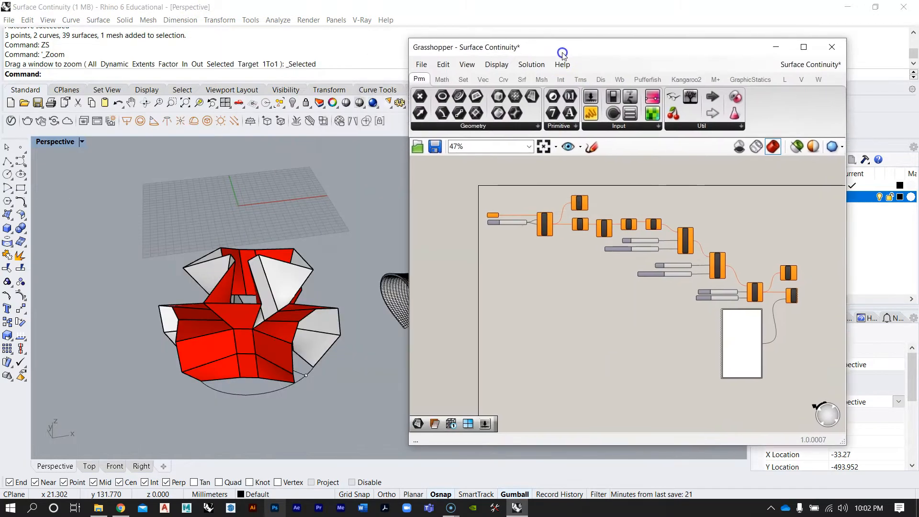
pyautogui.doubleClick(563, 54)
# Inspect the faceted surface model from opposite sides, together with its smooth mesh version
pyautogui.moveTo(243, 278); pyautogui.dragTo(486, 303, button='right')
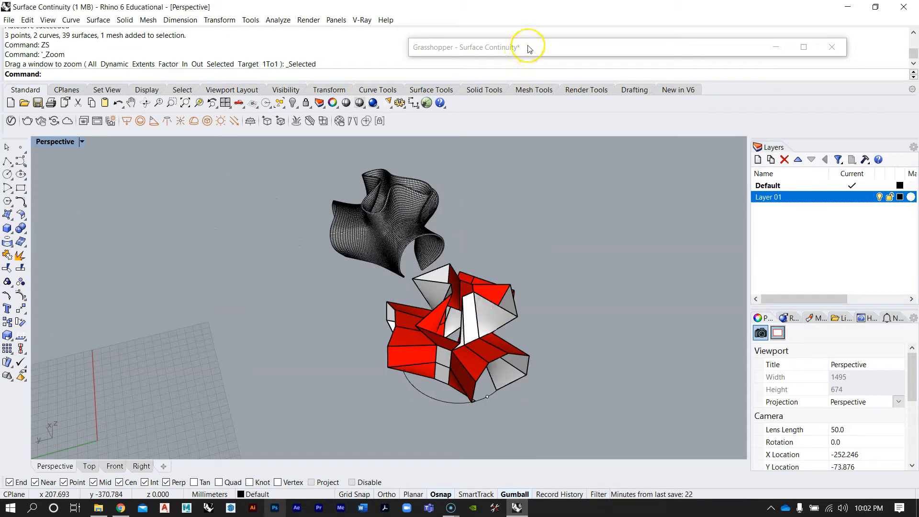
pyautogui.moveTo(491, 270); pyautogui.dragTo(548, 325, button='right')
pyautogui.scroll(4, 546, 328)
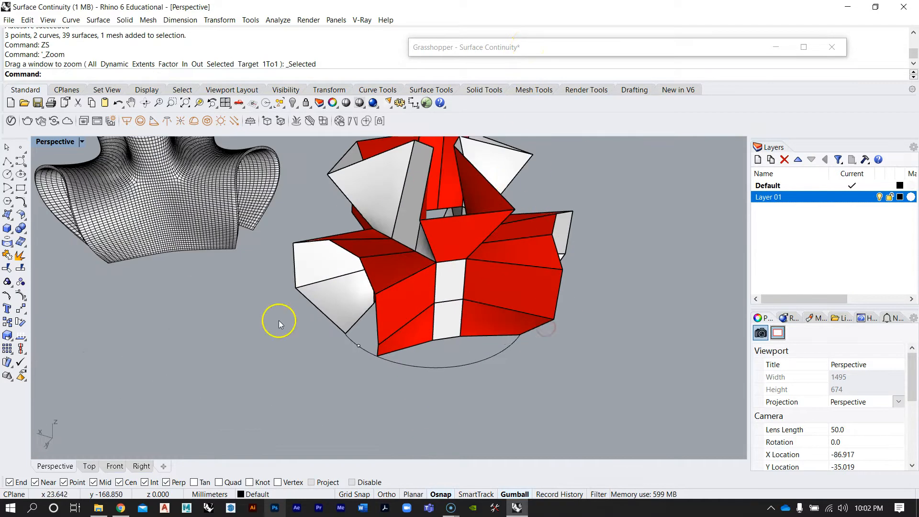
pyautogui.moveTo(351, 288); pyautogui.dragTo(467, 147, button='right')
# Expand the Grasshopper window and examine the component chain from Mesh UV through mesh join, vertex alignment and Weld
pyautogui.click(457, 47)
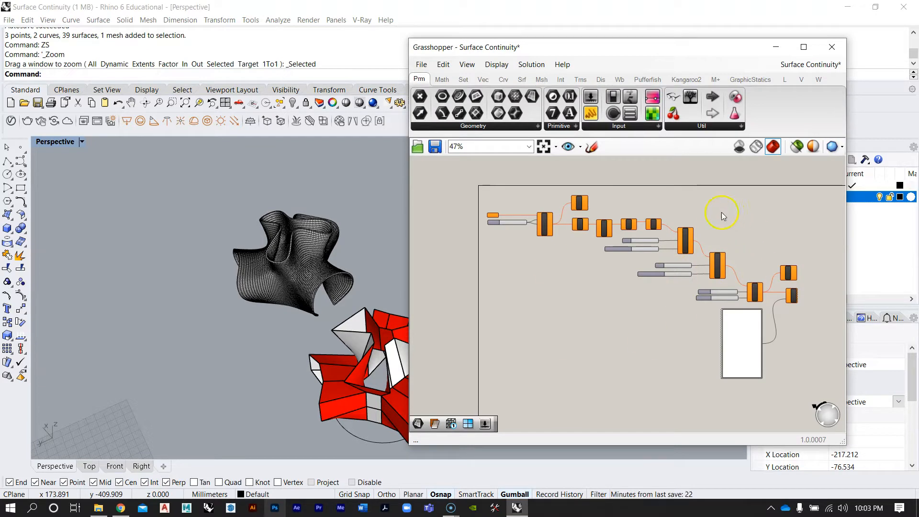
pyautogui.scroll(5, 600, 252)
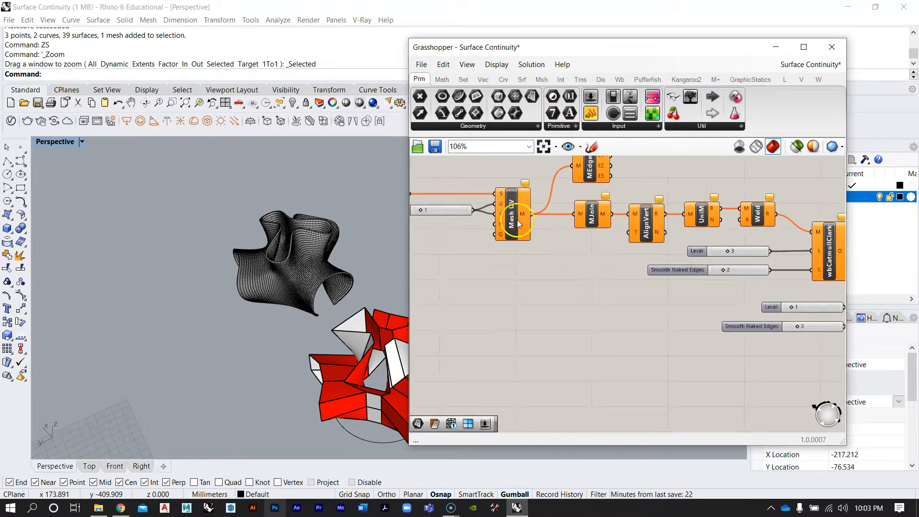
pyautogui.scroll(-5, 521, 222)
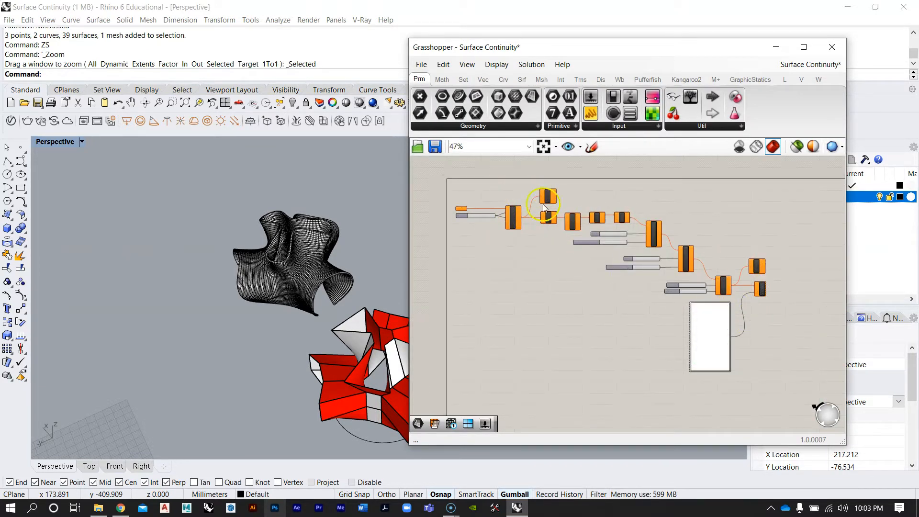
pyautogui.scroll(6, 554, 209)
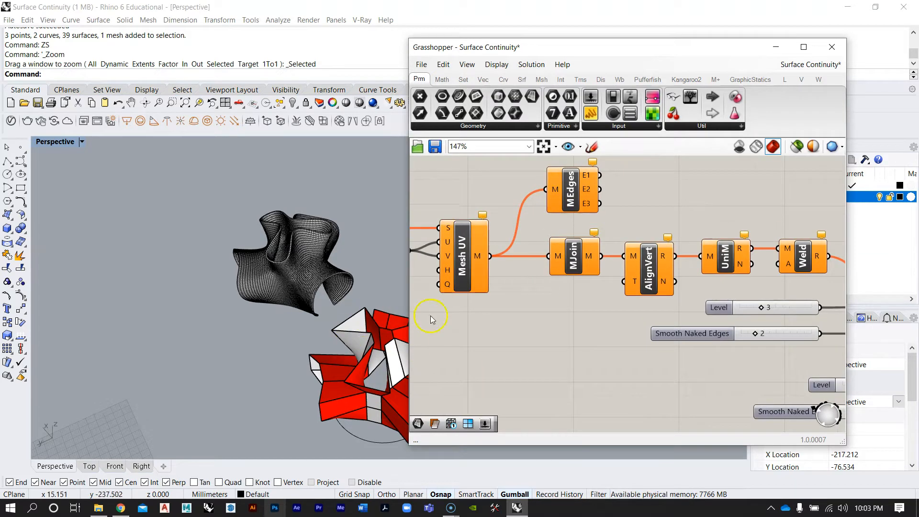
# Move the Grasshopper window clear of the models and collapse it
pyautogui.moveTo(467, 47); pyautogui.dragTo(569, 36)
pyautogui.moveTo(425, 195); pyautogui.dragTo(415, 329, button='right')
pyautogui.moveTo(360, 278); pyautogui.dragTo(374, 259, button='right')
pyautogui.doubleClick(663, 41)
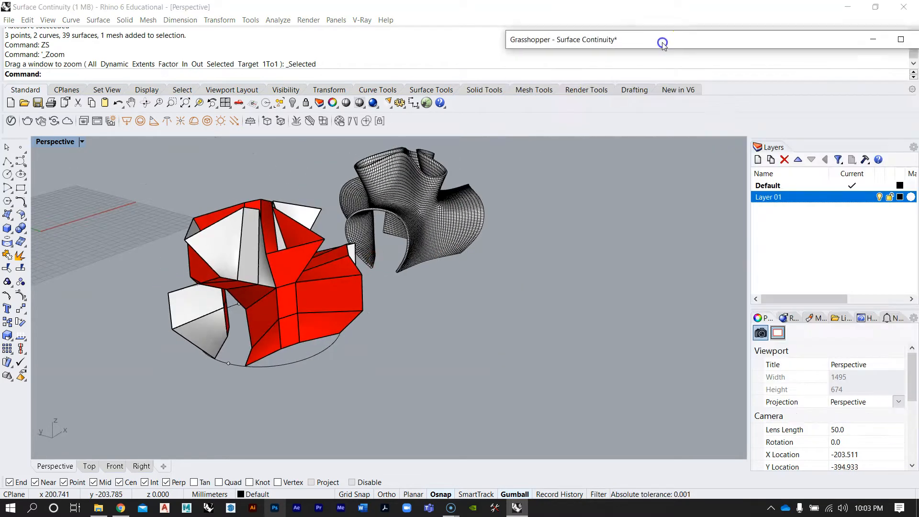
# Copy the grouped surfaces on one side of the faceted model to the empty space beside it
pyautogui.scroll(5, 292, 277)
pyautogui.moveTo(285, 294); pyautogui.dragTo(307, 277, button='right')
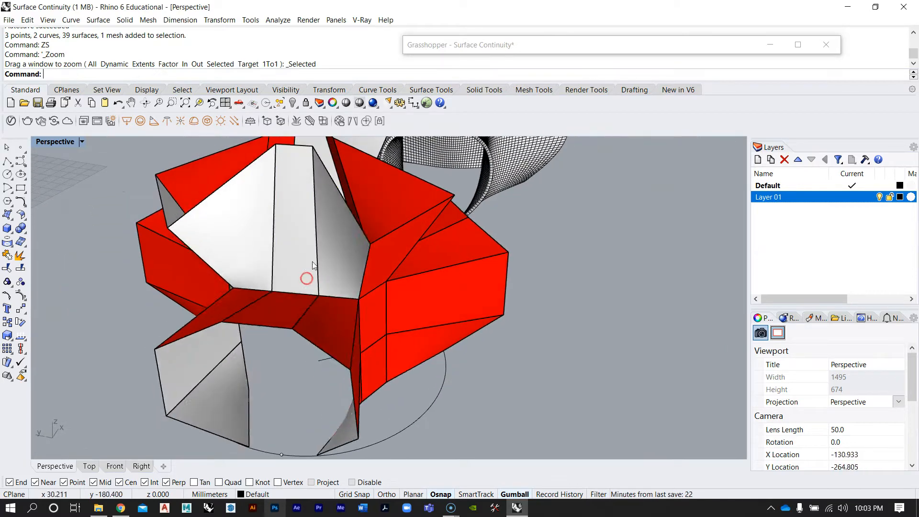
pyautogui.click(306, 278)
pyautogui.moveTo(369, 259); pyautogui.dragTo(290, 279, button='right')
pyautogui.write('C')
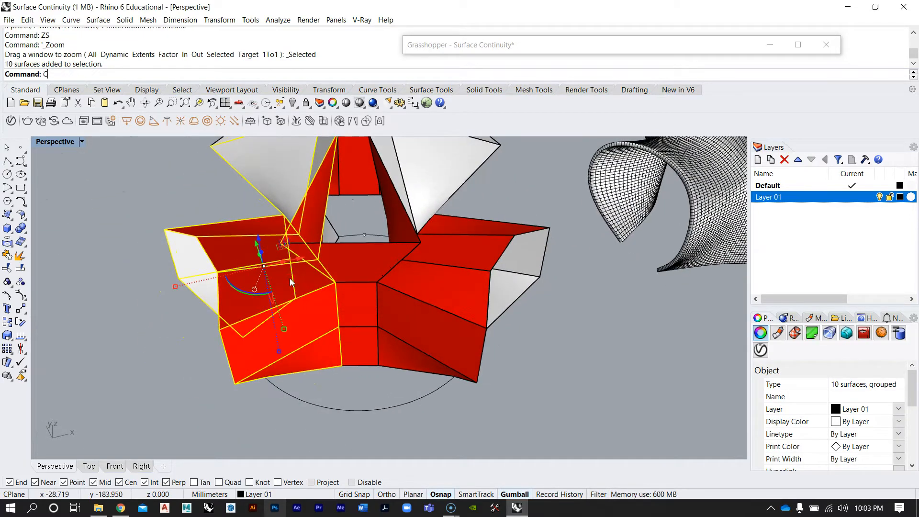
pyautogui.write('opy')
pyautogui.press('Return')
pyautogui.scroll(-6, 289, 278)
pyautogui.click(378, 377)
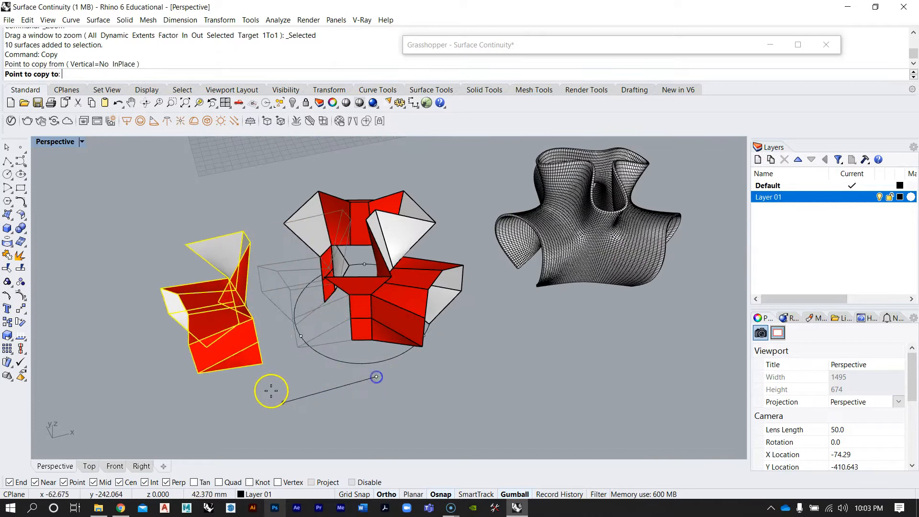
pyautogui.click(213, 422)
pyautogui.rightClick(209, 401)
pyautogui.press('Escape')
# Copy the triangular surface and the two narrow surfaces below it at the model's centre to a clear spot in front
pyautogui.moveTo(296, 313); pyautogui.dragTo(368, 281, button='right')
pyautogui.click(368, 282)
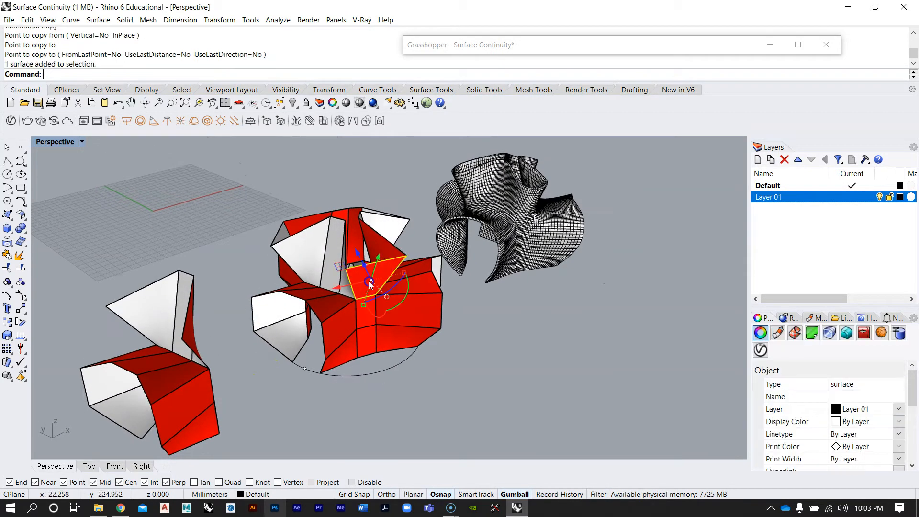
pyautogui.keyDown('shift'); pyautogui.click(365, 318); pyautogui.keyUp('shift')
pyautogui.keyDown('shift'); pyautogui.click(367, 344); pyautogui.keyUp('shift')
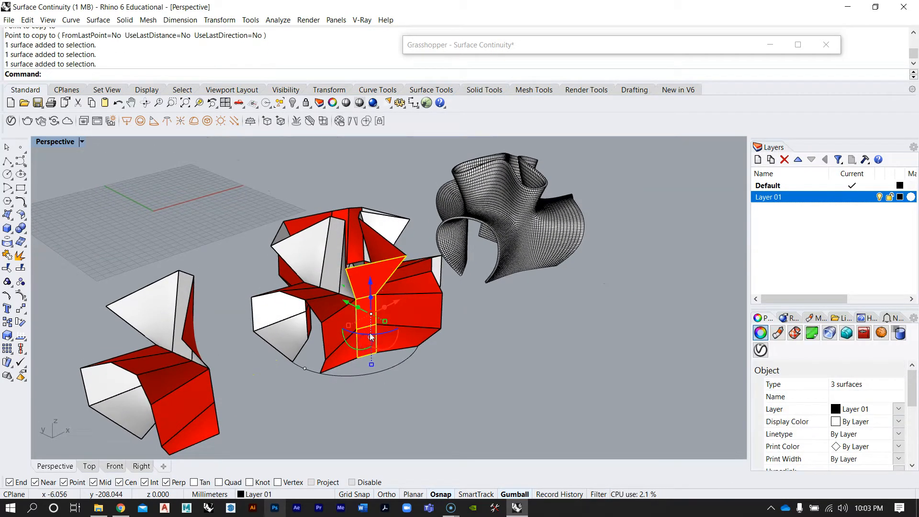
pyautogui.write('opy')
pyautogui.press('Return')
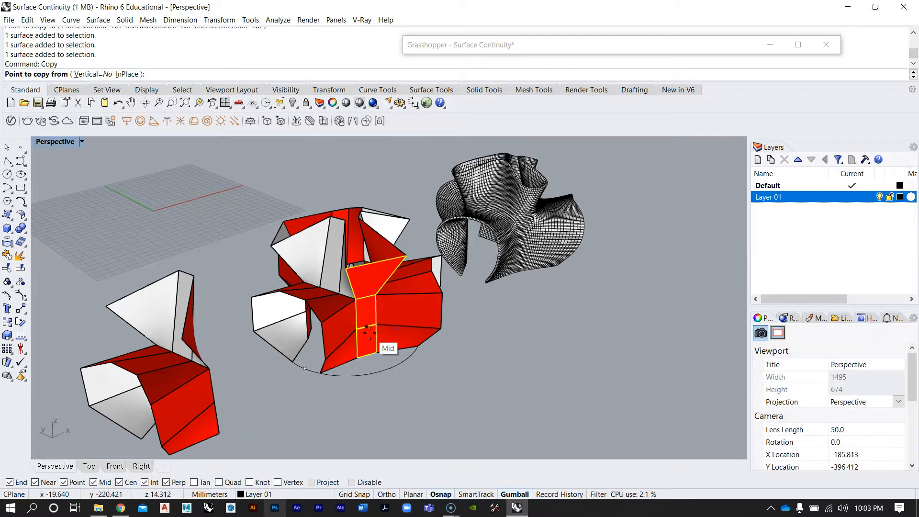
pyautogui.scroll(-2, 367, 328)
pyautogui.click(380, 382)
pyautogui.keyDown('shift'); pyautogui.click(461, 427); pyautogui.keyUp('shift')
pyautogui.press('Escape')
pyautogui.press('Escape')
# Examine the repeating side group and the copied connecting strip from several angles
pyautogui.moveTo(433, 311); pyautogui.dragTo(375, 360, button='right')
pyautogui.scroll(2, 367, 304)
pyautogui.moveTo(332, 300); pyautogui.dragTo(411, 184, button='right')
pyautogui.scroll(-2, 354, 246)
pyautogui.moveTo(356, 247); pyautogui.dragTo(409, 190, button='right')
pyautogui.moveTo(354, 261); pyautogui.dragTo(523, 307, button='right')
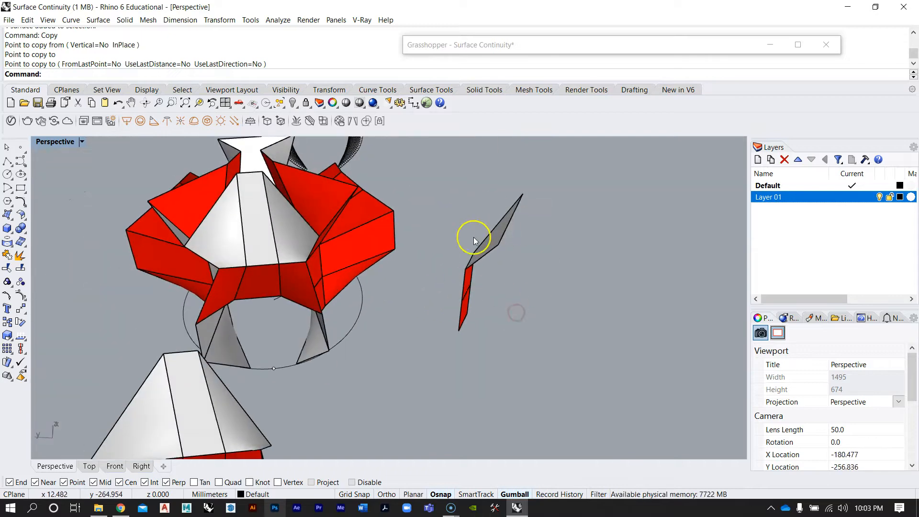
pyautogui.moveTo(525, 255); pyautogui.dragTo(320, 242, button='right')
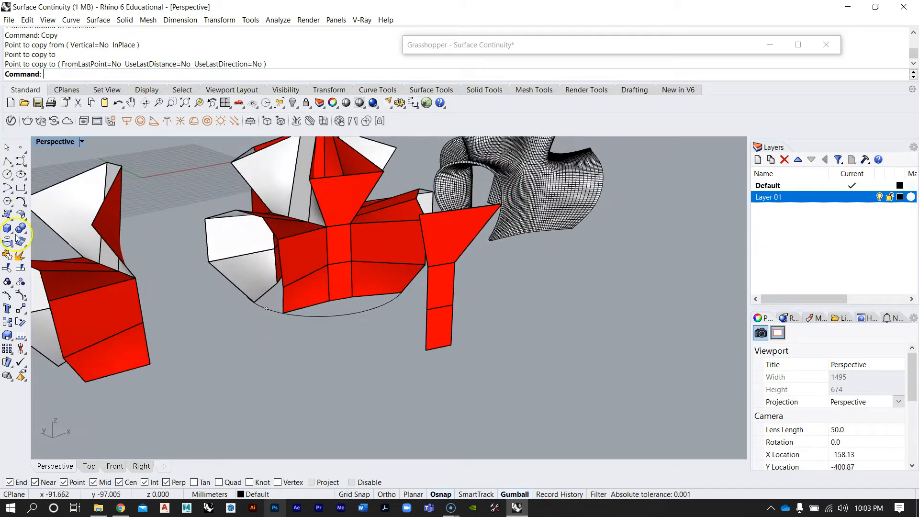
# Draw a short single-segment polyline on the ground near the copied strip and move it farther from the model
pyautogui.click(6, 163)
pyautogui.scroll(3, 293, 349)
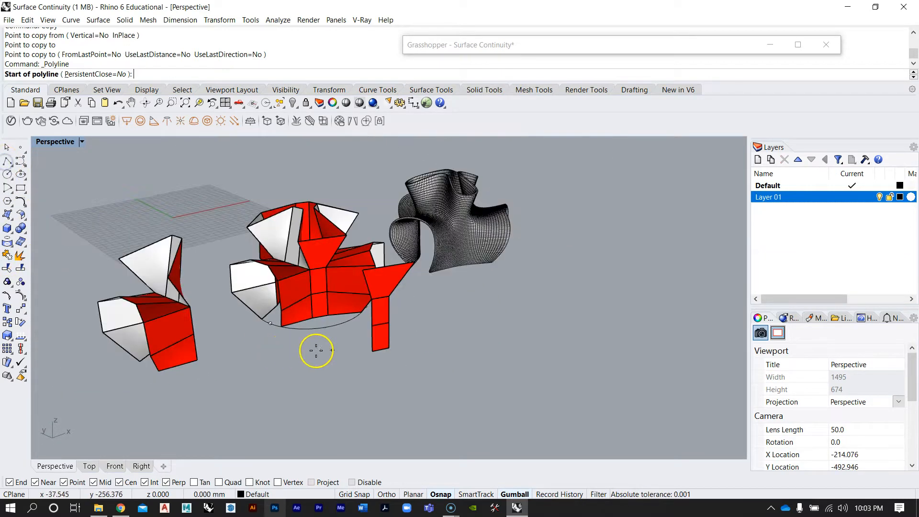
pyautogui.click(363, 393)
pyautogui.click(424, 382)
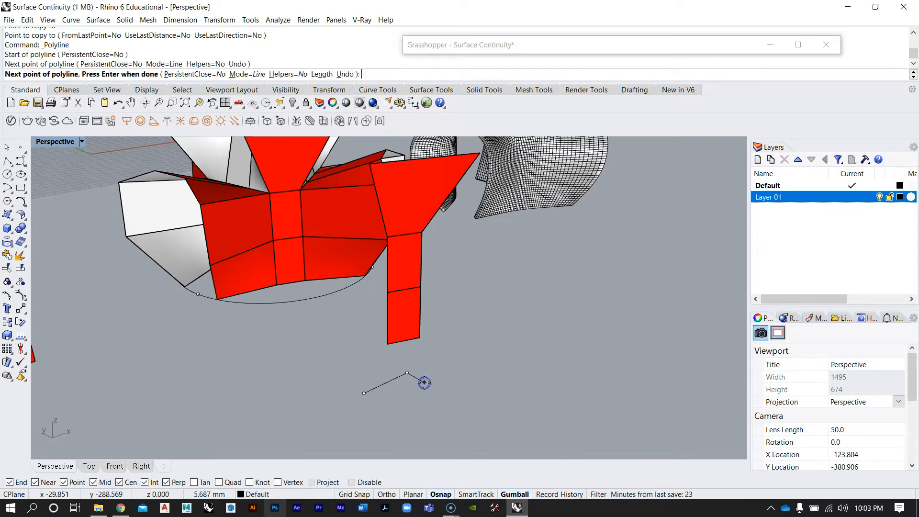
pyautogui.rightClick(417, 390)
pyautogui.click(375, 388)
pyautogui.moveTo(395, 388); pyautogui.dragTo(455, 384, button='right')
pyautogui.moveTo(447, 357); pyautogui.dragTo(530, 356)
pyautogui.moveTo(550, 376); pyautogui.dragTo(501, 374, button='right')
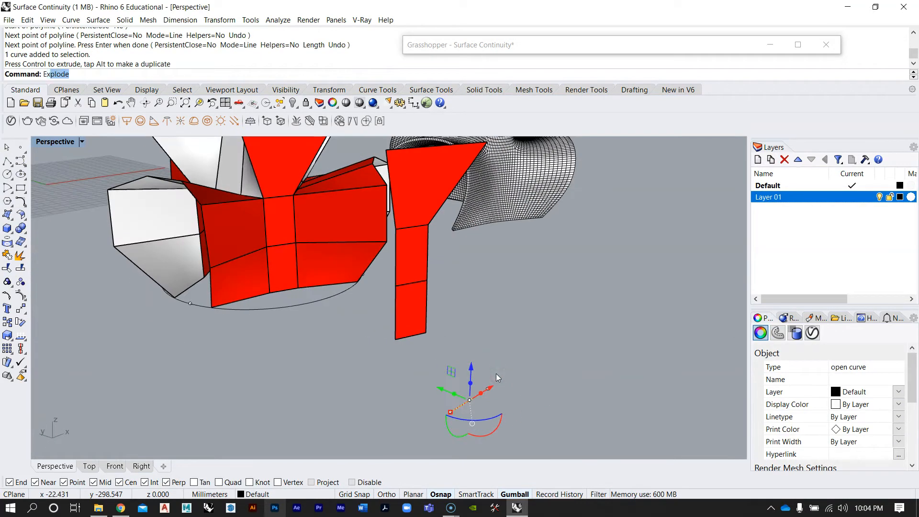
# Extrude the line upward about 14.3 mm into a vertical panel, and extrude the panel's upper edge into a second one
pyautogui.press('Return')
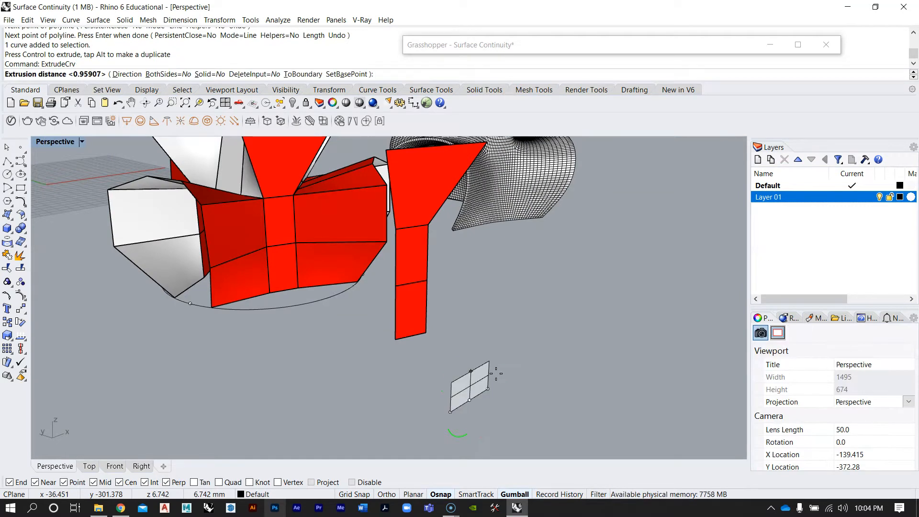
pyautogui.rightClick(523, 302)
pyautogui.click(480, 330)
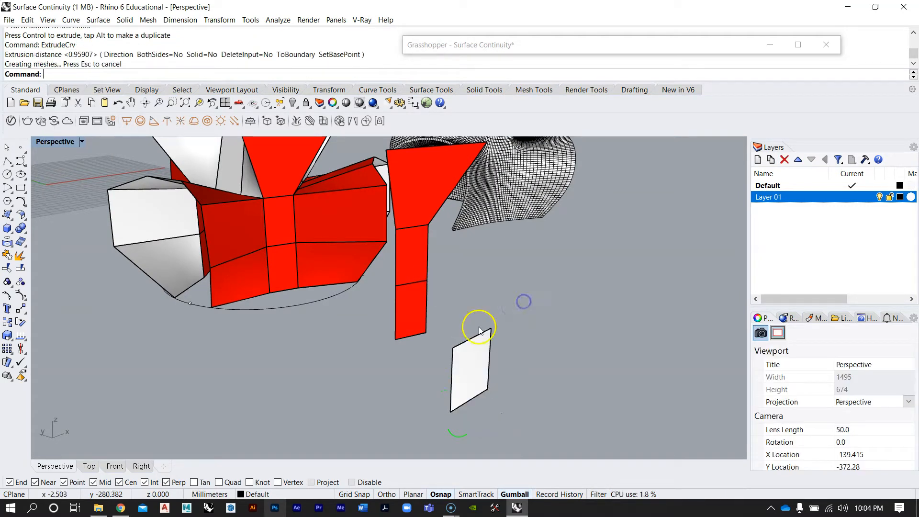
pyautogui.press('Return')
pyautogui.click(480, 334)
pyautogui.press('Return')
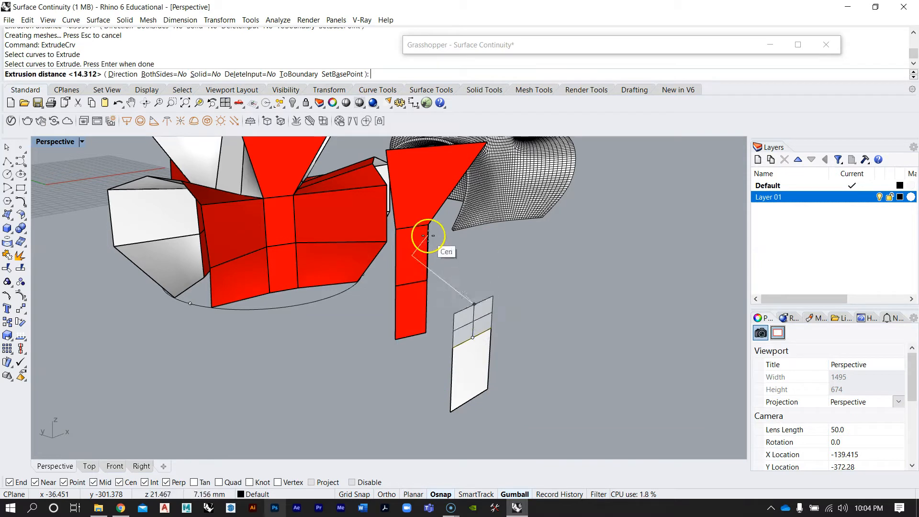
pyautogui.press('Return')
# Extrude the second panel's upper edge upward into a third stacked panel
pyautogui.press('Return')
pyautogui.click(476, 269)
pyautogui.press('Return')
pyautogui.moveTo(492, 237); pyautogui.dragTo(314, 207, button='right')
pyautogui.rightClick(317, 210)
# Widen the uppermost panel into a flared trapezoid by scaling its free upper edge outward
pyautogui.moveTo(173, 276); pyautogui.dragTo(140, 260, button='right')
pyautogui.scroll(-5, 214, 276)
pyautogui.scroll(6, 215, 275)
pyautogui.moveTo(215, 274); pyautogui.dragTo(231, 226, button='right')
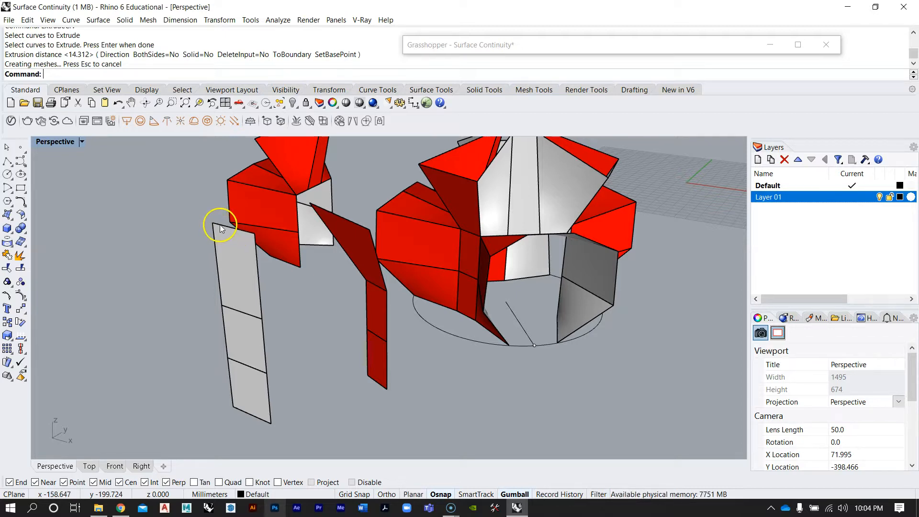
pyautogui.keyDown('ctrl'); pyautogui.keyDown('shift'); pyautogui.click(220, 225); pyautogui.keyUp('shift'); pyautogui.keyUp('ctrl')
pyautogui.moveTo(241, 247); pyautogui.dragTo(260, 263, button='right')
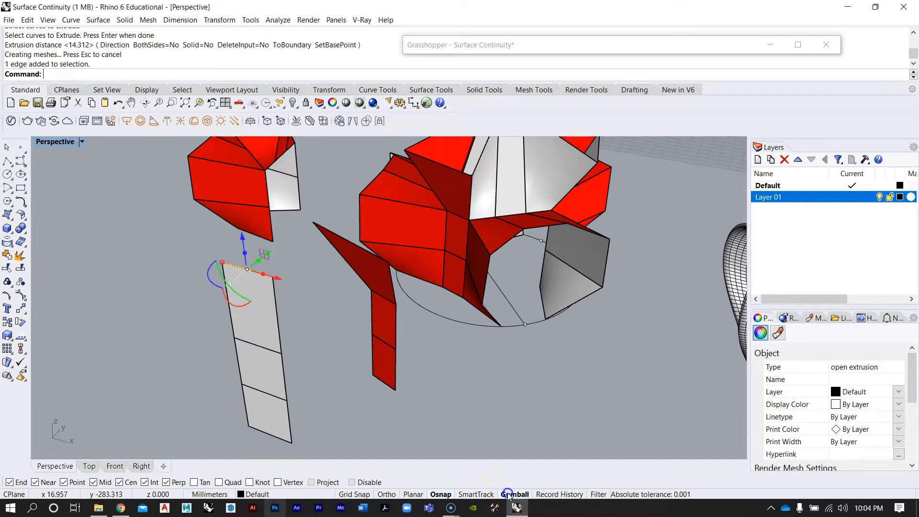
pyautogui.scroll(2, 226, 267)
pyautogui.moveTo(222, 257); pyautogui.dragTo(168, 242)
# Try to narrow the two separate lower panels by scaling their side edges inward, and undo the scaling
pyautogui.moveTo(367, 248); pyautogui.dragTo(280, 343, button='right')
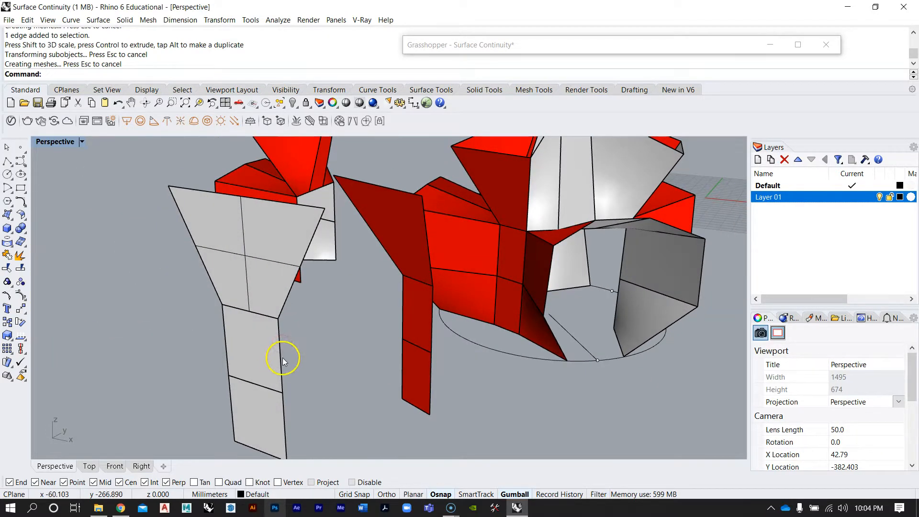
pyautogui.keyDown('ctrl'); pyautogui.keyDown('shift'); pyautogui.click(283, 361); pyautogui.keyUp('shift'); pyautogui.keyUp('ctrl')
pyautogui.keyDown('ctrl'); pyautogui.keyDown('shift'); pyautogui.click(225, 341); pyautogui.keyUp('shift'); pyautogui.keyUp('ctrl')
pyautogui.keyDown('ctrl'); pyautogui.keyDown('shift'); pyautogui.click(284, 423); pyautogui.keyUp('shift'); pyautogui.keyUp('ctrl')
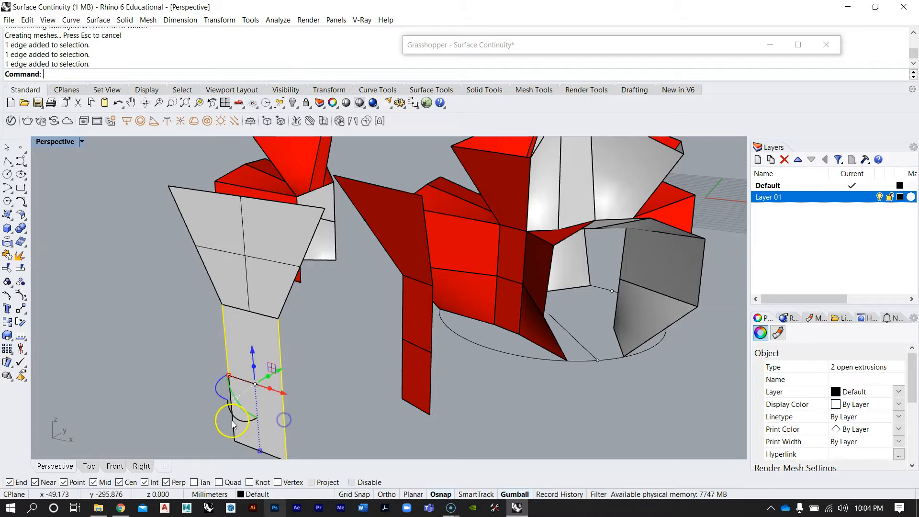
pyautogui.moveTo(232, 376); pyautogui.dragTo(240, 375)
pyautogui.moveTo(240, 375); pyautogui.dragTo(283, 312, button='right')
pyautogui.scroll(3, 251, 320)
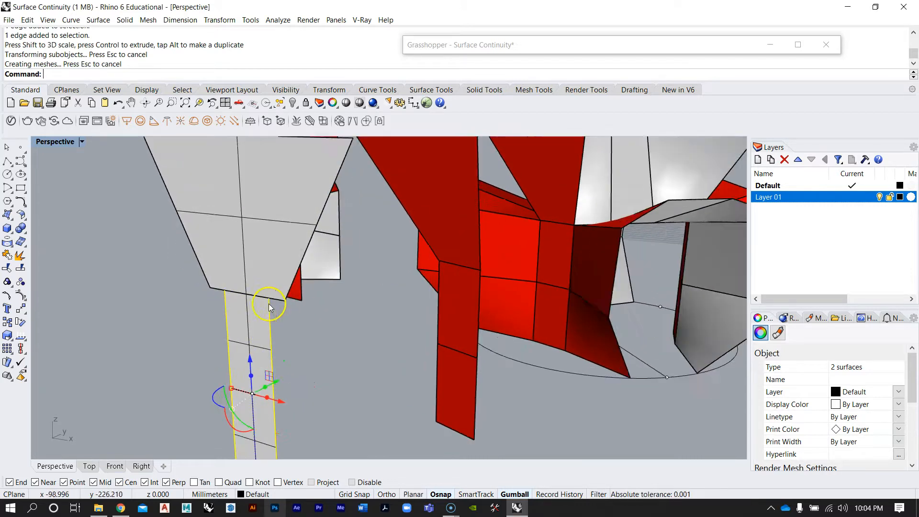
pyautogui.hotkey('ctrl', 'z')
# Join the flared panel and the two panels below it into one polysurface
pyautogui.scroll(-3, 330, 274)
pyautogui.moveTo(261, 264); pyautogui.dragTo(311, 314, button='right')
pyautogui.click(311, 314)
pyautogui.keyDown('shift'); pyautogui.click(309, 345); pyautogui.keyUp('shift')
pyautogui.keyDown('shift'); pyautogui.click(314, 406); pyautogui.keyUp('shift')
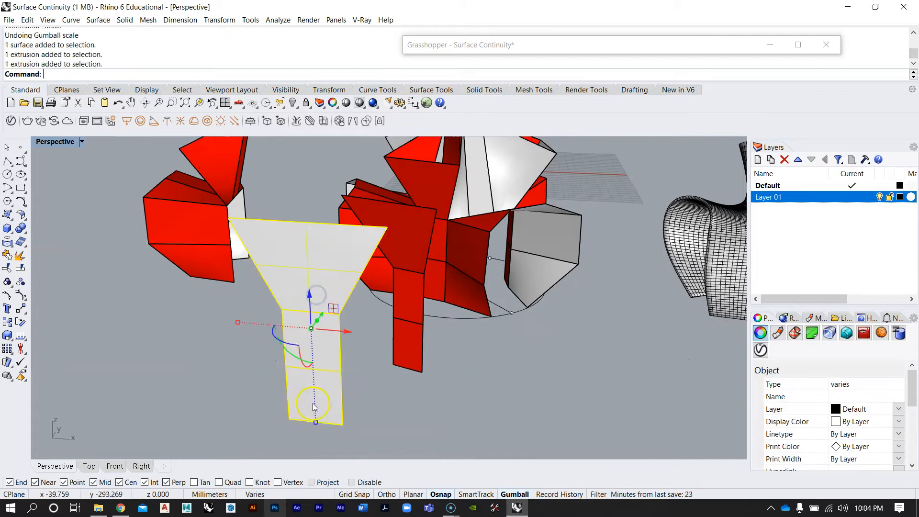
pyautogui.press('Return')
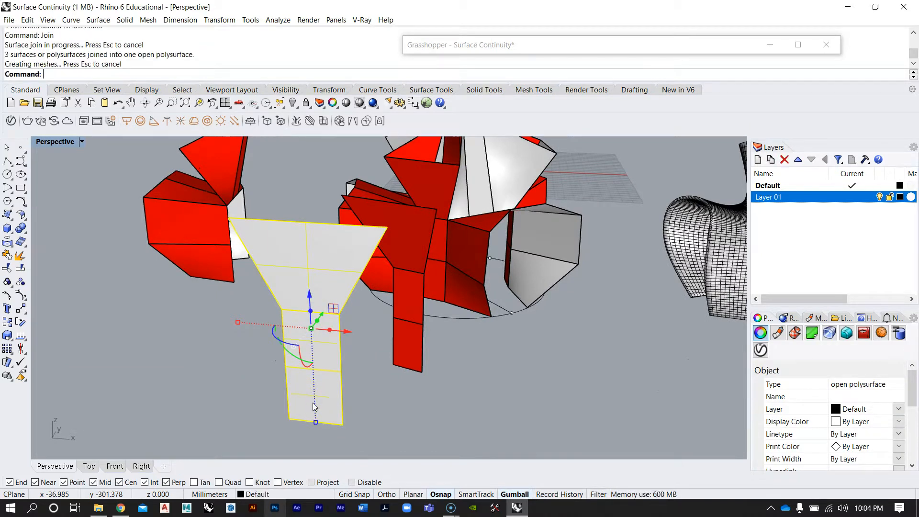
pyautogui.scroll(3, 295, 373)
pyautogui.press('Escape')
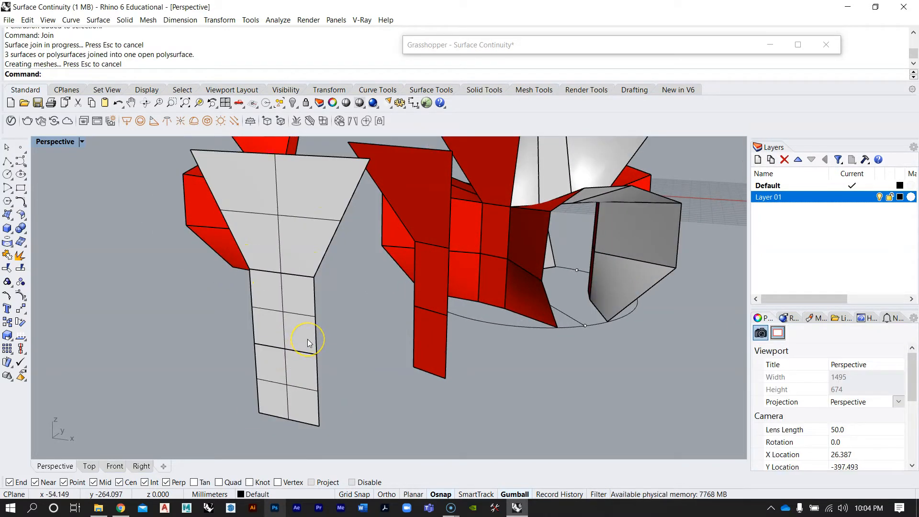
# Narrow the two lower panels of the joined strip by scaling their four side edges inward, and readjust their width
pyautogui.keyDown('ctrl'); pyautogui.keyDown('shift'); pyautogui.click(316, 321); pyautogui.keyUp('shift'); pyautogui.keyUp('ctrl')
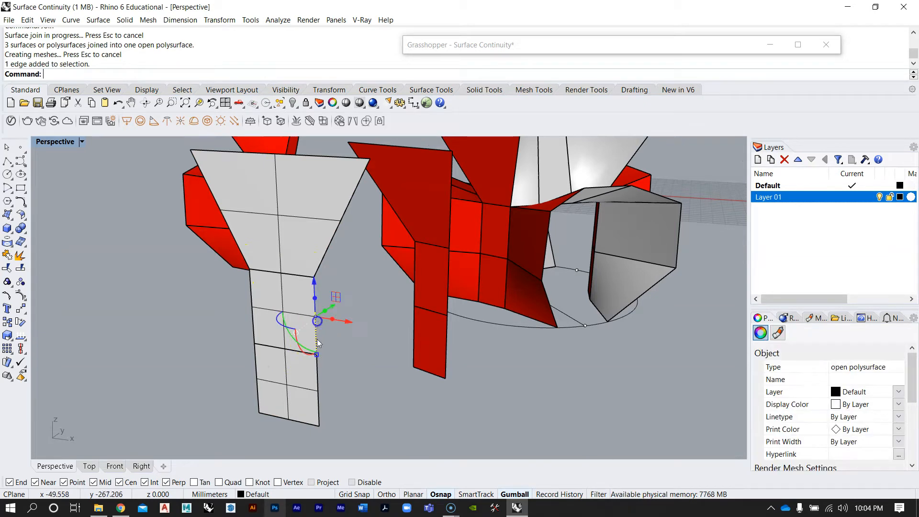
pyautogui.keyDown('ctrl'); pyautogui.keyDown('shift'); pyautogui.click(318, 385); pyautogui.keyUp('shift'); pyautogui.keyUp('ctrl')
pyautogui.keyDown('ctrl'); pyautogui.keyDown('shift'); pyautogui.click(252, 309); pyautogui.keyUp('shift'); pyautogui.keyUp('ctrl')
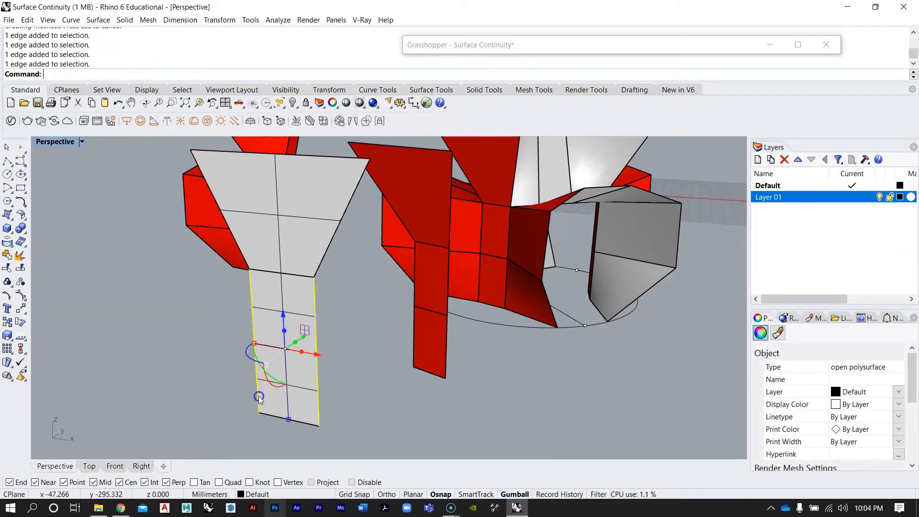
pyautogui.moveTo(256, 341); pyautogui.dragTo(269, 346)
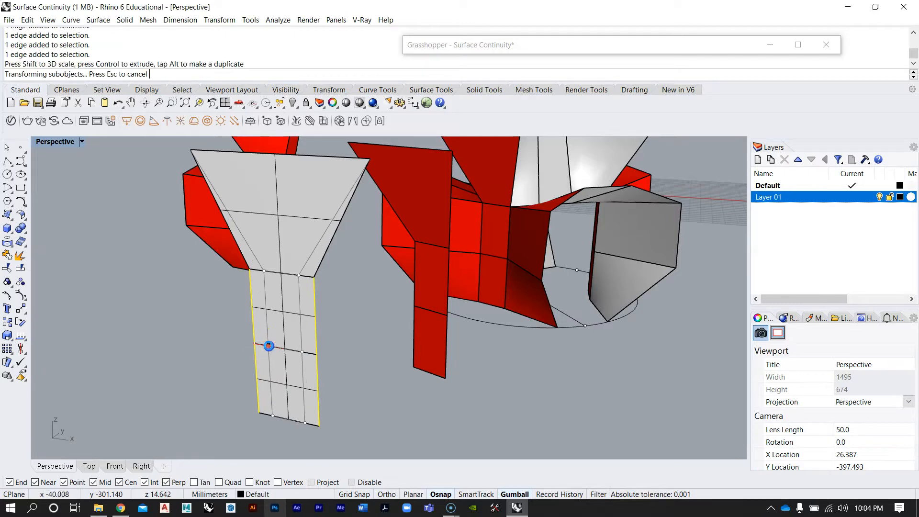
pyautogui.moveTo(275, 302); pyautogui.dragTo(307, 290, button='right')
pyautogui.scroll(4, 308, 290)
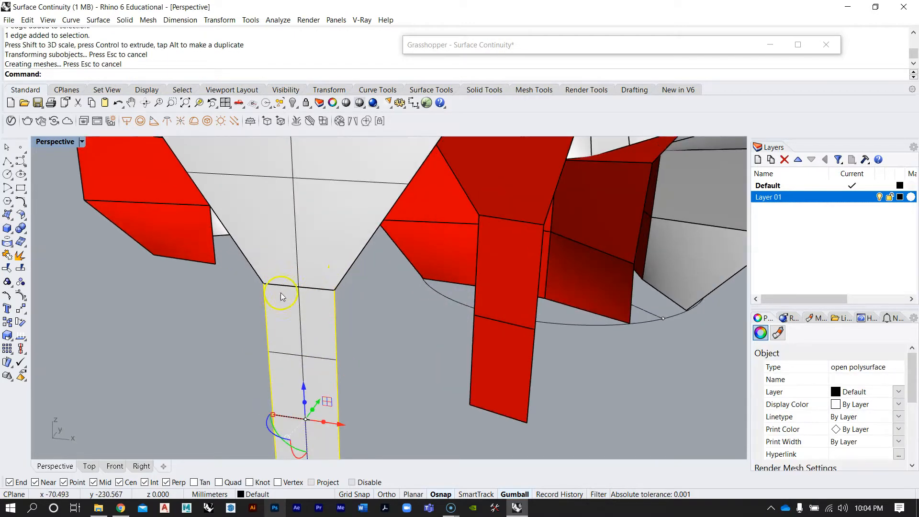
pyautogui.moveTo(274, 416); pyautogui.dragTo(262, 412)
pyautogui.scroll(-5, 324, 322)
pyautogui.moveTo(360, 301); pyautogui.dragTo(330, 308, button='right')
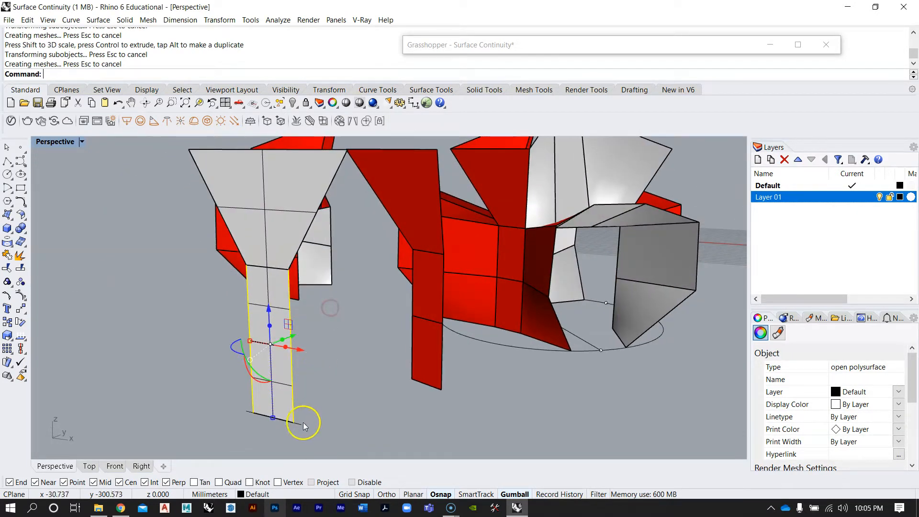
# Deselect the edges and inspect the reshaped strip beside the faceted model from several angles
pyautogui.moveTo(234, 210); pyautogui.dragTo(549, 256, button='right')
pyautogui.click(371, 258)
pyautogui.scroll(-2, 372, 259)
pyautogui.scroll(5, 478, 233)
pyautogui.moveTo(478, 232); pyautogui.dragTo(372, 230, button='right')
pyautogui.moveTo(311, 280); pyautogui.dragTo(258, 242, button='right')
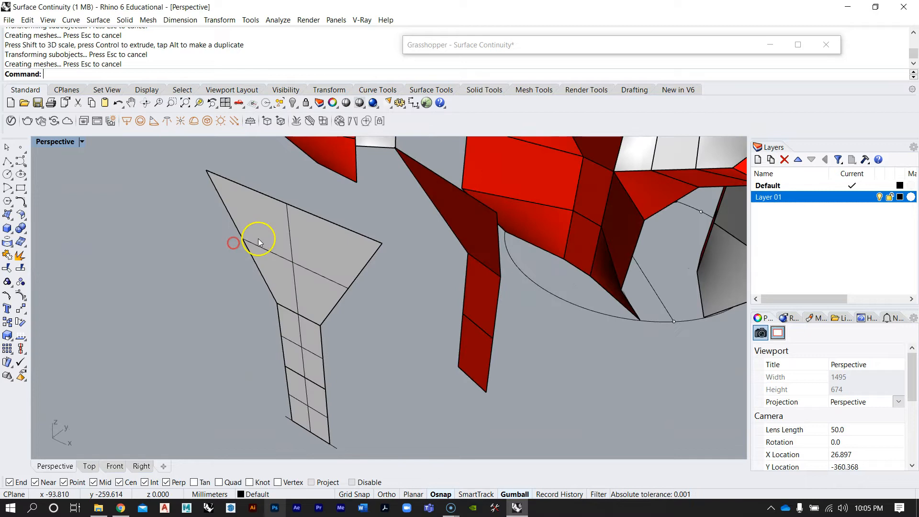
# Move the top edge of the joined strip's flared panel horizontally so the panel leans further outward
pyautogui.keyDown('ctrl'); pyautogui.keyDown('shift'); pyautogui.click(319, 213); pyautogui.keyUp('shift'); pyautogui.keyUp('ctrl')
pyautogui.moveTo(319, 213); pyautogui.dragTo(333, 250, button='right')
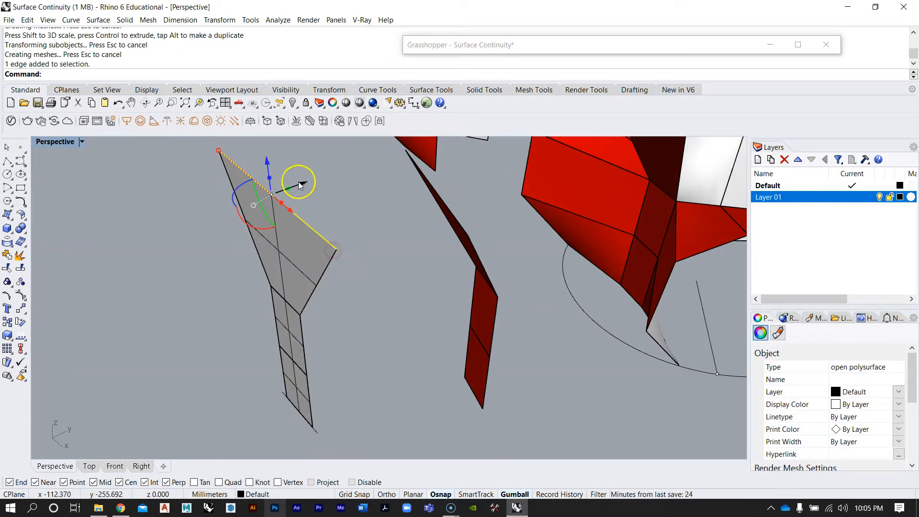
pyautogui.moveTo(266, 198); pyautogui.dragTo(232, 213)
pyautogui.moveTo(328, 254); pyautogui.dragTo(272, 205, button='right')
pyautogui.press('Escape')
pyautogui.moveTo(213, 263); pyautogui.dragTo(396, 348, button='right')
pyautogui.moveTo(443, 299); pyautogui.dragTo(197, 308, button='right')
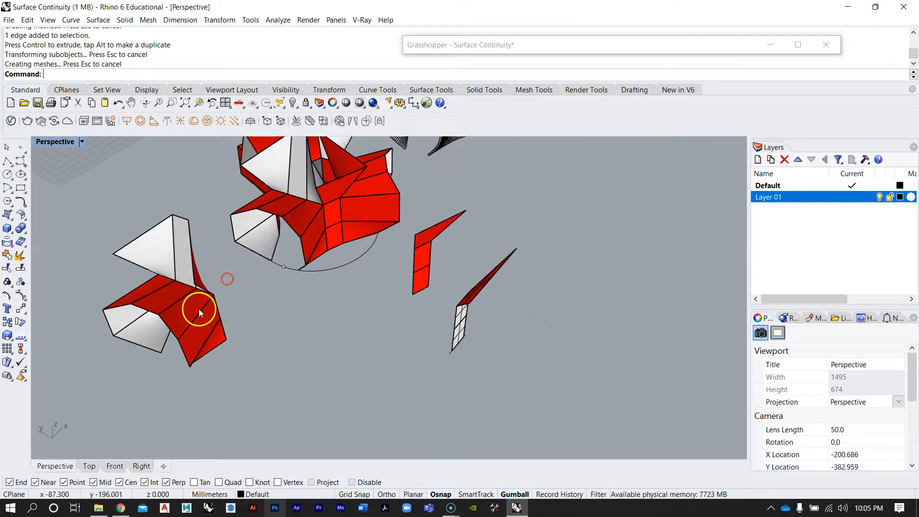
# Move the separate ten-surface faceted module horizontally to a clear spot beside the full model, and deselect it
pyautogui.click(197, 308)
pyautogui.moveTo(402, 222); pyautogui.dragTo(365, 300, button='right')
pyautogui.moveTo(246, 311); pyautogui.dragTo(427, 324)
pyautogui.click(566, 361)
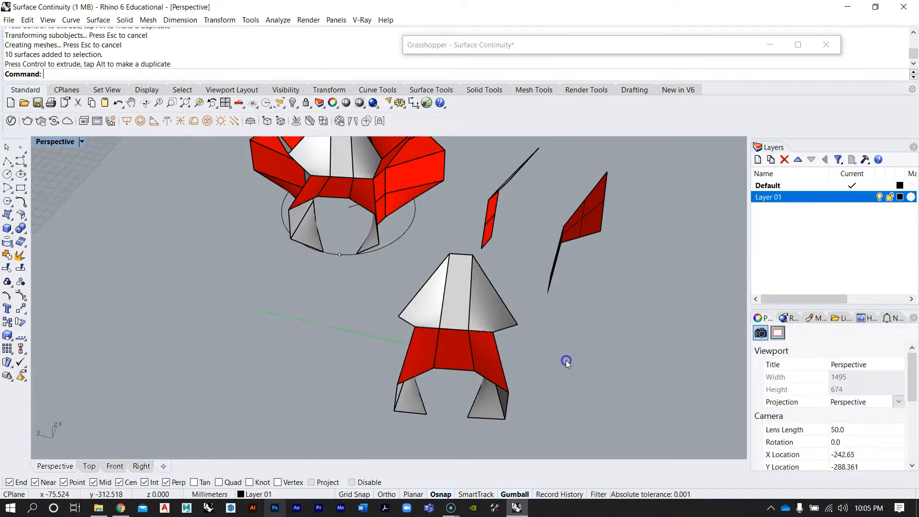
# Examine how the edges of the faceted module's panels meet at its legs and roof from several angles
pyautogui.moveTo(566, 360); pyautogui.dragTo(426, 326, button='right')
pyautogui.scroll(6, 244, 267)
pyautogui.moveTo(244, 266); pyautogui.dragTo(277, 265, button='right')
pyautogui.scroll(-5, 317, 290)
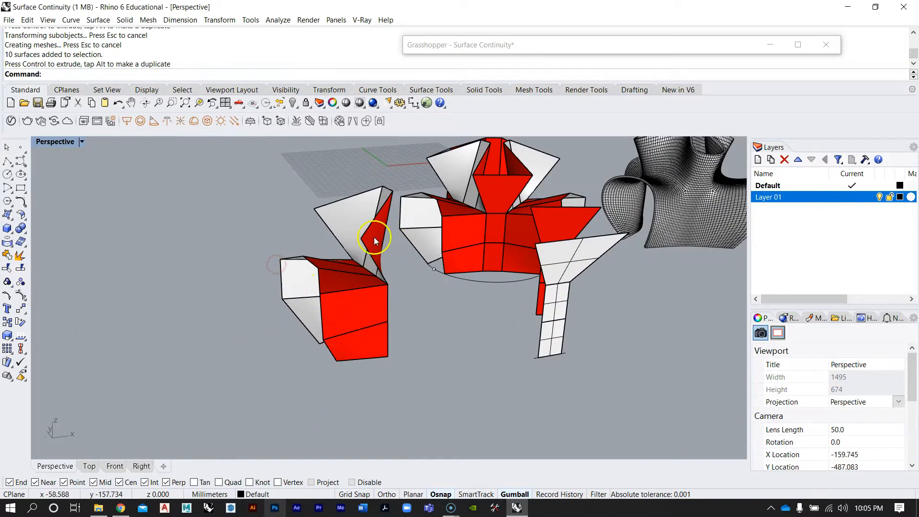
pyautogui.moveTo(354, 317); pyautogui.dragTo(405, 341, button='right')
pyautogui.scroll(3, 417, 317)
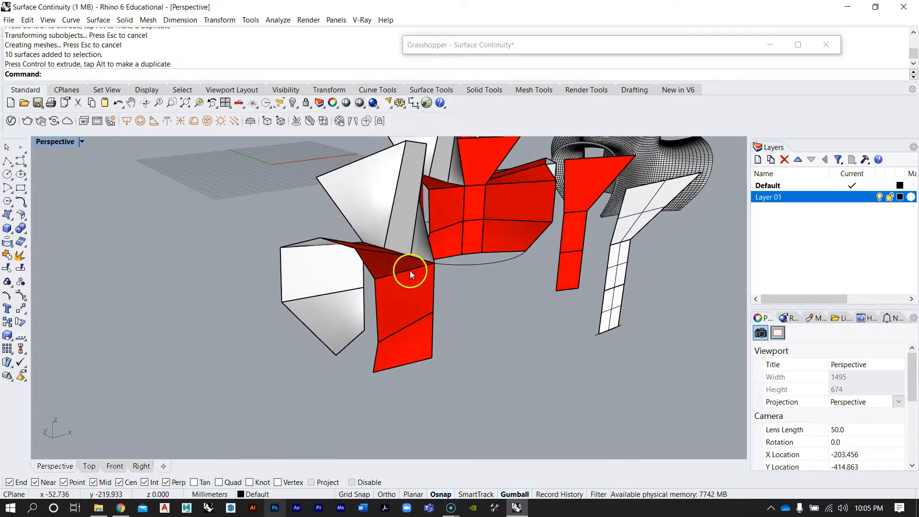
pyautogui.moveTo(299, 317); pyautogui.dragTo(284, 329, button='right')
pyautogui.moveTo(282, 276); pyautogui.dragTo(408, 279, button='right')
pyautogui.moveTo(462, 224); pyautogui.dragTo(432, 272, button='right')
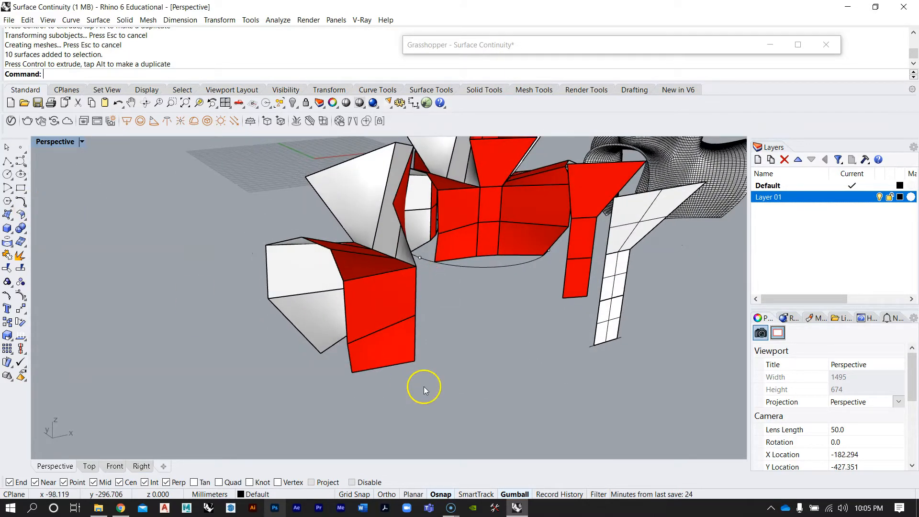
# Draw a straight line on the ground in the empty area beside the faceted module
pyautogui.write('ine')
pyautogui.press('Return')
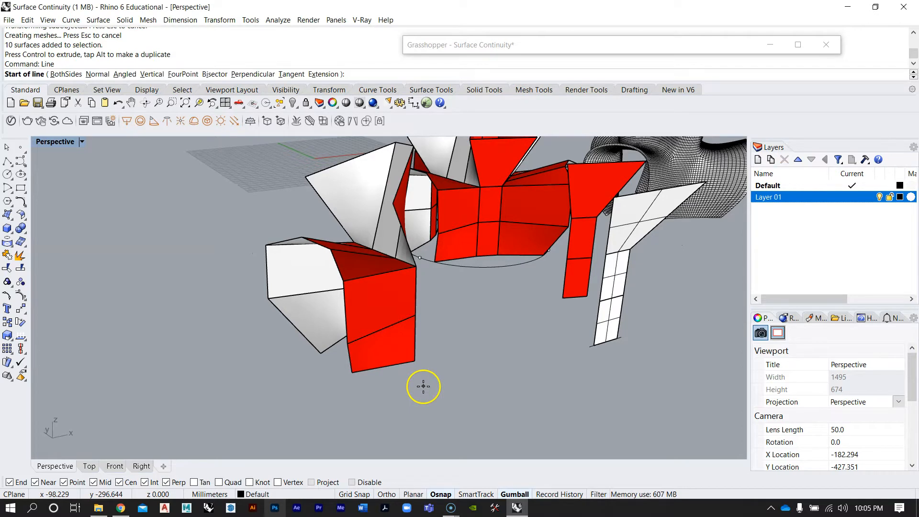
pyautogui.scroll(-3, 423, 386)
pyautogui.click(472, 407)
pyautogui.keyDown('shift'); pyautogui.click(452, 432); pyautogui.keyUp('shift')
pyautogui.moveTo(461, 375); pyautogui.dragTo(544, 401, button='right')
pyautogui.scroll(3, 573, 382)
# Copy the new ground line parallel to itself about 36 mm away
pyautogui.click(514, 381)
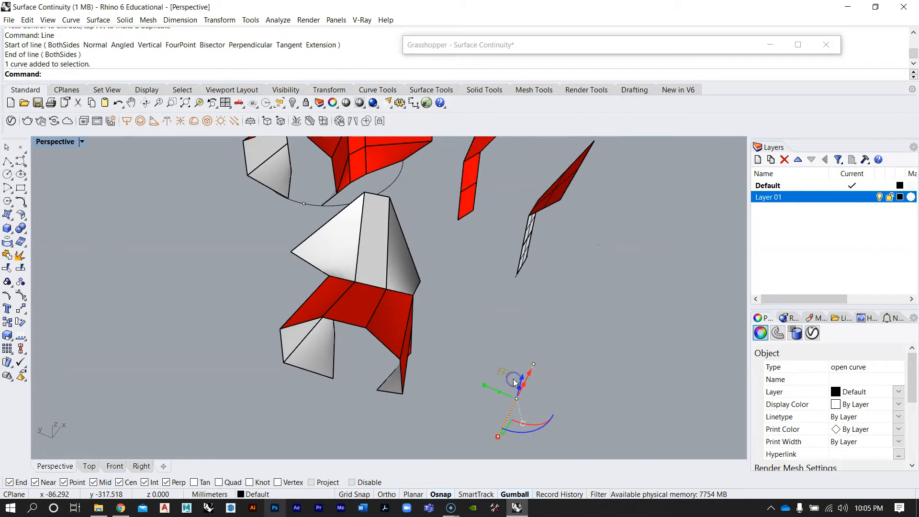
pyautogui.write('copy')
pyautogui.press('Return')
pyautogui.moveTo(312, 240); pyautogui.dragTo(491, 329, button='right')
pyautogui.click(470, 347)
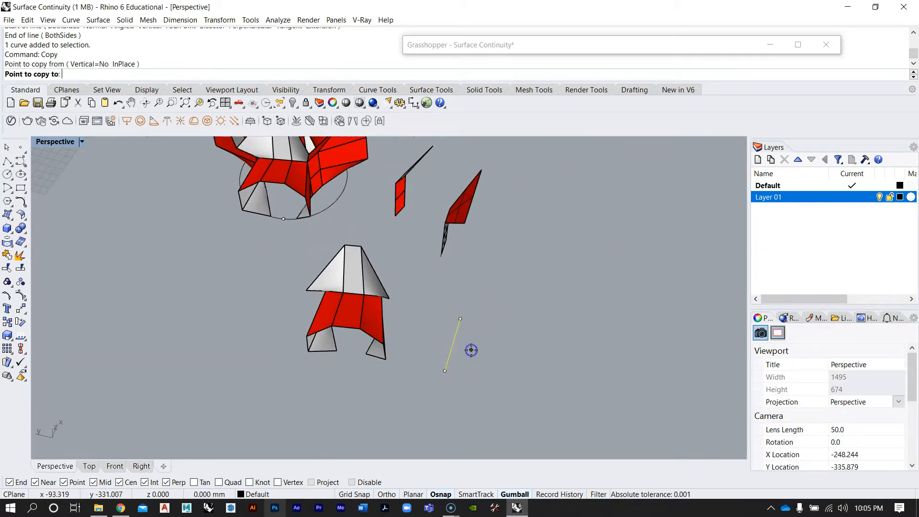
pyautogui.click(540, 368)
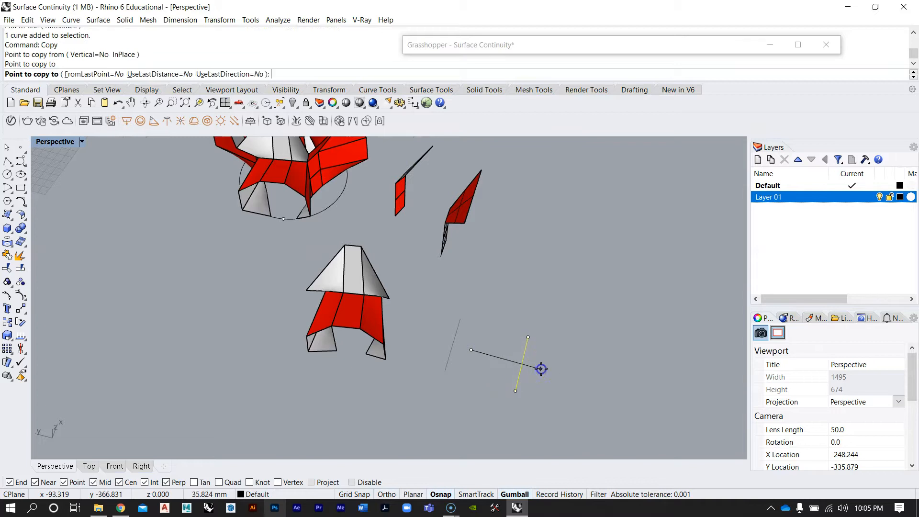
pyautogui.press('Return')
# Extrude both ground lines about 14 mm upward into two facing vertical panels
pyautogui.scroll(3, 537, 364)
pyautogui.moveTo(416, 318); pyautogui.dragTo(415, 318)
pyautogui.moveTo(416, 317); pyautogui.dragTo(311, 238, button='right')
pyautogui.press('Return')
pyautogui.click(314, 243)
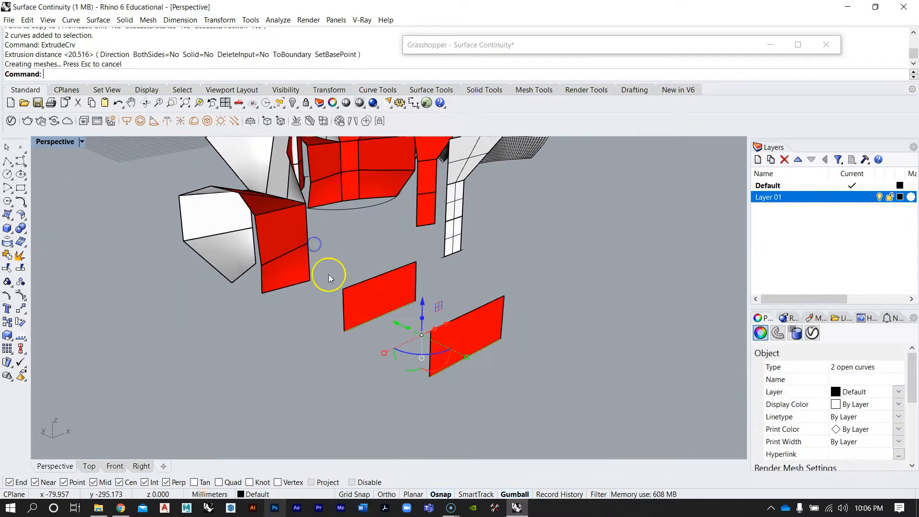
pyautogui.moveTo(328, 273); pyautogui.dragTo(432, 275, button='right')
# Extrude the top edges of both vertical panels about 18 mm upward to add a second row of panels
pyautogui.rightClick(404, 266)
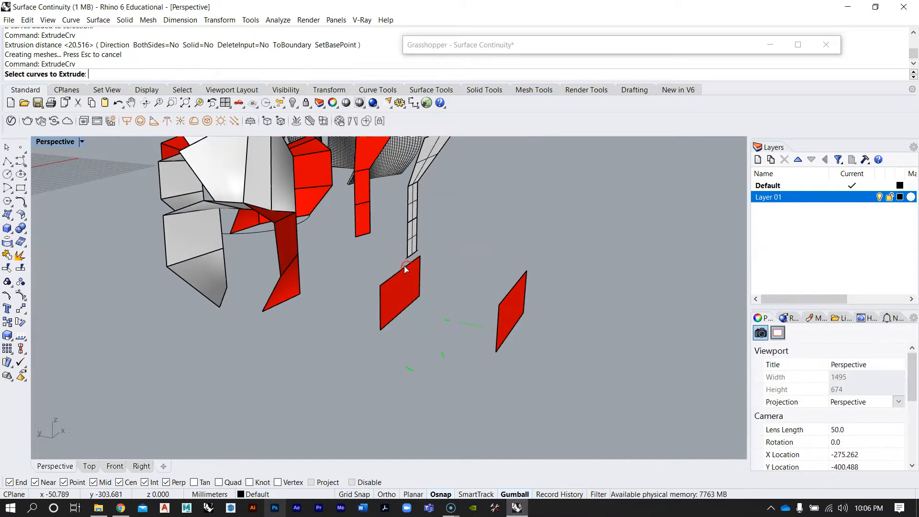
pyautogui.click(403, 268)
pyautogui.click(497, 294)
pyautogui.moveTo(502, 301); pyautogui.dragTo(443, 199, button='right')
pyautogui.scroll(4, 282, 234)
pyautogui.rightClick(282, 233)
pyautogui.click(218, 188)
pyautogui.moveTo(350, 250); pyautogui.dragTo(363, 268, button='right')
pyautogui.press('Return')
pyautogui.click(327, 271)
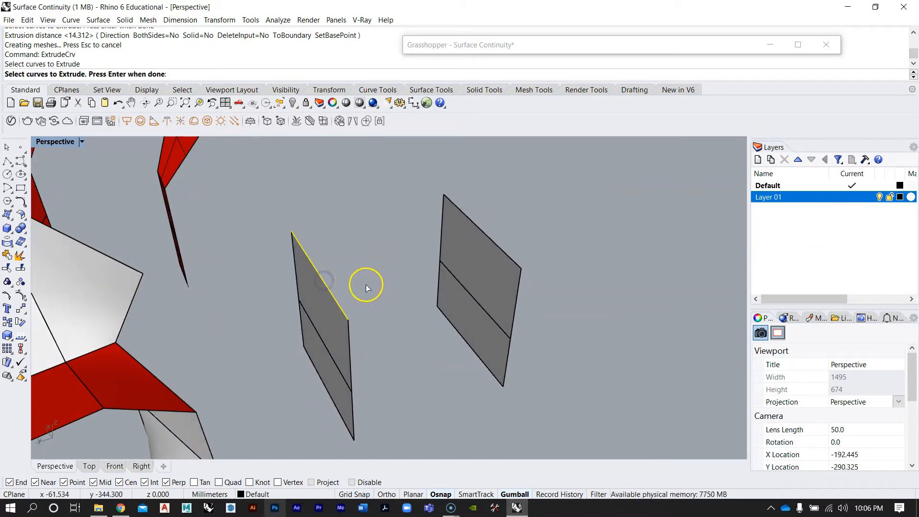
pyautogui.rightClick(366, 285)
pyautogui.moveTo(369, 273); pyautogui.dragTo(361, 240, button='right')
pyautogui.moveTo(427, 221); pyautogui.dragTo(403, 268, button='right')
pyautogui.press('Escape')
# Draw a line connecting the matching top corners of the two panel walls
pyautogui.press('Return')
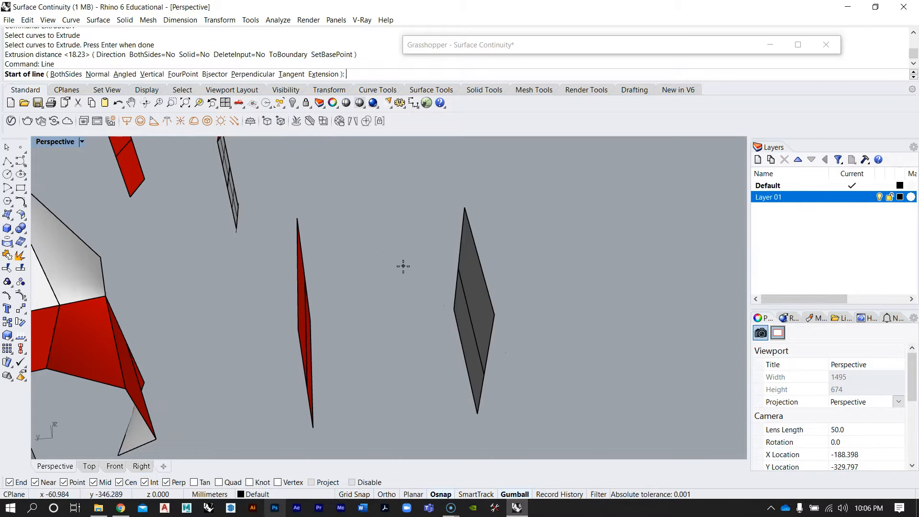
pyautogui.click(297, 218)
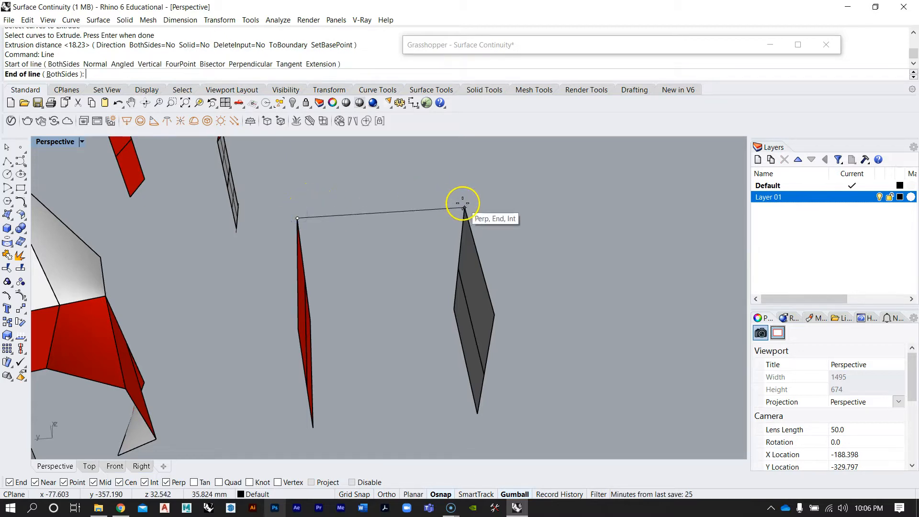
pyautogui.click(463, 205)
pyautogui.moveTo(395, 228)
pyautogui.mouseDown(button='right')
pyautogui.moveTo(417, 203)
pyautogui.moveTo(363, 240)
pyautogui.moveTo(398, 234)
pyautogui.mouseUp(button='right')
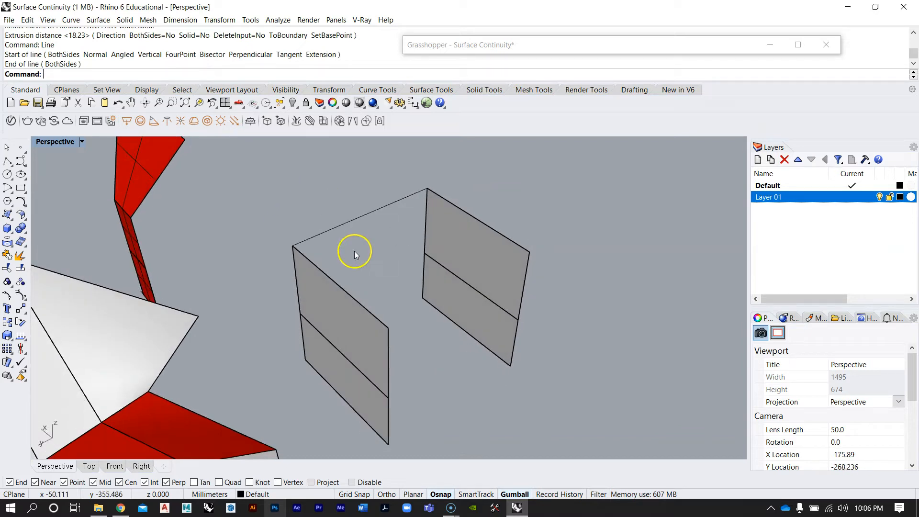
pyautogui.press('Escape')
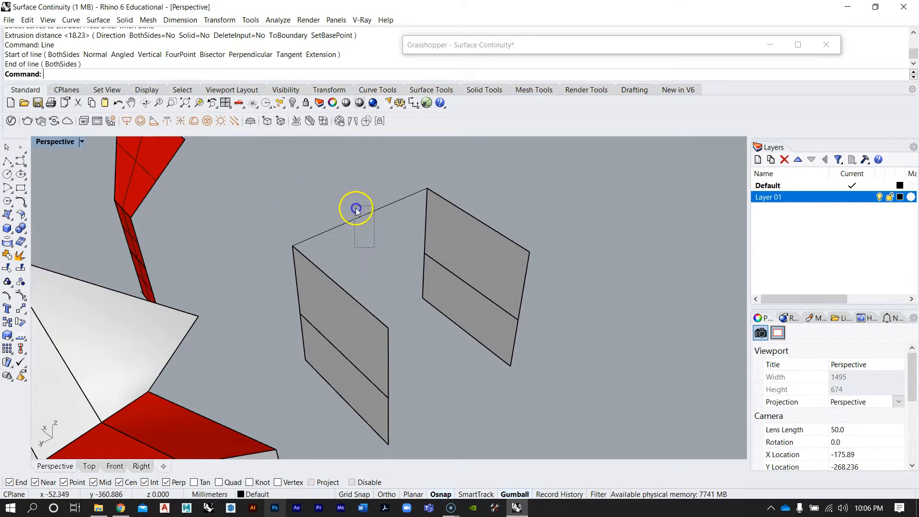
# Divide the connecting line into 3 segments with marker points
pyautogui.click(354, 209)
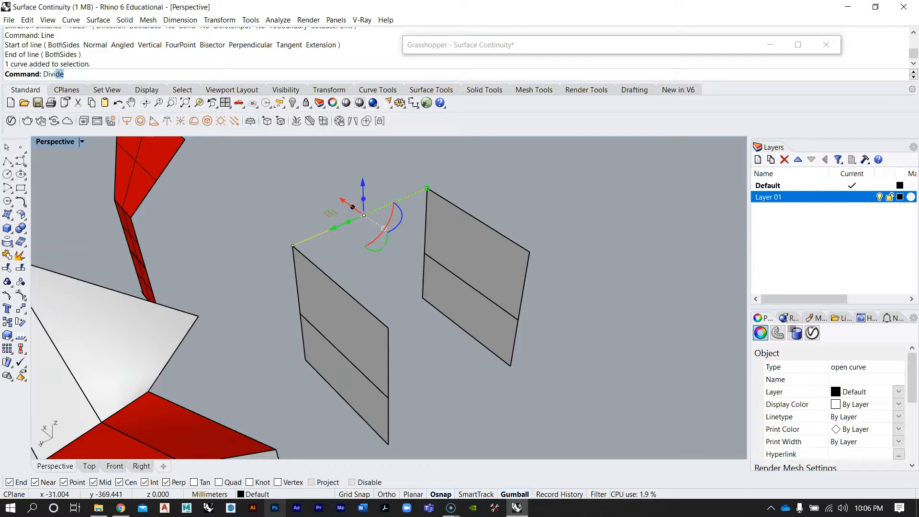
pyautogui.write('Divi')
pyautogui.press('Return')
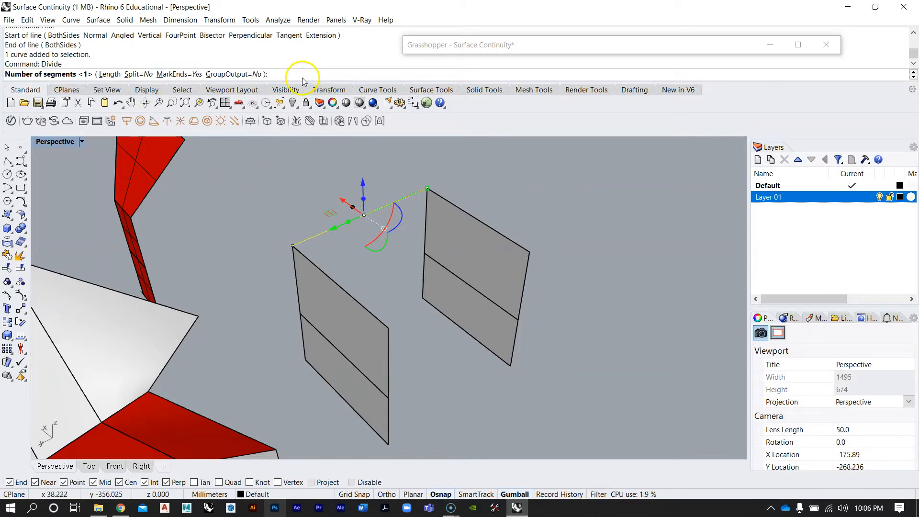
pyautogui.write('3')
pyautogui.press('Return')
pyautogui.scroll(2, 354, 200)
pyautogui.moveTo(354, 200)
pyautogui.mouseDown(button='right')
pyautogui.moveTo(334, 212)
pyautogui.moveTo(360, 186)
pyautogui.mouseUp(button='right')
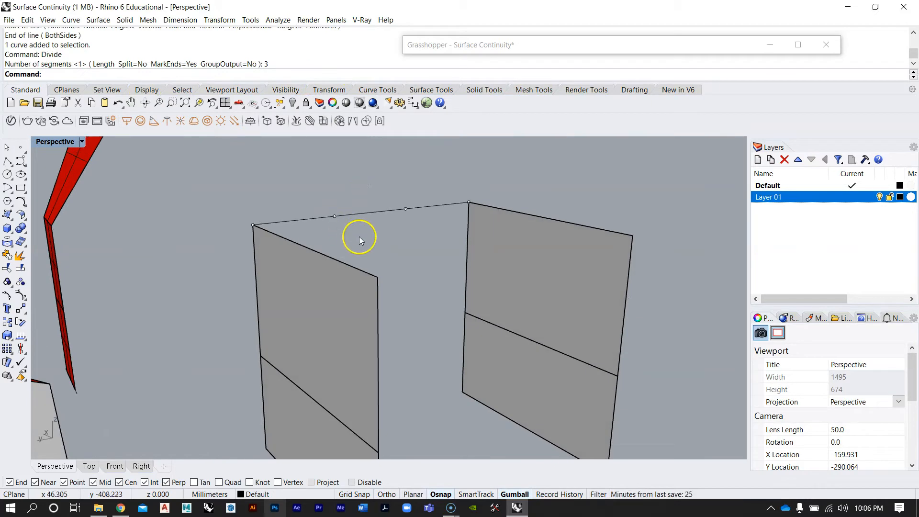
# Extrude the first wall's top edge with a custom direction along the connecting line, ending at the first division point
pyautogui.press('Return')
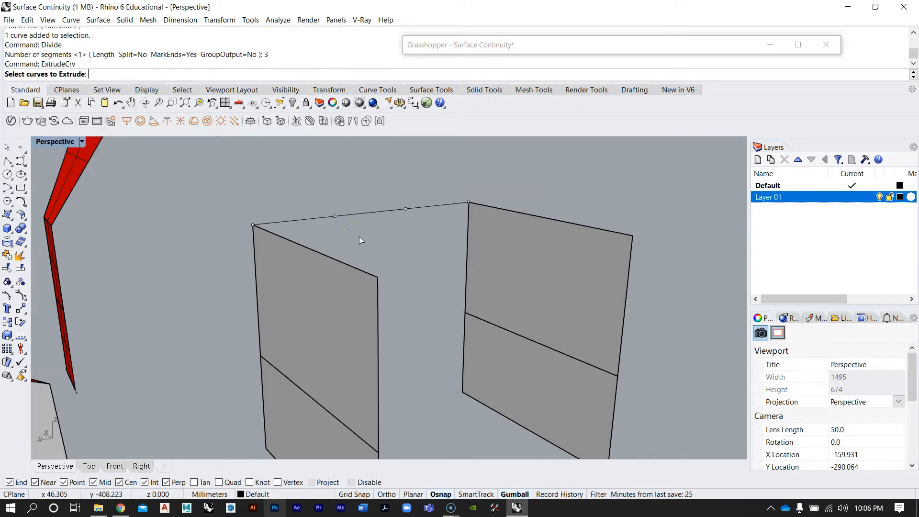
pyautogui.click(352, 261)
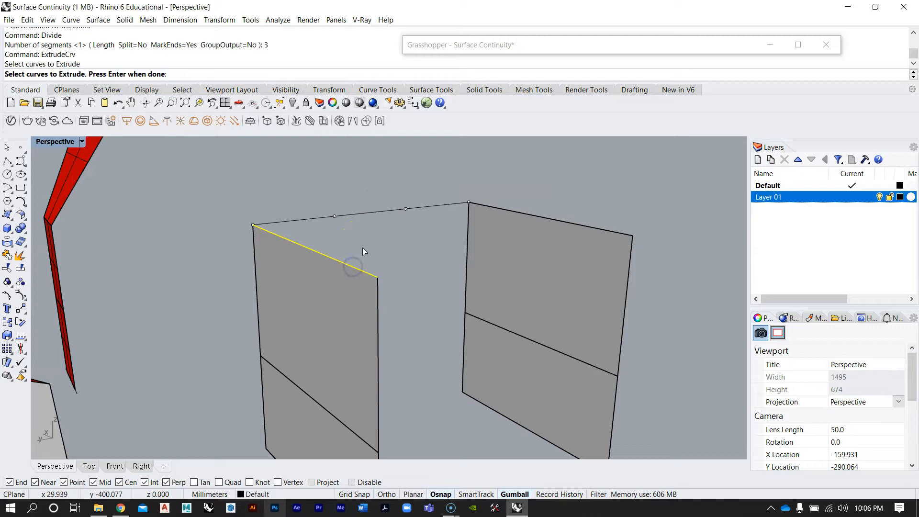
pyautogui.rightClick(364, 243)
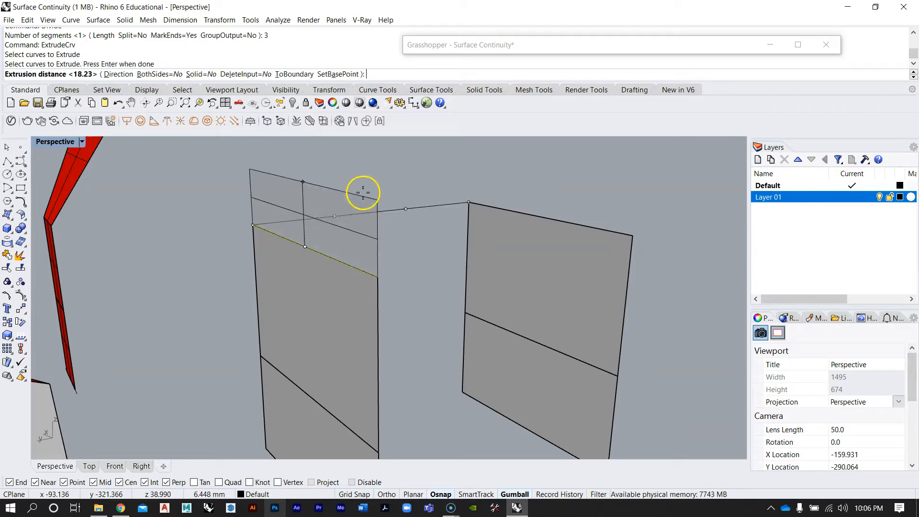
pyautogui.moveTo(365, 198); pyautogui.dragTo(346, 207, button='right')
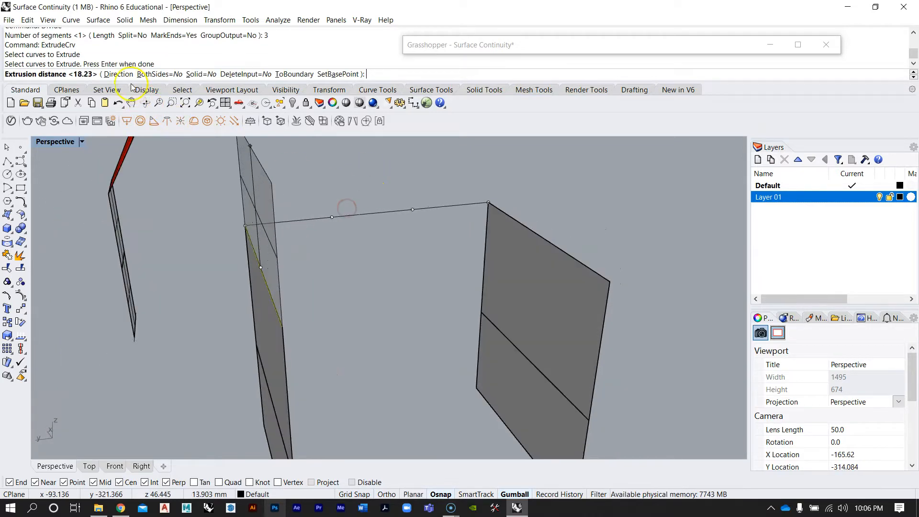
pyautogui.click(116, 75)
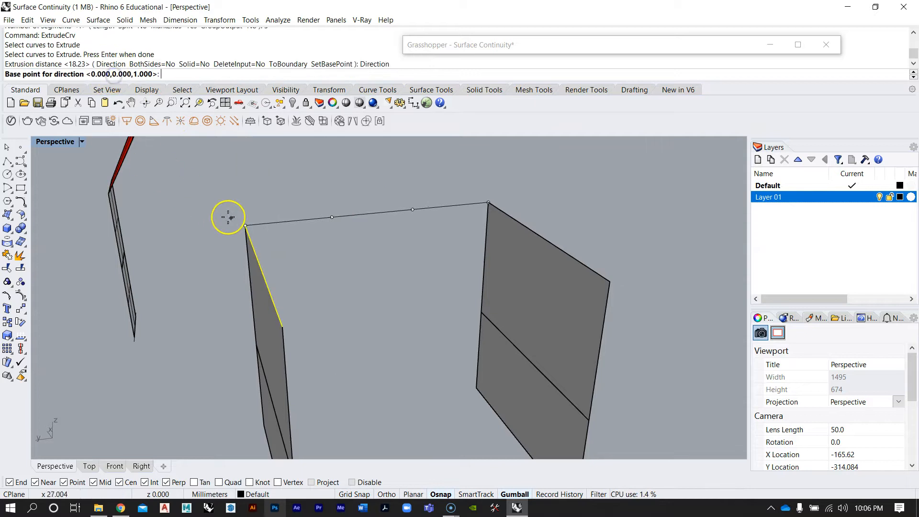
pyautogui.click(245, 224)
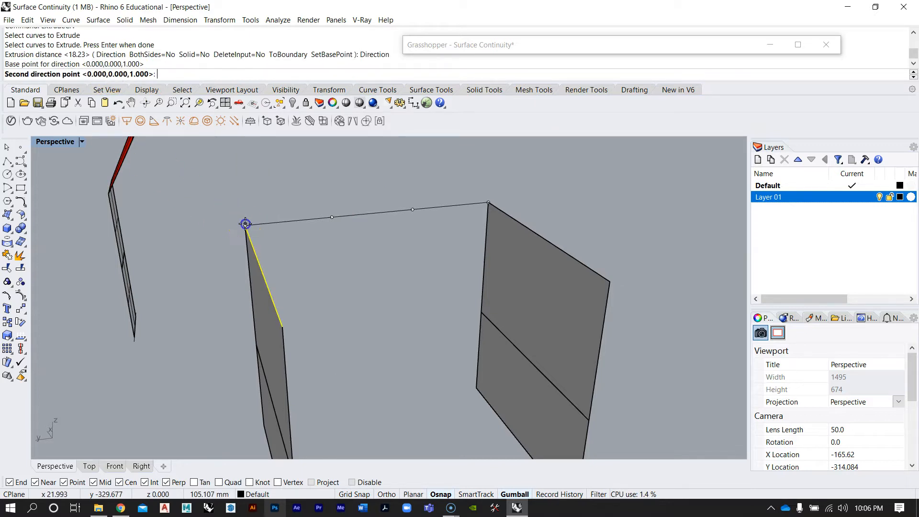
pyautogui.click(333, 217)
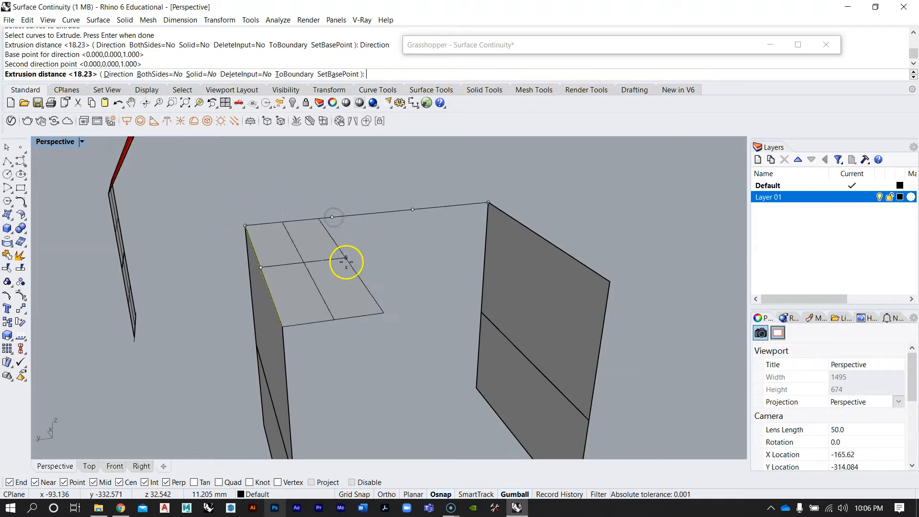
pyautogui.moveTo(464, 282); pyautogui.dragTo(452, 322, button='right')
pyautogui.click(332, 238)
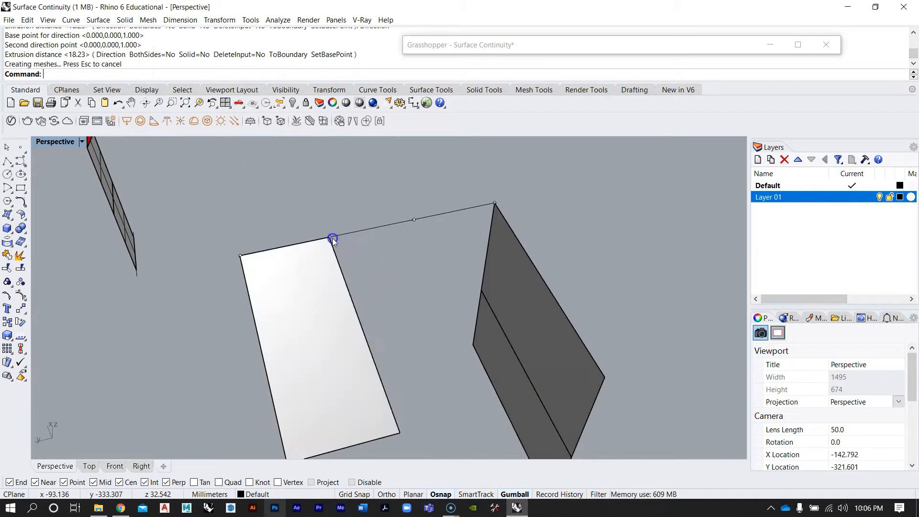
# Extrude the first roof panel's free edge with a custom direction along the connecting line to the second division point
pyautogui.rightClick(335, 254)
pyautogui.click(342, 250)
pyautogui.rightClick(392, 247)
pyautogui.moveTo(395, 248)
pyautogui.mouseDown(button='right')
pyautogui.moveTo(354, 229)
pyautogui.moveTo(398, 235)
pyautogui.mouseUp(button='right')
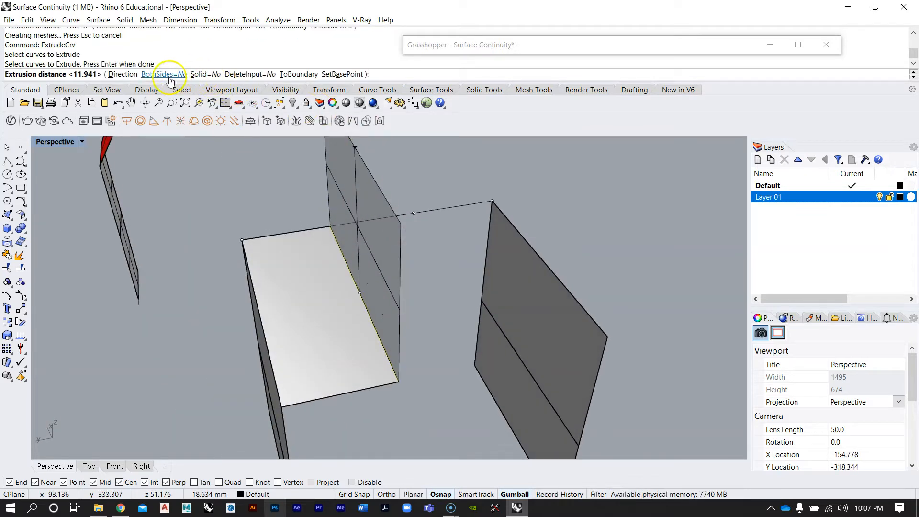
pyautogui.click(123, 75)
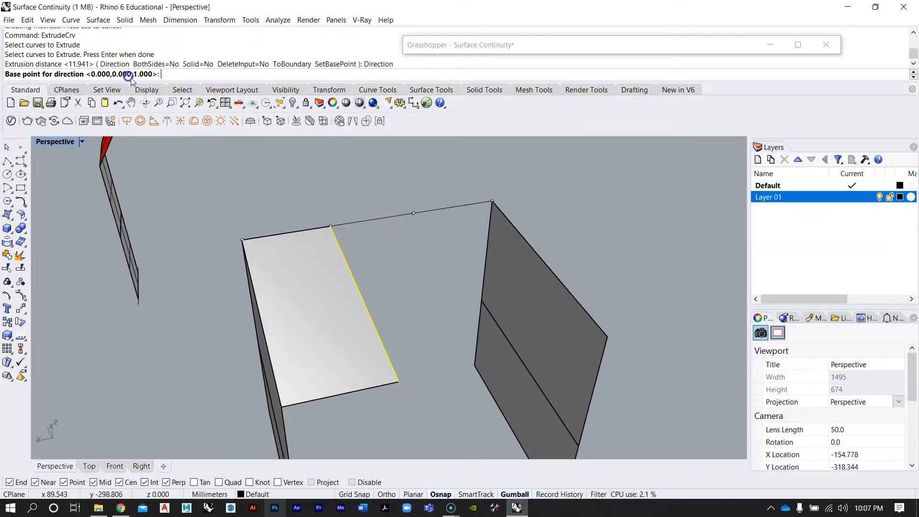
pyautogui.click(330, 226)
pyautogui.click(415, 213)
pyautogui.click(414, 213)
# Extrude the second roof panel's free edge with a custom direction along the connecting line to the opposite wall's top corner
pyautogui.rightClick(439, 239)
pyautogui.click(425, 229)
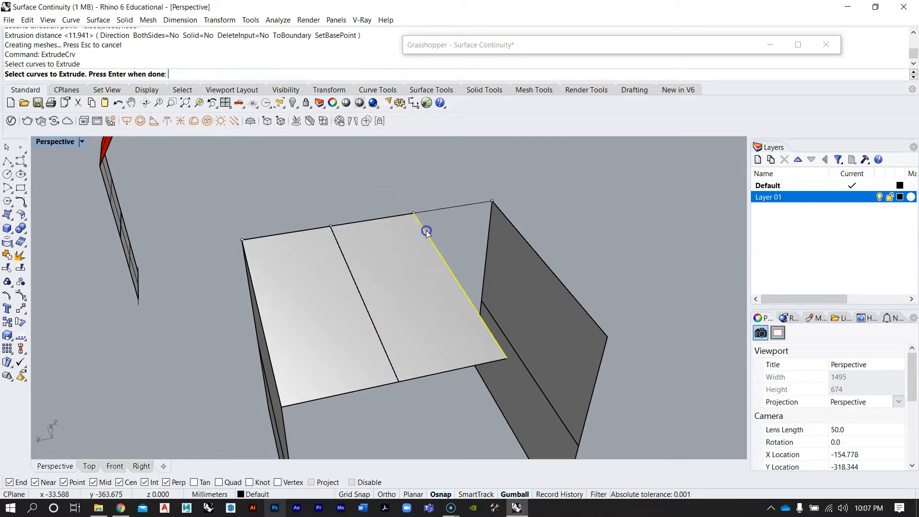
pyautogui.rightClick(415, 212)
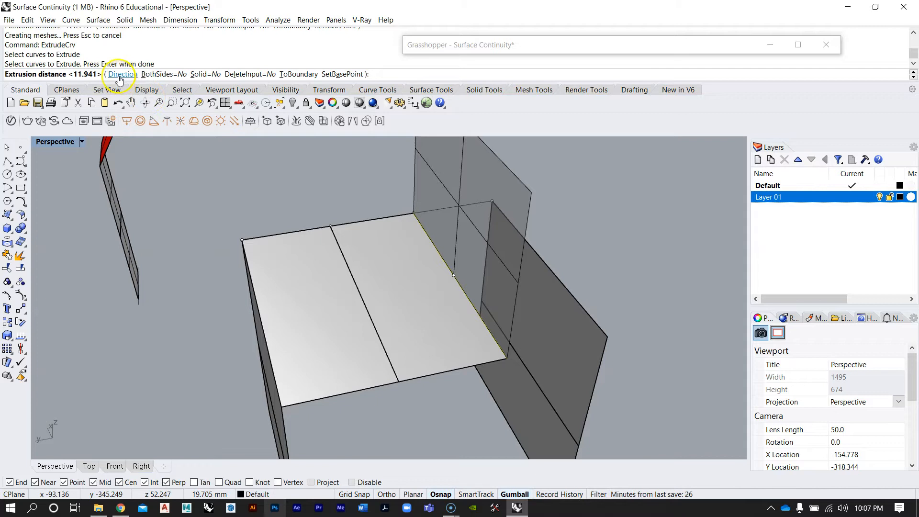
pyautogui.click(121, 74)
pyautogui.click(425, 211)
pyautogui.click(491, 201)
pyautogui.click(492, 200)
# Extrude the back edges of the three roof panels straight up to form three upright back panels
pyautogui.moveTo(527, 290); pyautogui.dragTo(415, 218, button='right')
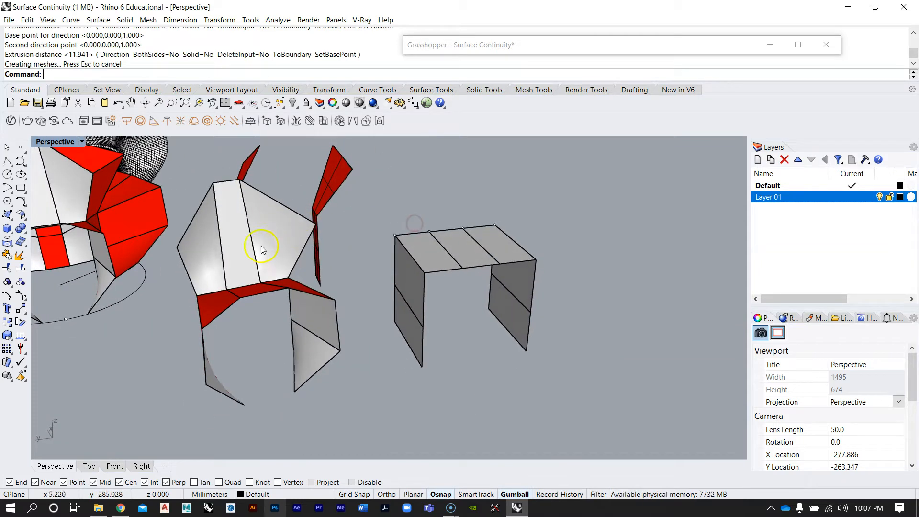
pyautogui.scroll(5, 414, 234)
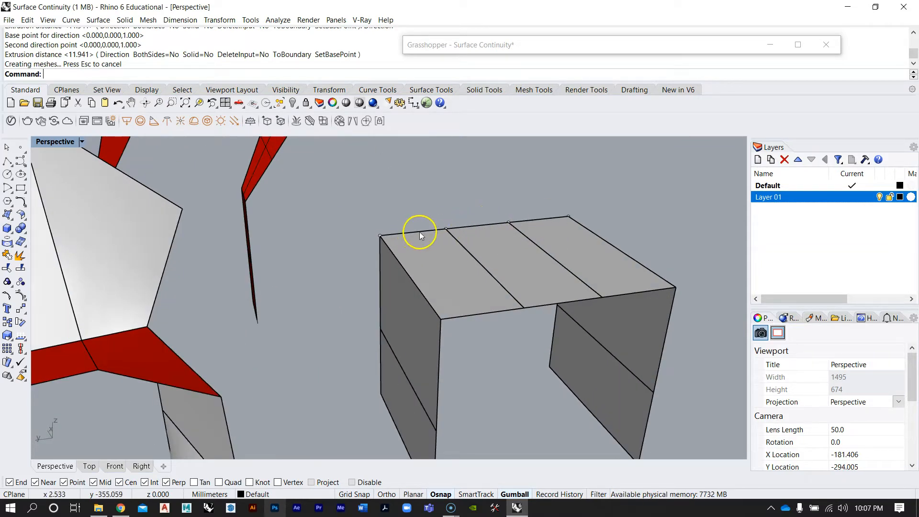
pyautogui.rightClick(416, 225)
pyautogui.click(466, 225)
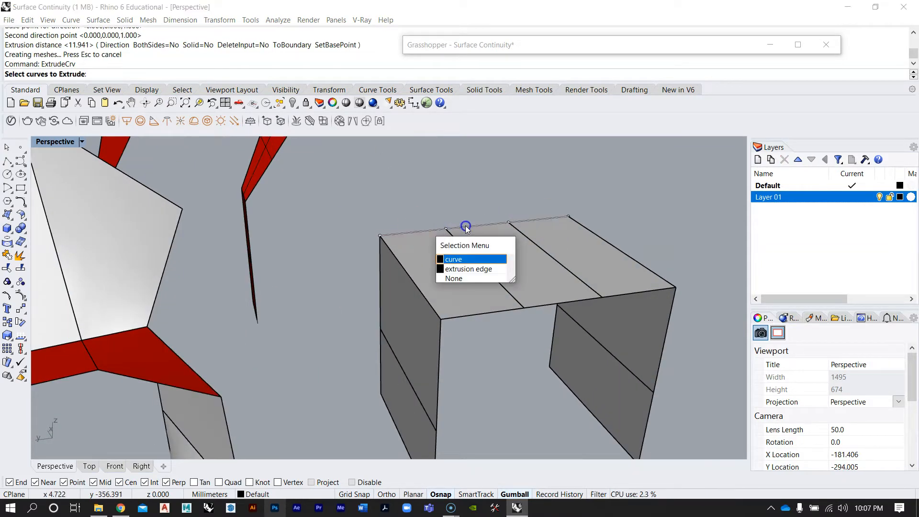
pyautogui.click(460, 260)
pyautogui.click(489, 228)
pyautogui.click(521, 262)
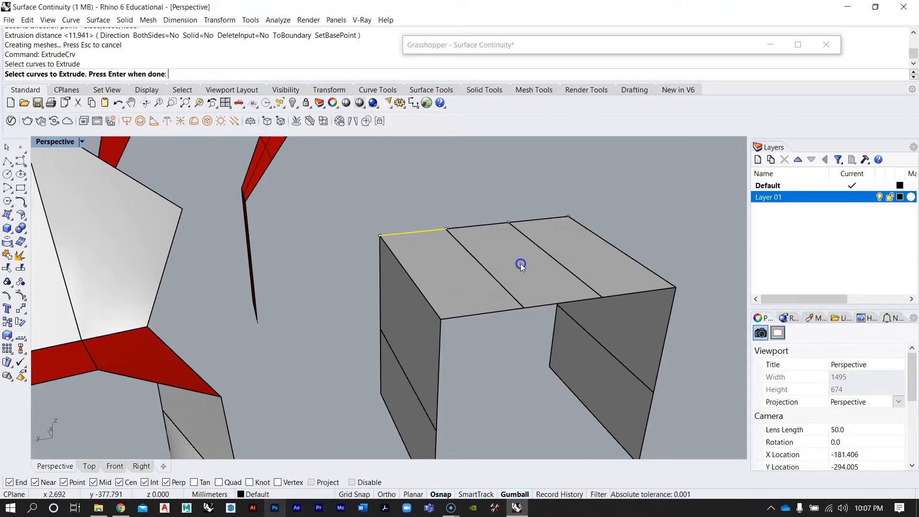
pyautogui.click(536, 219)
pyautogui.click(573, 259)
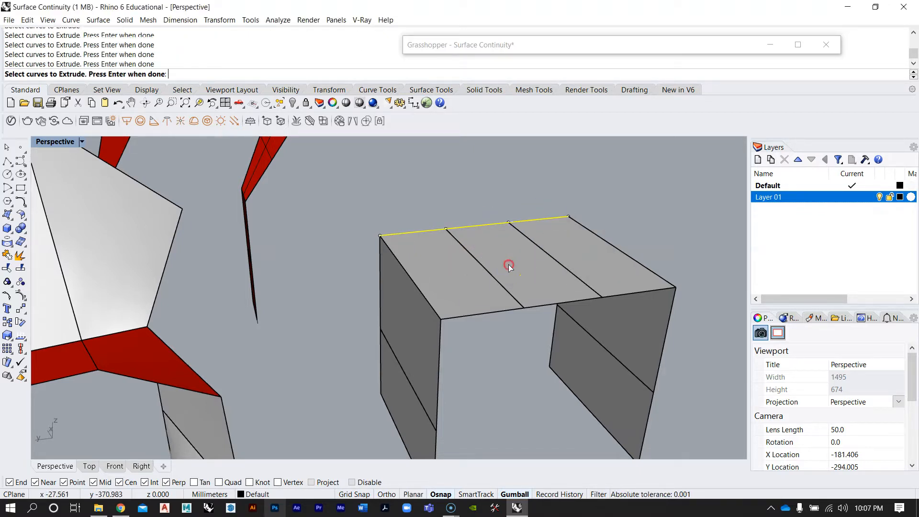
pyautogui.press('Return')
pyautogui.scroll(-3, 509, 266)
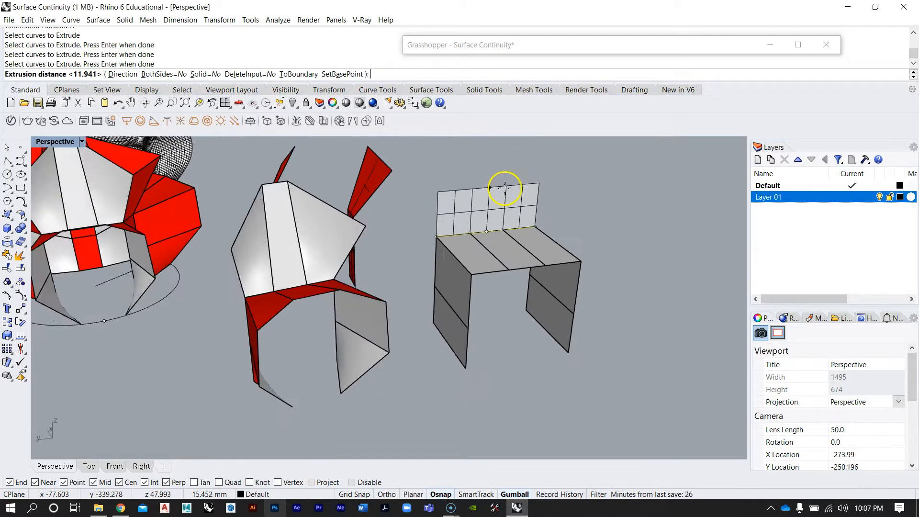
pyautogui.click(503, 152)
# Examine the roof, back and leg panels of the new module from several sides
pyautogui.moveTo(502, 154); pyautogui.dragTo(536, 219, button='right')
pyautogui.scroll(4, 535, 220)
pyautogui.moveTo(483, 291); pyautogui.dragTo(441, 272, button='right')
pyautogui.click(439, 240)
pyautogui.moveTo(439, 240); pyautogui.dragTo(529, 355, button='right')
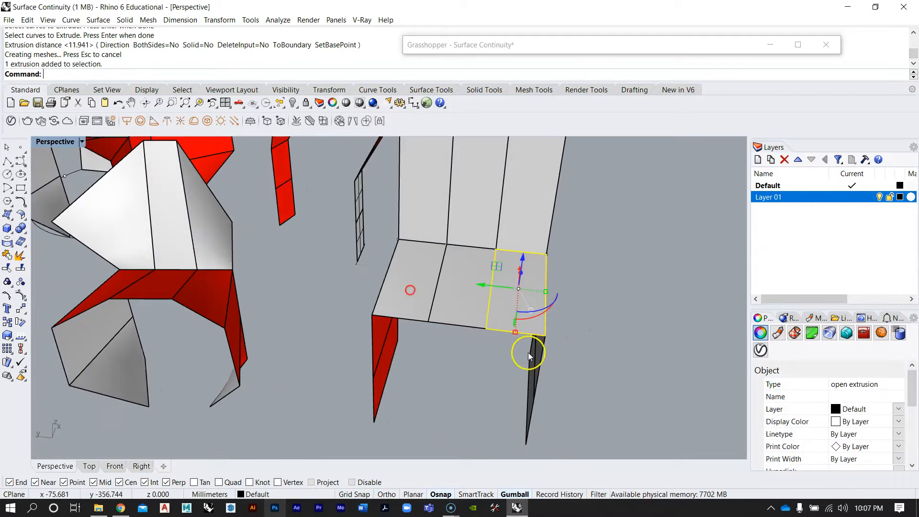
pyautogui.click(535, 388)
pyautogui.click(525, 396)
pyautogui.click(430, 343)
pyautogui.click(455, 367)
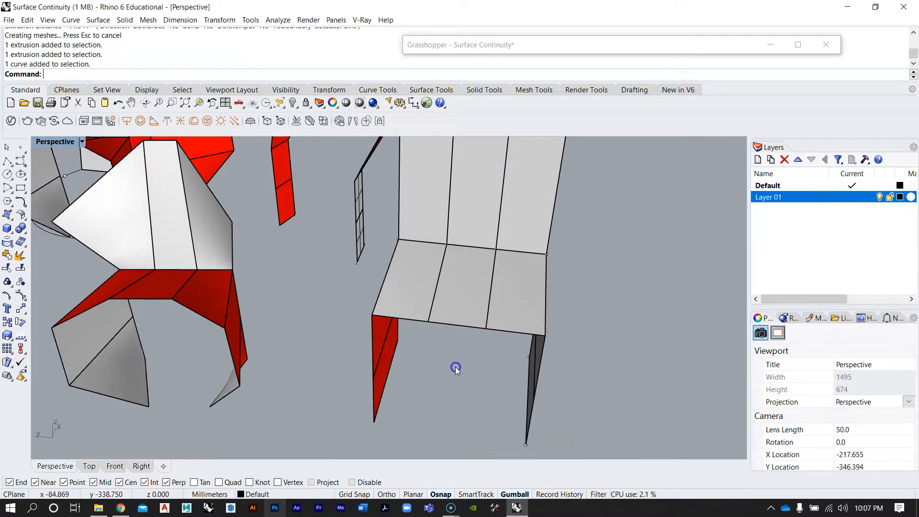
pyautogui.click(387, 361)
pyautogui.scroll(-7, 408, 349)
pyautogui.click(410, 351)
pyautogui.moveTo(410, 351); pyautogui.dragTo(469, 346, button='right')
pyautogui.moveTo(446, 278); pyautogui.dragTo(384, 280, button='right')
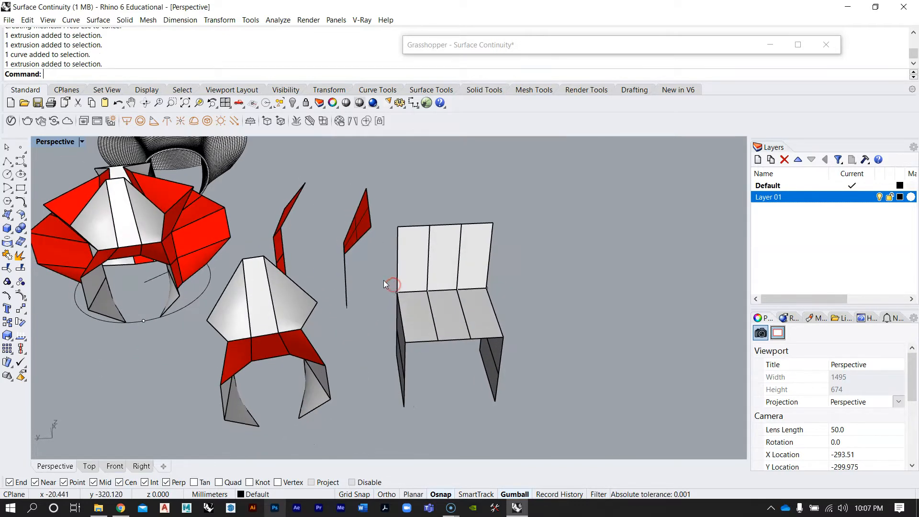
# Delete the new module's construction curves and points, keeping those that belong to the original pavilion
pyautogui.scroll(2, 387, 280)
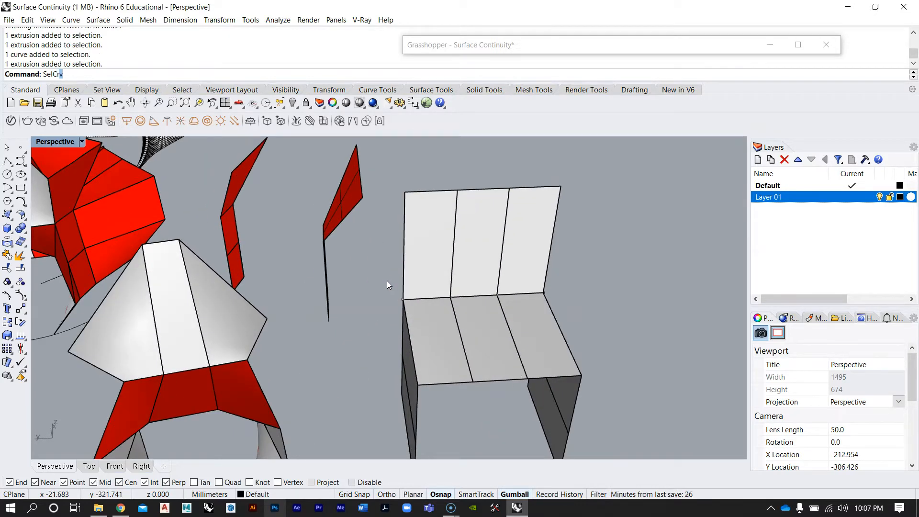
pyautogui.press('Return')
pyautogui.scroll(-4, 330, 285)
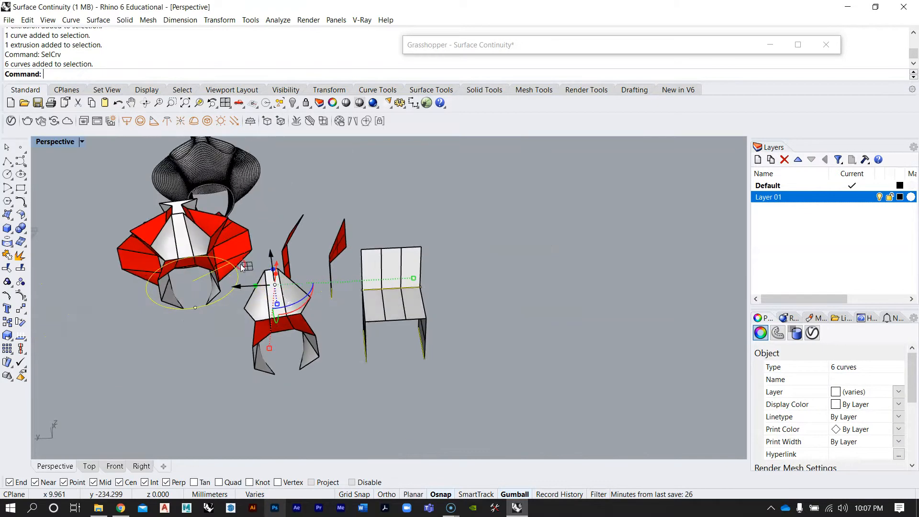
pyautogui.moveTo(241, 267); pyautogui.dragTo(245, 291, button='right')
pyautogui.keyDown('ctrl'); pyautogui.moveTo(254, 336); pyautogui.dragTo(256, 334); pyautogui.keyUp('ctrl')
pyautogui.scroll(3, 379, 341)
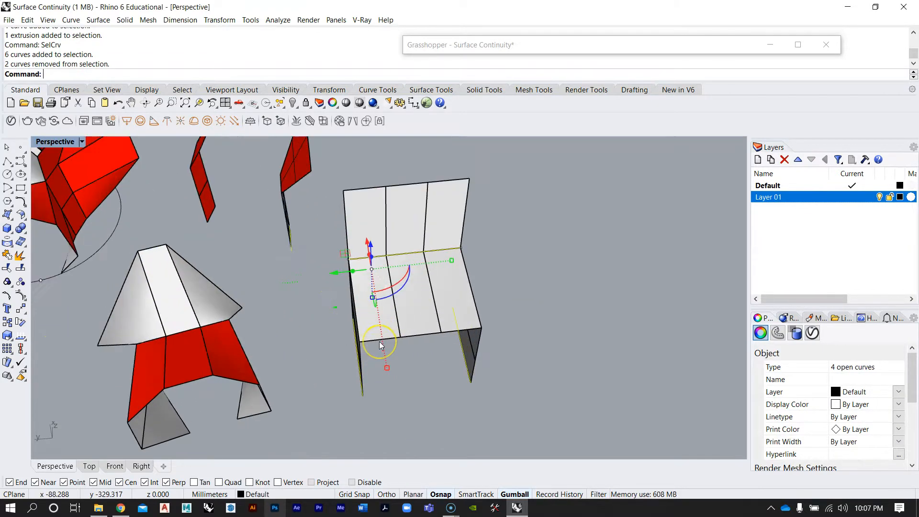
pyautogui.write('SelPt')
pyautogui.press('Return')
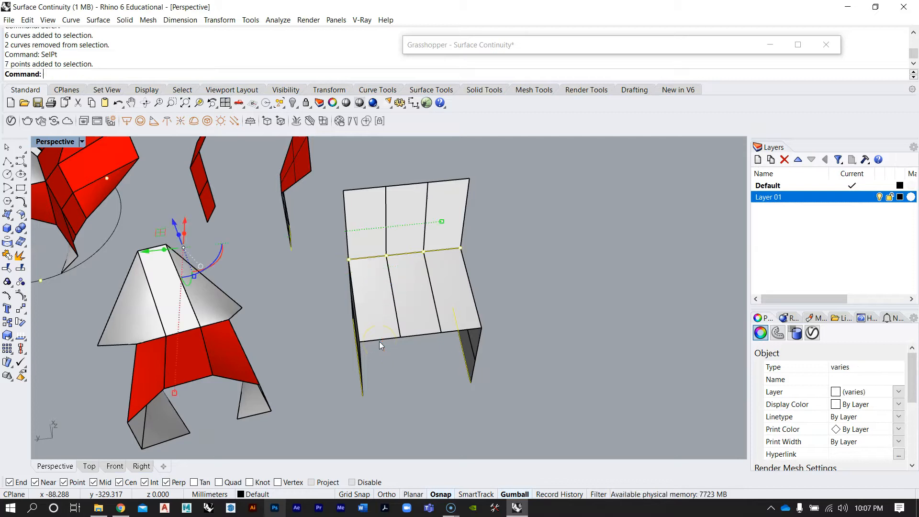
pyautogui.scroll(-3, 412, 352)
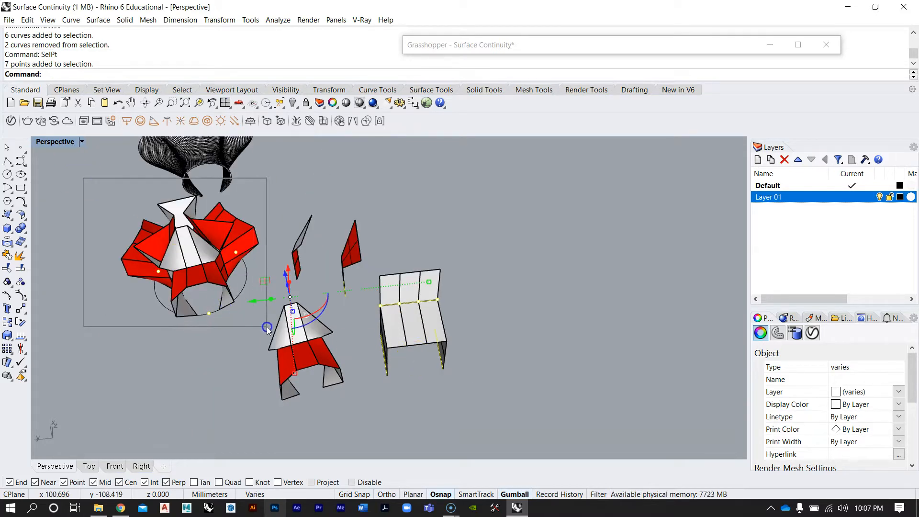
pyautogui.keyDown('ctrl'); pyautogui.moveTo(267, 330); pyautogui.dragTo(267, 327); pyautogui.keyUp('ctrl')
pyautogui.scroll(3, 266, 326)
pyautogui.press('Delete')
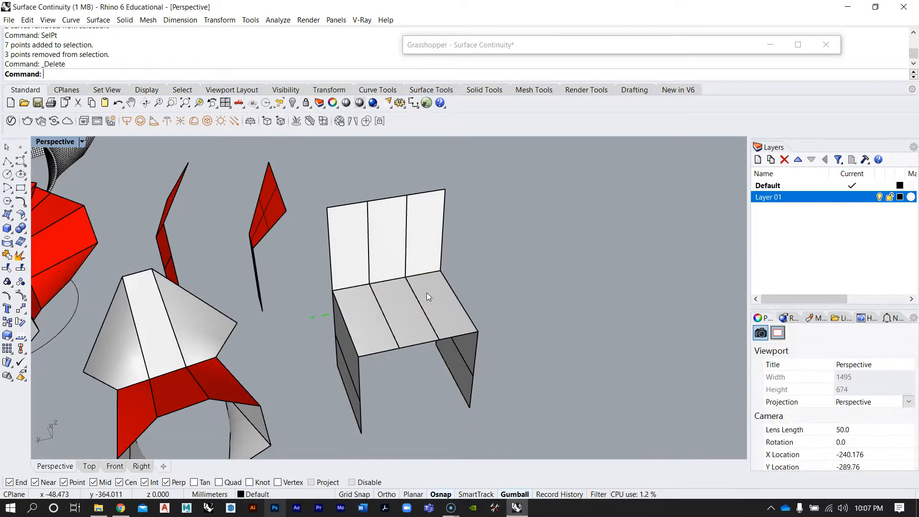
# Try to turn on control points for the ten extruded panels and for a single panel
pyautogui.scroll(5, 429, 292)
pyautogui.moveTo(429, 292); pyautogui.dragTo(508, 410, button='right')
pyautogui.scroll(-5, 445, 297)
pyautogui.moveTo(363, 197); pyautogui.dragTo(363, 196)
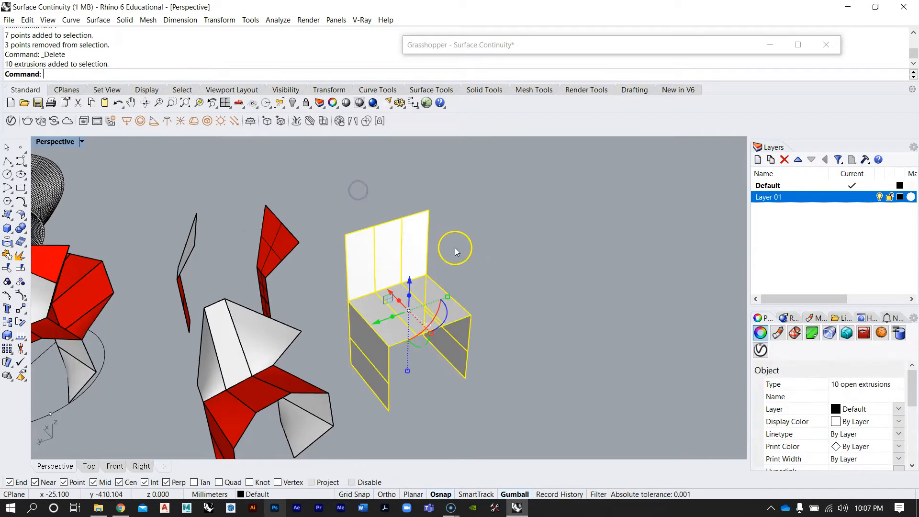
pyautogui.press('F10')
pyautogui.scroll(5, 431, 297)
pyautogui.moveTo(420, 354); pyautogui.dragTo(583, 346, button='right')
pyautogui.click(343, 290)
pyautogui.press('F10')
pyautogui.moveTo(283, 329); pyautogui.dragTo(552, 310, button='right')
# Try exploding only the lower leg panel and turning on its control points, and undo the explode
pyautogui.click(496, 371)
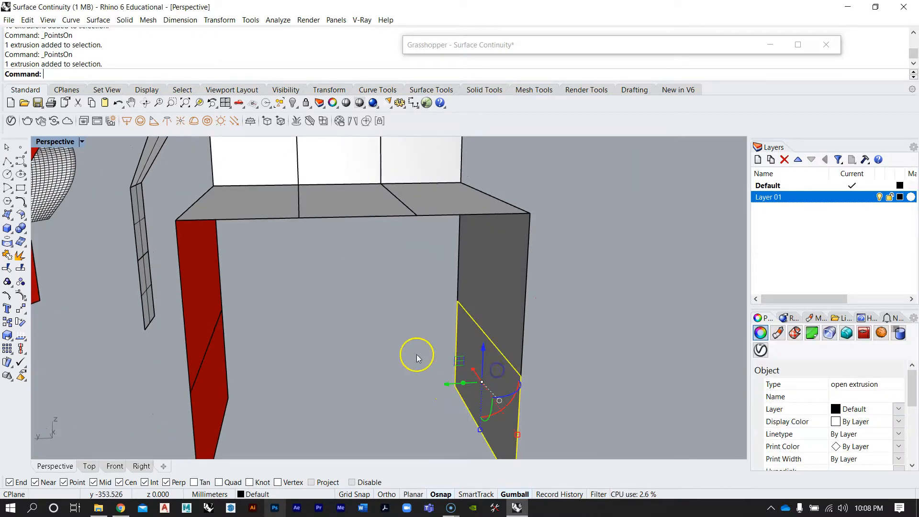
pyautogui.write('Explode')
pyautogui.press('Return')
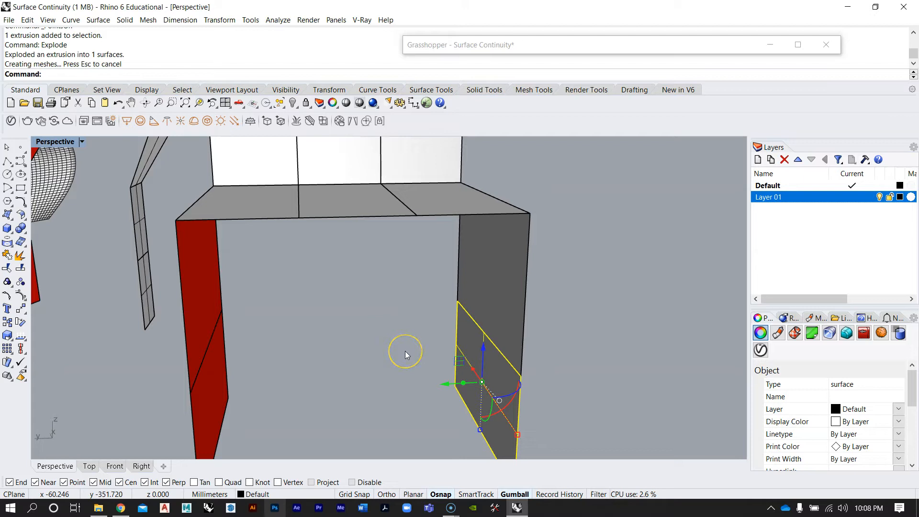
pyautogui.press('F10')
pyautogui.moveTo(405, 351); pyautogui.dragTo(527, 368, button='right')
pyautogui.hotkey('ctrl', 'z')
# Explode all ten extruded panels of the new module into surfaces
pyautogui.moveTo(331, 178); pyautogui.dragTo(323, 171)
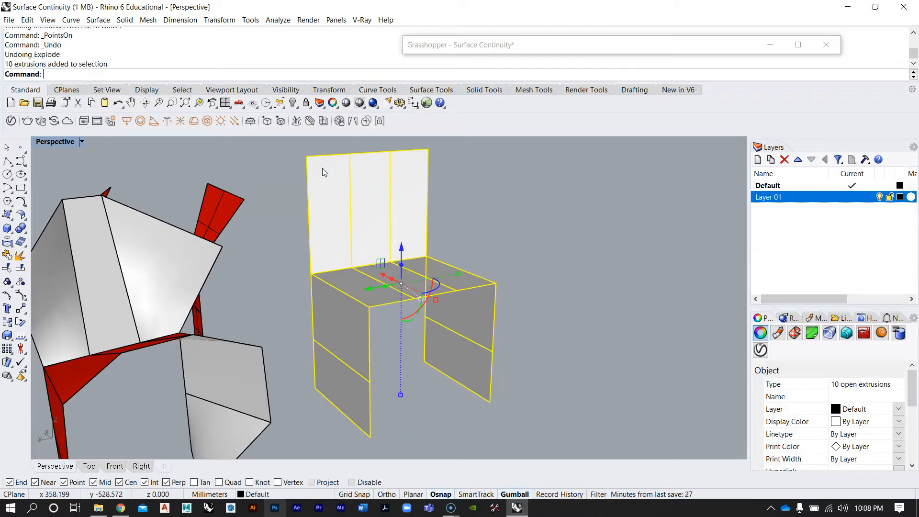
pyautogui.write('Expl')
pyautogui.press('Return')
pyautogui.scroll(4, 349, 263)
pyautogui.moveTo(364, 274); pyautogui.dragTo(483, 337, button='right')
pyautogui.press('Escape')
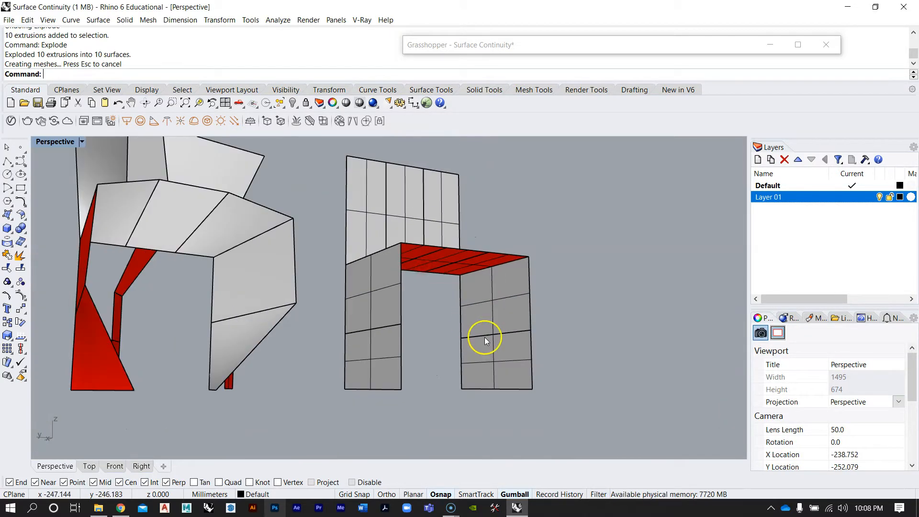
pyautogui.click(499, 381)
pyautogui.moveTo(521, 362); pyautogui.dragTo(514, 378, button='right')
pyautogui.press('Escape')
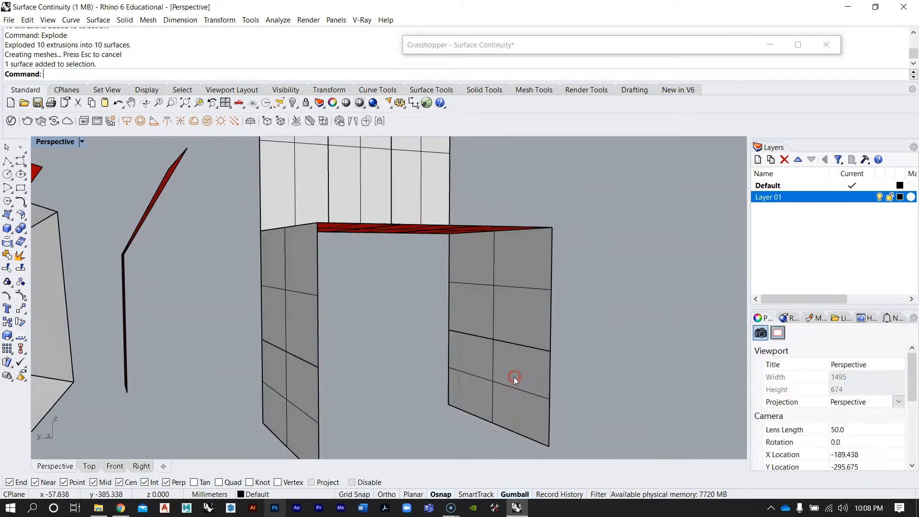
pyautogui.click(516, 388)
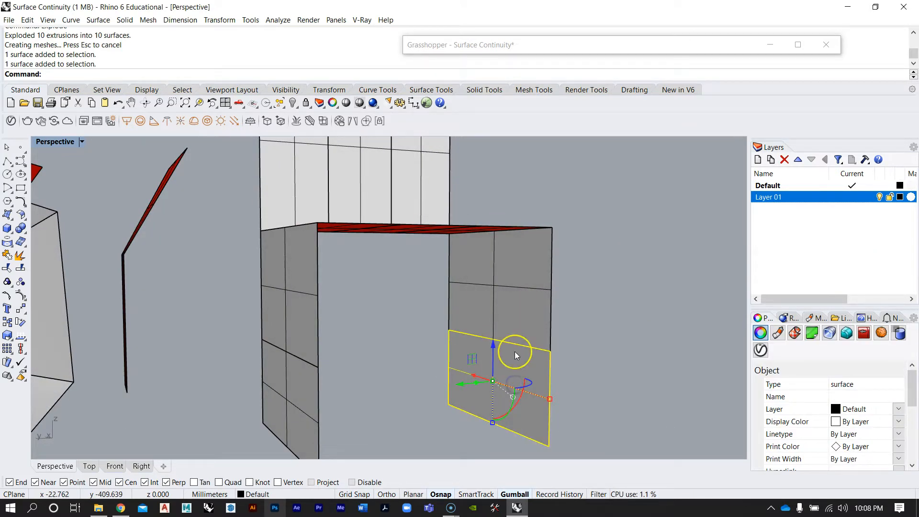
pyautogui.press('Escape')
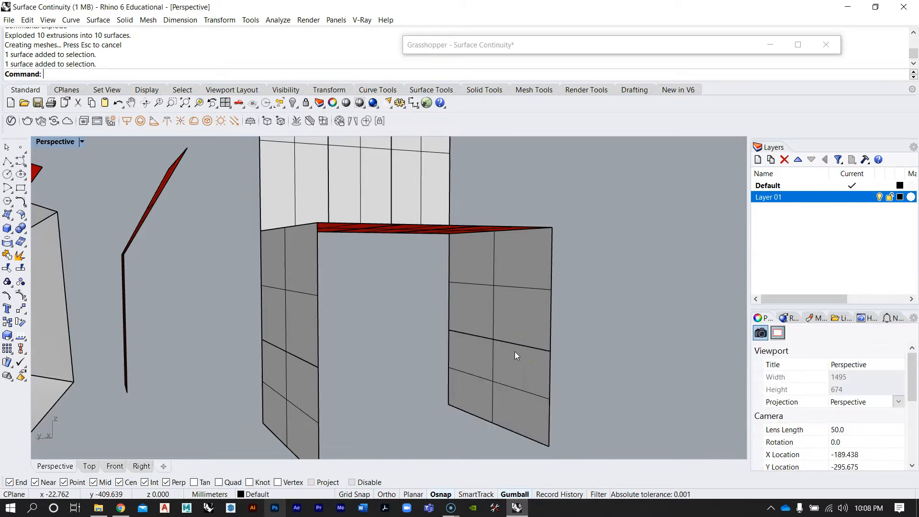
# Turn on the control points of all ten surfaces in the new module
pyautogui.scroll(-5, 515, 351)
pyautogui.moveTo(515, 351); pyautogui.dragTo(492, 358, button='right')
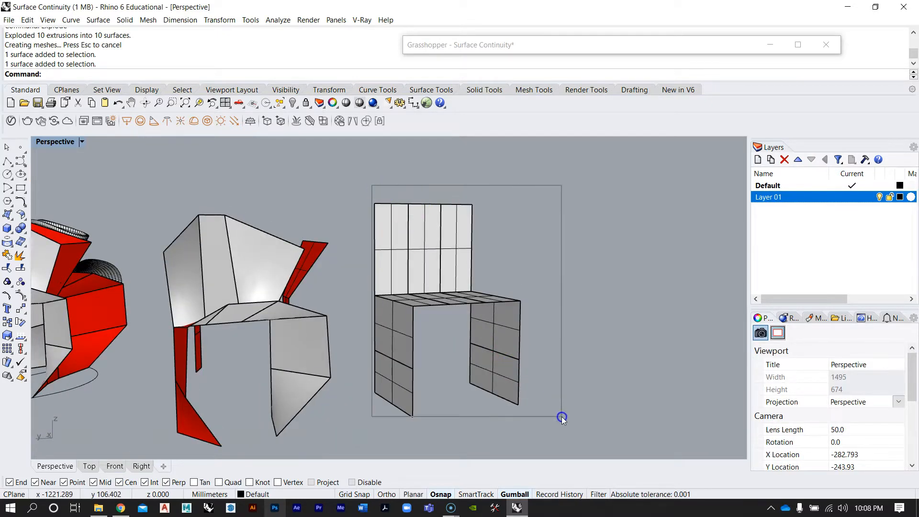
pyautogui.moveTo(561, 416); pyautogui.dragTo(566, 433)
pyautogui.press('F10')
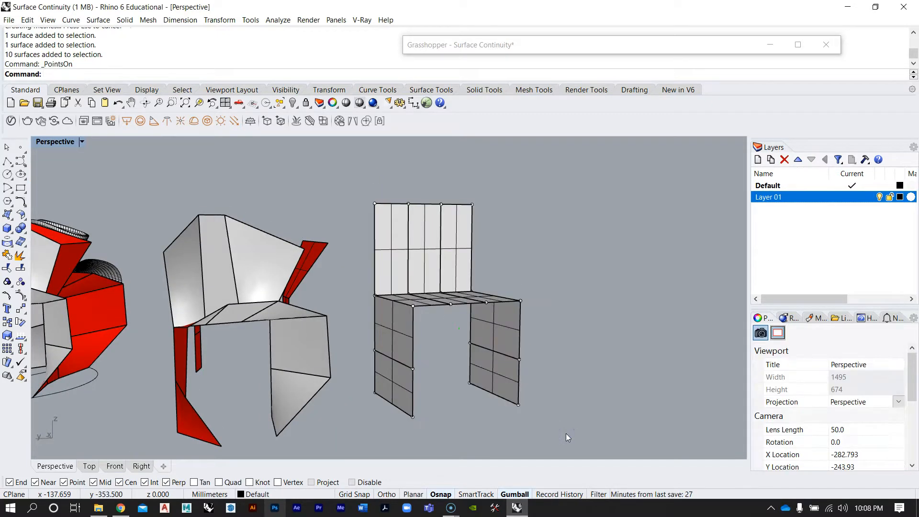
pyautogui.scroll(5, 479, 404)
pyautogui.moveTo(281, 223); pyautogui.dragTo(172, 266, button='right')
pyautogui.moveTo(100, 327)
pyautogui.mouseDown(button='right')
pyautogui.moveTo(262, 318)
pyautogui.moveTo(361, 372)
pyautogui.mouseUp(button='right')
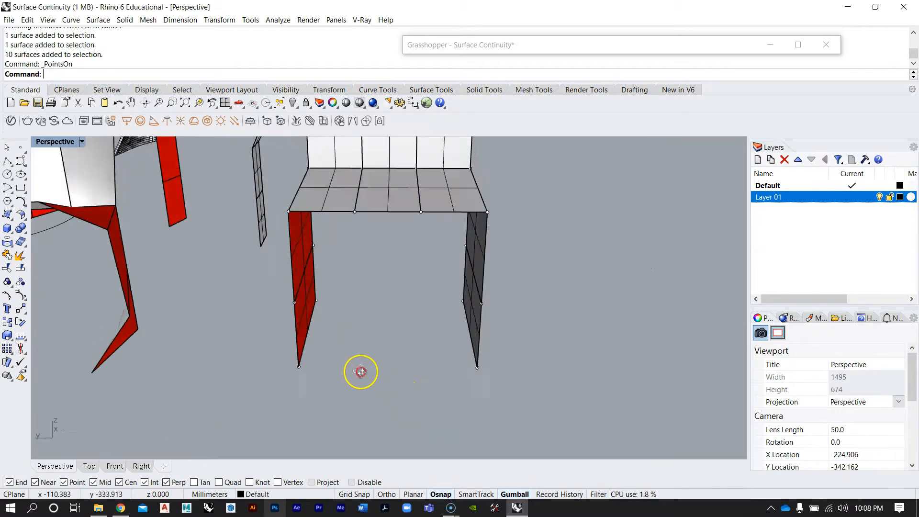
# Scale the front bottom corner points of the two legs inward toward each other
pyautogui.moveTo(509, 421); pyautogui.dragTo(529, 426)
pyautogui.moveTo(530, 427); pyautogui.dragTo(450, 351, button='right')
pyautogui.moveTo(540, 324); pyautogui.dragTo(492, 332)
pyautogui.scroll(-8, 410, 360)
pyautogui.moveTo(410, 359); pyautogui.dragTo(311, 243, button='right')
# Raise the two middle points of the roof's front edge to arch the roof panels
pyautogui.moveTo(374, 216); pyautogui.dragTo(373, 218)
pyautogui.moveTo(373, 218); pyautogui.dragTo(501, 229, button='right')
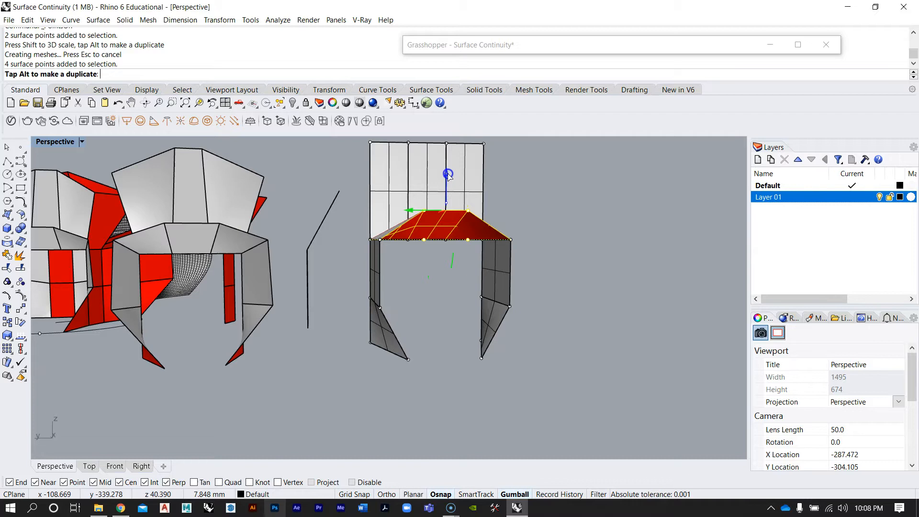
pyautogui.moveTo(448, 175); pyautogui.dragTo(407, 238)
pyautogui.moveTo(407, 237); pyautogui.dragTo(482, 215, button='right')
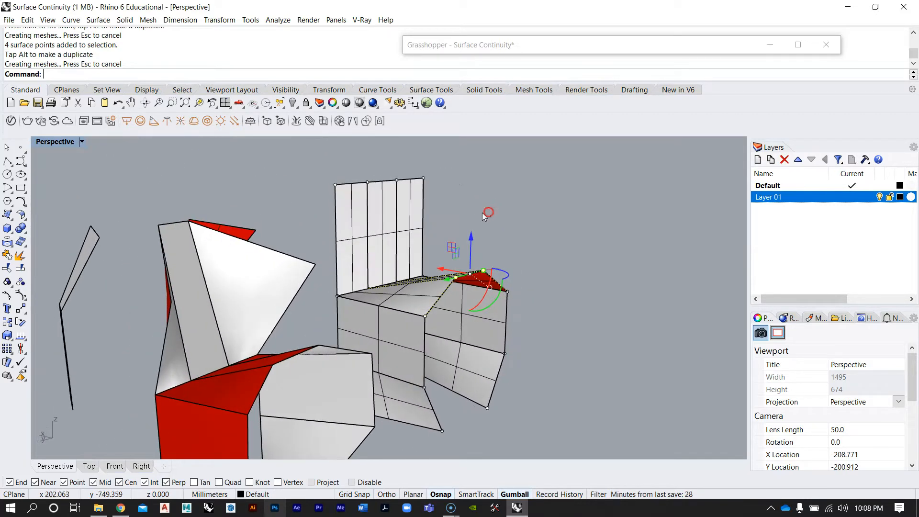
# Reshape the upright back panels by moving their two outer top corner points
pyautogui.click(342, 186)
pyautogui.keyDown('shift'); pyautogui.click(424, 179); pyautogui.keyUp('shift')
pyautogui.moveTo(278, 257)
pyautogui.mouseDown(button='right')
pyautogui.moveTo(268, 258)
pyautogui.moveTo(304, 245)
pyautogui.mouseUp(button='right')
pyautogui.moveTo(355, 168); pyautogui.dragTo(406, 197)
pyautogui.moveTo(403, 228); pyautogui.dragTo(457, 221, button='right')
pyautogui.moveTo(438, 146); pyautogui.dragTo(441, 180)
pyautogui.moveTo(532, 249); pyautogui.dragTo(447, 308, button='right')
# Adjust further corner points of the new module to follow the folded shape of the reference module
pyautogui.scroll(-8, 421, 325)
pyautogui.scroll(5, 437, 318)
pyautogui.moveTo(419, 253); pyautogui.dragTo(382, 254, button='right')
pyautogui.scroll(5, 404, 307)
pyautogui.moveTo(405, 307); pyautogui.dragTo(390, 320, button='right')
pyautogui.scroll(-6, 455, 306)
pyautogui.scroll(4, 454, 303)
pyautogui.click(309, 232)
pyautogui.moveTo(289, 235); pyautogui.dragTo(412, 204)
pyautogui.moveTo(413, 205); pyautogui.dragTo(450, 260, button='right')
pyautogui.scroll(-4, 480, 273)
pyautogui.moveTo(379, 233); pyautogui.dragTo(428, 292)
pyautogui.moveTo(490, 279); pyautogui.dragTo(421, 354)
# Move the bent connecting strip over beside the new module
pyautogui.scroll(2, 405, 339)
pyautogui.scroll(3, 404, 340)
pyautogui.click(443, 349)
pyautogui.click(420, 359)
pyautogui.click(340, 332)
pyautogui.scroll(-6, 411, 313)
# Examine how the modules and connecting strips are arranged around the full pavilion, and compare them with the new pieces
pyautogui.moveTo(411, 313); pyautogui.dragTo(349, 337, button='right')
pyautogui.moveTo(107, 185); pyautogui.dragTo(406, 159, button='right')
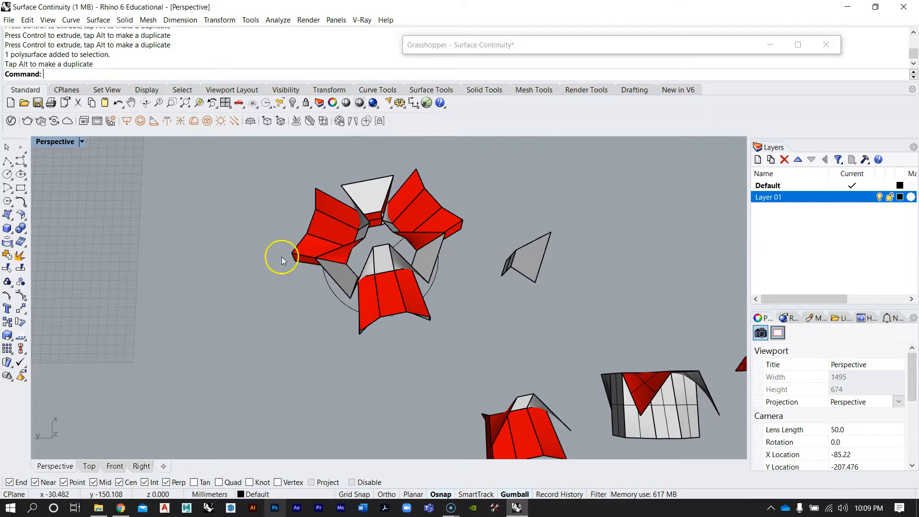
pyautogui.moveTo(400, 200); pyautogui.dragTo(404, 225, button='right')
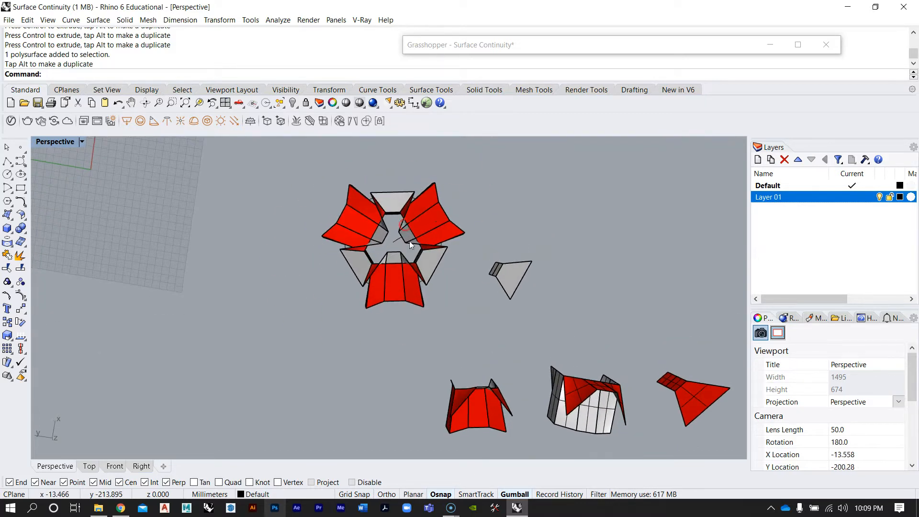
pyautogui.moveTo(393, 200); pyautogui.dragTo(681, 335, button='right')
pyautogui.click(714, 358)
pyautogui.moveTo(419, 298); pyautogui.dragTo(536, 254, button='right')
pyautogui.moveTo(316, 221); pyautogui.dragTo(371, 284, button='right')
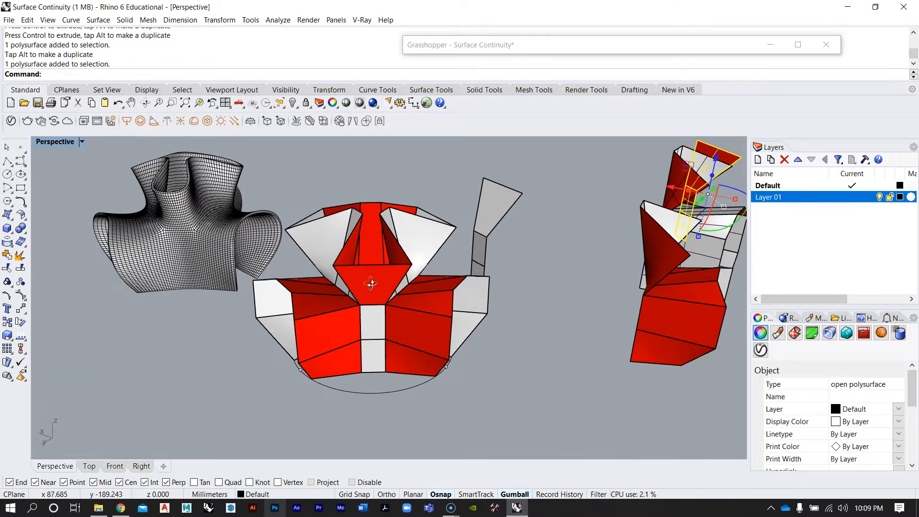
pyautogui.moveTo(374, 350); pyautogui.dragTo(352, 248, button='right')
pyautogui.scroll(-6, 352, 248)
pyautogui.moveTo(484, 371); pyautogui.dragTo(577, 402, button='right')
pyautogui.scroll(6, 580, 403)
pyautogui.click(475, 320)
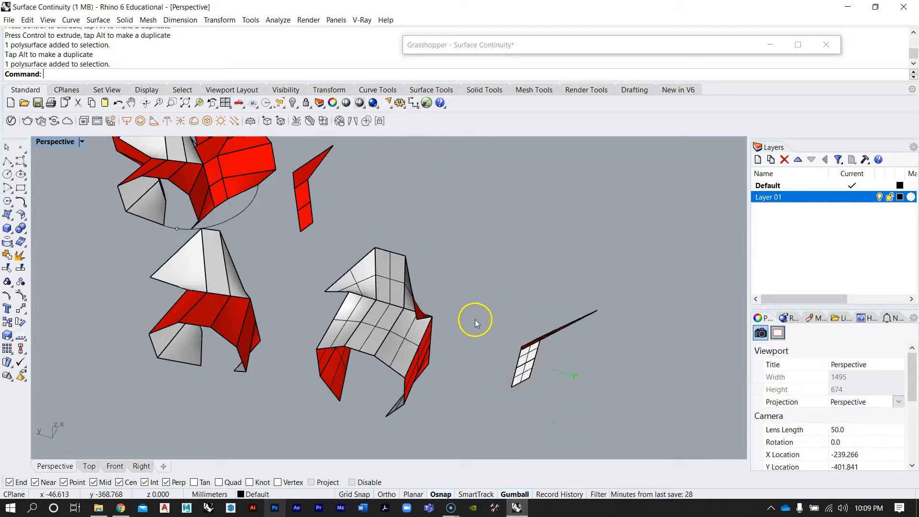
pyautogui.scroll(6, 476, 320)
pyautogui.moveTo(508, 303); pyautogui.dragTo(489, 320, button='right')
# Delete the separate reference module and its connecting strip next to the pavilion
pyautogui.scroll(-8, 535, 287)
pyautogui.scroll(-5, 418, 338)
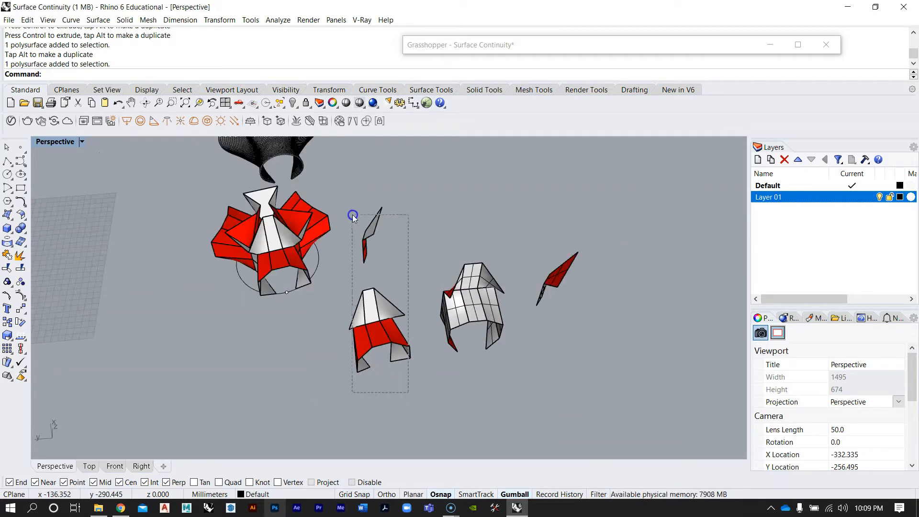
pyautogui.moveTo(352, 217); pyautogui.dragTo(352, 214)
pyautogui.press('Delete')
# Draw a circle on the ground beside the new faceted module as the guide for a radial arrangement
pyautogui.moveTo(439, 233); pyautogui.dragTo(499, 279, button='right')
pyautogui.click(8, 175)
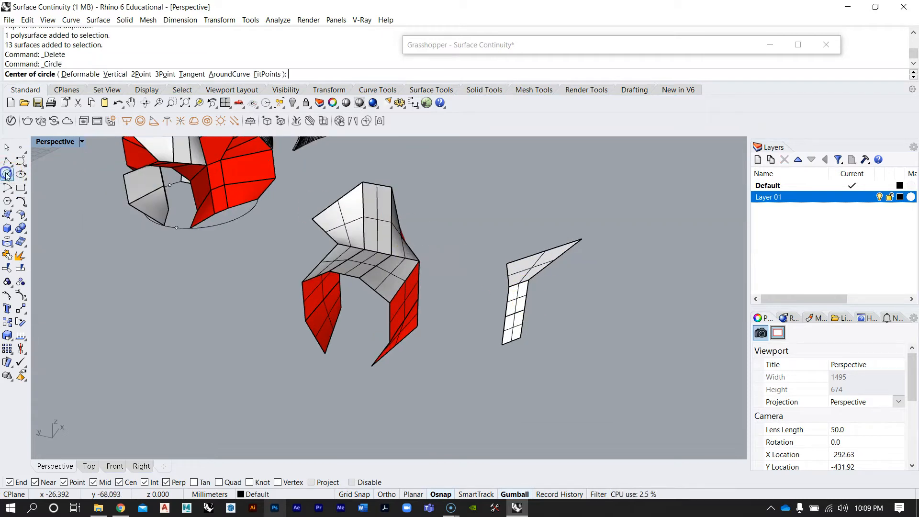
pyautogui.moveTo(464, 197); pyautogui.dragTo(378, 288, button='right')
pyautogui.click(381, 292)
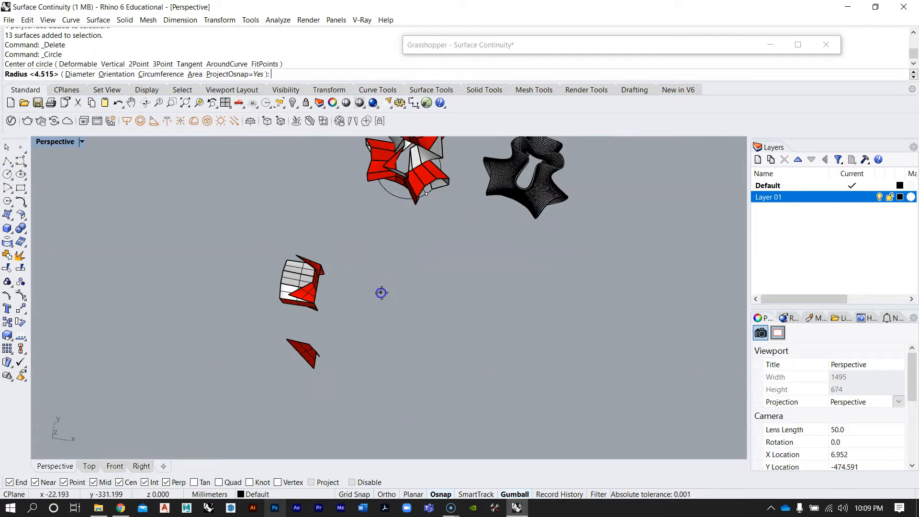
pyautogui.click(407, 330)
pyautogui.scroll(4, 348, 312)
# Draw a radial line from the circle's centre out past its edge on the module's side
pyautogui.moveTo(348, 313); pyautogui.dragTo(376, 252, button='right')
pyautogui.write('line')
pyautogui.press('Return')
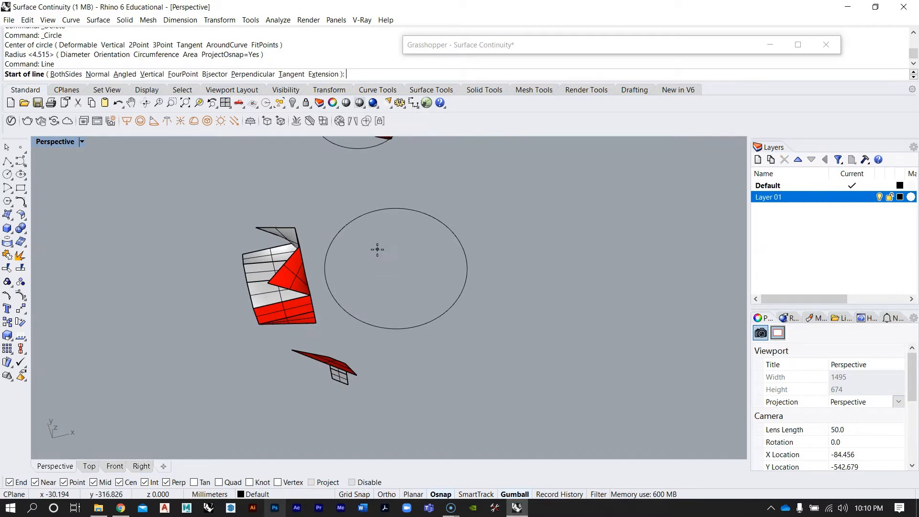
pyautogui.click(397, 320)
pyautogui.scroll(2, 389, 258)
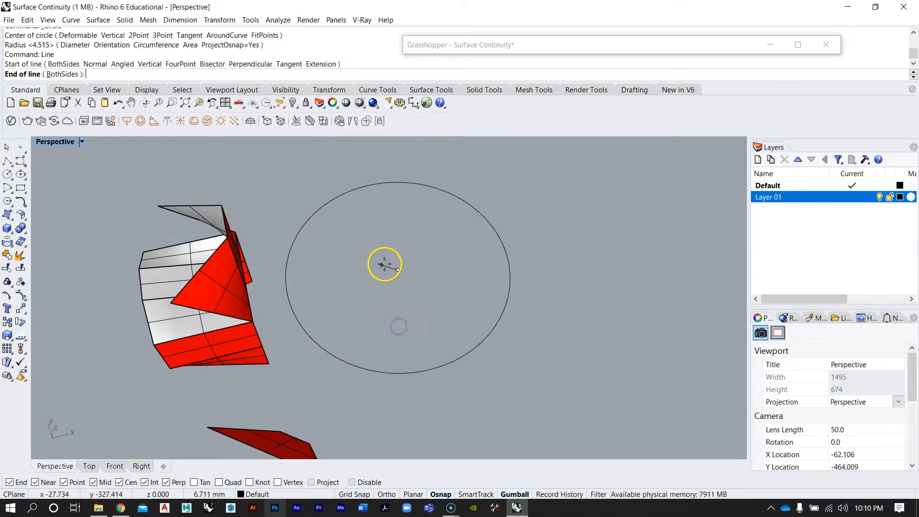
pyautogui.click(269, 297)
# Draw a base line joining the bottom corner points of the module's two legs
pyautogui.moveTo(268, 288); pyautogui.dragTo(358, 269, button='right')
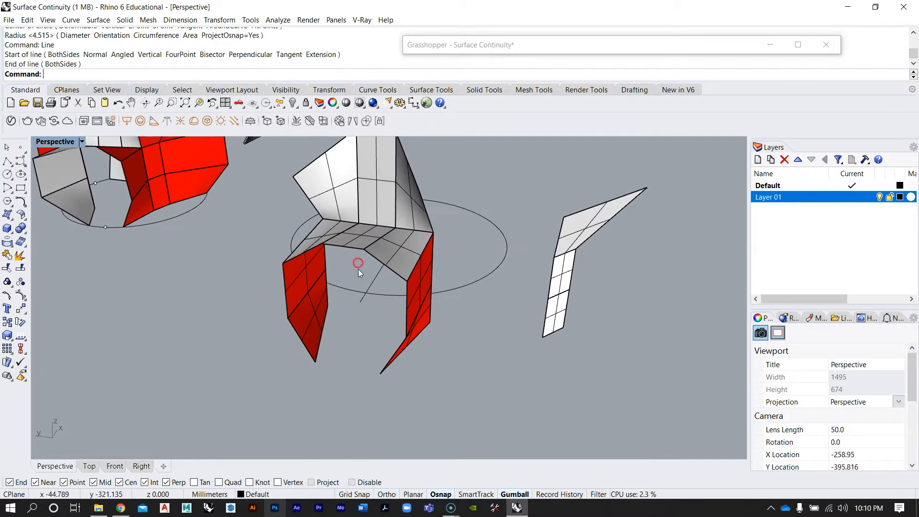
pyautogui.scroll(2, 334, 368)
pyautogui.press('Return')
pyautogui.click(309, 364)
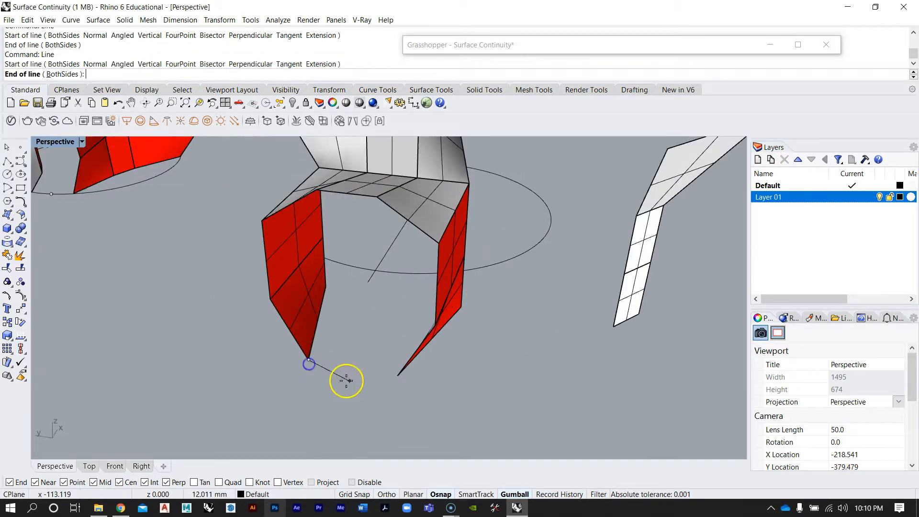
pyautogui.click(395, 375)
pyautogui.moveTo(396, 376); pyautogui.dragTo(583, 400, button='right')
pyautogui.scroll(-5, 343, 370)
# Move the module and its base line from the base line's midpoint to where the radial line crosses the circle
pyautogui.click(389, 392)
pyautogui.scroll(-5, 422, 282)
pyautogui.scroll(7, 422, 283)
pyautogui.moveTo(422, 287); pyautogui.dragTo(544, 287, button='right')
pyautogui.press('Escape')
pyautogui.scroll(4, 441, 221)
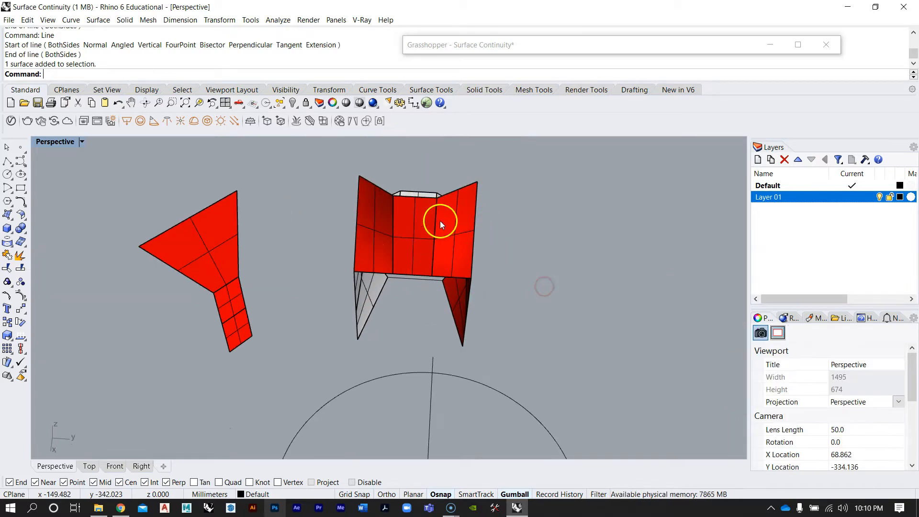
pyautogui.moveTo(492, 300); pyautogui.dragTo(494, 303)
pyautogui.moveTo(515, 355); pyautogui.dragTo(352, 339, button='right')
pyautogui.write('m')
pyautogui.press('Return')
pyautogui.click(382, 360)
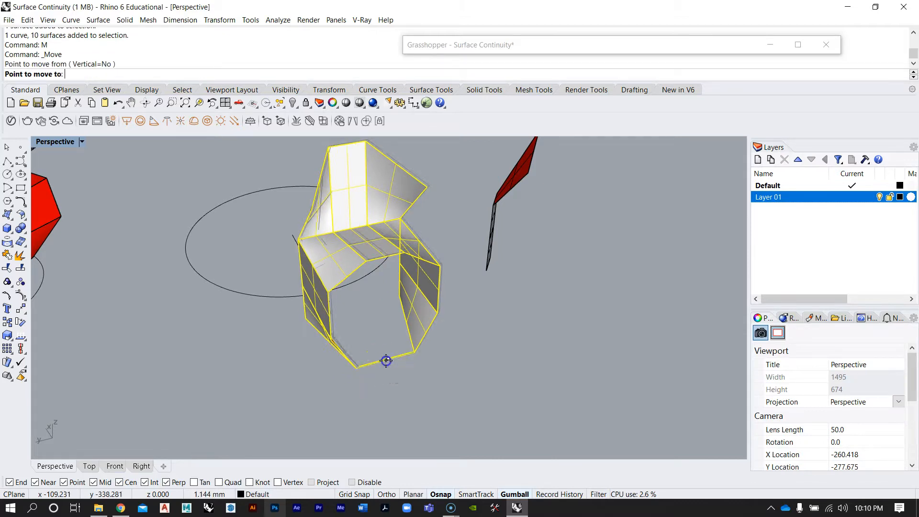
pyautogui.scroll(6, 376, 306)
pyautogui.click(259, 243)
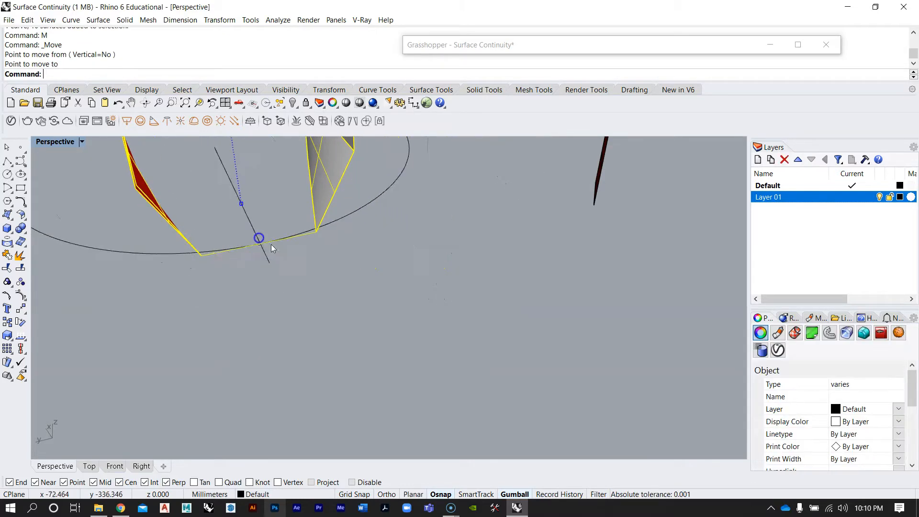
# Shift the module with its base line slightly outward to the outer end of the radial line
pyautogui.scroll(-5, 308, 256)
pyautogui.moveTo(307, 257); pyautogui.dragTo(255, 296, button='right')
pyautogui.scroll(-6, 443, 277)
pyautogui.scroll(7, 353, 282)
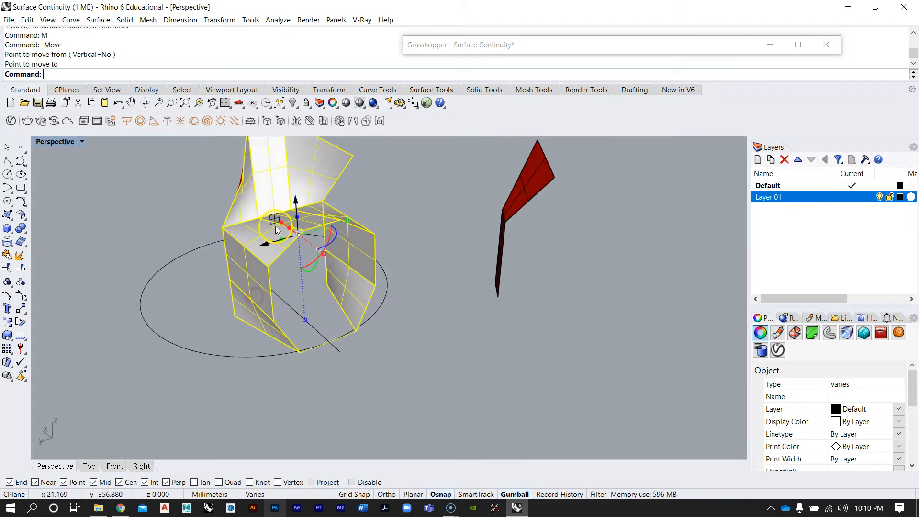
pyautogui.scroll(5, 277, 230)
pyautogui.moveTo(292, 257); pyautogui.dragTo(334, 278)
pyautogui.scroll(-8, 330, 276)
pyautogui.moveTo(324, 272); pyautogui.dragTo(360, 312, button='right')
# Divide the circle into 3 segments with points
pyautogui.click(445, 311)
pyautogui.moveTo(446, 312); pyautogui.dragTo(205, 238, button='right')
pyautogui.scroll(-2, 303, 300)
pyautogui.click(445, 333)
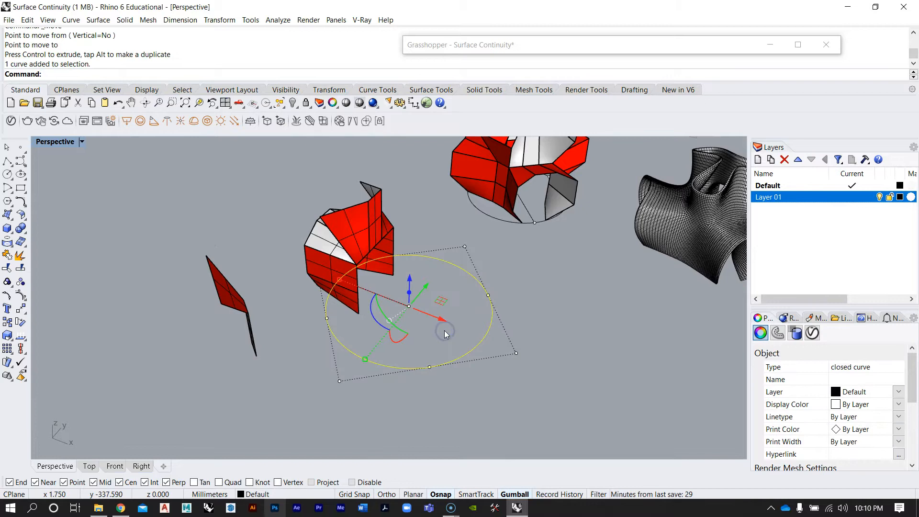
pyautogui.write('Divide')
pyautogui.press('Return')
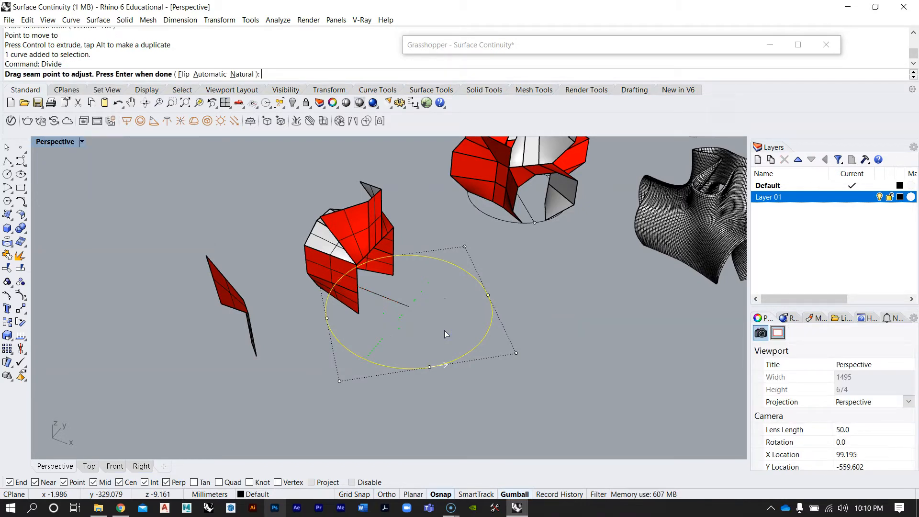
pyautogui.press('Return')
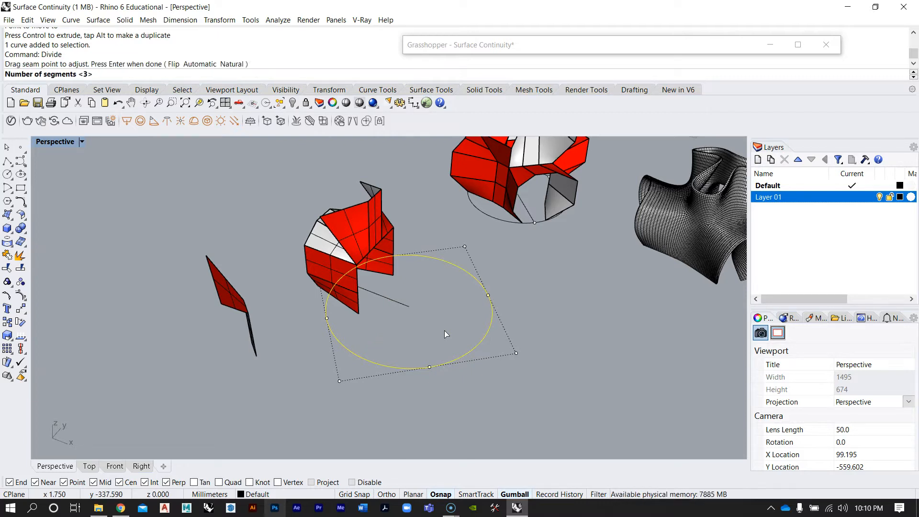
pyautogui.press('Return')
pyautogui.press('Escape')
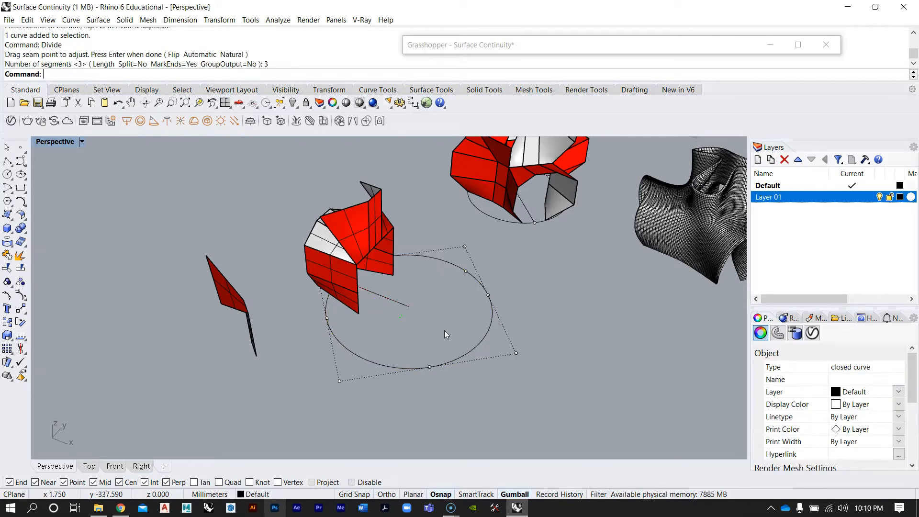
# Rotate the module with its base and radial lines about the circle's centre, aligning the radial line with the nearest division point
pyautogui.scroll(3, 469, 296)
pyautogui.moveTo(469, 302)
pyautogui.mouseDown(button='right')
pyautogui.moveTo(375, 281)
pyautogui.moveTo(385, 277)
pyautogui.moveTo(337, 275)
pyautogui.moveTo(339, 311)
pyautogui.mouseUp(button='right')
pyautogui.scroll(4, 366, 205)
pyautogui.moveTo(420, 214); pyautogui.dragTo(439, 245, button='right')
pyautogui.moveTo(250, 168); pyautogui.dragTo(250, 167)
pyautogui.moveTo(326, 239); pyautogui.dragTo(495, 364, button='right')
pyautogui.moveTo(241, 228); pyautogui.dragTo(415, 376, button='right')
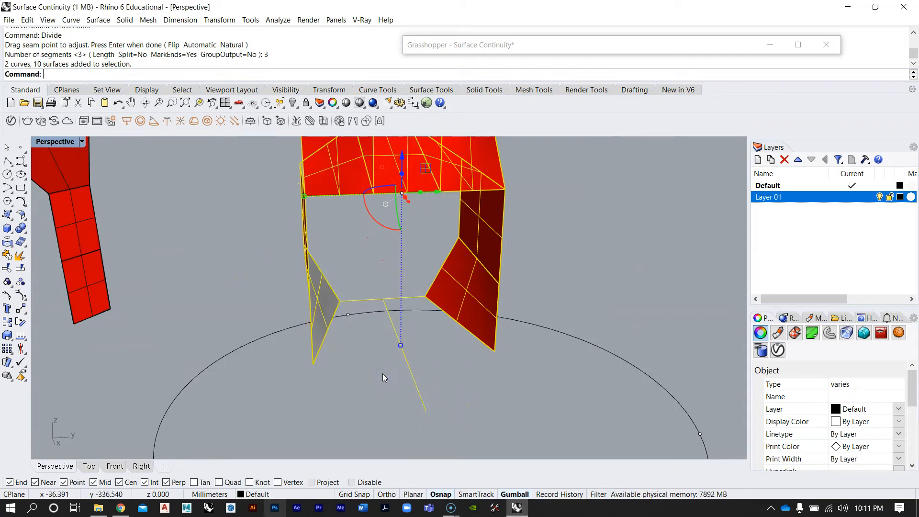
pyautogui.press('Return')
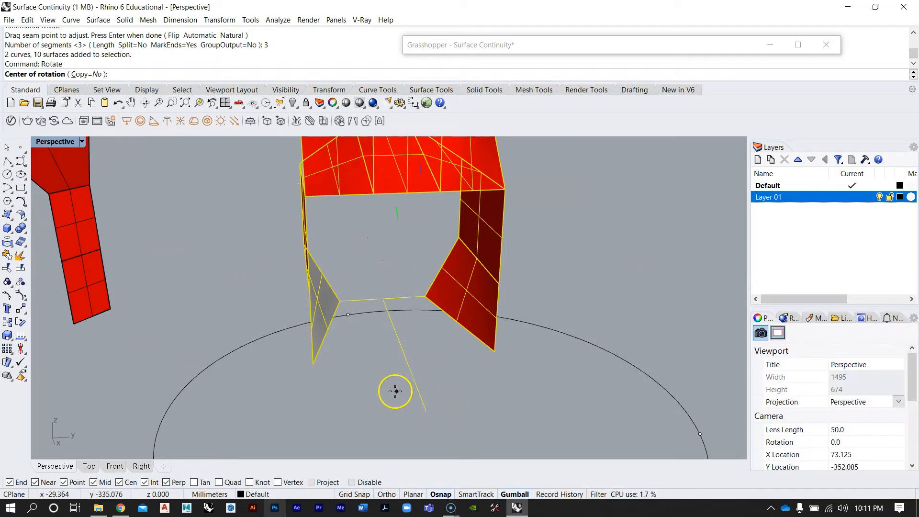
pyautogui.click(424, 410)
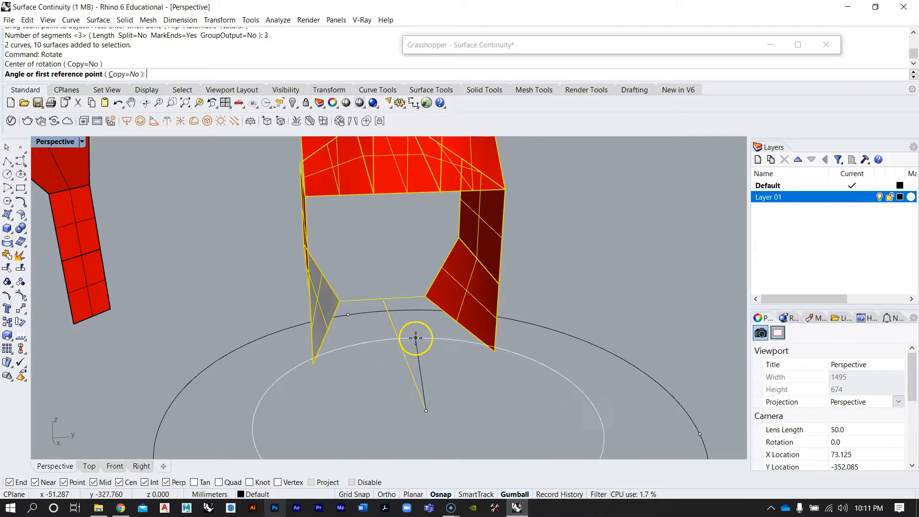
pyautogui.click(383, 299)
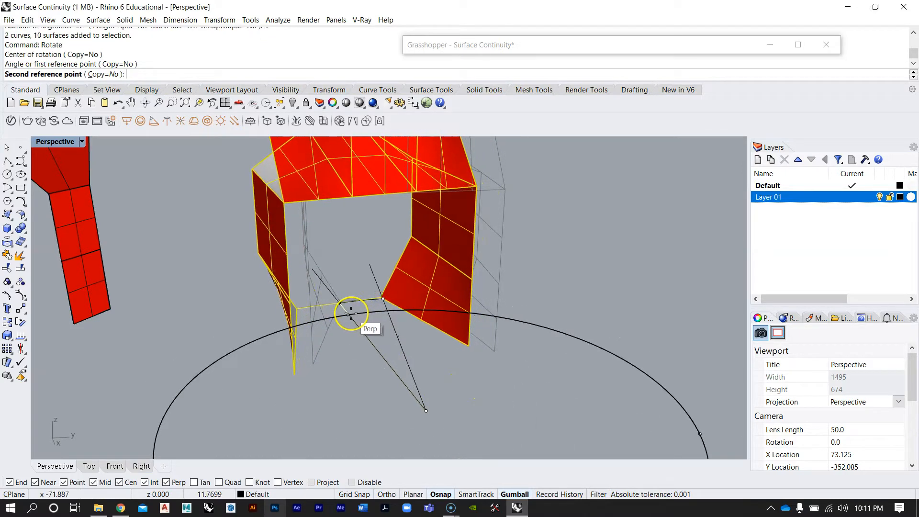
pyautogui.click(348, 314)
# Rotate two copies of the module and its guide lines about the circle's centre to the other two division points
pyautogui.moveTo(348, 315); pyautogui.dragTo(363, 354, button='right')
pyautogui.rightClick(362, 352)
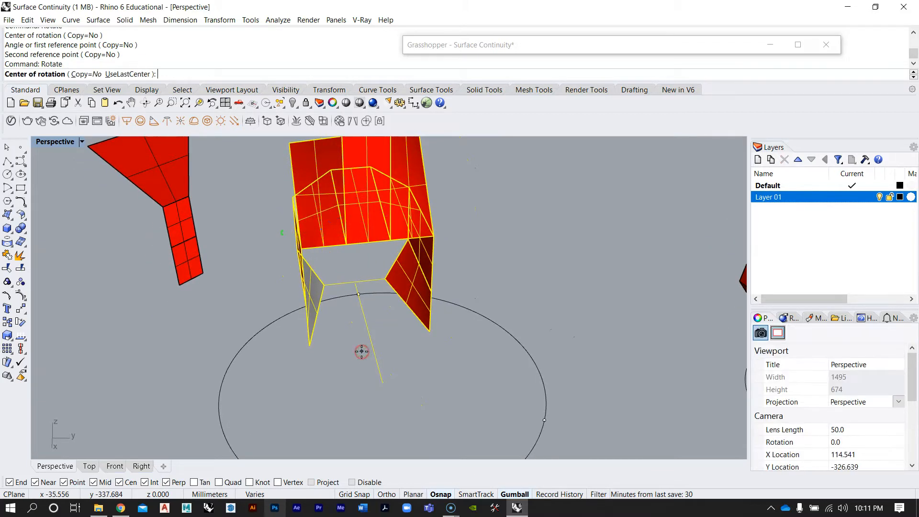
pyautogui.click(84, 75)
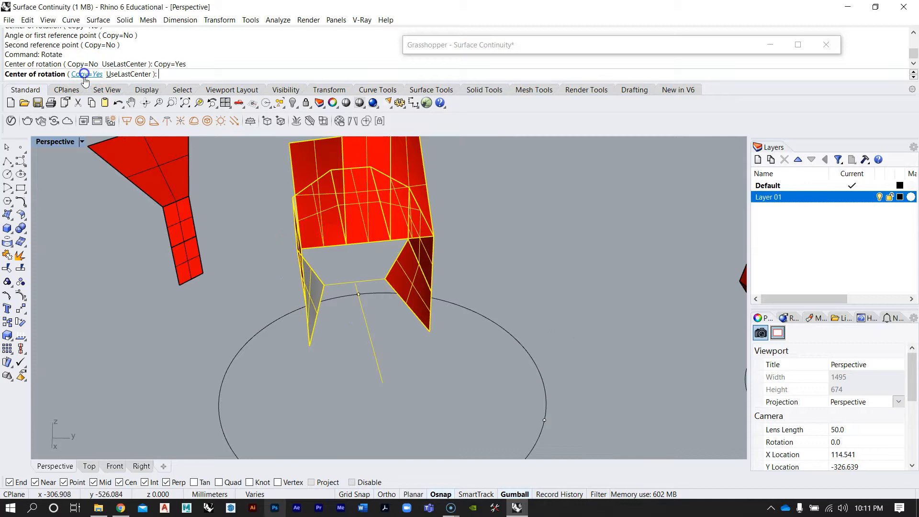
pyautogui.click(378, 378)
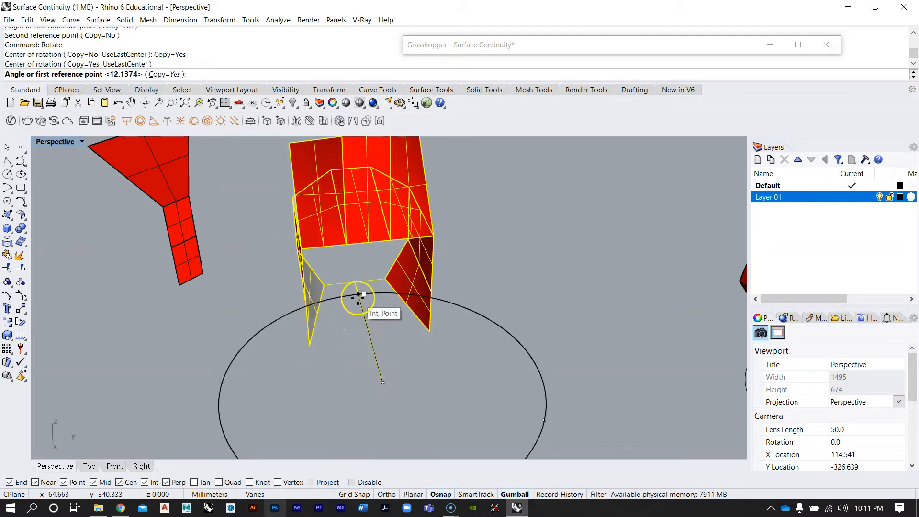
pyautogui.click(358, 293)
pyautogui.scroll(-3, 344, 306)
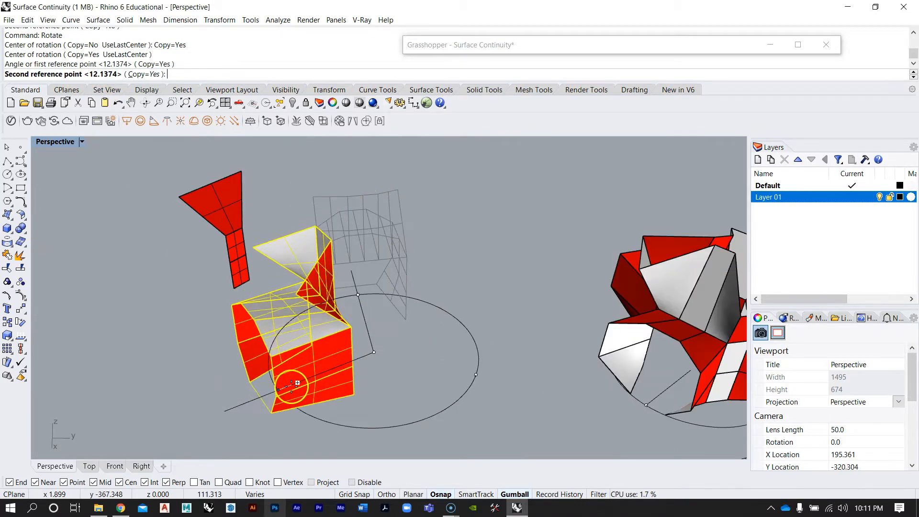
pyautogui.click(287, 398)
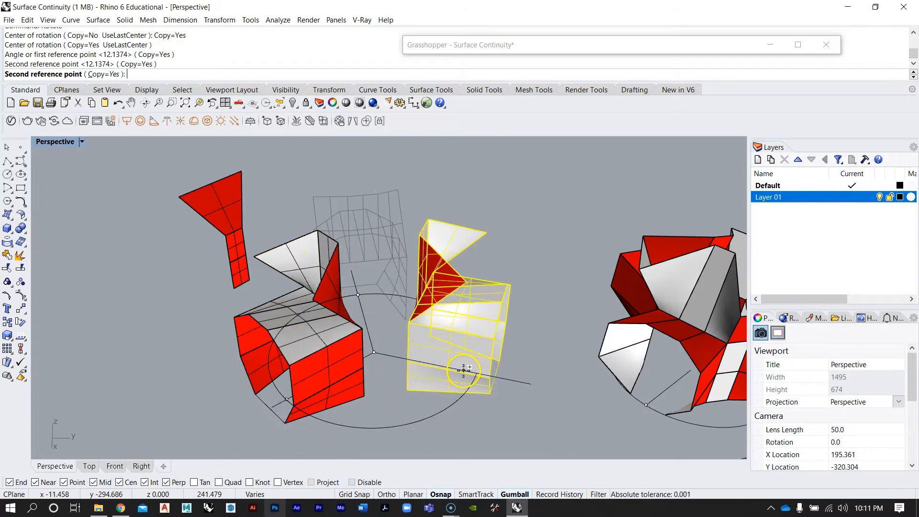
pyautogui.moveTo(475, 374); pyautogui.dragTo(434, 380, button='right')
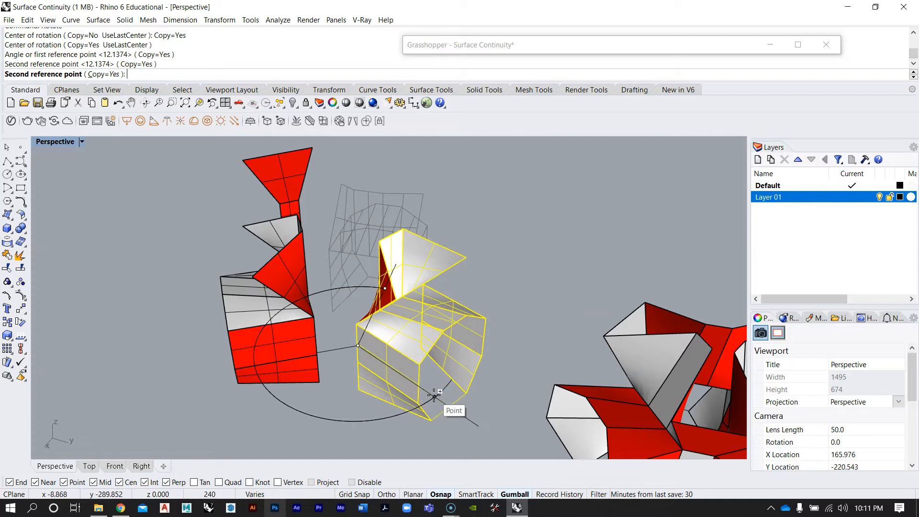
pyautogui.click(435, 395)
pyautogui.press('Return')
# Examine the separate bent strip and the facing module edges across the gap it should bridge
pyautogui.moveTo(311, 252); pyautogui.dragTo(378, 315, button='right')
pyautogui.click(324, 349)
pyautogui.click(521, 320)
pyautogui.click(430, 240)
pyautogui.moveTo(431, 241); pyautogui.dragTo(261, 383, button='right')
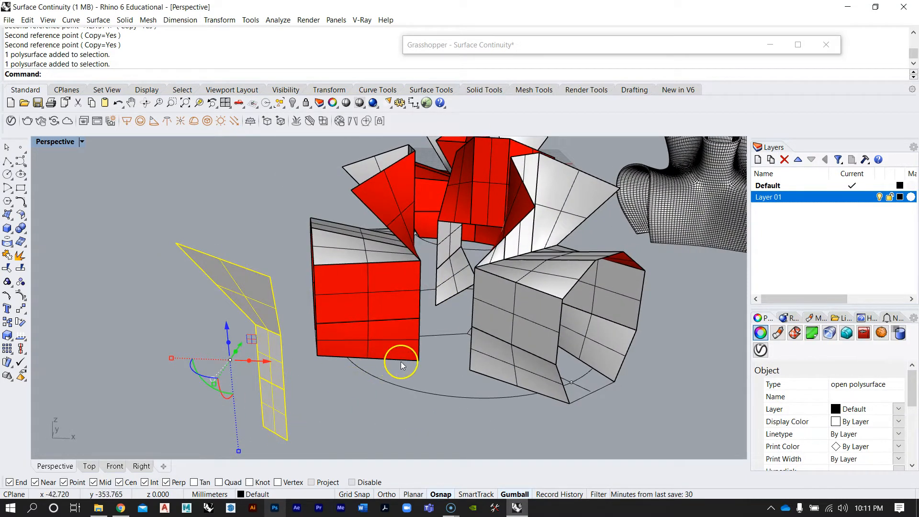
pyautogui.moveTo(425, 205); pyautogui.dragTo(437, 260, button='right')
pyautogui.click(437, 262)
pyautogui.moveTo(440, 302); pyautogui.dragTo(456, 267, button='right')
pyautogui.scroll(4, 449, 321)
pyautogui.moveTo(449, 321); pyautogui.dragTo(410, 363, button='right')
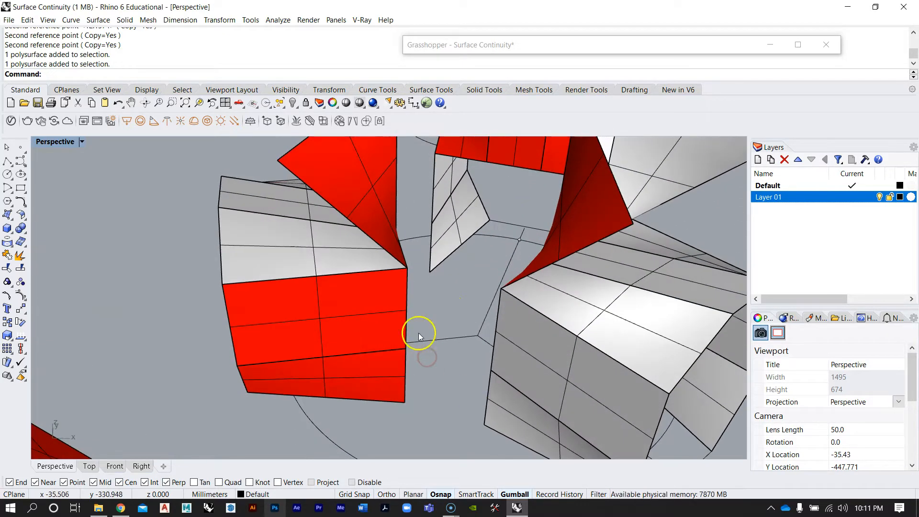
pyautogui.moveTo(566, 243); pyautogui.dragTo(267, 348, button='right')
pyautogui.scroll(5, 368, 326)
pyautogui.moveTo(372, 320); pyautogui.dragTo(418, 328, button='right')
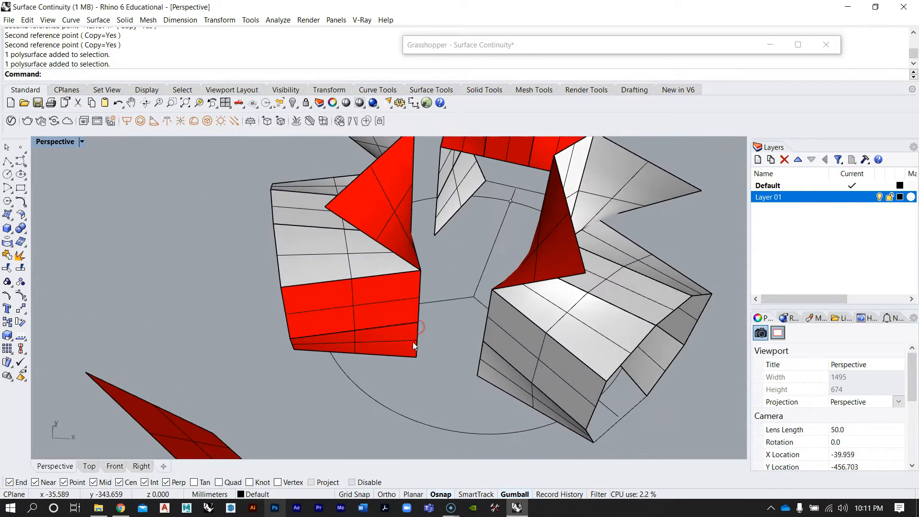
# Loft a surface between the facing lower leg edges of two neighbouring modules
pyautogui.moveTo(485, 290); pyautogui.dragTo(458, 280, button='right')
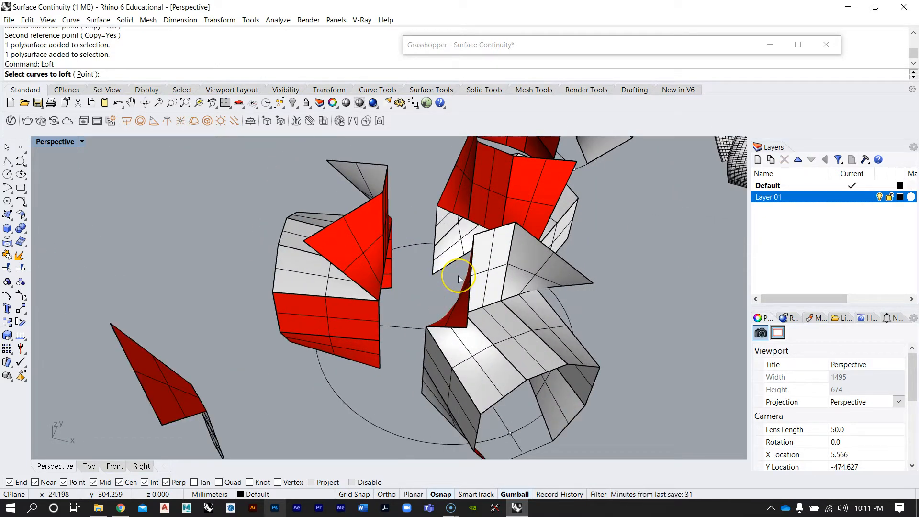
pyautogui.scroll(3, 458, 279)
pyautogui.moveTo(458, 279); pyautogui.dragTo(455, 229, button='right')
pyautogui.scroll(5, 387, 348)
pyautogui.click(372, 342)
pyautogui.click(479, 383)
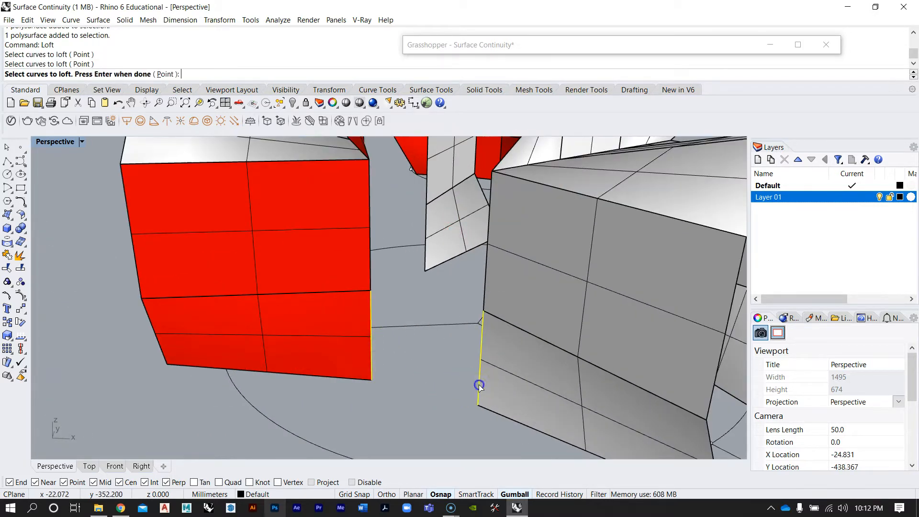
pyautogui.press('Return')
# Loft the facing upper leg edges and the flap edges above them across the same gap
pyautogui.moveTo(471, 251); pyautogui.dragTo(495, 307, button='right')
pyautogui.scroll(-5, 395, 298)
pyautogui.scroll(5, 410, 328)
pyautogui.moveTo(330, 315); pyautogui.dragTo(301, 289, button='right')
pyautogui.press('Return')
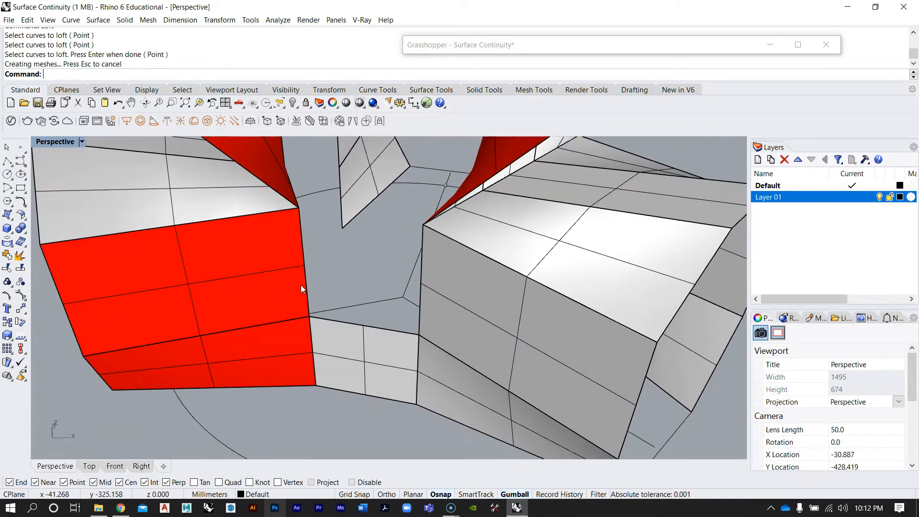
pyautogui.click(409, 284)
pyautogui.press('Return')
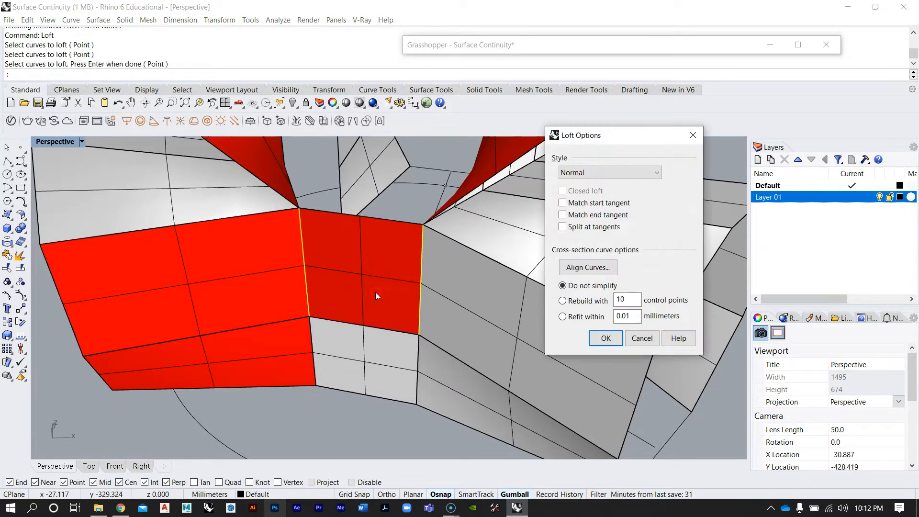
pyautogui.click(616, 347)
pyautogui.moveTo(436, 345); pyautogui.dragTo(344, 247, button='right')
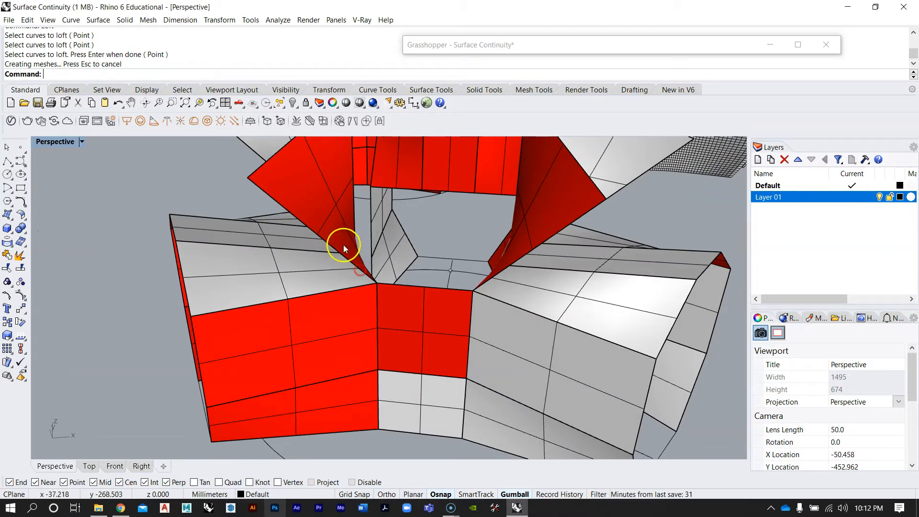
pyautogui.press('Return')
pyautogui.press('Return')
# Loft the facing lower leg edges across the next gap between the two rotated module copies
pyautogui.moveTo(452, 343); pyautogui.dragTo(388, 306, button='right')
pyautogui.scroll(-6, 425, 274)
pyautogui.moveTo(426, 273); pyautogui.dragTo(290, 294, button='right')
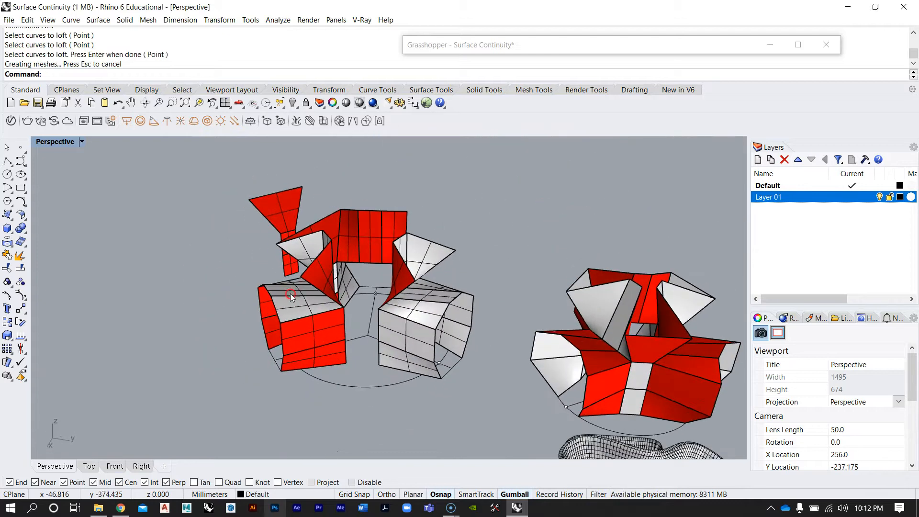
pyautogui.scroll(4, 348, 351)
pyautogui.rightClick(345, 353)
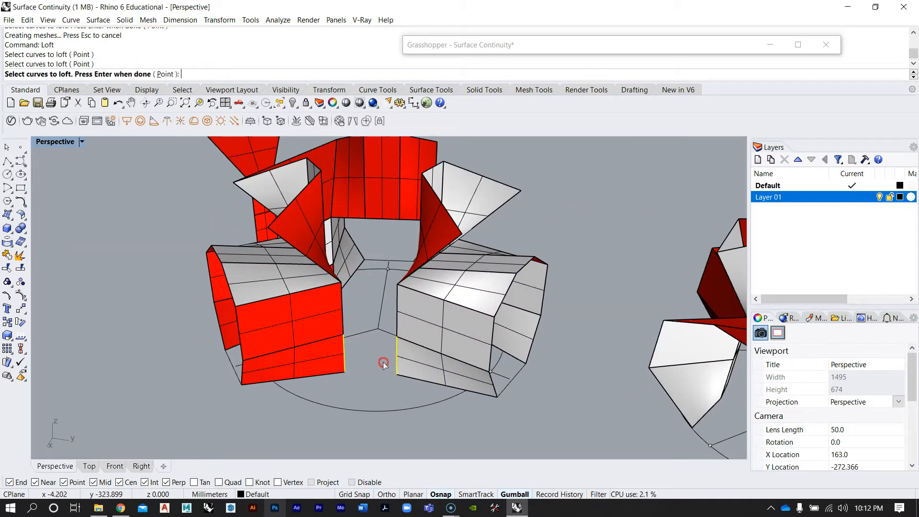
pyautogui.rightClick(383, 363)
pyautogui.press('Return')
# Loft the facing upper leg edges of the two modules directly above the lower bridging strip
pyautogui.rightClick(344, 319)
pyautogui.click(341, 318)
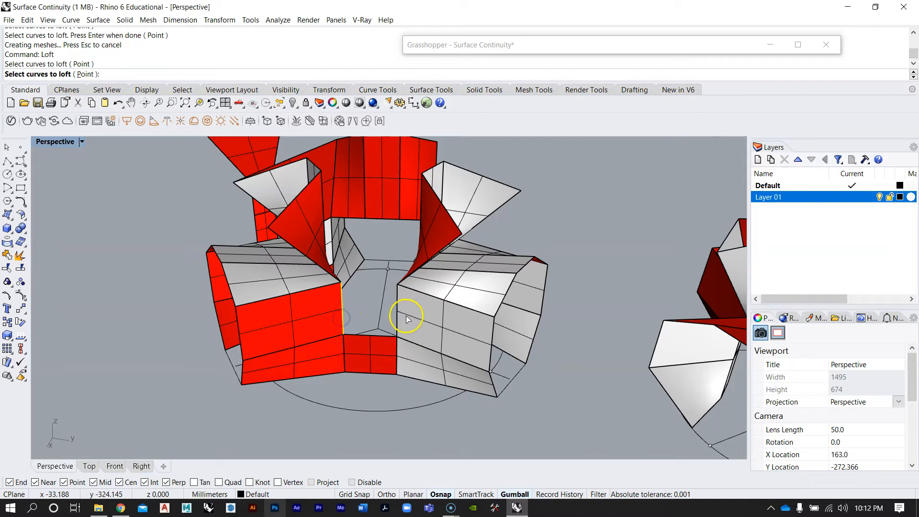
pyautogui.scroll(2, 392, 313)
pyautogui.rightClick(377, 309)
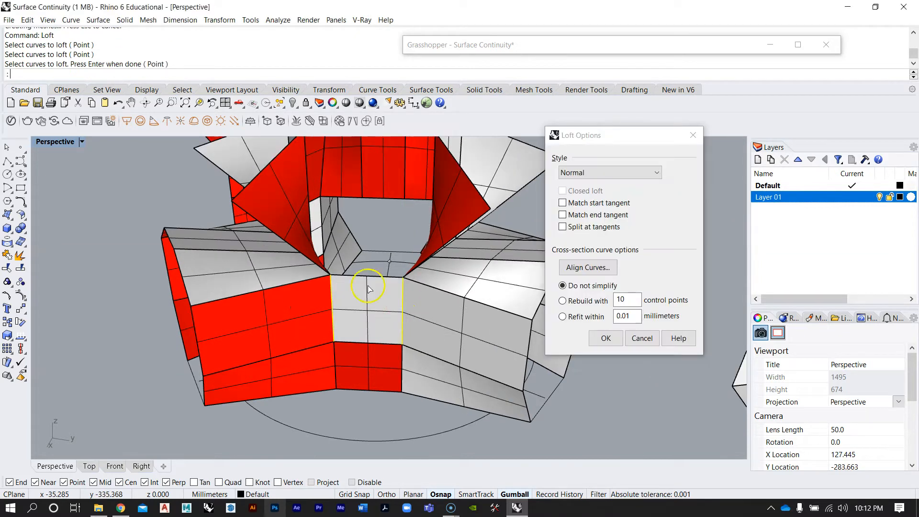
pyautogui.click(602, 338)
# Loft the facing slanted flap edges above the newly bridged legs to close the upper part of the gap
pyautogui.click(426, 257)
pyautogui.rightClick(395, 303)
pyautogui.scroll(3, 375, 260)
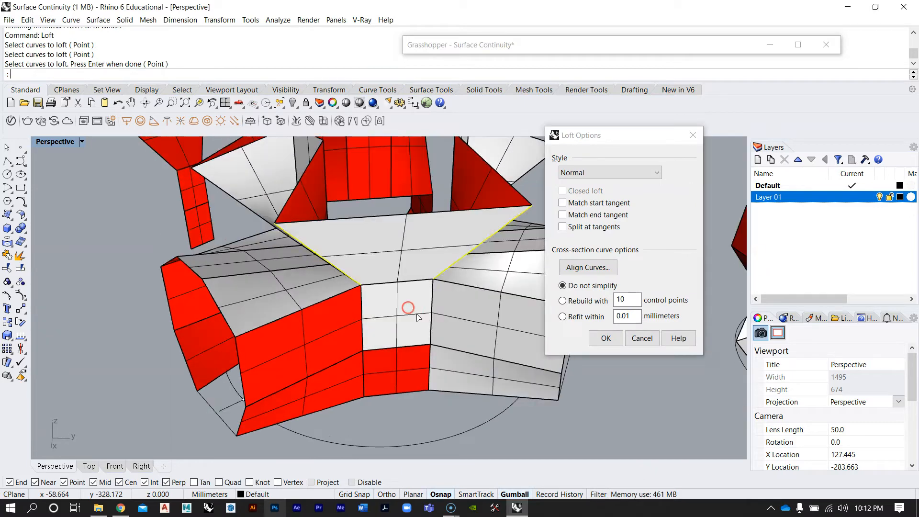
pyautogui.press('Return')
# Loft the facing lower leg edges across the last open gap, reversing one edge in Align Curves to untwist the surface
pyautogui.moveTo(452, 308); pyautogui.dragTo(256, 352, button='right')
pyautogui.rightClick(249, 362)
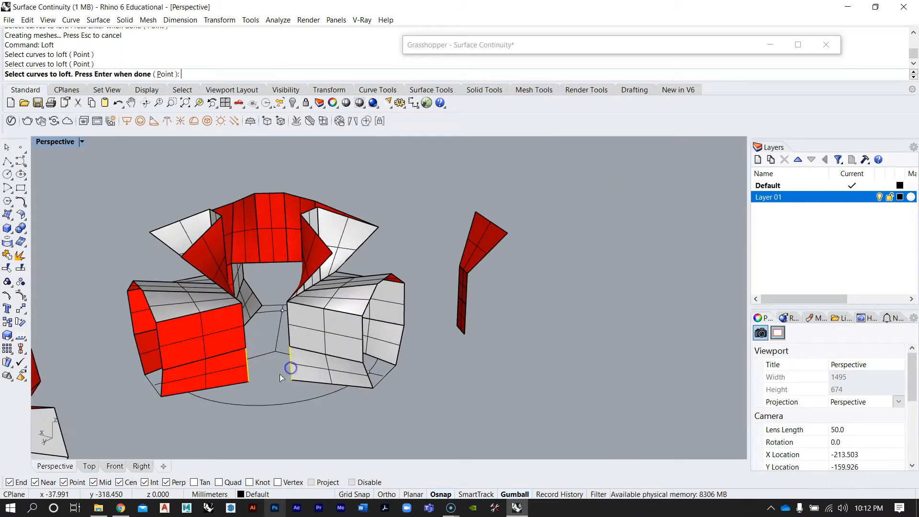
pyautogui.rightClick(280, 376)
pyautogui.scroll(12, 269, 364)
pyautogui.moveTo(269, 363); pyautogui.dragTo(240, 388, button='right')
pyautogui.scroll(-7, 282, 316)
pyautogui.scroll(5, 277, 324)
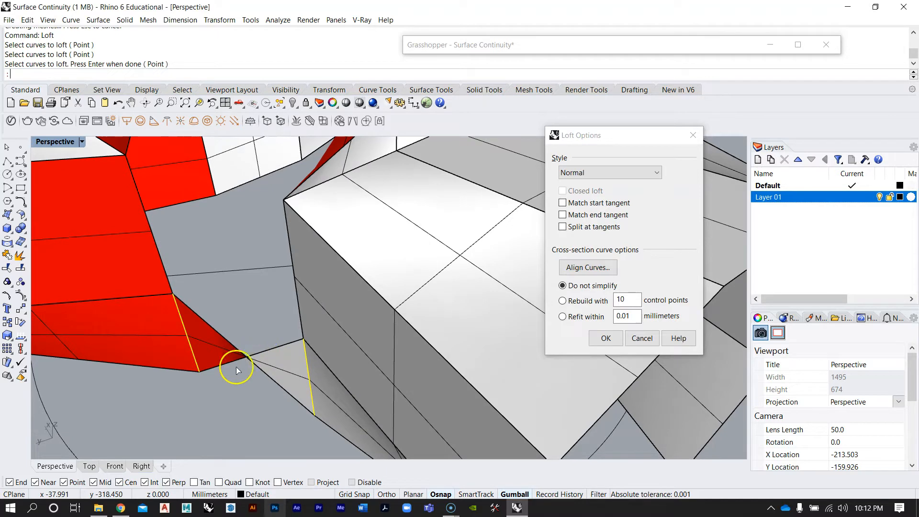
pyautogui.click(591, 270)
pyautogui.moveTo(375, 323); pyautogui.dragTo(402, 294, button='right')
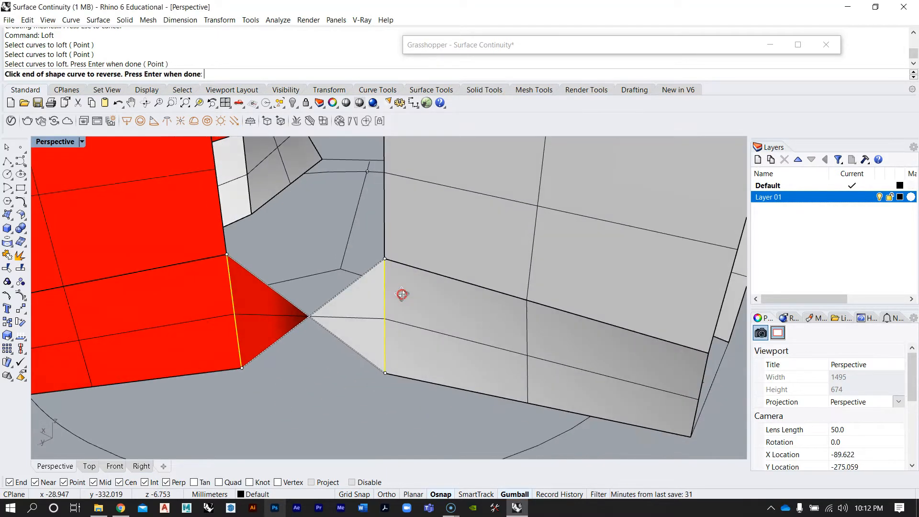
pyautogui.click(241, 368)
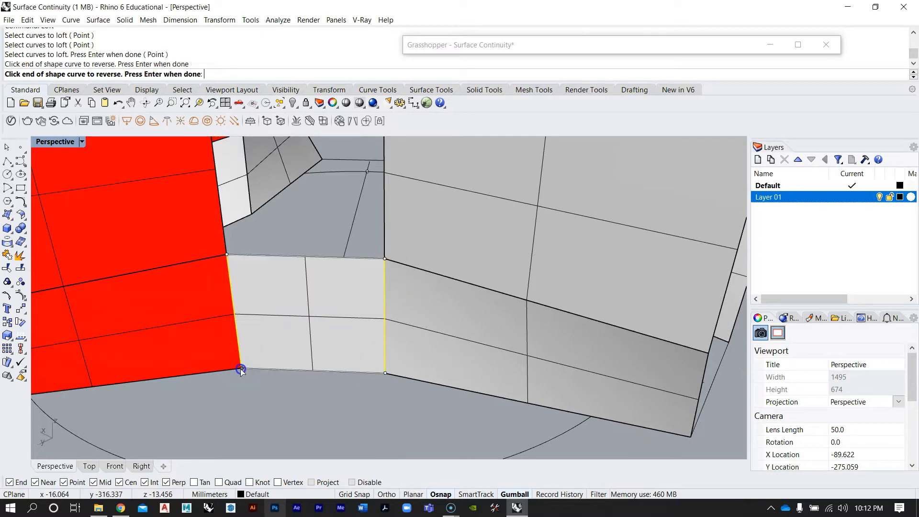
pyautogui.rightClick(309, 295)
pyautogui.click(604, 336)
# Loft the facing upper leg edges across the last gap, reversing one edge in Align Curves to remove the twist
pyautogui.moveTo(251, 167); pyautogui.dragTo(309, 287, button='right')
pyautogui.rightClick(310, 287)
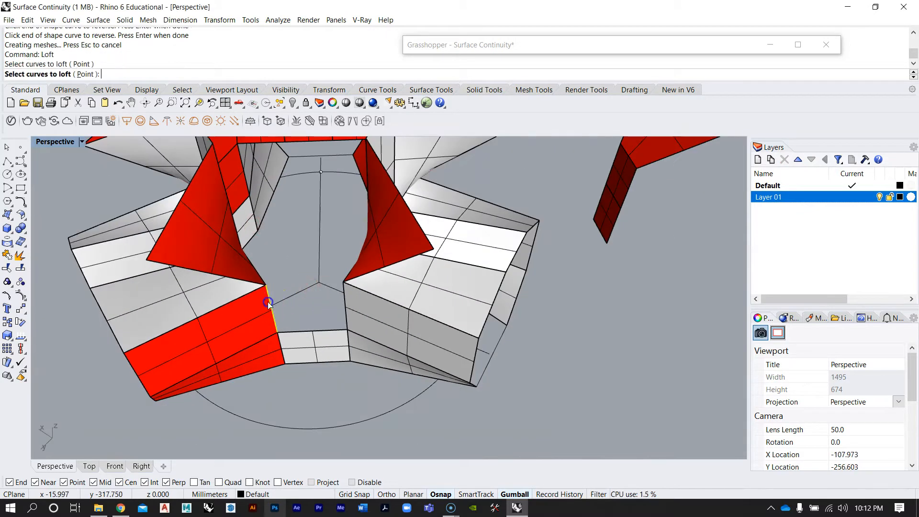
pyautogui.click(346, 314)
pyautogui.rightClick(345, 312)
pyautogui.moveTo(345, 312); pyautogui.dragTo(305, 239, button='right')
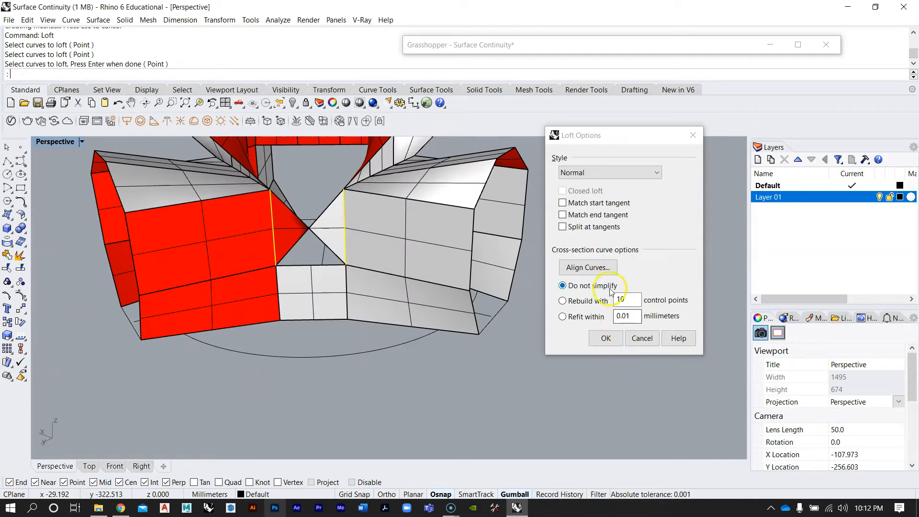
pyautogui.click(587, 273)
pyautogui.scroll(4, 291, 217)
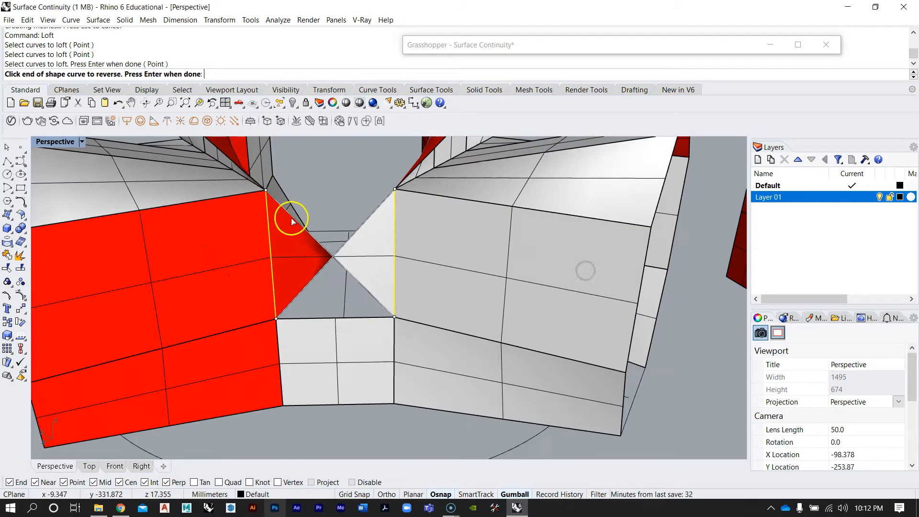
pyautogui.click(275, 319)
pyautogui.scroll(-2, 354, 282)
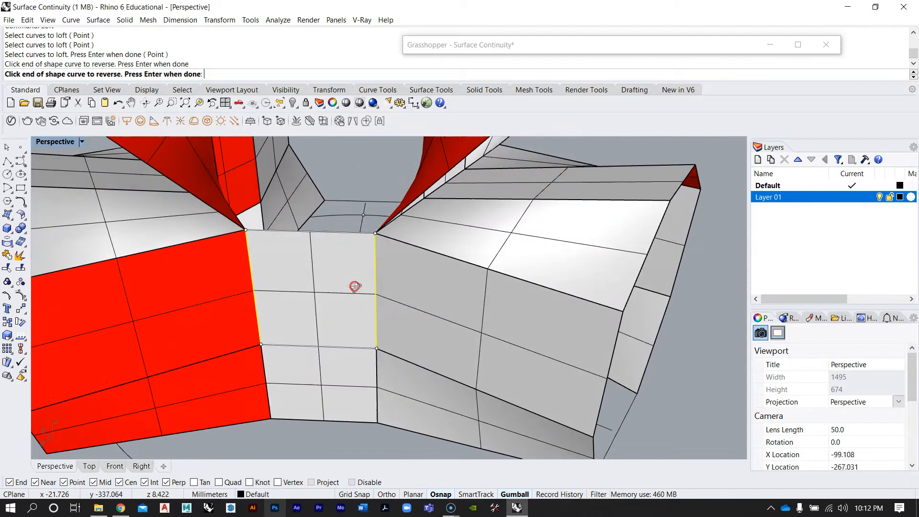
pyautogui.rightClick(355, 286)
pyautogui.moveTo(354, 286); pyautogui.dragTo(322, 254, button='right')
pyautogui.press('Return')
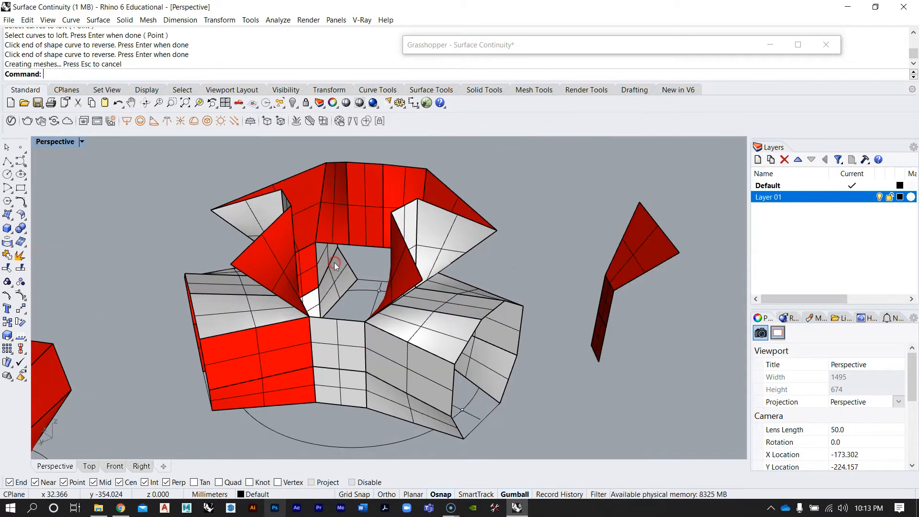
# Loft the slanted flap edges across the last gap, aligning the curve directions so the surface is not twisted
pyautogui.click(276, 295)
pyautogui.press('Return')
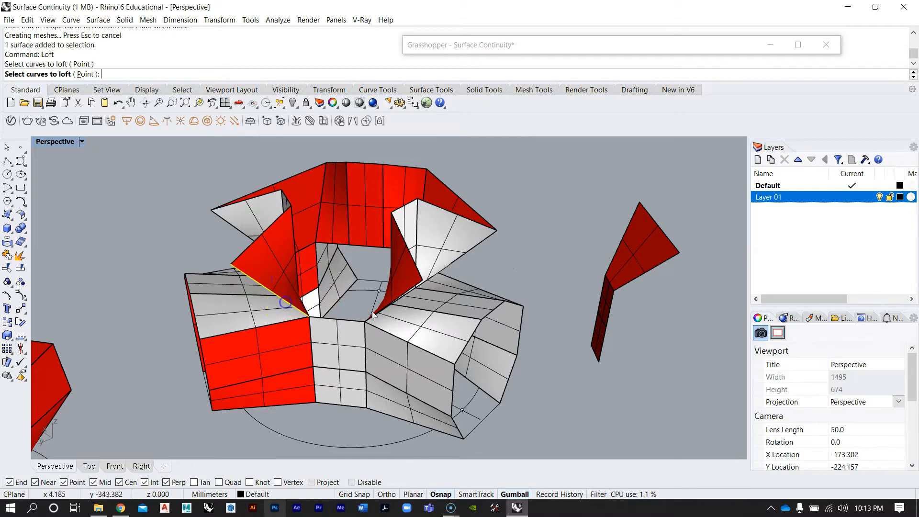
pyautogui.rightClick(348, 306)
pyautogui.moveTo(347, 306); pyautogui.dragTo(523, 250, button='right')
pyautogui.click(582, 272)
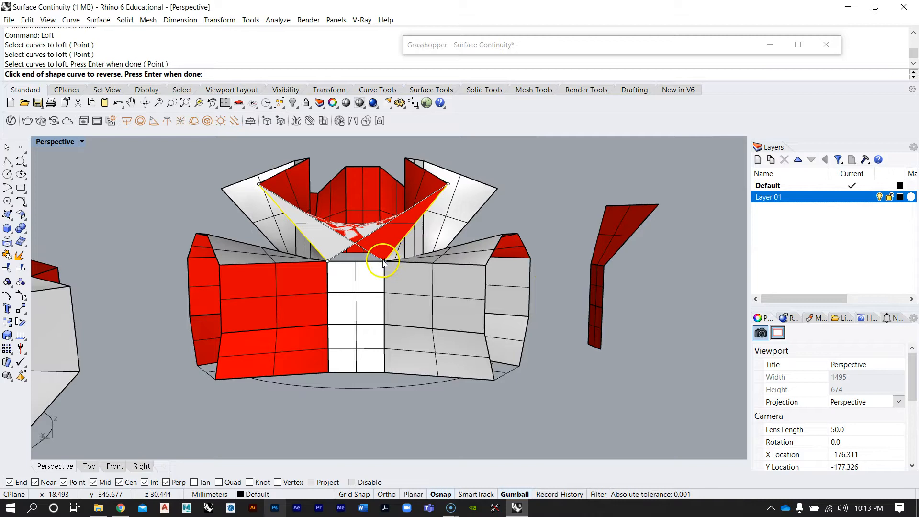
pyautogui.click(384, 262)
pyautogui.moveTo(381, 212); pyautogui.dragTo(400, 248, button='right')
pyautogui.rightClick(355, 248)
pyautogui.click(599, 344)
# Examine the front and back face colours of the leg panels and lofted strips around the assembly
pyautogui.scroll(-7, 330, 287)
pyautogui.scroll(6, 316, 265)
pyautogui.moveTo(398, 290); pyautogui.dragTo(374, 297, button='right')
pyautogui.moveTo(410, 345); pyautogui.dragTo(420, 319, button='right')
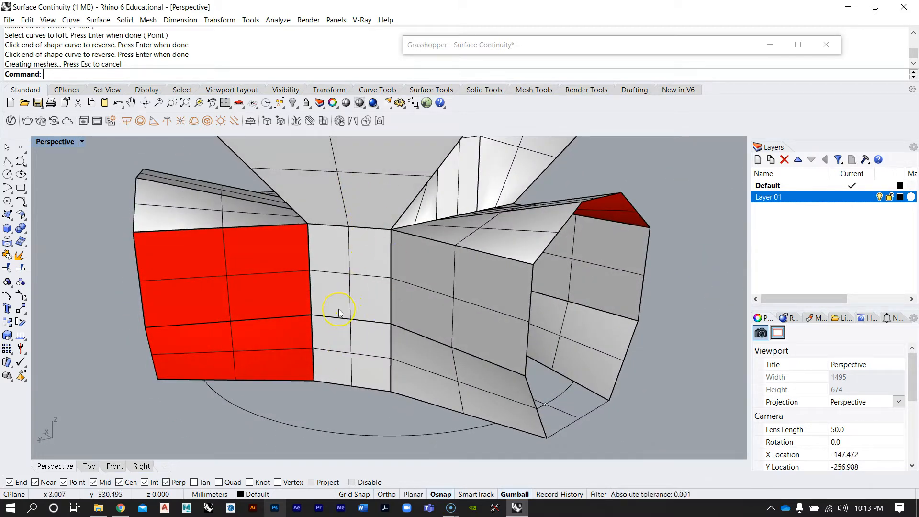
pyautogui.moveTo(343, 336); pyautogui.dragTo(400, 297, button='right')
pyautogui.scroll(5, 400, 295)
pyautogui.scroll(-5, 335, 286)
pyautogui.click(271, 292)
pyautogui.moveTo(294, 266); pyautogui.dragTo(523, 261, button='right')
pyautogui.click(522, 267)
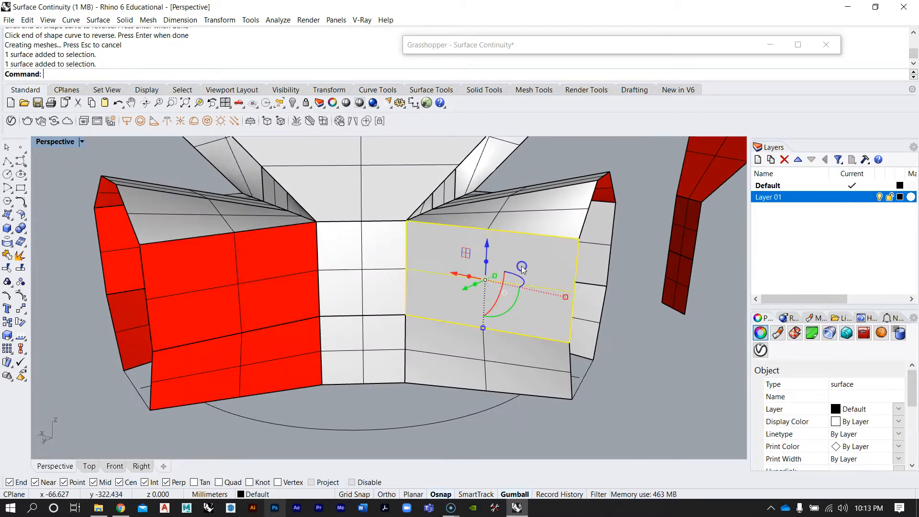
pyautogui.press('Escape')
pyautogui.moveTo(343, 272); pyautogui.dragTo(392, 275, button='right')
pyautogui.click(327, 287)
pyautogui.moveTo(329, 285); pyautogui.dragTo(366, 308, button='right')
pyautogui.scroll(5, 273, 310)
pyautogui.scroll(-7, 368, 308)
pyautogui.press('Escape')
pyautogui.moveTo(441, 316)
pyautogui.mouseDown(button='right')
pyautogui.moveTo(398, 300)
pyautogui.moveTo(431, 301)
pyautogui.mouseUp(button='right')
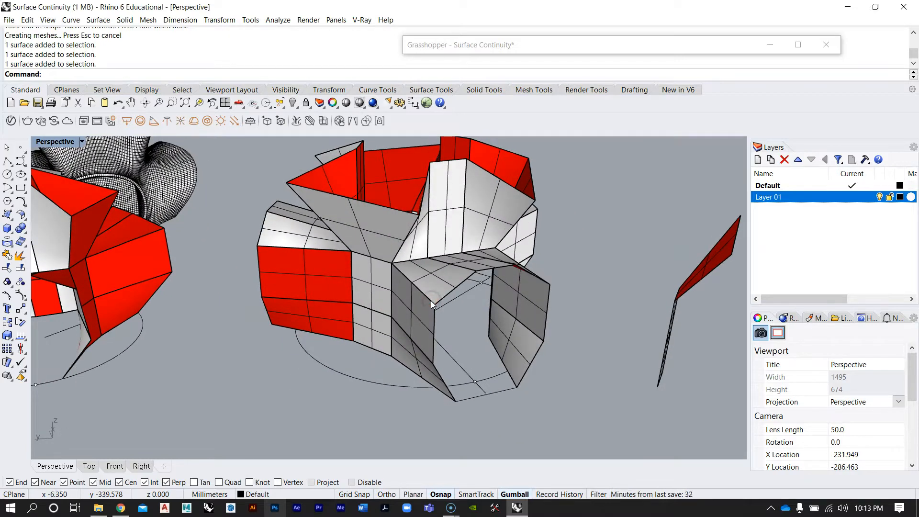
# Set the Shaded display mode's backface settings to Single color for all backfaces, using red
pyautogui.press('Return')
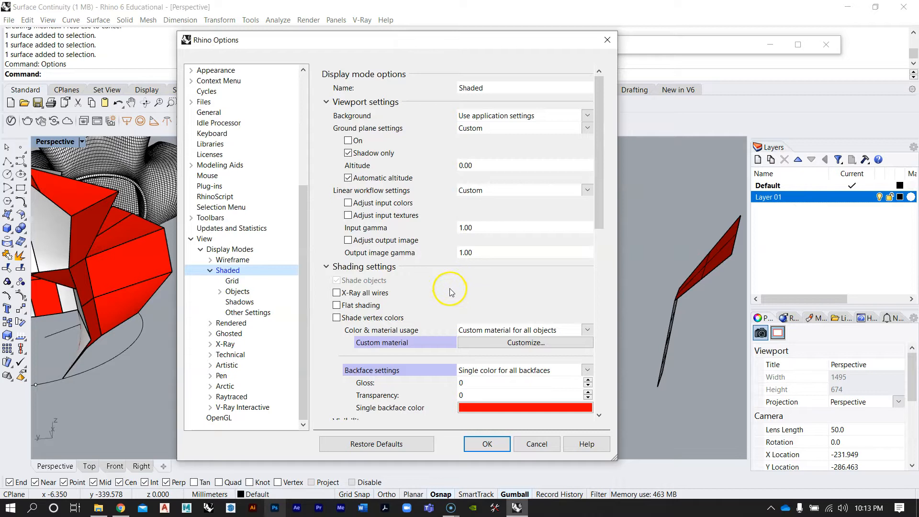
pyautogui.click(204, 239)
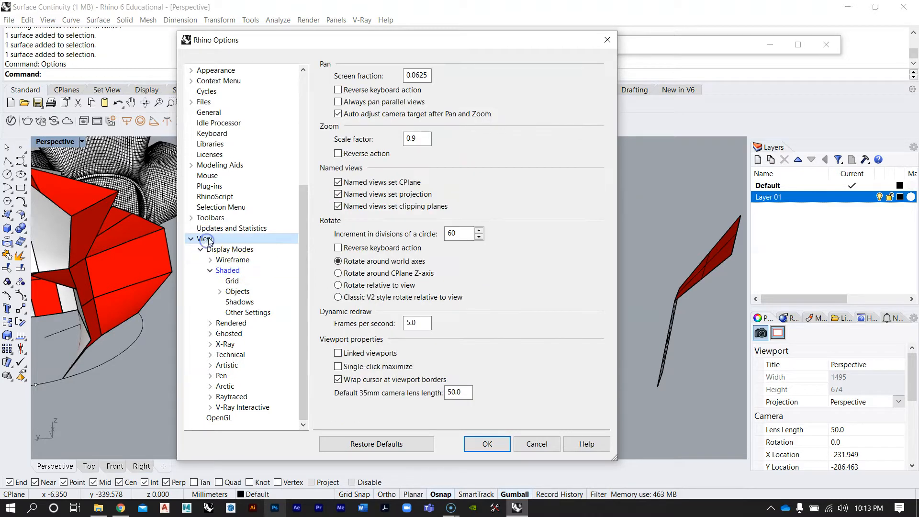
pyautogui.click(226, 271)
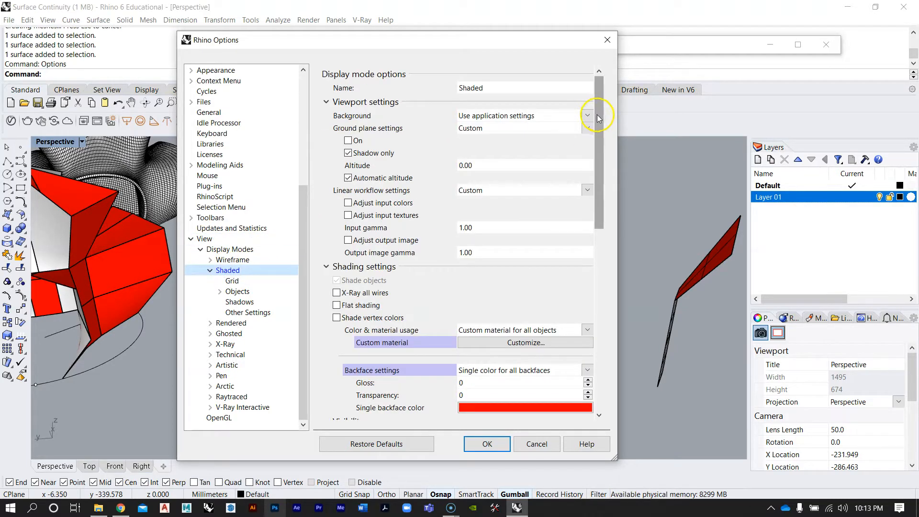
pyautogui.moveTo(598, 118); pyautogui.dragTo(604, 178)
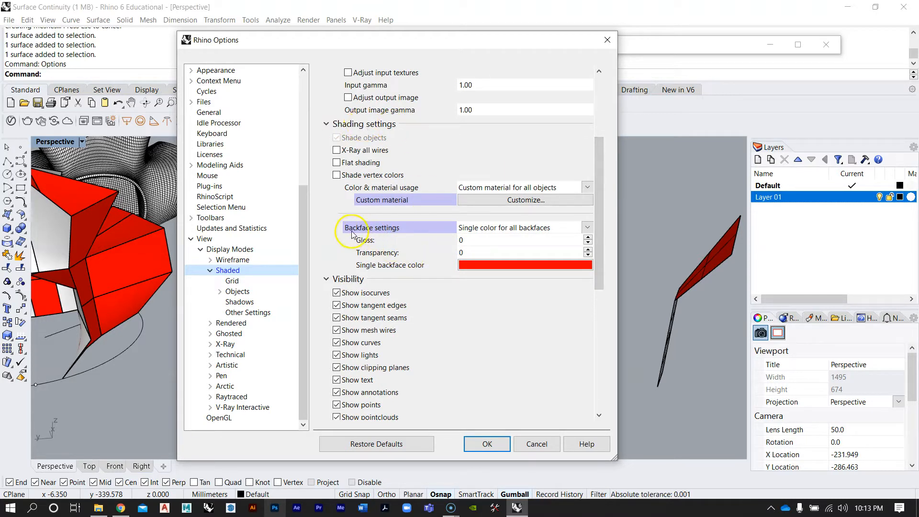
pyautogui.click(480, 227)
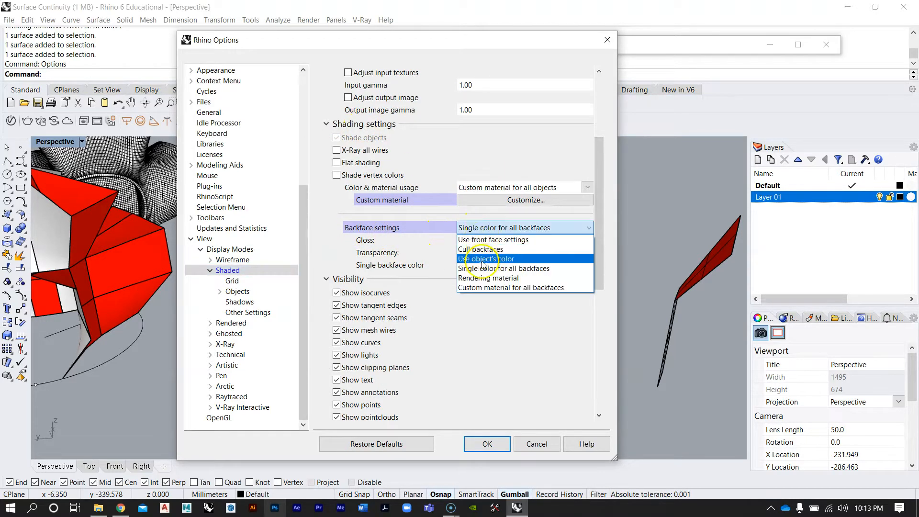
pyautogui.click(499, 269)
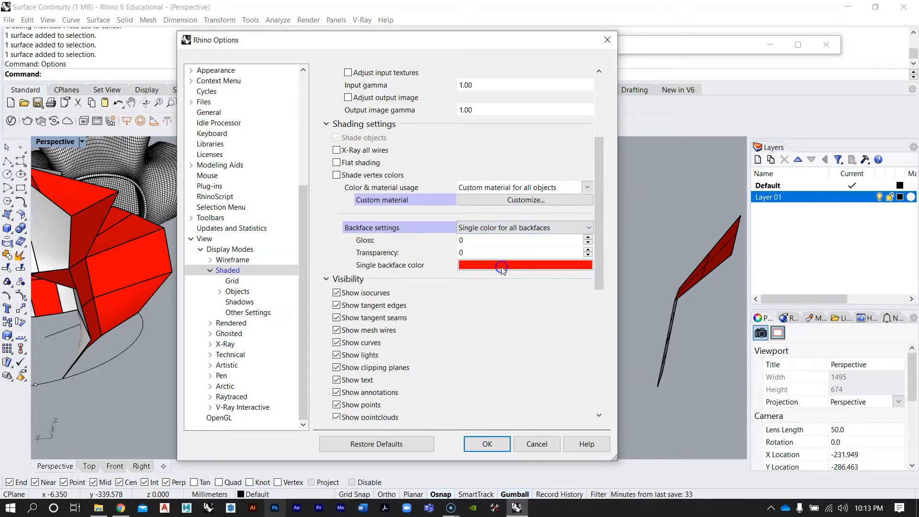
pyautogui.click(462, 263)
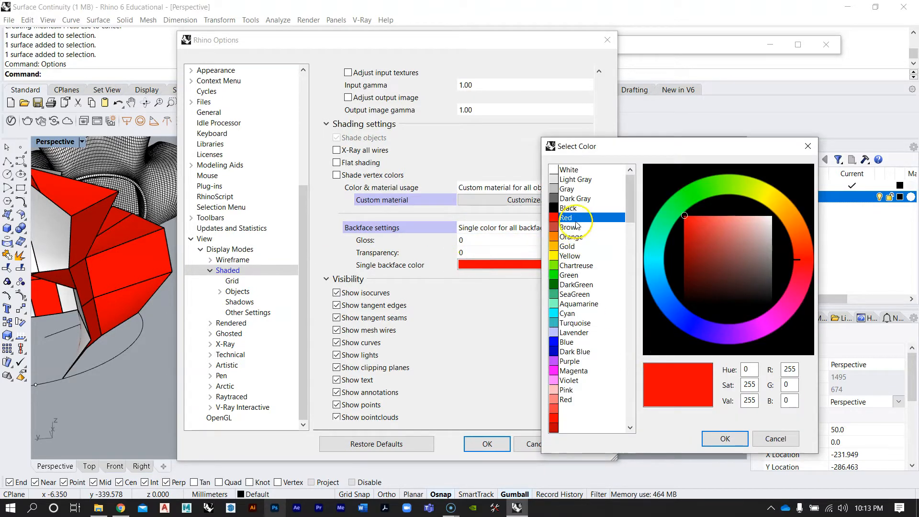
pyautogui.click(725, 438)
pyautogui.click(487, 444)
# Flip the direction of the two red leg panels beside the lofted strip
pyautogui.moveTo(266, 221); pyautogui.dragTo(350, 218, button='right')
pyautogui.scroll(4, 299, 219)
pyautogui.click(369, 275)
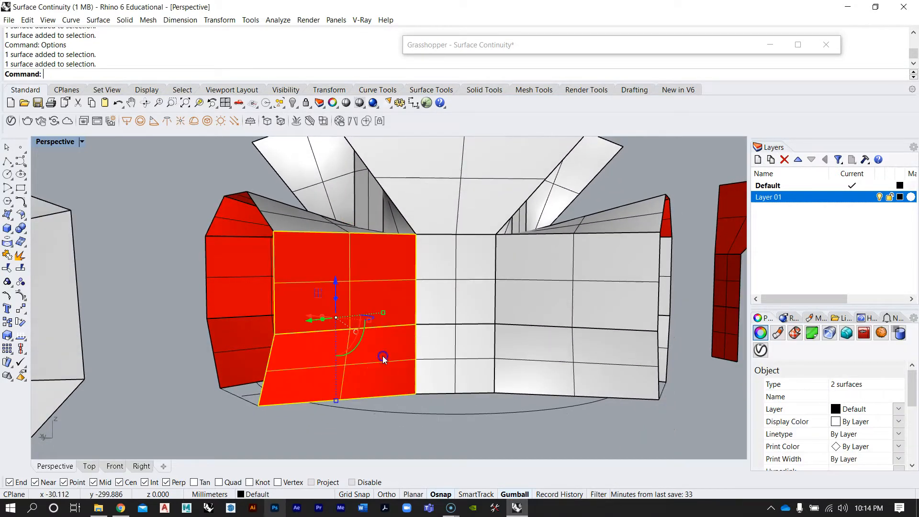
pyautogui.moveTo(419, 315); pyautogui.dragTo(382, 315, button='right')
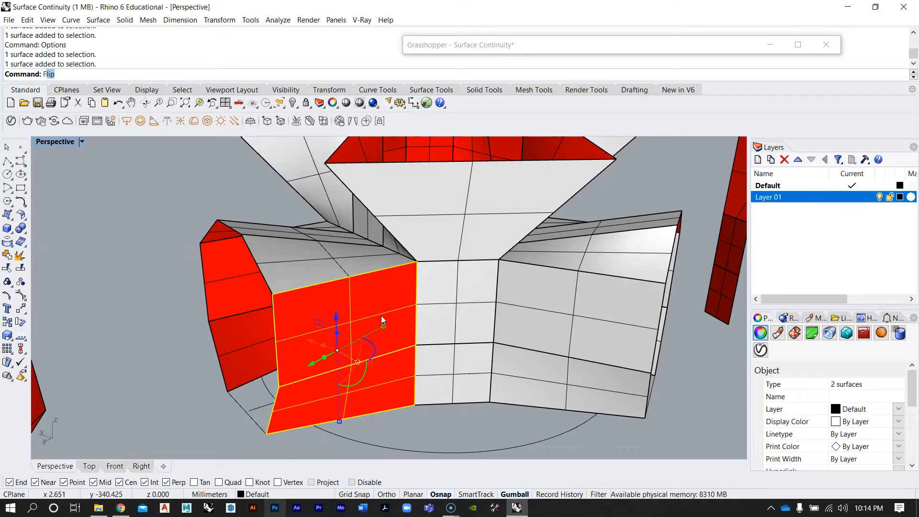
pyautogui.press('Return')
pyautogui.press('Escape')
# Flip the lower lofted strip and the two red leg panels beside it at the next gap
pyautogui.moveTo(381, 318); pyautogui.dragTo(591, 288, button='right')
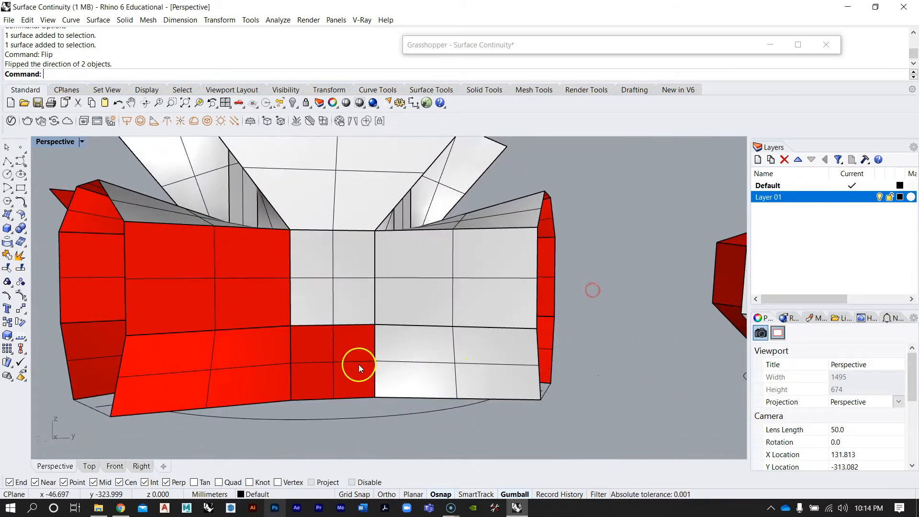
pyautogui.click(350, 367)
pyautogui.keyDown('shift'); pyautogui.click(256, 328); pyautogui.keyUp('shift')
pyautogui.rightClick(379, 307)
pyautogui.press('Escape')
# Flip the upper lofted strip and the adjoining upper and lower red leg panels at the remaining gap
pyautogui.moveTo(378, 307); pyautogui.dragTo(400, 285, button='right')
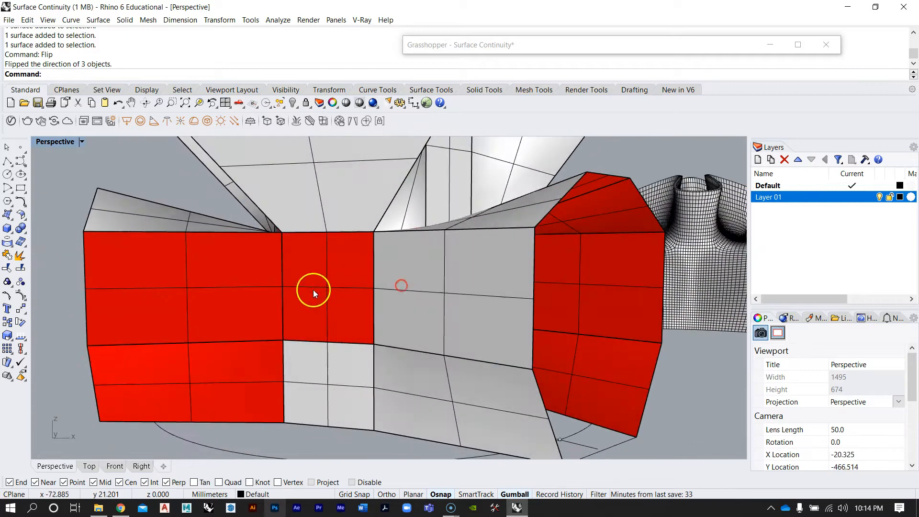
pyautogui.click(313, 292)
pyautogui.keyDown('shift'); pyautogui.click(215, 303); pyautogui.keyUp('shift')
pyautogui.keyDown('shift'); pyautogui.click(198, 385); pyautogui.keyUp('shift')
pyautogui.rightClick(320, 303)
pyautogui.moveTo(250, 243); pyautogui.dragTo(416, 283, button='right')
pyautogui.press('Escape')
# Delete the leftover bent strip lying beside the completed three-module assembly
pyautogui.moveTo(328, 292); pyautogui.dragTo(259, 349, button='right')
pyautogui.scroll(-8, 313, 313)
pyautogui.scroll(4, 232, 285)
pyautogui.moveTo(232, 285); pyautogui.dragTo(263, 350, button='right')
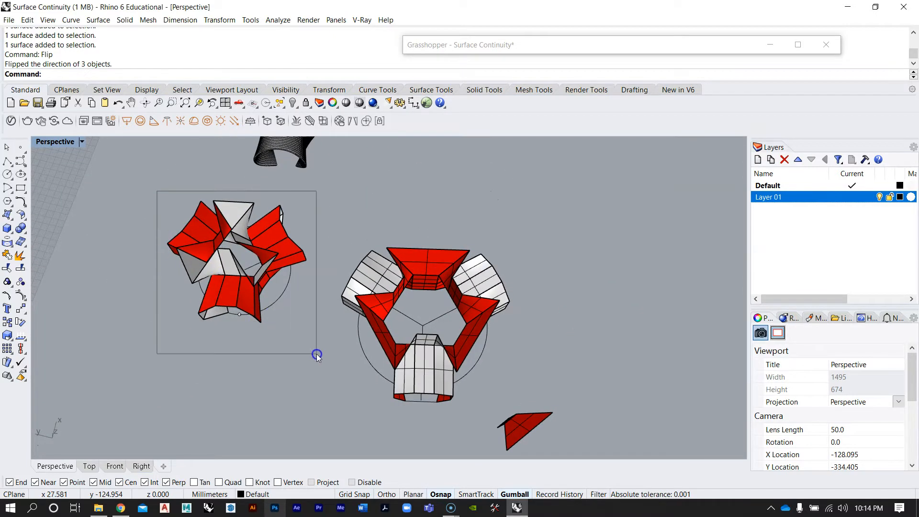
pyautogui.moveTo(316, 354); pyautogui.dragTo(317, 354)
pyautogui.moveTo(297, 312); pyautogui.dragTo(365, 313, button='right')
pyautogui.scroll(-4, 365, 312)
pyautogui.moveTo(473, 290); pyautogui.dragTo(551, 387)
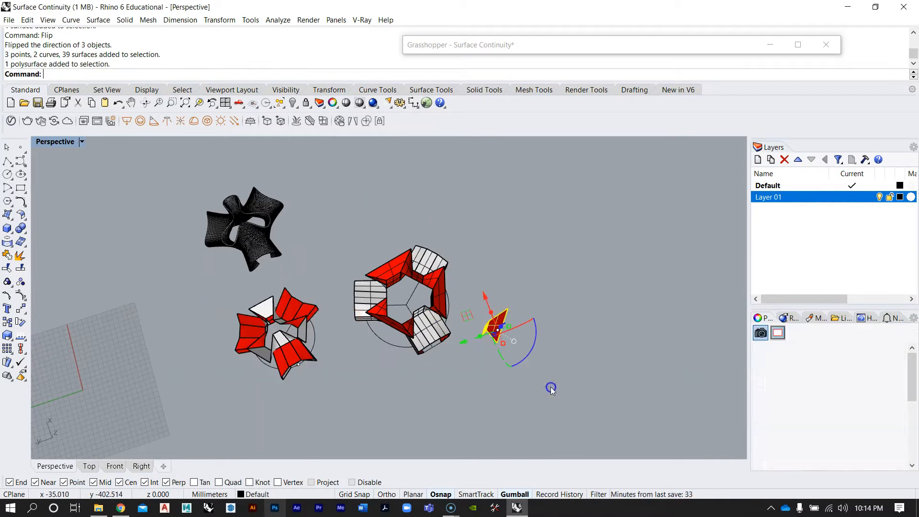
pyautogui.press('Delete')
# Move the completed assembly with its guide curves and points sideways, farther from the reference models
pyautogui.moveTo(339, 369); pyautogui.dragTo(320, 338, button='right')
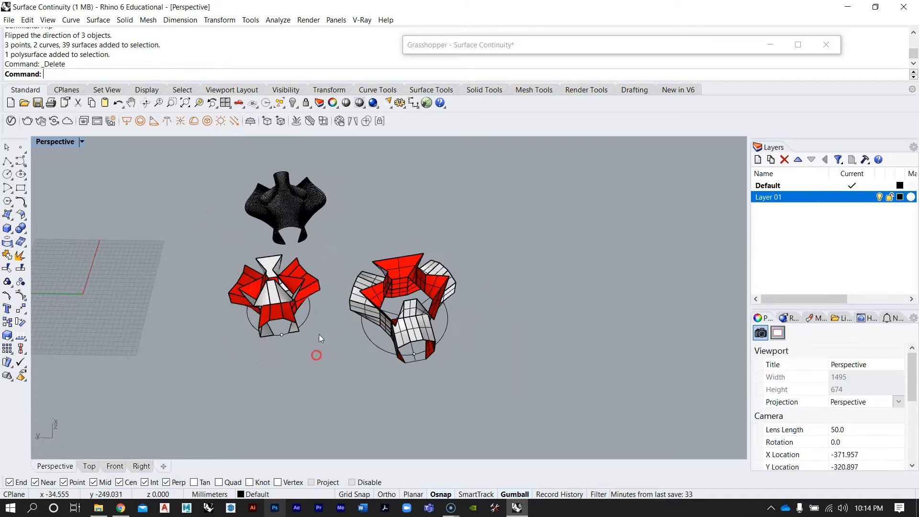
pyautogui.moveTo(504, 391); pyautogui.dragTo(505, 391)
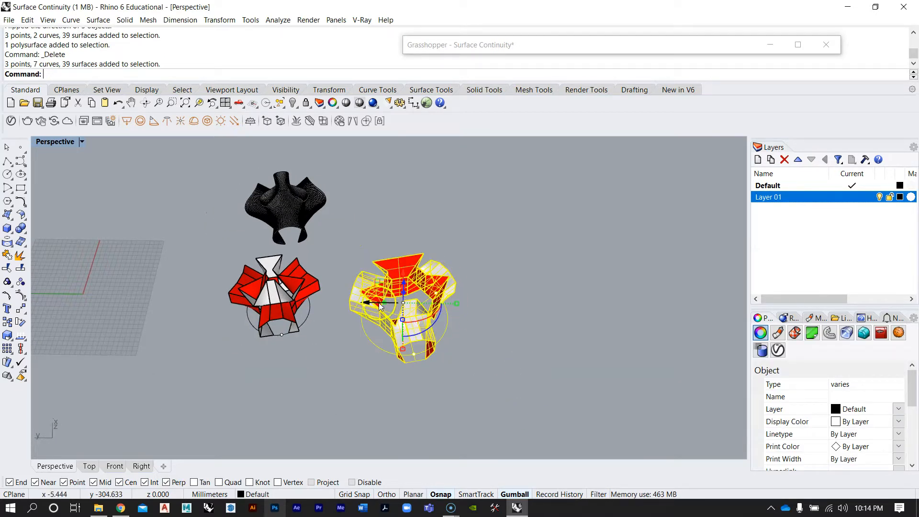
pyautogui.moveTo(367, 305); pyautogui.dragTo(455, 305)
pyautogui.click(452, 386)
# Select all curves with SelCrv and hide them
pyautogui.scroll(6, 530, 316)
pyautogui.moveTo(531, 376); pyautogui.dragTo(498, 316, button='right')
pyautogui.moveTo(419, 334); pyautogui.dragTo(441, 352, button='right')
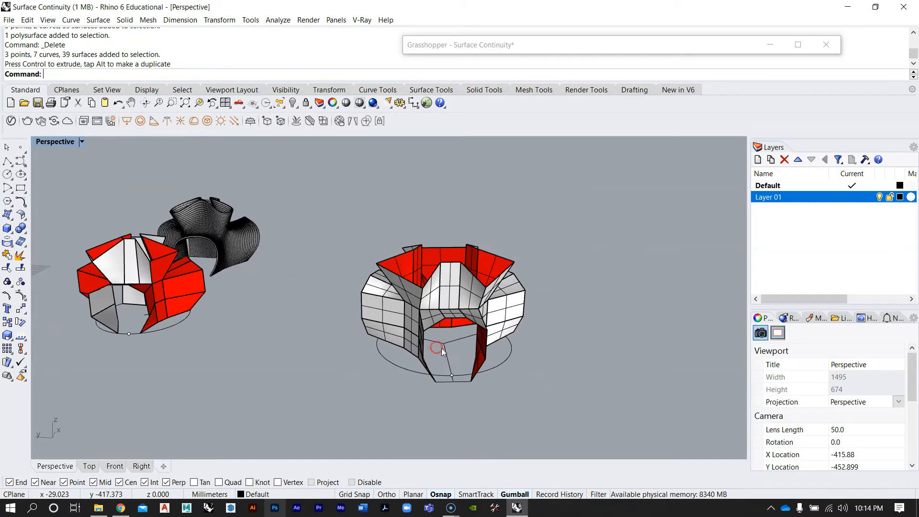
pyautogui.write('c')
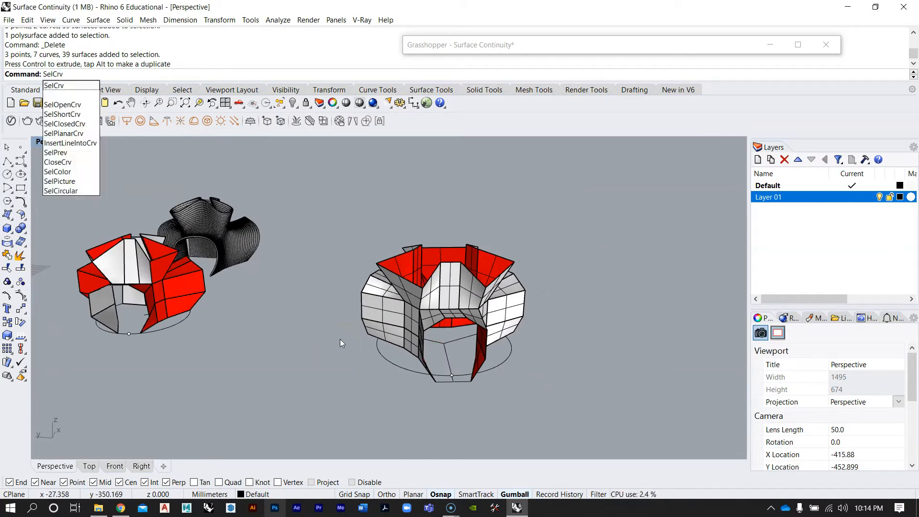
pyautogui.press('Return')
pyautogui.write('H')
pyautogui.press('Return')
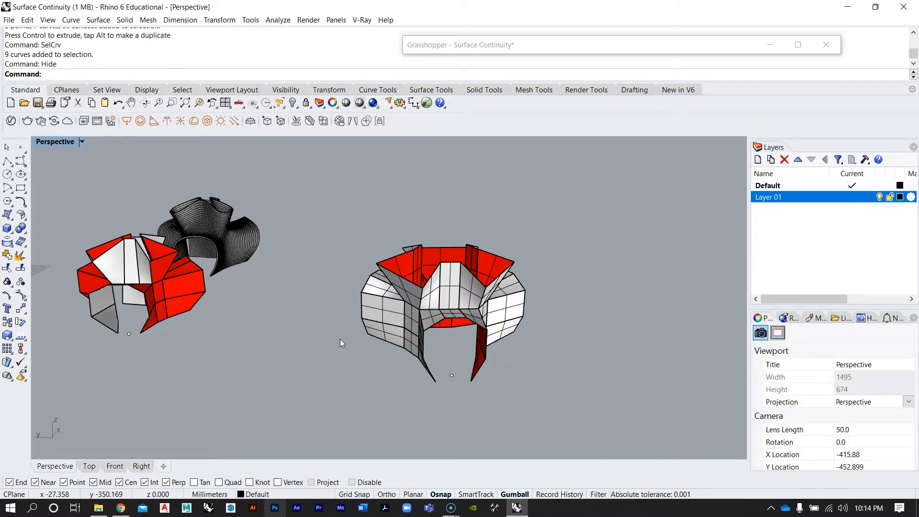
# Select all points with SelPt and hide them
pyautogui.write('SelPt')
pyautogui.press('Return')
pyautogui.write('H')
pyautogui.press('Return')
# Select all surfaces of the completed three-module assembly and zoom the view to them
pyautogui.scroll(2, 487, 201)
pyautogui.moveTo(487, 201); pyautogui.dragTo(367, 322, button='right')
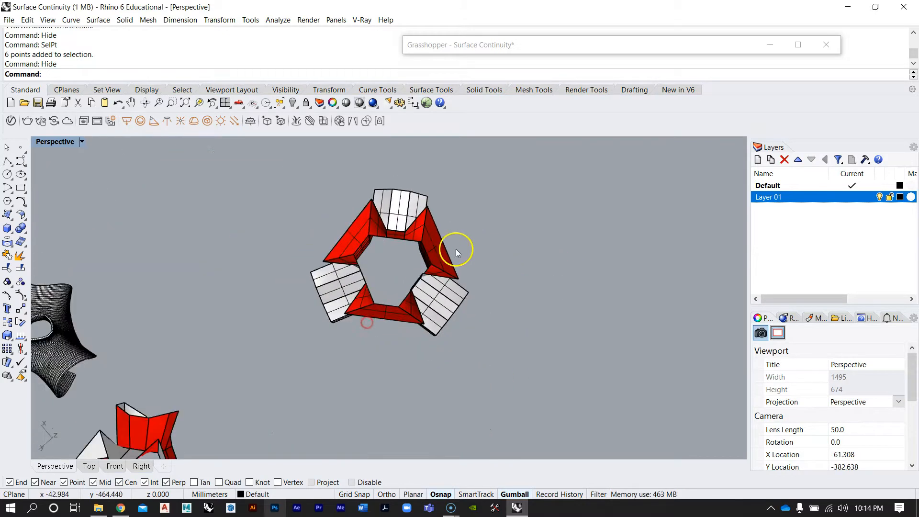
pyautogui.moveTo(267, 178); pyautogui.dragTo(604, 434)
pyautogui.write('ZS')
pyautogui.press('Return')
pyautogui.moveTo(440, 268); pyautogui.dragTo(523, 267, button='right')
pyautogui.click(549, 260)
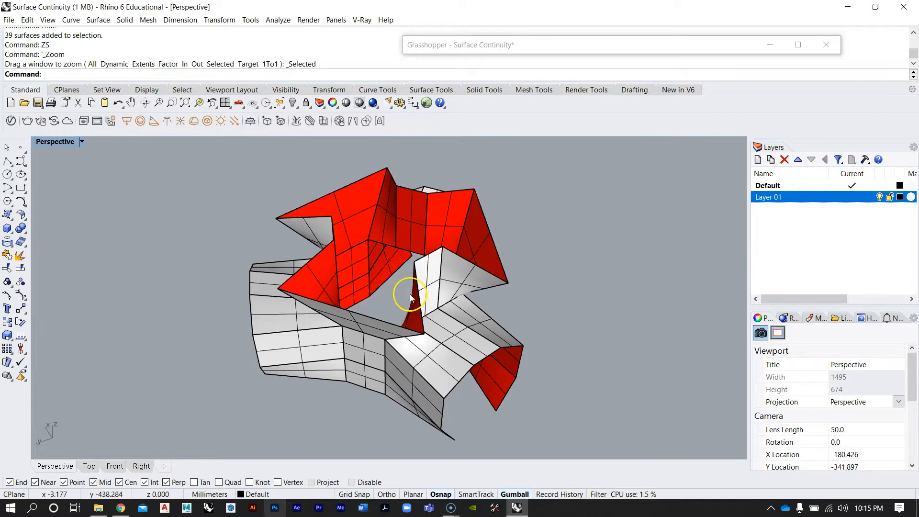
# Examine the adjoining panels around the assembly for consistent faces and compare the whole form with the reference models
pyautogui.moveTo(410, 298); pyautogui.dragTo(474, 290, button='right')
pyautogui.click(471, 307)
pyautogui.click(440, 351)
pyautogui.click(439, 383)
pyautogui.click(390, 386)
pyautogui.click(319, 380)
pyautogui.click(285, 311)
pyautogui.click(555, 191)
pyautogui.moveTo(549, 216); pyautogui.dragTo(360, 229, button='right')
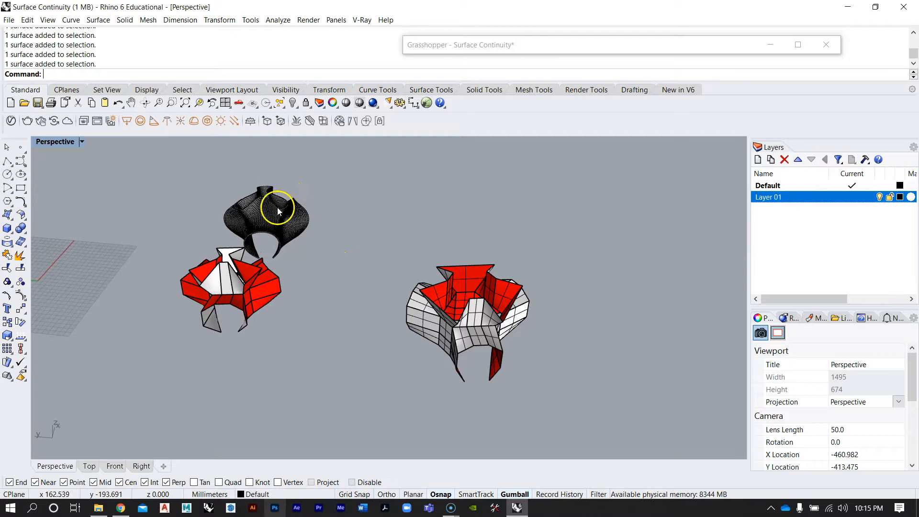
pyautogui.scroll(6, 519, 308)
pyautogui.moveTo(498, 331); pyautogui.dragTo(500, 279, button='right')
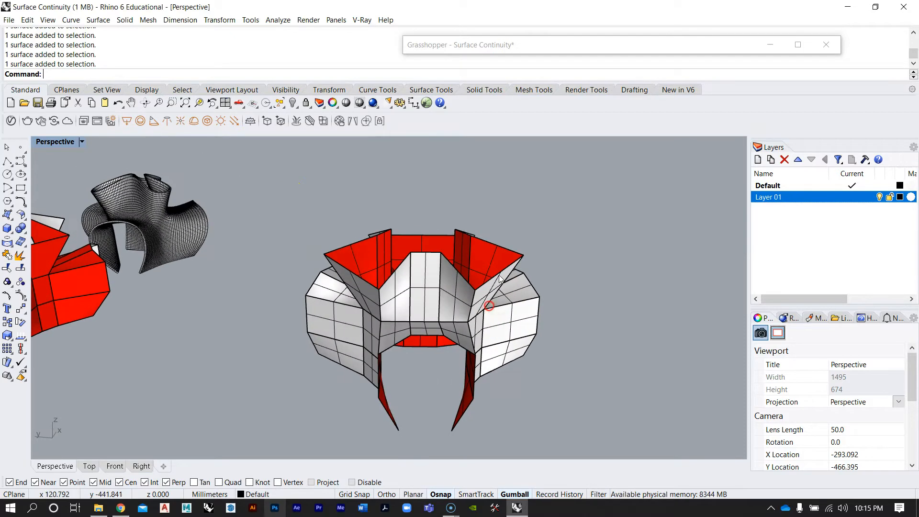
# Expand the Grasshopper window, place it beside the model and review the start of the existing Surface Continuity definition
pyautogui.doubleClick(507, 45)
pyautogui.scroll(-5, 643, 265)
pyautogui.scroll(2, 734, 332)
pyautogui.moveTo(417, 44); pyautogui.dragTo(576, 47)
pyautogui.keyDown('shift'); pyautogui.moveTo(417, 222); pyautogui.dragTo(383, 276, button='right'); pyautogui.keyUp('shift')
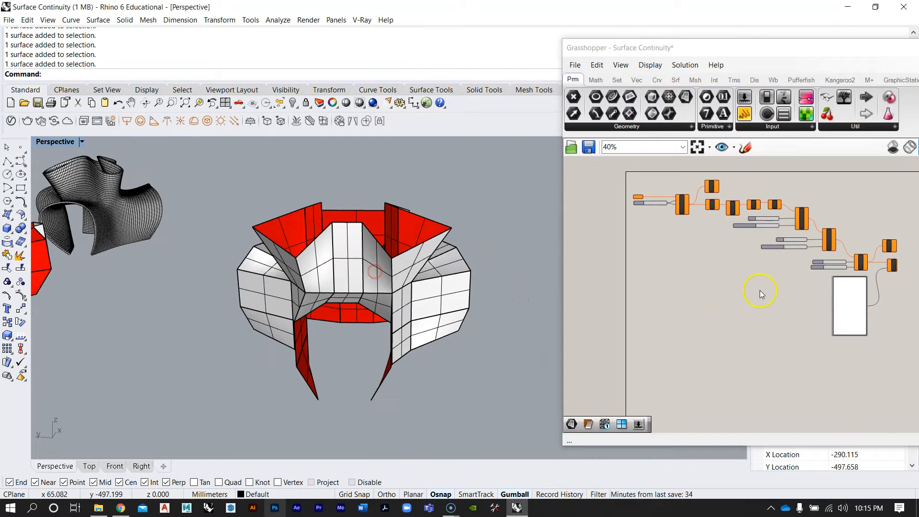
pyautogui.scroll(6, 716, 302)
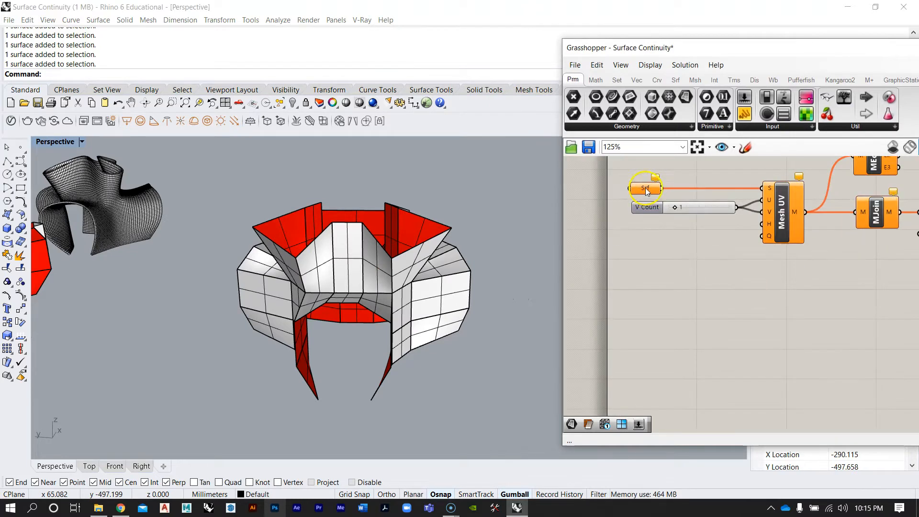
pyautogui.scroll(-7, 645, 188)
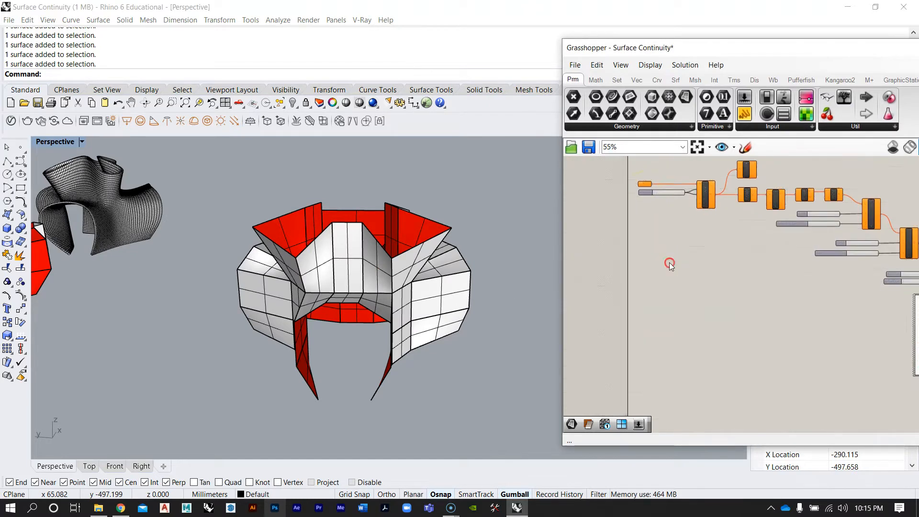
# Add a Surface parameter to the empty canvas below the existing definition
pyautogui.doubleClick(675, 301)
pyautogui.write('srf')
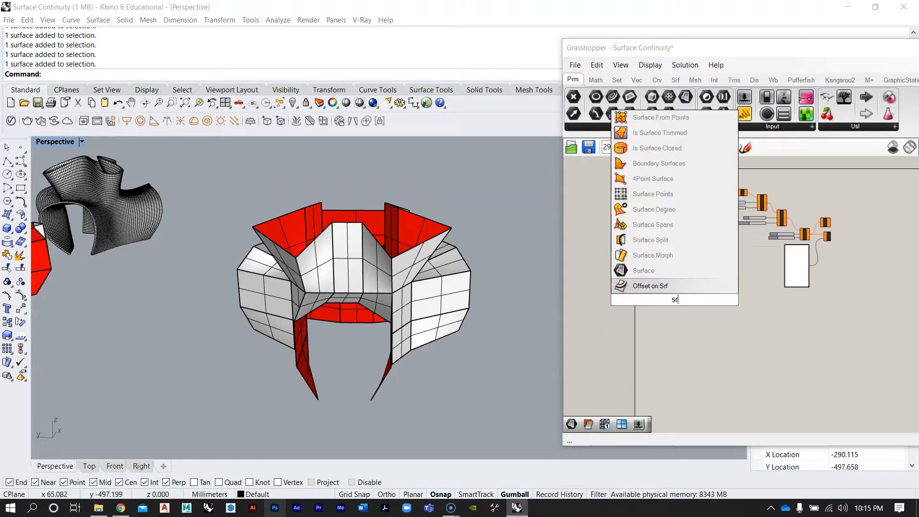
pyautogui.click(660, 272)
pyautogui.scroll(4, 659, 294)
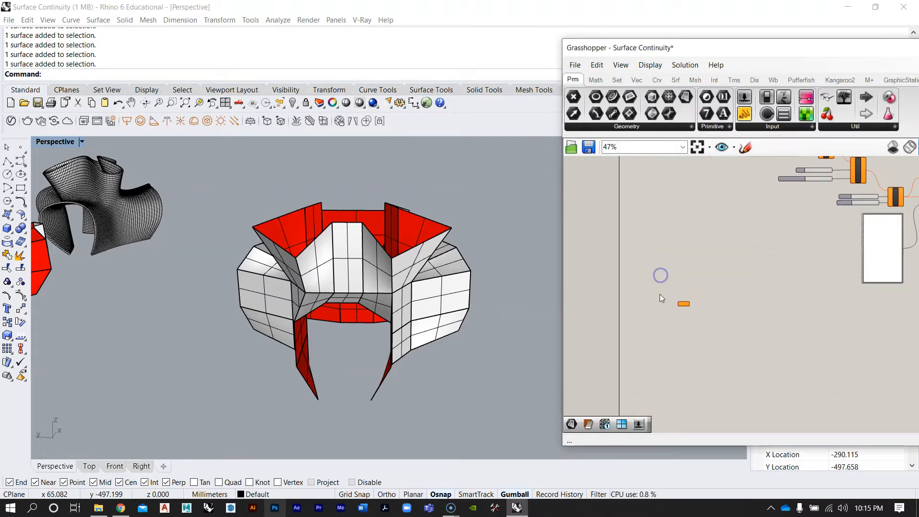
pyautogui.scroll(6, 653, 315)
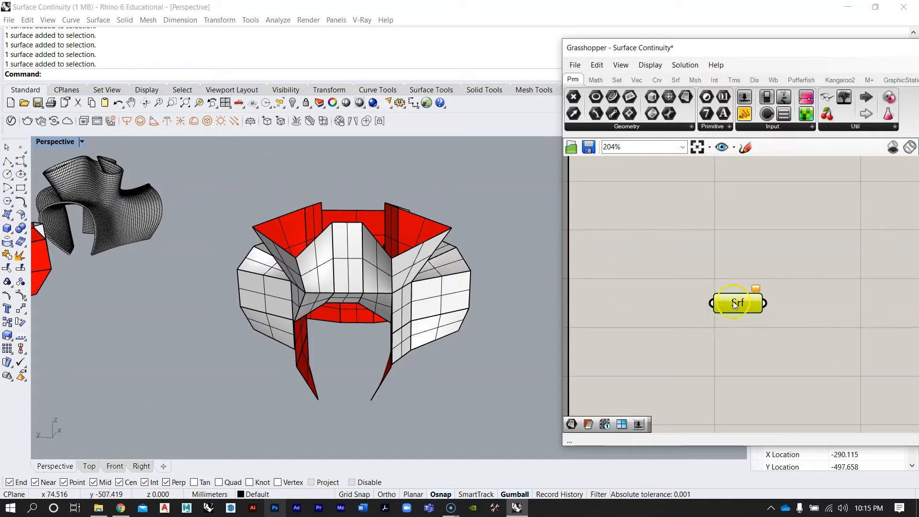
# Reference all surfaces of the three-module assembly in the new Surface parameter as multiple surfaces
pyautogui.moveTo(361, 270)
pyautogui.mouseDown(button='right')
pyautogui.moveTo(379, 263)
pyautogui.moveTo(369, 255)
pyautogui.mouseUp(button='right')
pyautogui.rightClick(747, 302)
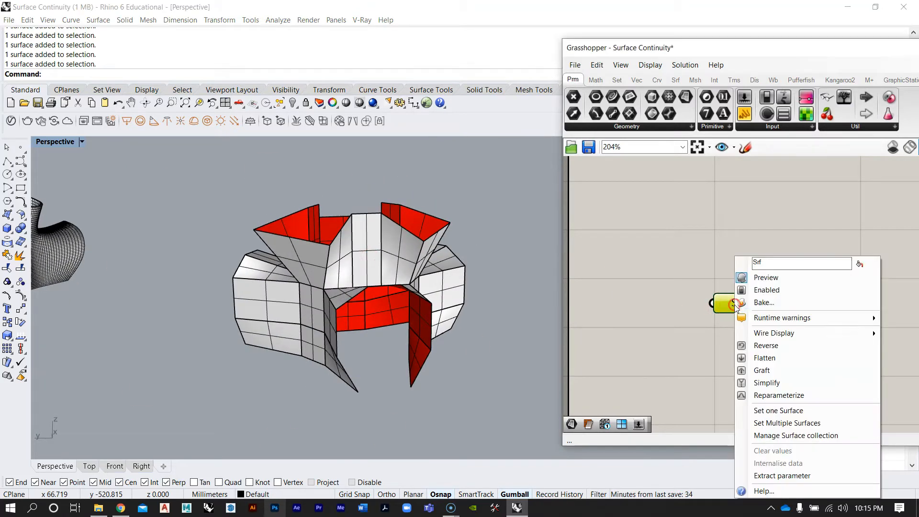
pyautogui.click(803, 426)
pyautogui.moveTo(191, 168); pyautogui.dragTo(583, 429)
pyautogui.moveTo(374, 245)
pyautogui.mouseDown(button='right')
pyautogui.moveTo(335, 353)
pyautogui.moveTo(363, 233)
pyautogui.mouseUp(button='right')
pyautogui.rightClick(363, 236)
pyautogui.moveTo(522, 265); pyautogui.dragTo(389, 258, button='right')
# Examine the existing Mesh UV and mesh-joining chain alongside the previewed assembly surfaces and their shared edges
pyautogui.click(771, 262)
pyautogui.scroll(-8, 697, 288)
pyautogui.moveTo(742, 223); pyautogui.dragTo(723, 271, button='right')
pyautogui.scroll(8, 698, 211)
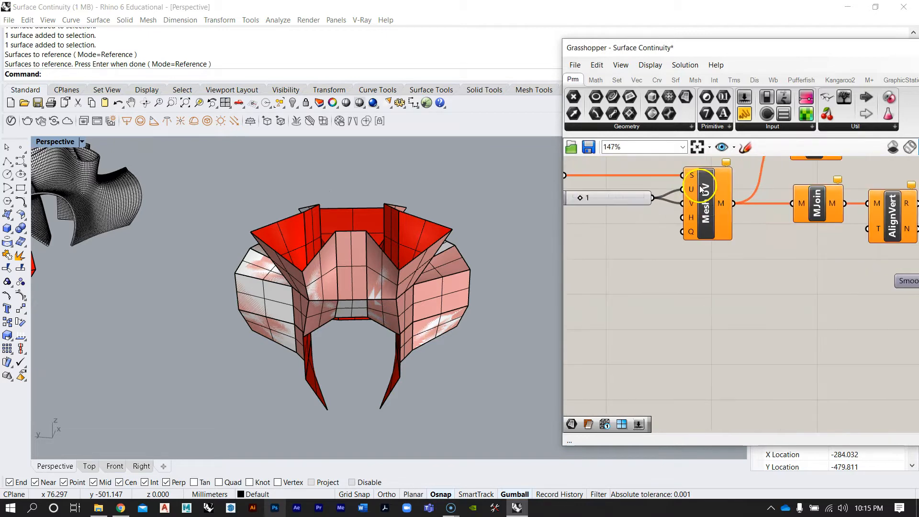
pyautogui.scroll(-5, 705, 193)
pyautogui.moveTo(719, 228); pyautogui.dragTo(689, 245, button='right')
pyautogui.scroll(6, 371, 277)
pyautogui.scroll(-5, 401, 266)
pyautogui.scroll(3, 363, 272)
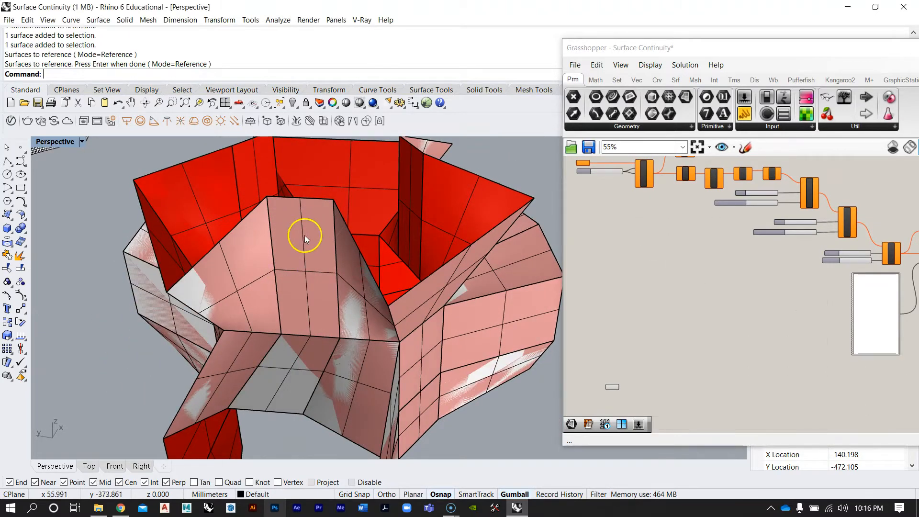
pyautogui.moveTo(495, 325); pyautogui.dragTo(453, 313, button='right')
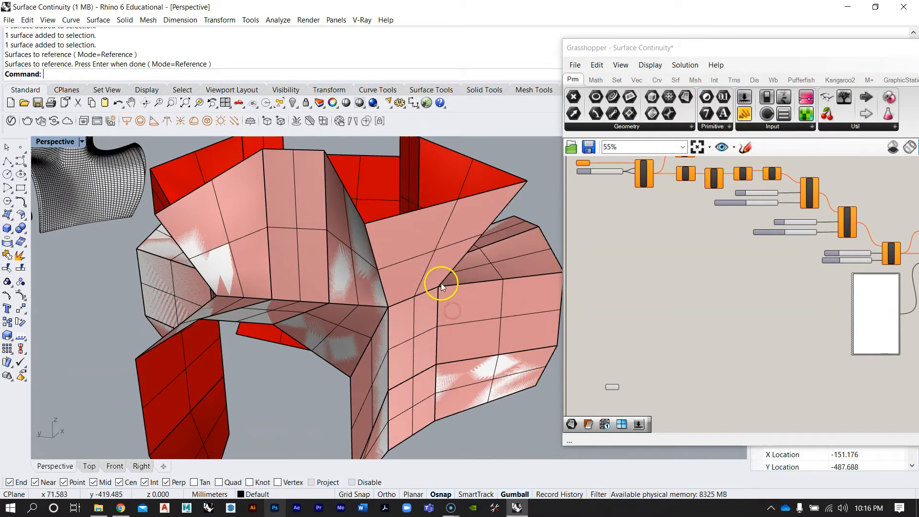
pyautogui.moveTo(659, 233); pyautogui.dragTo(690, 256, button='right')
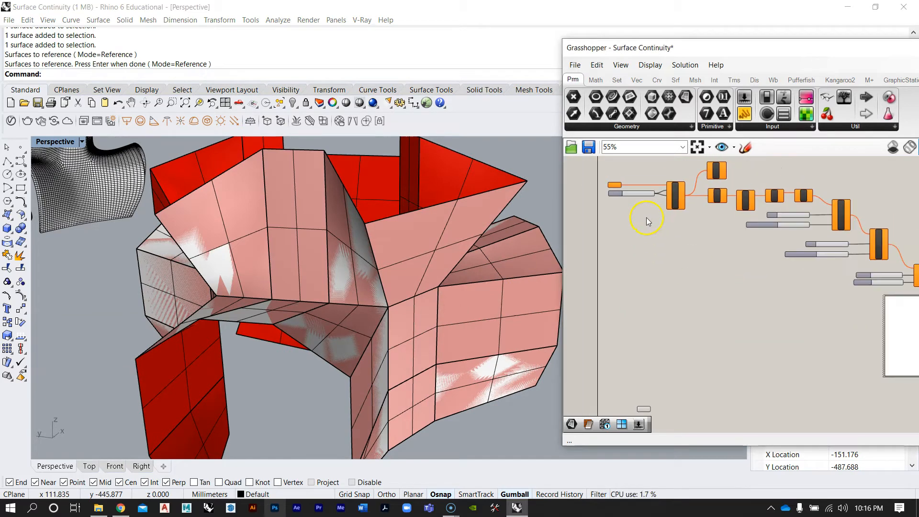
pyautogui.moveTo(386, 287); pyautogui.dragTo(405, 310, button='right')
pyautogui.moveTo(740, 358); pyautogui.dragTo(714, 299, button='right')
pyautogui.scroll(6, 627, 358)
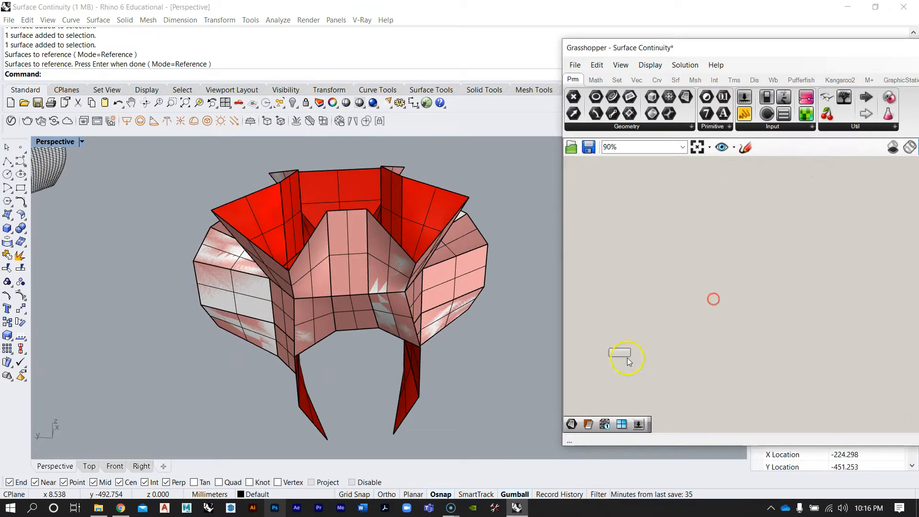
# Reposition the new Surface parameter on the empty canvas, leaving room for the components that follow
pyautogui.scroll(-3, 624, 353)
pyautogui.moveTo(623, 353); pyautogui.dragTo(696, 314, button='right')
pyautogui.moveTo(696, 315); pyautogui.dragTo(672, 323)
pyautogui.click(706, 338)
pyautogui.scroll(-2, 713, 312)
pyautogui.moveTo(714, 313); pyautogui.dragTo(688, 339, button='right')
pyautogui.scroll(-5, 688, 340)
pyautogui.scroll(6, 693, 179)
pyautogui.scroll(-2, 693, 179)
pyautogui.moveTo(701, 217); pyautogui.dragTo(760, 269, button='right')
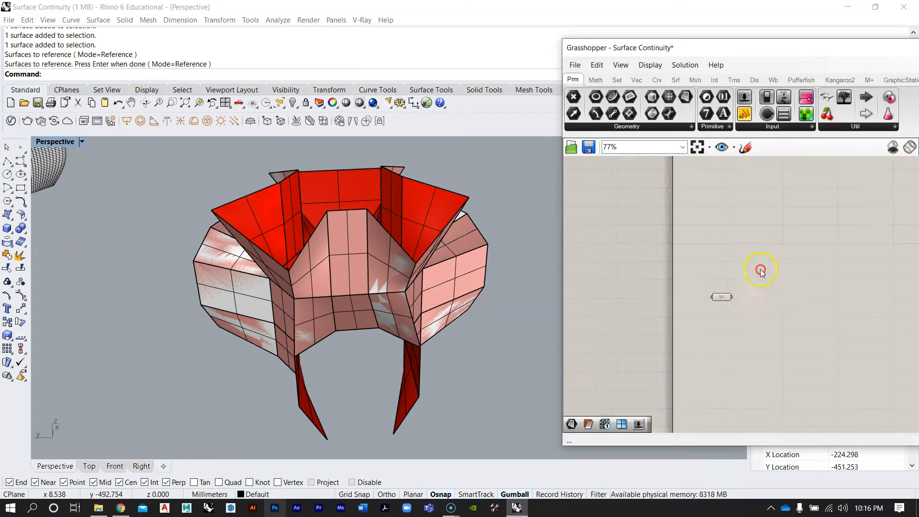
# Search the component list for "meshuv"
pyautogui.doubleClick(744, 310)
pyautogui.write('mesh')
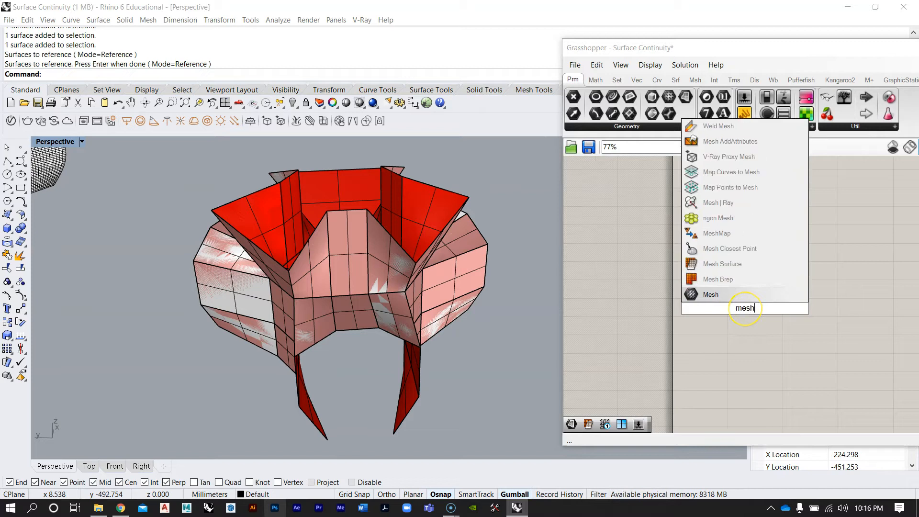
pyautogui.write('uv')
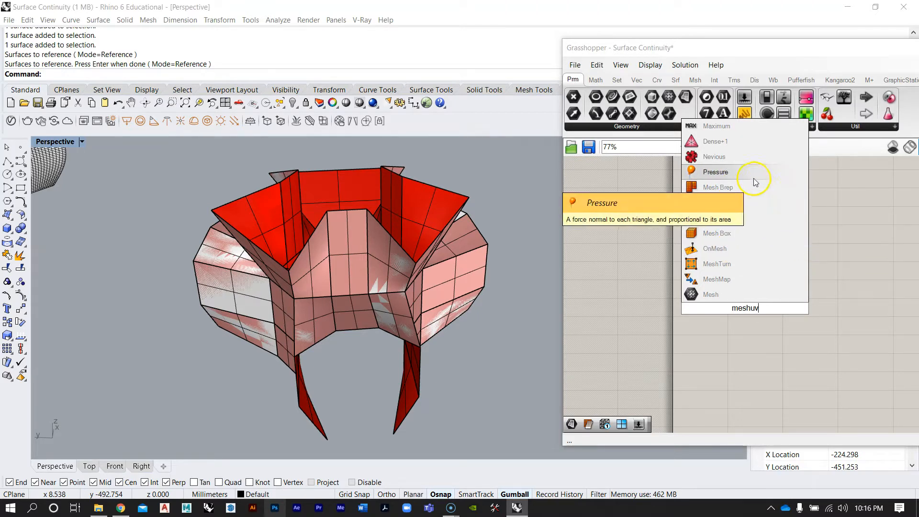
pyautogui.moveTo(818, 221); pyautogui.dragTo(696, 284, button='right')
pyautogui.scroll(-4, 691, 287)
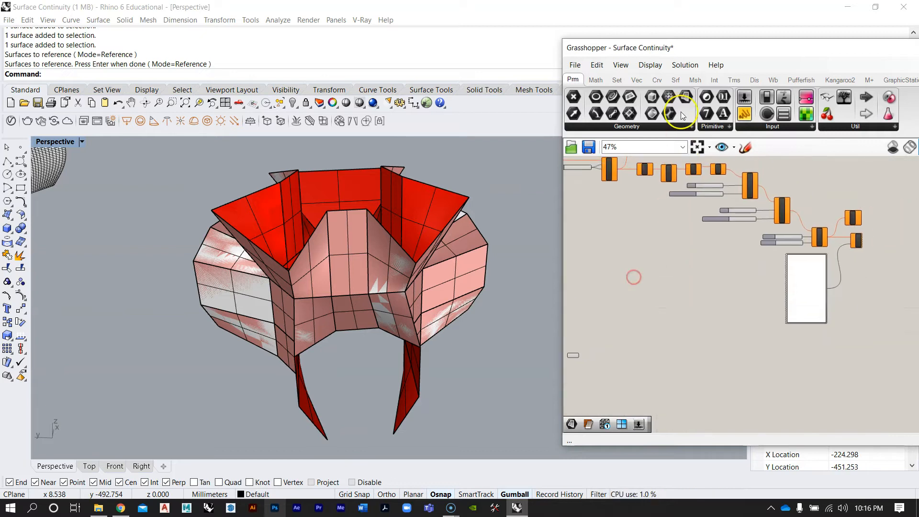
# Try a Mesh Plane component on the canvas and delete it
pyautogui.click(695, 81)
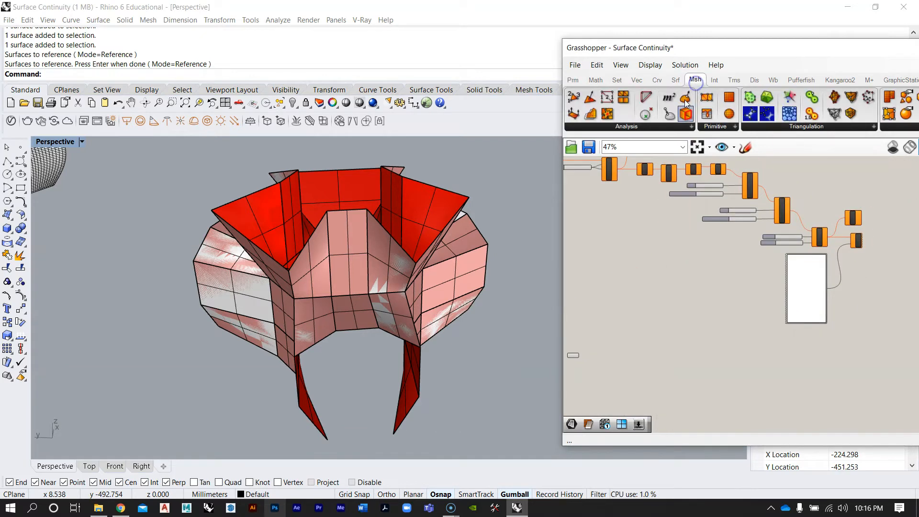
pyautogui.click(717, 127)
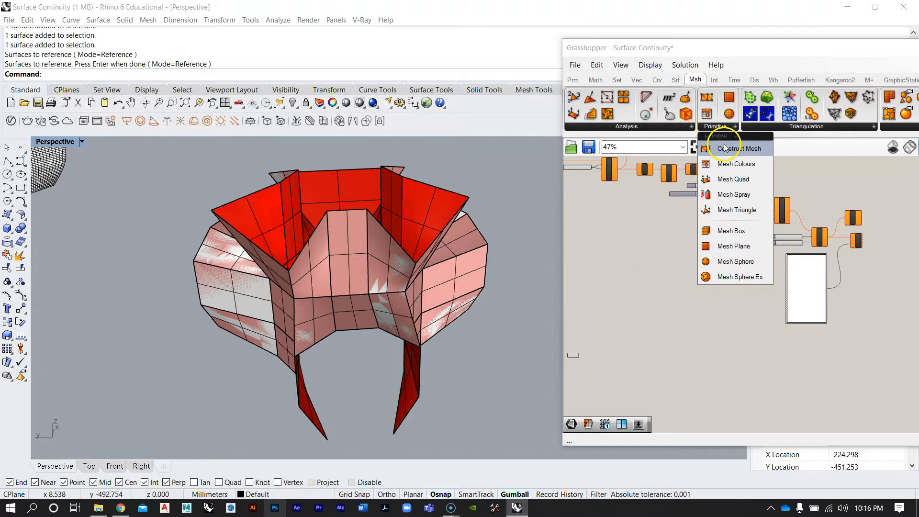
pyautogui.click(740, 247)
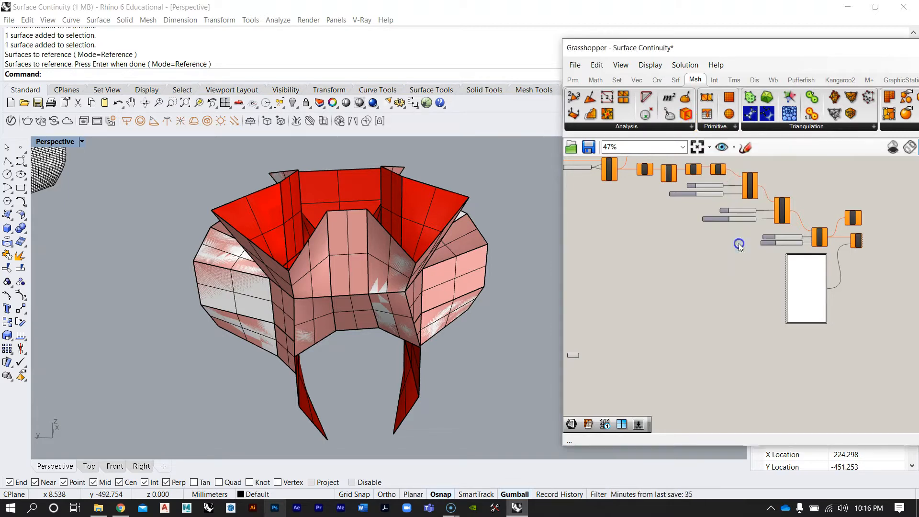
pyautogui.click(670, 308)
pyautogui.scroll(5, 670, 311)
pyautogui.click(671, 304)
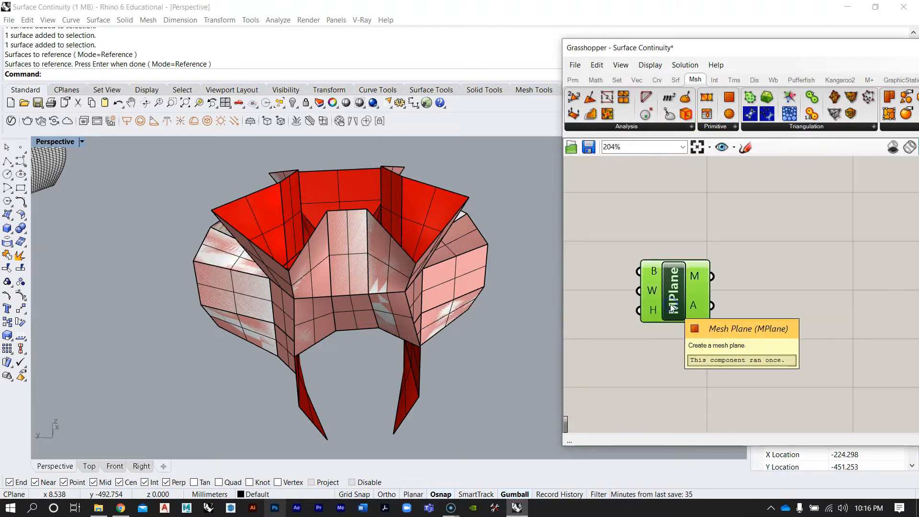
pyautogui.press('Delete')
# Check the existing Mesh UV component's full name and add a Mesh Surface component beside the new Surface parameter
pyautogui.scroll(-5, 717, 346)
pyautogui.moveTo(888, 328); pyautogui.dragTo(701, 287, button='right')
pyautogui.scroll(5, 657, 229)
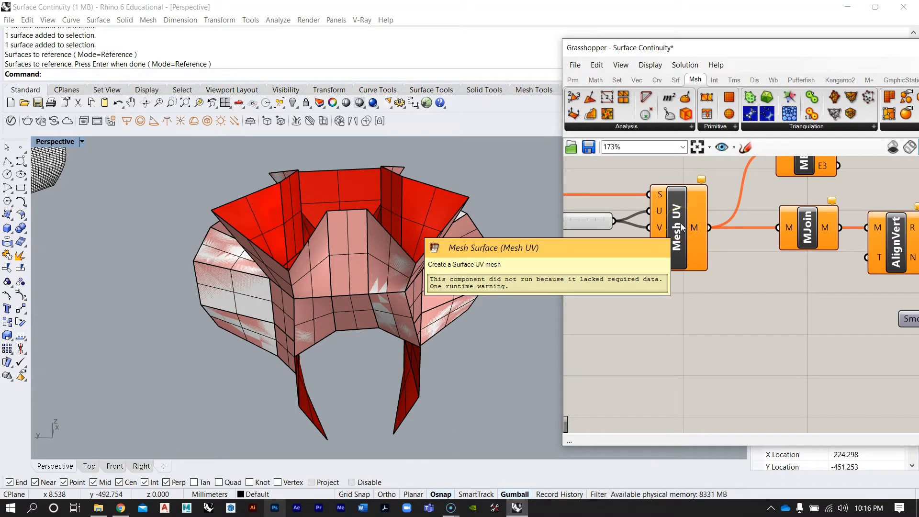
pyautogui.scroll(-3, 680, 287)
pyautogui.moveTo(677, 329); pyautogui.dragTo(658, 355, button='right')
pyautogui.doubleClick(659, 355)
pyautogui.write('mesh')
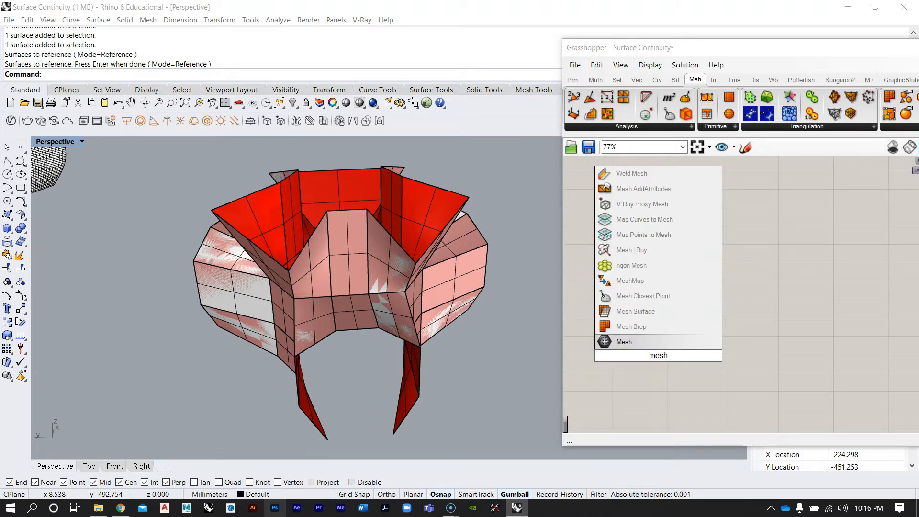
pyautogui.click(633, 312)
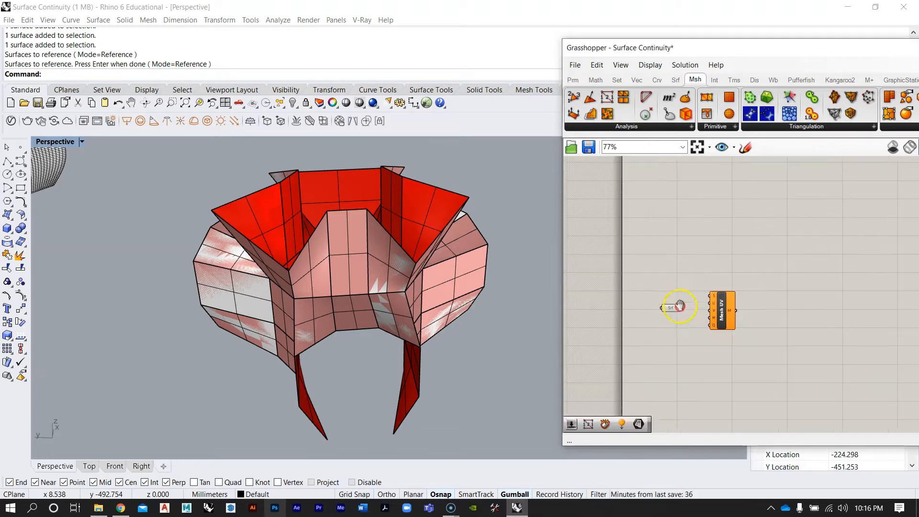
pyautogui.scroll(3, 670, 306)
# Connect the Surface parameter to the Mesh UV component's surface input
pyautogui.click(639, 287)
pyautogui.click(666, 299)
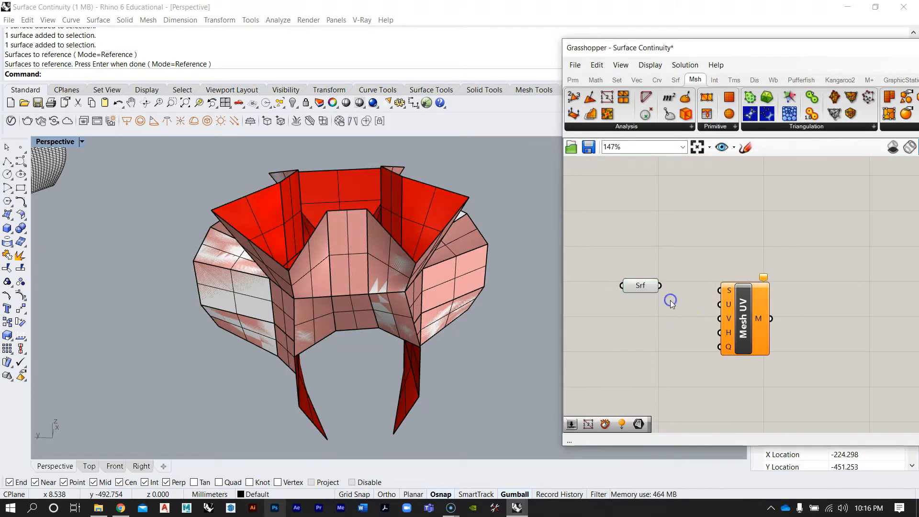
pyautogui.scroll(2, 664, 299)
pyautogui.moveTo(652, 280); pyautogui.dragTo(699, 289)
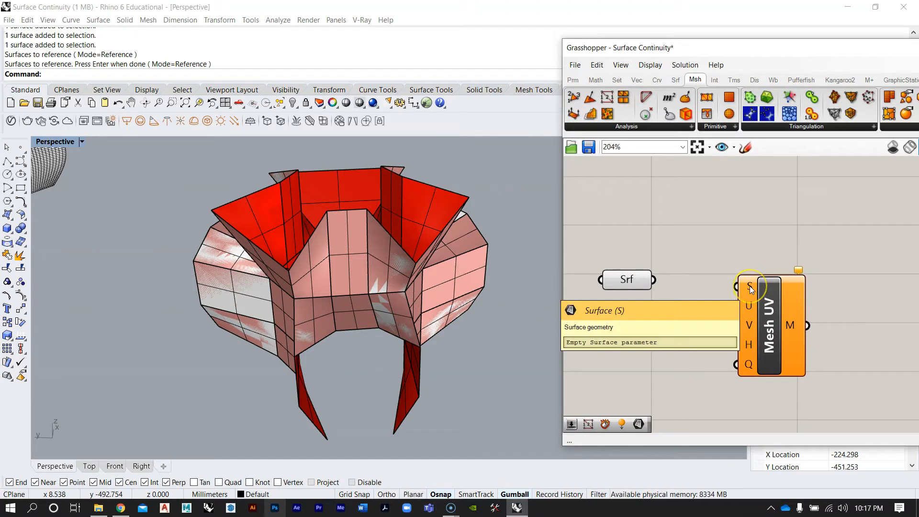
pyautogui.moveTo(749, 286); pyautogui.dragTo(627, 287)
# Hide the assembly's original surfaces in Rhino so only the Grasshopper preview remains
pyautogui.rightClick(626, 288)
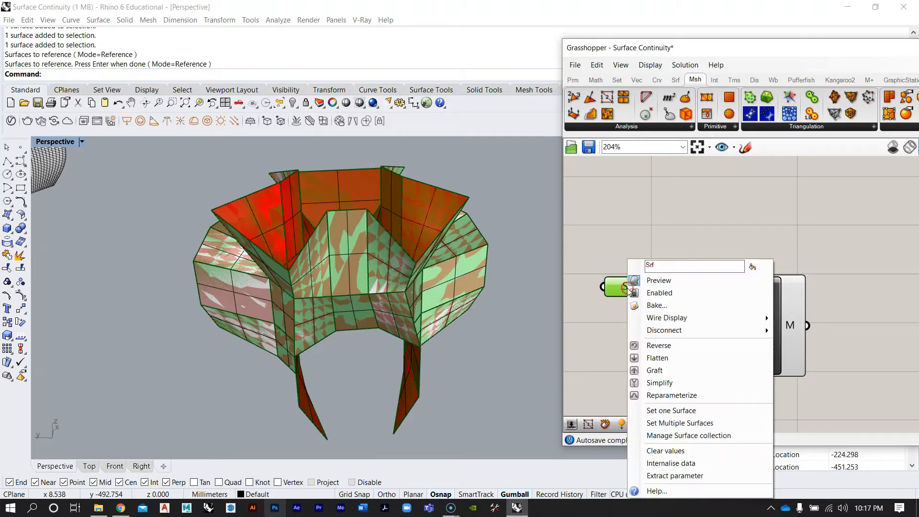
pyautogui.moveTo(311, 229); pyautogui.dragTo(343, 251, button='right')
pyautogui.scroll(-6, 344, 252)
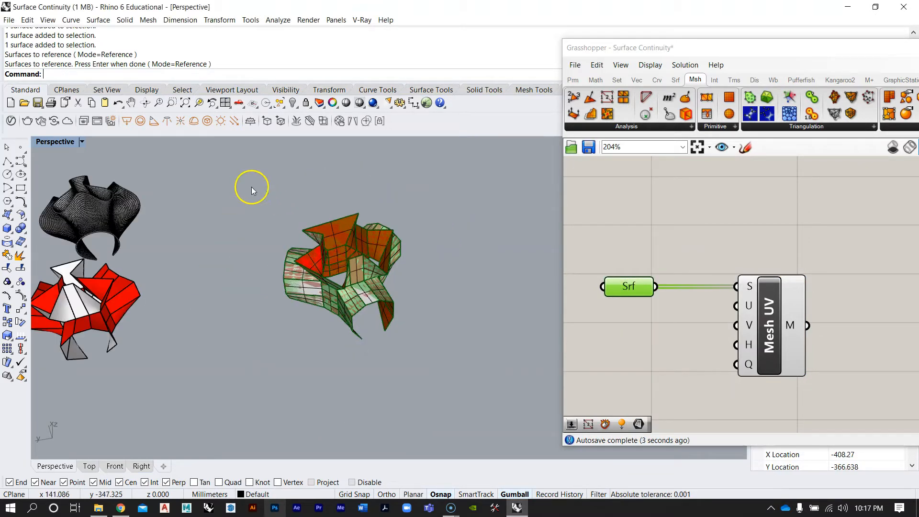
pyautogui.moveTo(251, 186); pyautogui.dragTo(446, 365)
pyautogui.hotkey('ctrl', 'h')
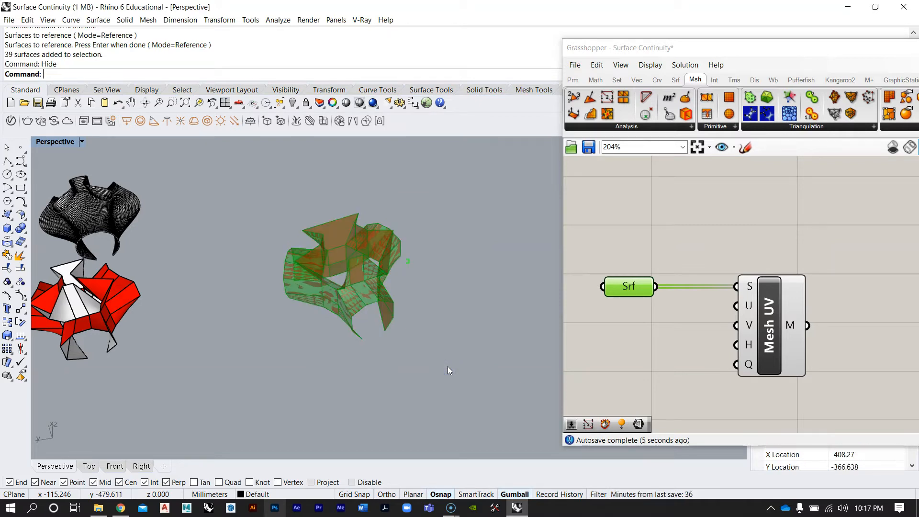
# Turn off the preview of the Surface parameter and inspect the mesh preview of the assembly
pyautogui.rightClick(639, 289)
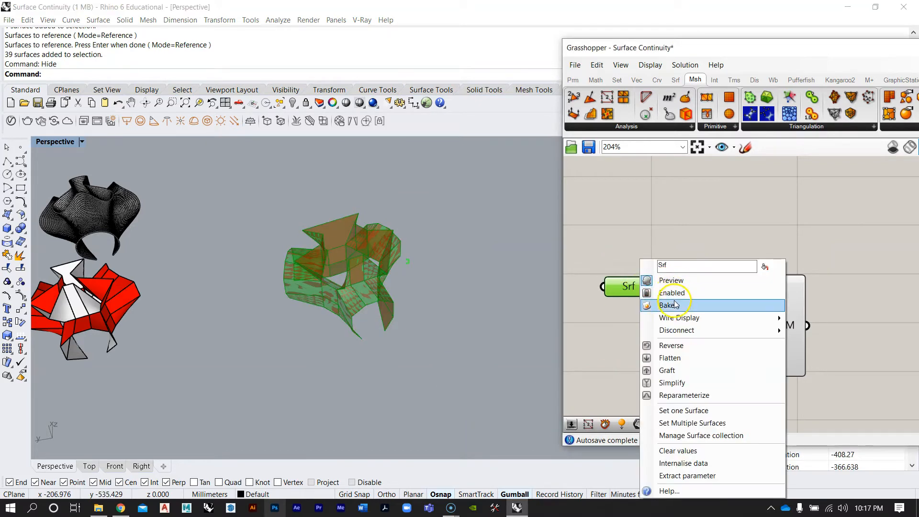
pyautogui.click(686, 282)
pyautogui.moveTo(455, 291); pyautogui.dragTo(435, 250, button='right')
pyautogui.scroll(7, 377, 254)
pyautogui.moveTo(378, 257); pyautogui.dragTo(354, 282, button='right')
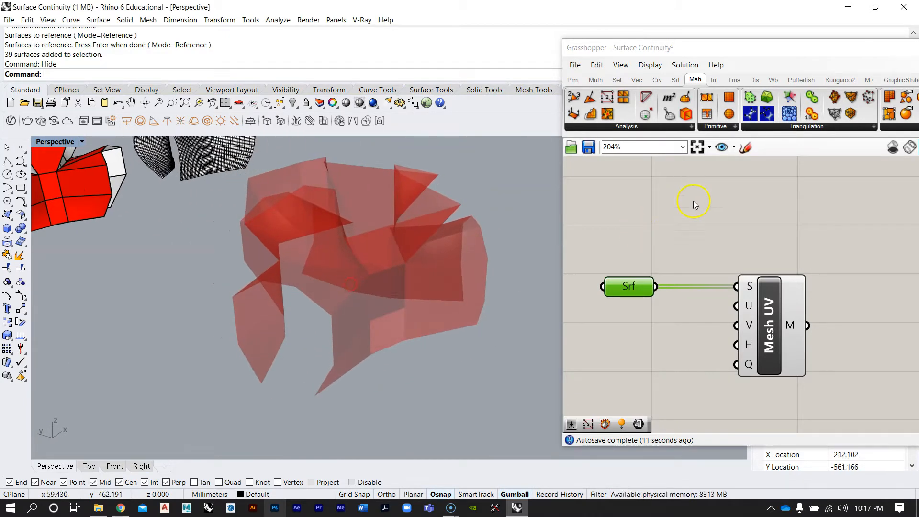
pyautogui.scroll(-5, 727, 225)
pyautogui.scroll(3, 743, 230)
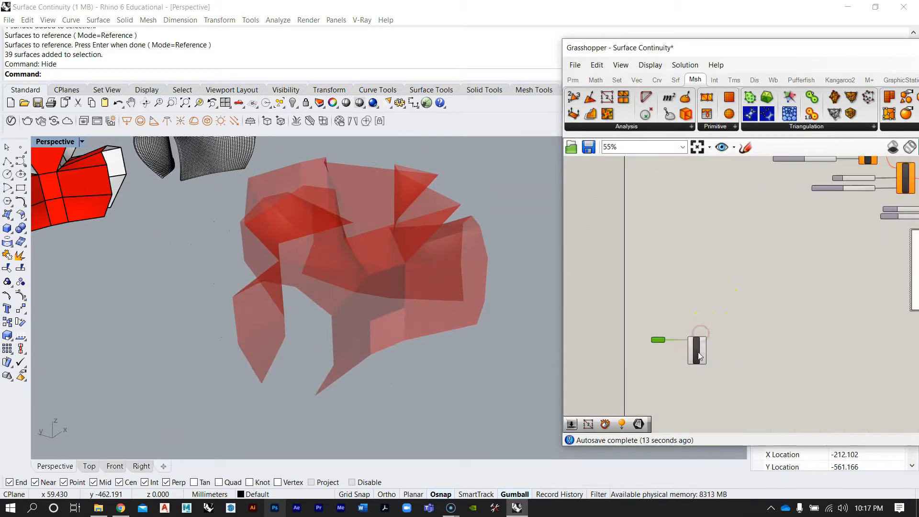
# Examine the mesh preview, the new Mesh UV component's count inputs and the components following Mesh UV in the existing definition
pyautogui.scroll(3, 766, 323)
pyautogui.moveTo(201, 229); pyautogui.dragTo(244, 231, button='right')
pyautogui.scroll(2, 778, 304)
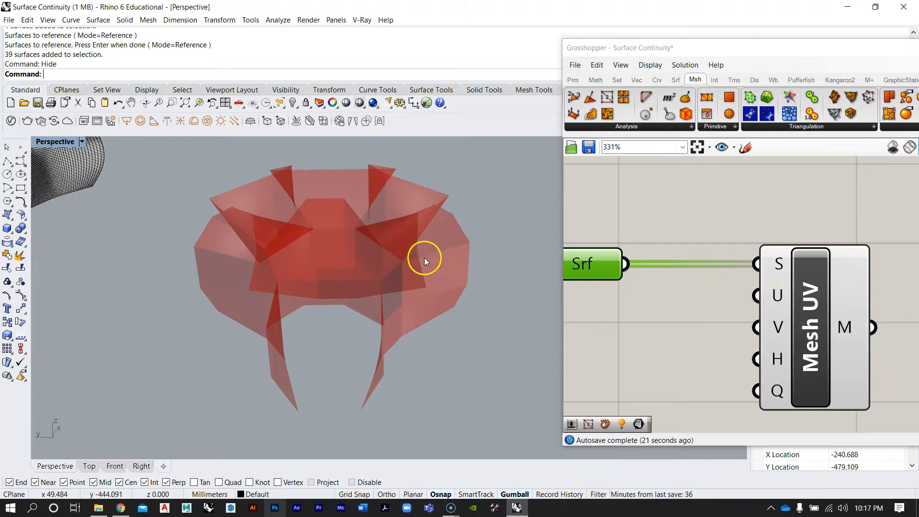
pyautogui.moveTo(478, 245); pyautogui.dragTo(355, 279, button='right')
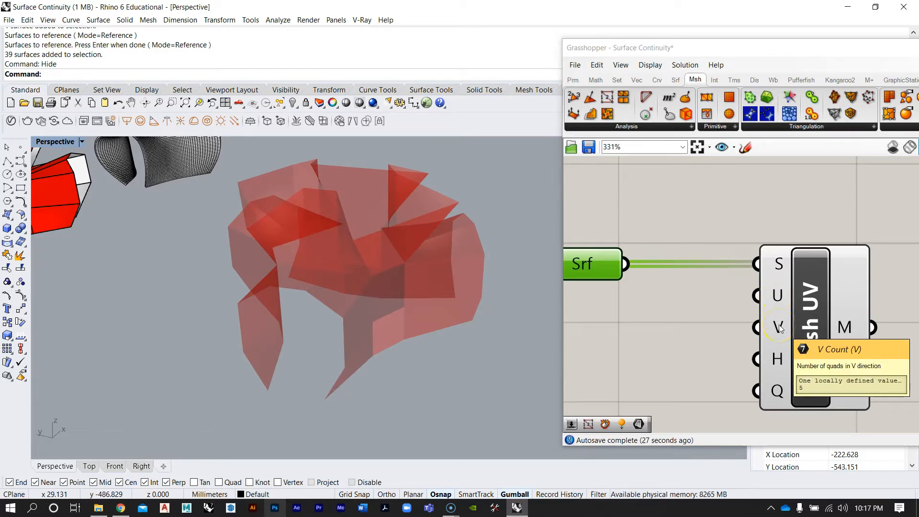
pyautogui.scroll(-8, 779, 325)
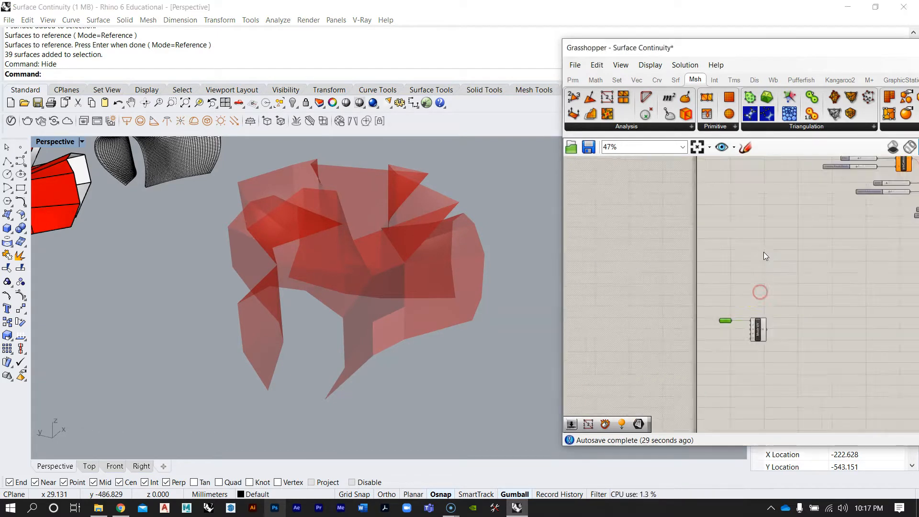
pyautogui.scroll(5, 723, 222)
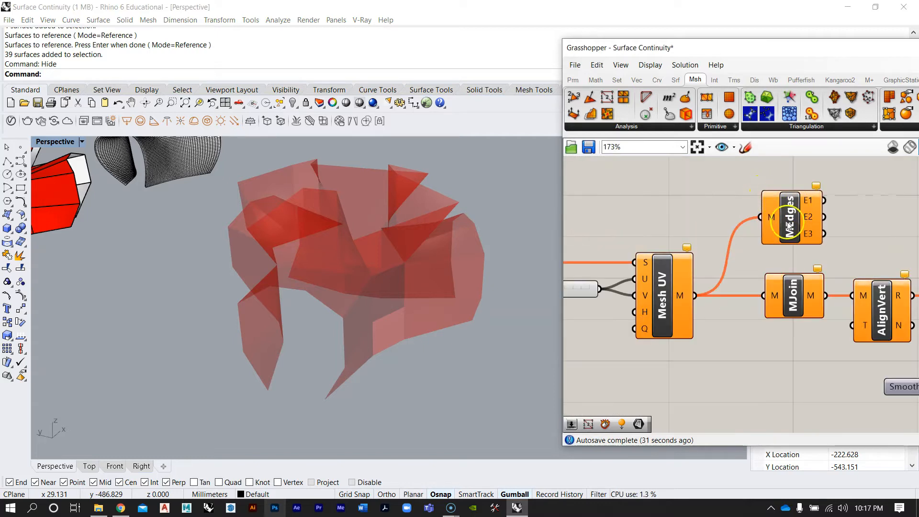
pyautogui.scroll(-7, 785, 213)
pyautogui.moveTo(776, 276); pyautogui.dragTo(742, 238, button='right')
pyautogui.scroll(5, 727, 314)
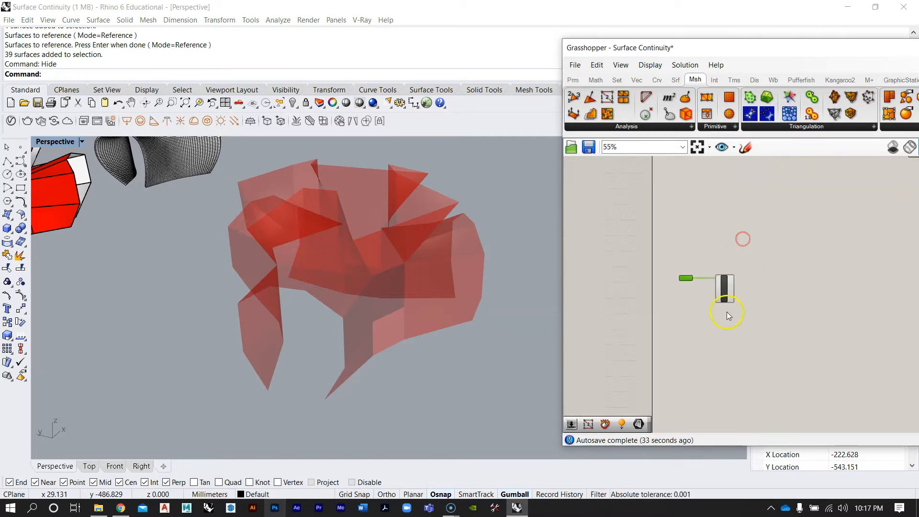
# Add a Mesh Edges component beside the new Mesh UV component and connect the mesh output to it
pyautogui.click(783, 323)
pyautogui.doubleClick(783, 323)
pyautogui.write('mesh')
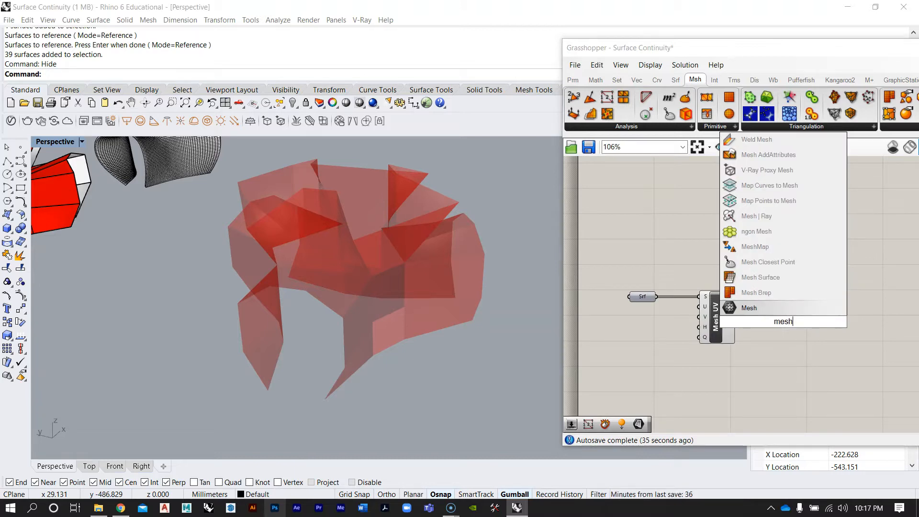
pyautogui.write('edge')
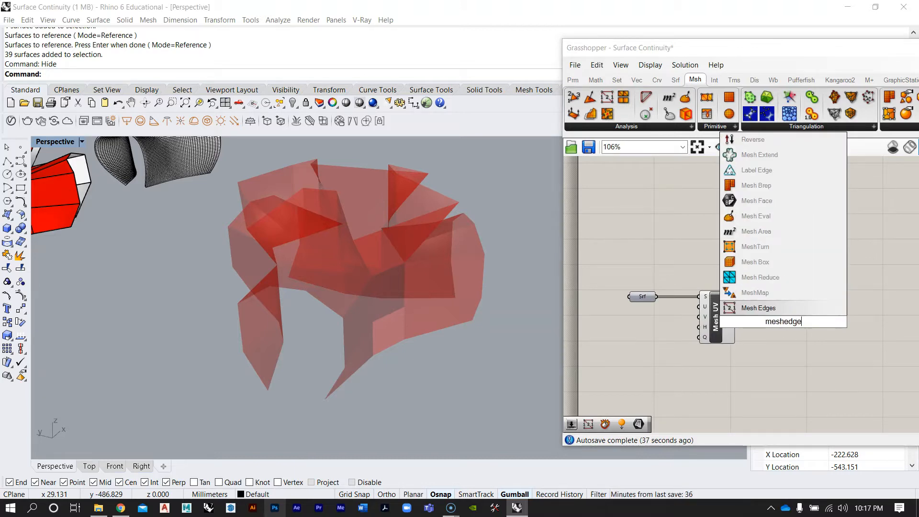
pyautogui.press('Return')
pyautogui.moveTo(787, 325); pyautogui.dragTo(797, 269)
pyautogui.moveTo(737, 316); pyautogui.dragTo(779, 264)
# Inspect the mesh edges across the assembly's faces up close and from several angles
pyautogui.moveTo(513, 309); pyautogui.dragTo(413, 270, button='right')
pyautogui.scroll(10, 439, 297)
pyautogui.scroll(-10, 423, 282)
pyautogui.scroll(10, 417, 282)
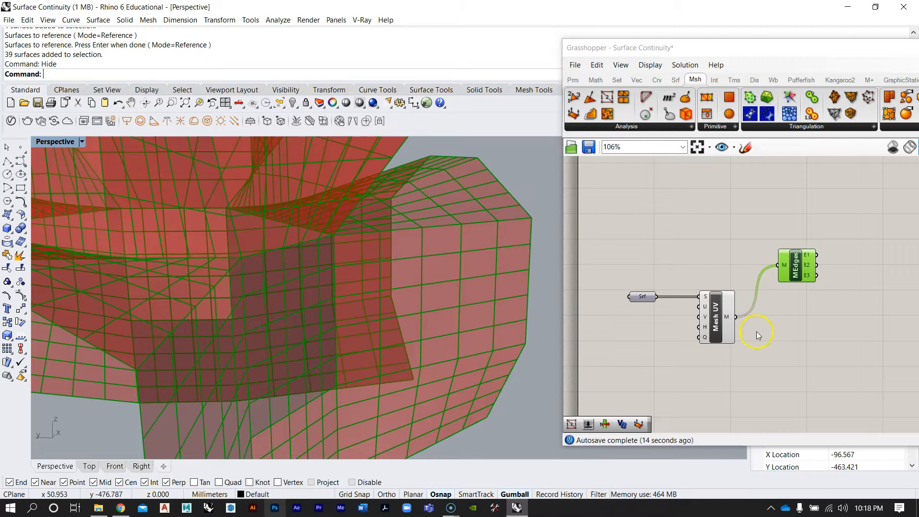
pyautogui.scroll(1, 715, 313)
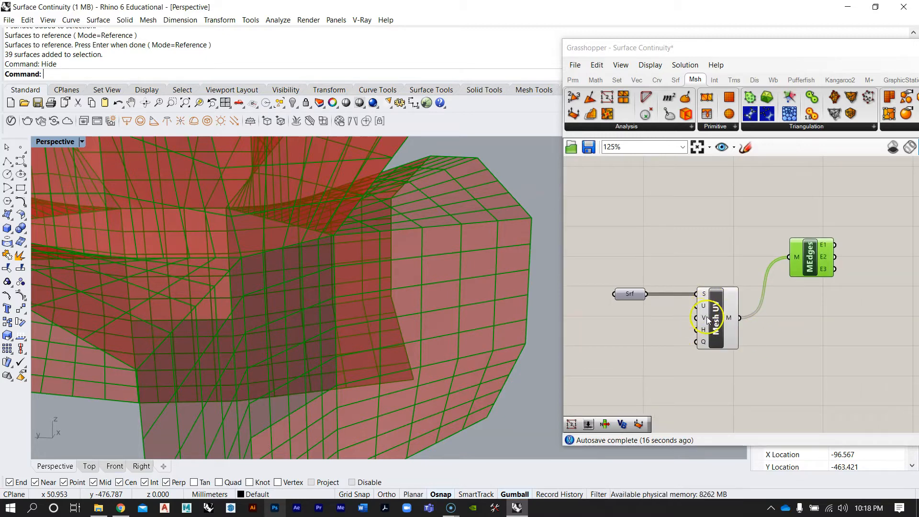
pyautogui.moveTo(402, 261); pyautogui.dragTo(320, 269, button='right')
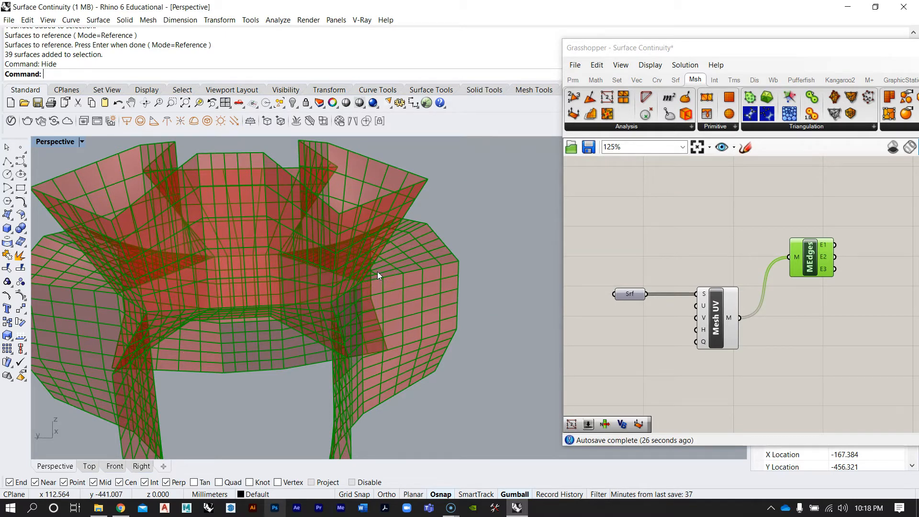
pyautogui.moveTo(712, 265); pyautogui.dragTo(712, 287, button='right')
pyautogui.scroll(-5, 718, 300)
pyautogui.scroll(-2, 692, 320)
pyautogui.scroll(7, 673, 238)
pyautogui.scroll(-5, 682, 241)
pyautogui.moveTo(351, 314); pyautogui.dragTo(251, 339, button='right')
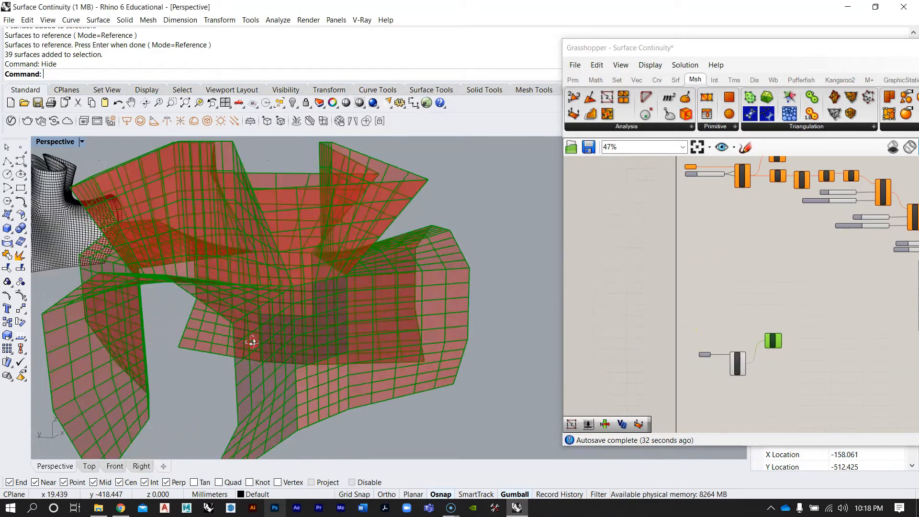
# Add a number slider with value 10 and connect it to the U and V count inputs of Mesh UV
pyautogui.scroll(8, 713, 362)
pyautogui.doubleClick(676, 358)
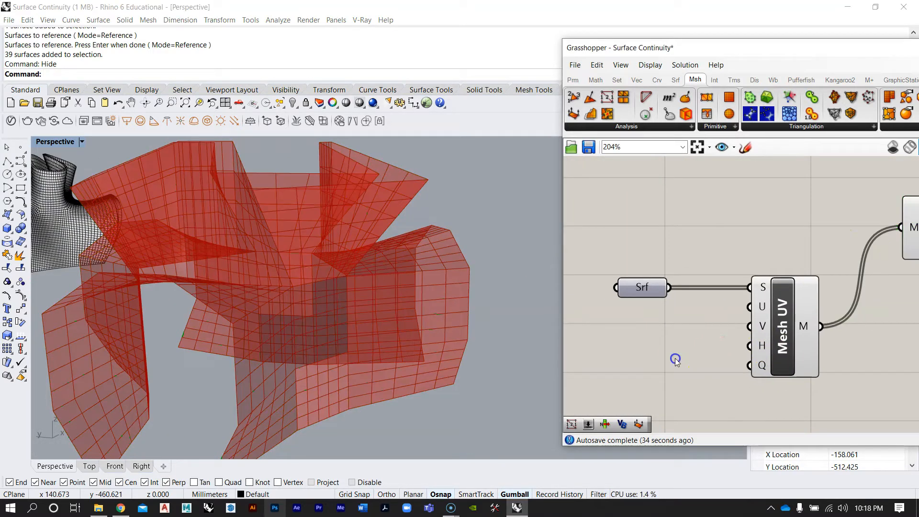
pyautogui.write('1')
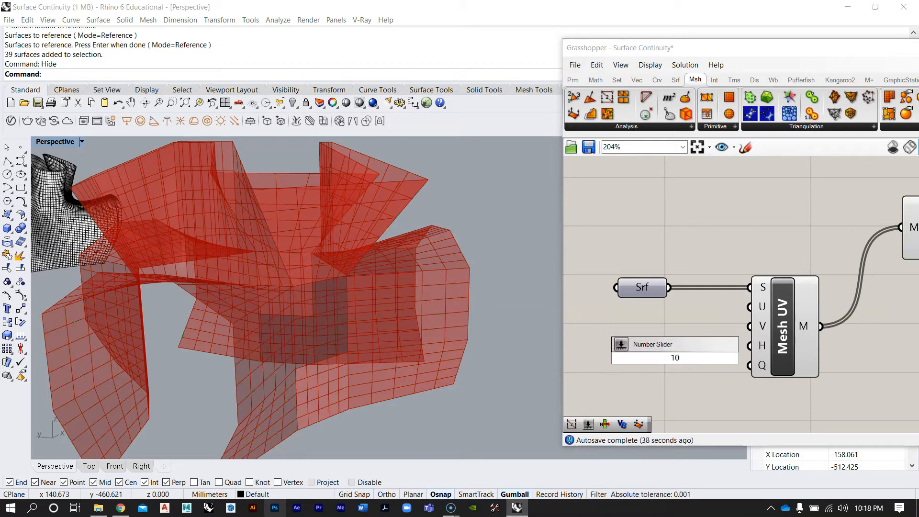
pyautogui.write('0')
pyautogui.press('Return')
pyautogui.scroll(-2, 728, 335)
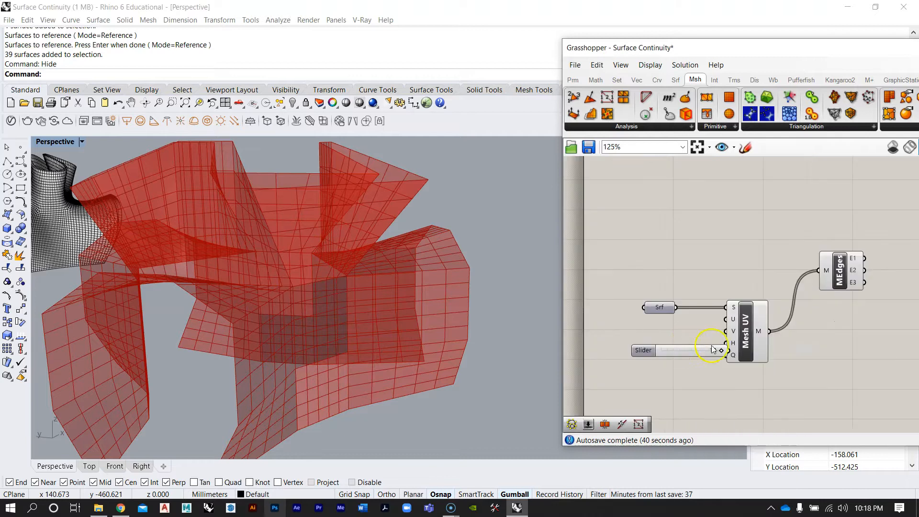
pyautogui.scroll(2, 729, 334)
pyautogui.moveTo(719, 327); pyautogui.dragTo(670, 297)
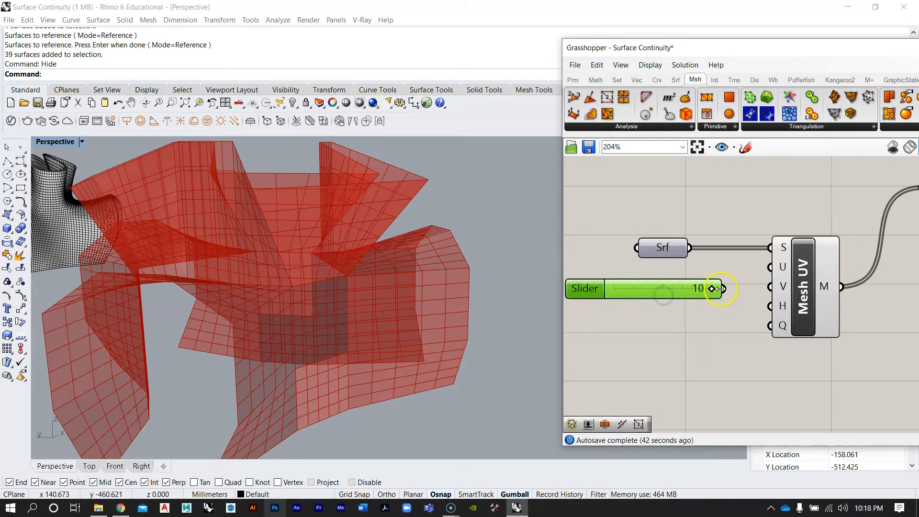
pyautogui.moveTo(727, 289); pyautogui.dragTo(770, 286)
# Set the shared U and V count slider to 1 and move the Mesh Edges component slightly closer to Mesh UV
pyautogui.click(473, 320)
pyautogui.scroll(5, 435, 314)
pyautogui.scroll(-5, 441, 287)
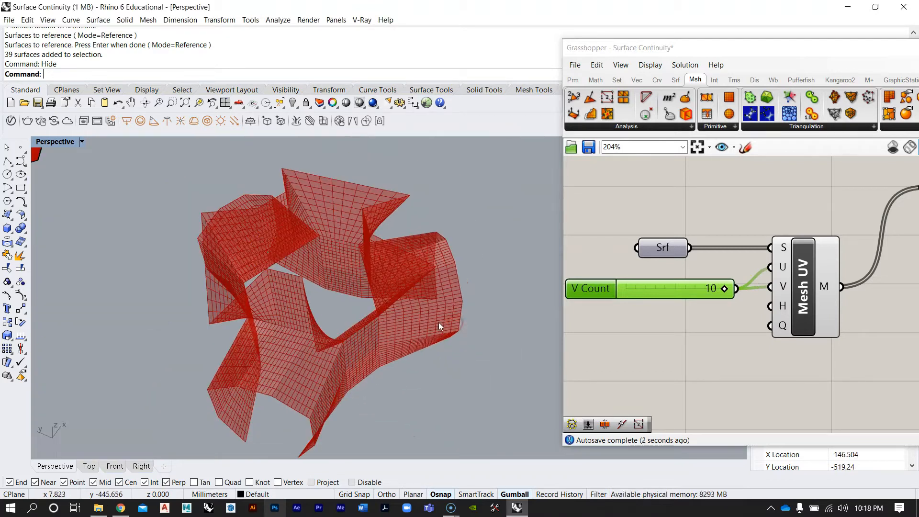
pyautogui.scroll(3, 808, 270)
pyautogui.moveTo(807, 271); pyautogui.dragTo(677, 270)
pyautogui.moveTo(410, 318); pyautogui.dragTo(487, 262, button='right')
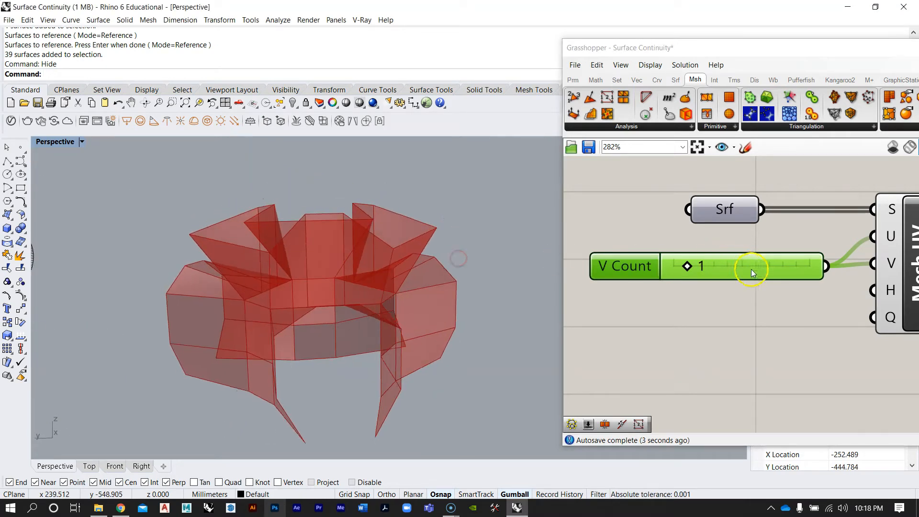
pyautogui.scroll(-4, 750, 256)
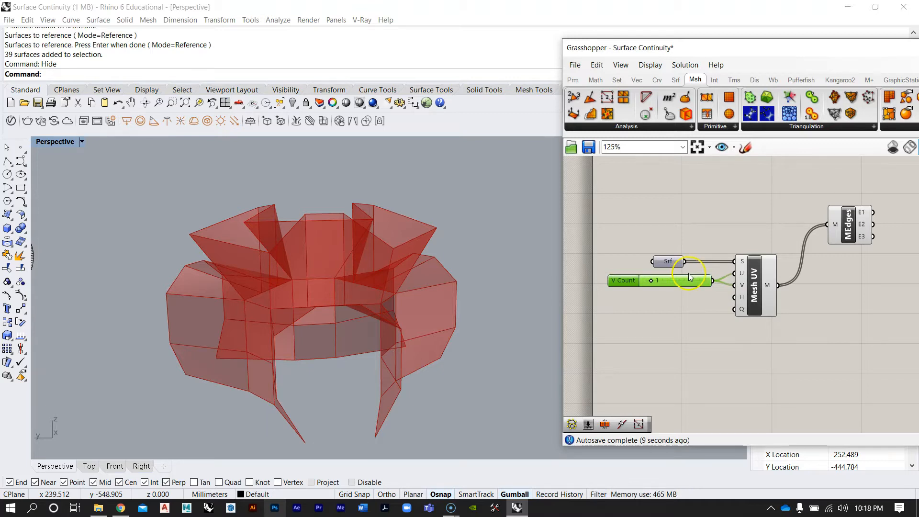
pyautogui.moveTo(849, 223); pyautogui.dragTo(829, 216)
pyautogui.click(846, 292)
# Examine the Mesh Join component in the existing definition and the output data of the new Mesh UV component
pyautogui.moveTo(421, 272); pyautogui.dragTo(382, 316, button='right')
pyautogui.moveTo(731, 268); pyautogui.dragTo(718, 276, button='right')
pyautogui.scroll(-5, 719, 276)
pyautogui.moveTo(780, 240); pyautogui.dragTo(747, 259, button='right')
pyautogui.scroll(6, 670, 239)
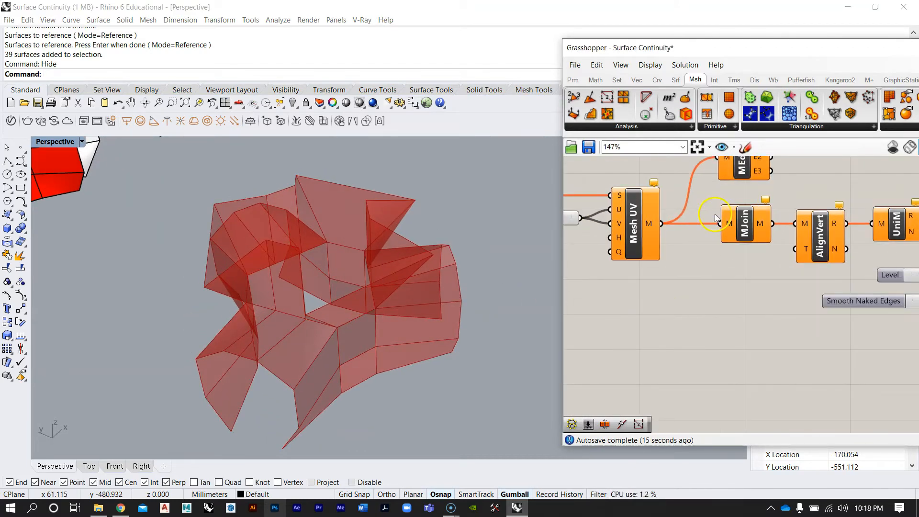
pyautogui.scroll(-7, 716, 218)
pyautogui.moveTo(738, 272); pyautogui.dragTo(731, 241, button='right')
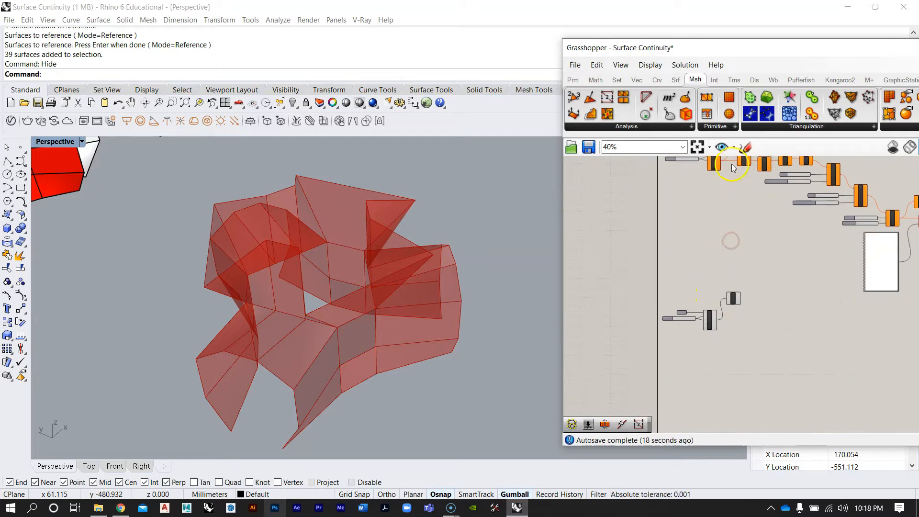
pyautogui.scroll(7, 733, 168)
pyautogui.moveTo(726, 200); pyautogui.dragTo(712, 249, button='right')
pyautogui.scroll(-6, 711, 253)
pyautogui.moveTo(717, 342); pyautogui.dragTo(736, 227, button='right')
pyautogui.scroll(4, 699, 345)
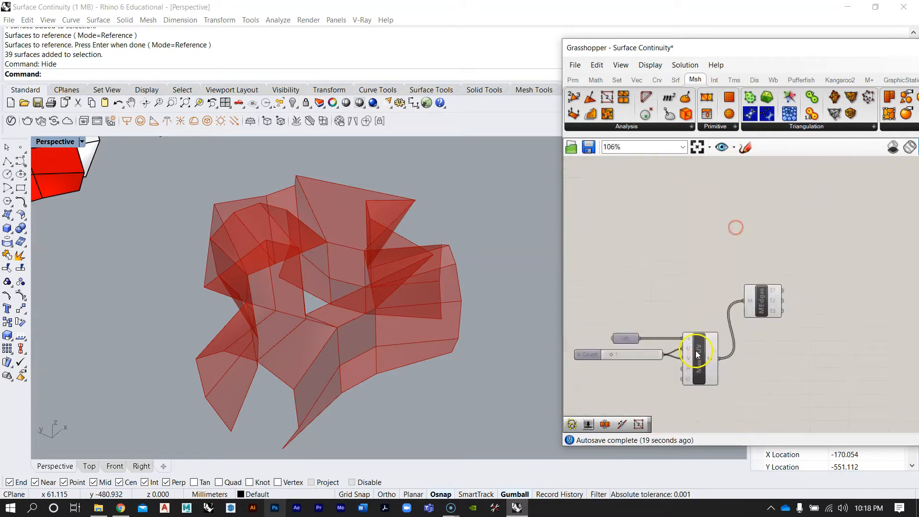
pyautogui.scroll(3, 697, 355)
pyautogui.moveTo(716, 355)
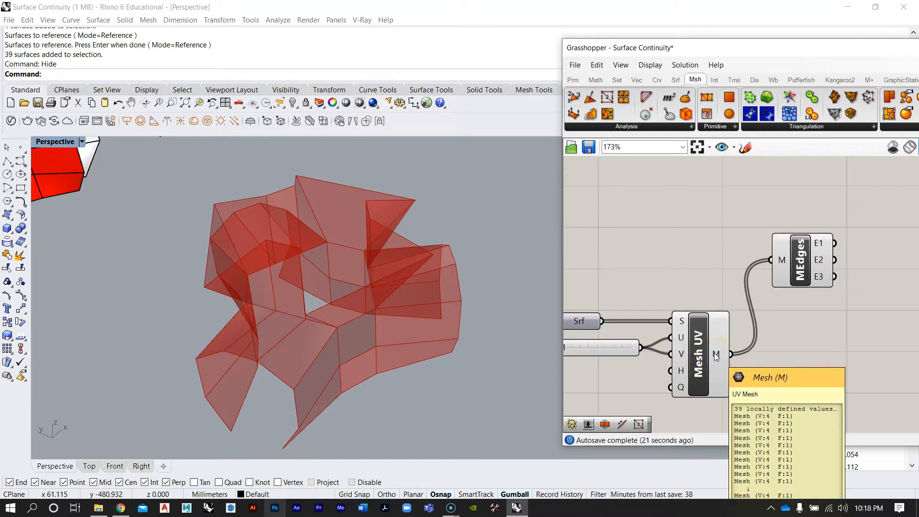
pyautogui.moveTo(716, 355); pyautogui.dragTo(666, 318, button='right')
pyautogui.scroll(-3, 690, 312)
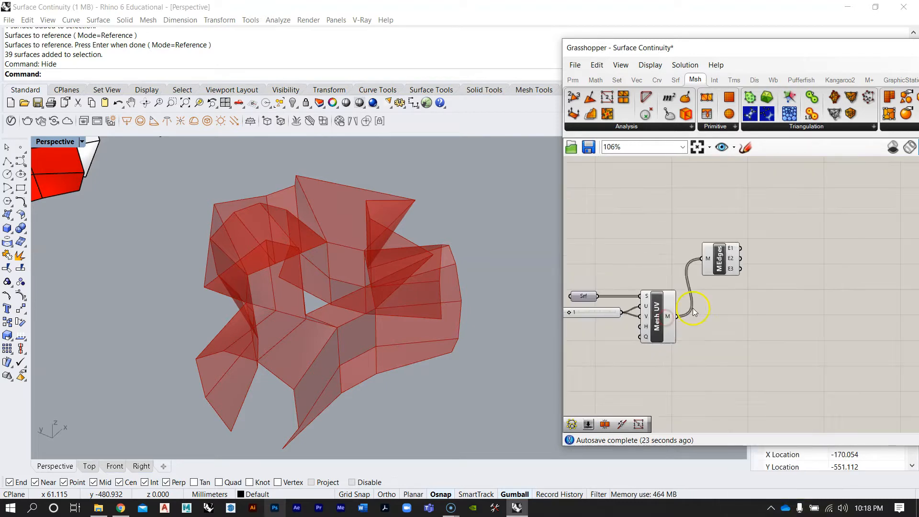
# Add a Mesh Join component, connect the new Mesh UV's mesh output to it, and check the joined result
pyautogui.scroll(2, 698, 308)
pyautogui.doubleClick(777, 335)
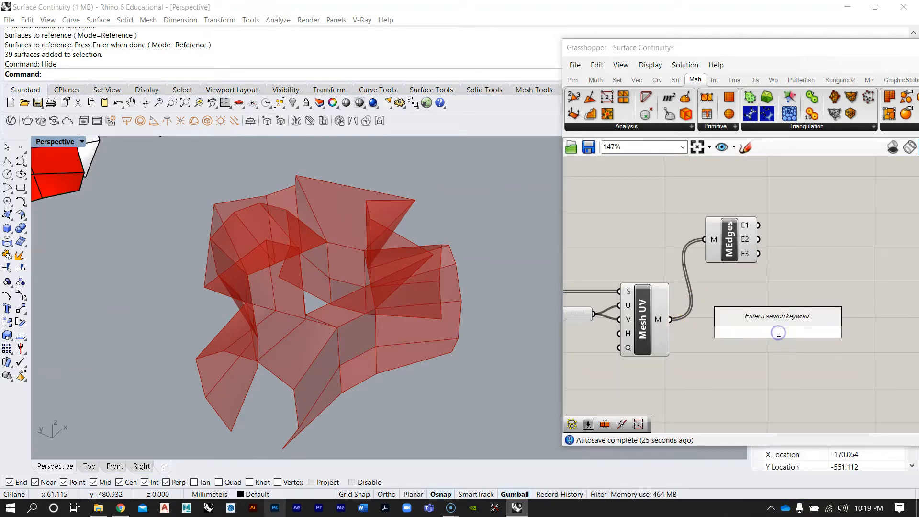
pyautogui.write('mesh')
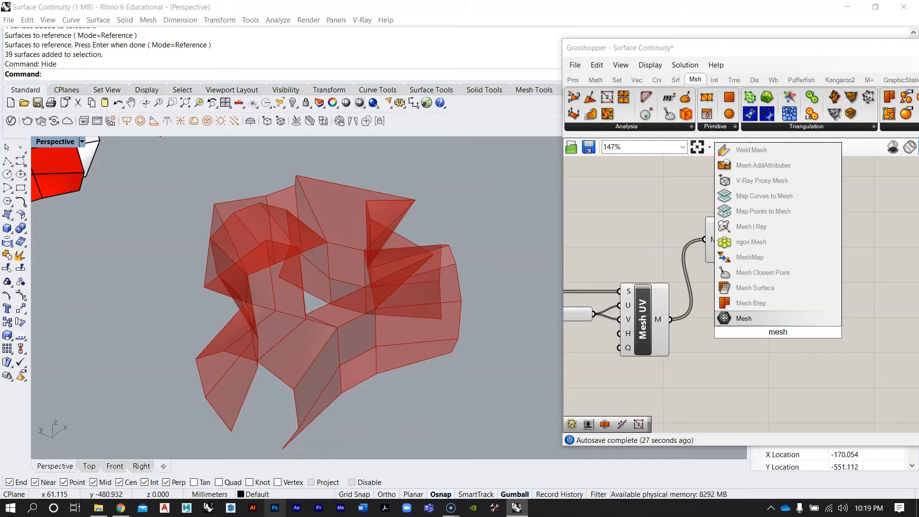
pyautogui.write('joi')
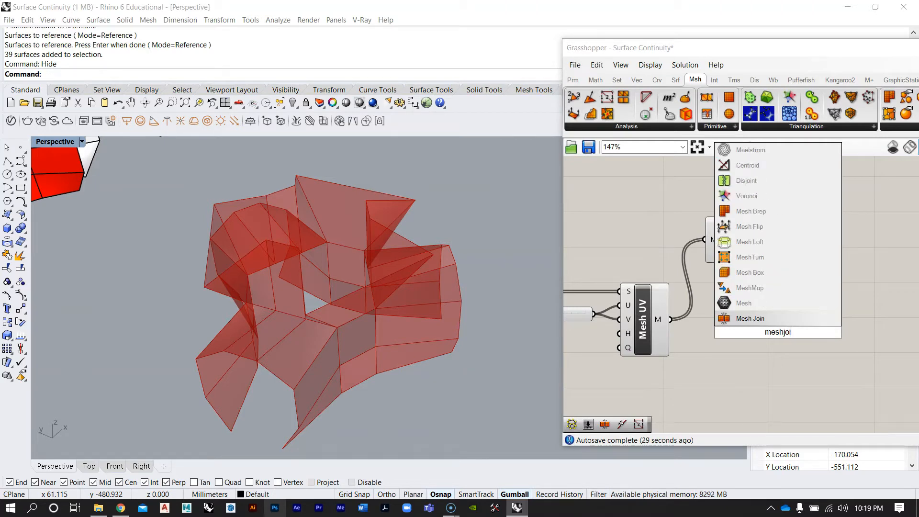
pyautogui.click(756, 318)
pyautogui.scroll(1, 771, 326)
pyautogui.moveTo(654, 319); pyautogui.dragTo(777, 329)
pyautogui.moveTo(798, 323)
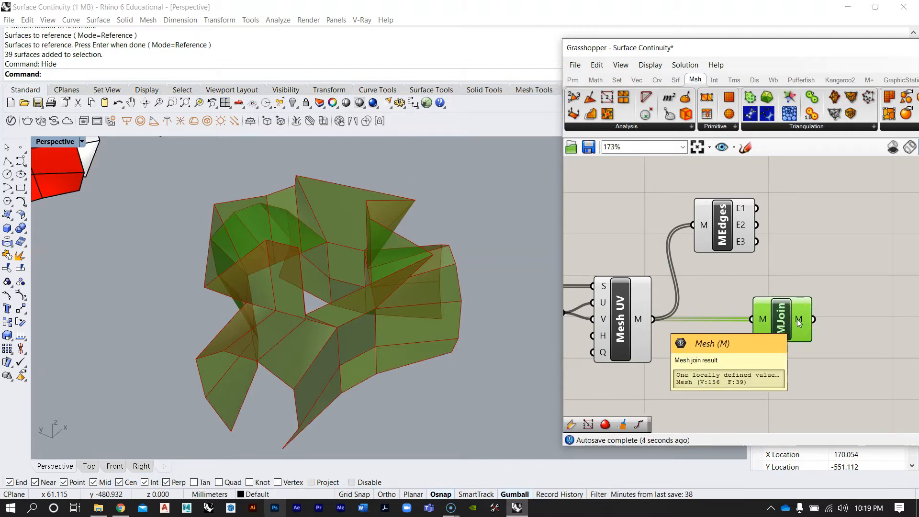
pyautogui.moveTo(762, 320)
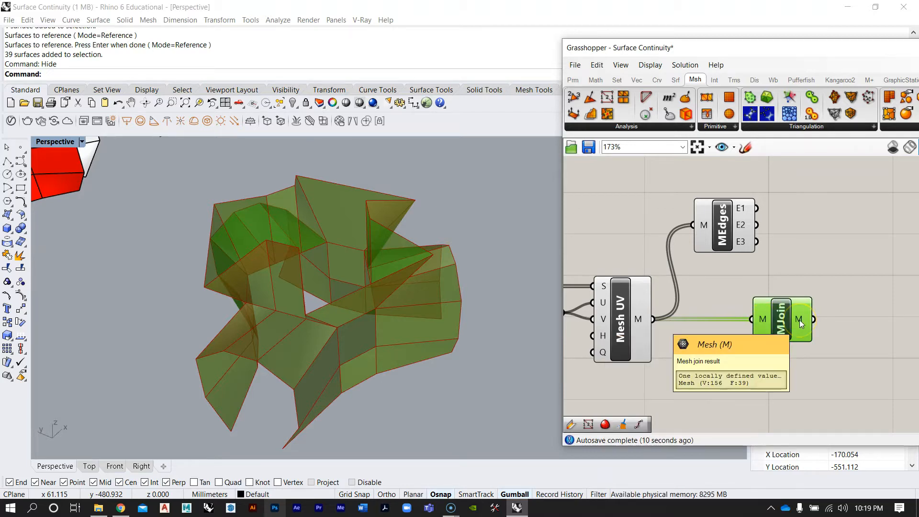
# Space the Mesh Join and Mesh Edges components farther from Mesh UV and turn off the Mesh UV component's preview
pyautogui.moveTo(788, 321); pyautogui.dragTo(860, 325)
pyautogui.click(852, 280)
pyautogui.scroll(-5, 781, 275)
pyautogui.moveTo(781, 275); pyautogui.dragTo(751, 301, button='right')
pyautogui.scroll(1, 751, 301)
pyautogui.moveTo(719, 274); pyautogui.dragTo(738, 269)
pyautogui.scroll(-1, 766, 287)
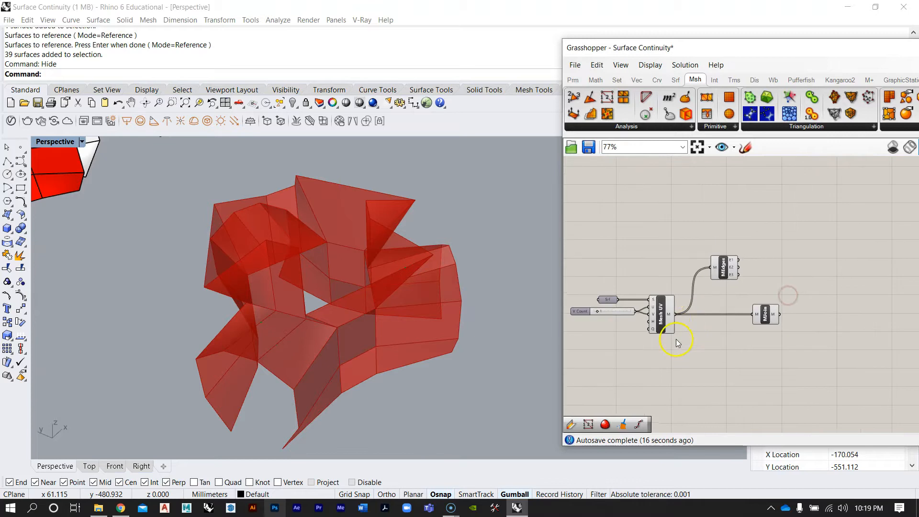
pyautogui.rightClick(662, 313)
pyautogui.click(685, 334)
# Examine the Align Vertices component that follows Mesh Join in the existing definition
pyautogui.moveTo(713, 248); pyautogui.dragTo(679, 280, button='right')
pyautogui.moveTo(738, 288); pyautogui.dragTo(715, 306, button='right')
pyautogui.scroll(-5, 761, 263)
pyautogui.moveTo(761, 263); pyautogui.dragTo(723, 316, button='right')
pyautogui.scroll(4, 694, 246)
pyautogui.scroll(4, 688, 183)
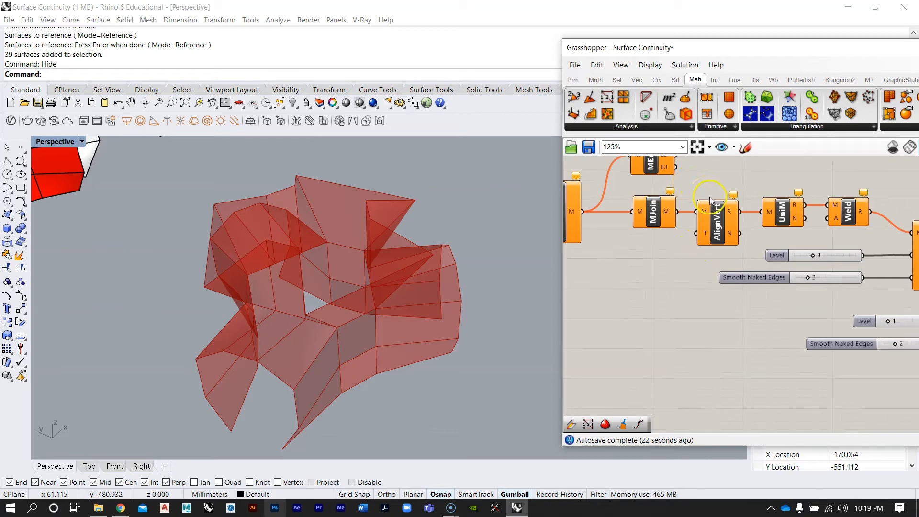
pyautogui.scroll(2, 715, 200)
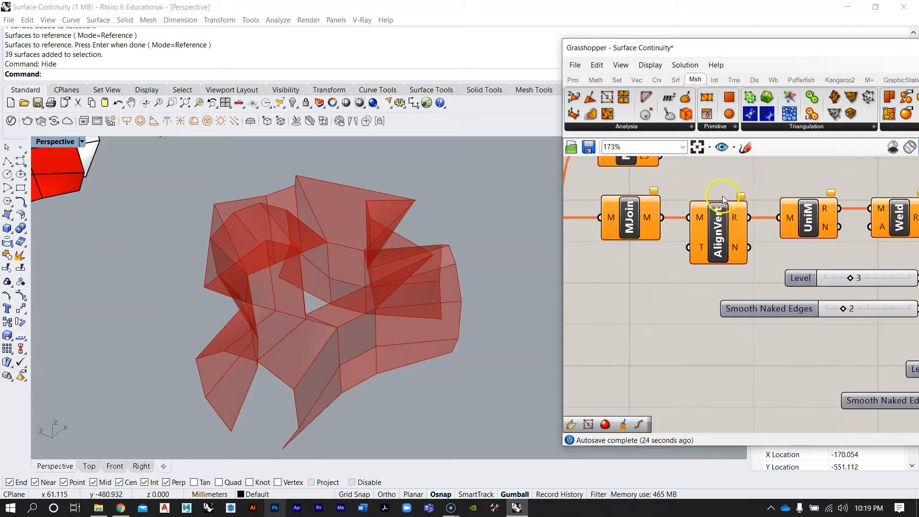
# Add an Align Vertices component after the lower chain's mesh join and feed the joined mesh into its mesh input
pyautogui.moveTo(716, 223)
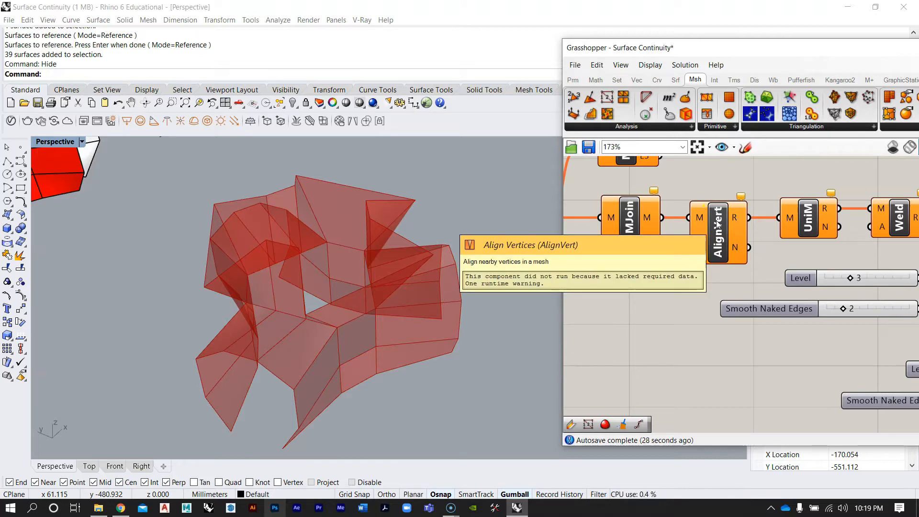
pyautogui.scroll(-5, 717, 224)
pyautogui.moveTo(732, 322); pyautogui.dragTo(730, 310, button='right')
pyautogui.scroll(-5, 723, 279)
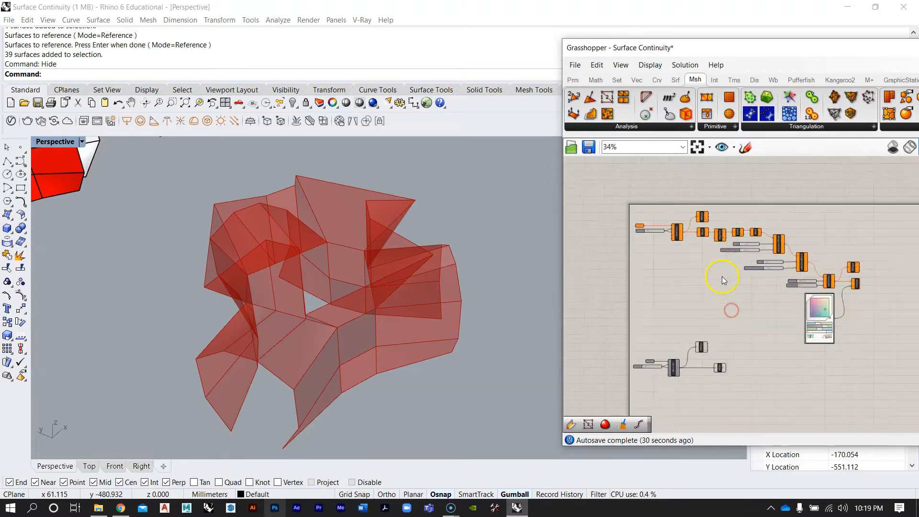
pyautogui.scroll(9, 734, 368)
pyautogui.doubleClick(744, 369)
pyautogui.write('alig')
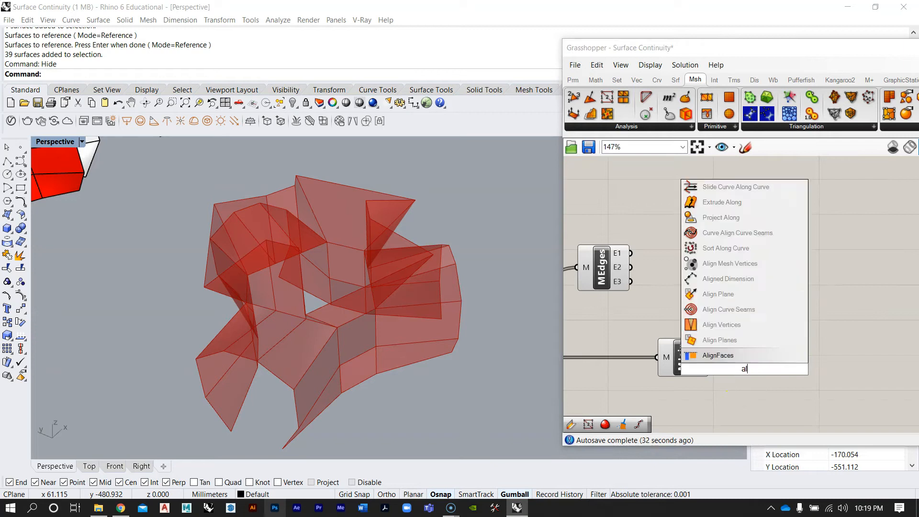
pyautogui.click(739, 328)
pyautogui.moveTo(762, 379); pyautogui.dragTo(731, 328, button='right')
pyautogui.moveTo(714, 327); pyautogui.dragTo(779, 314)
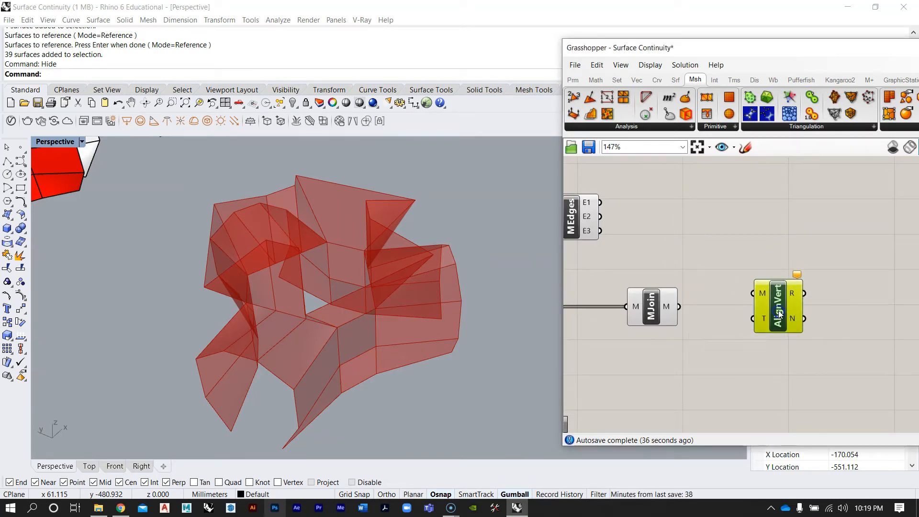
pyautogui.moveTo(682, 312); pyautogui.dragTo(734, 312)
# Examine the previewed aligned mesh up close where neighbouring faces meet along the open edges and corners
pyautogui.scroll(6, 495, 283)
pyautogui.moveTo(455, 290); pyautogui.dragTo(382, 327, button='right')
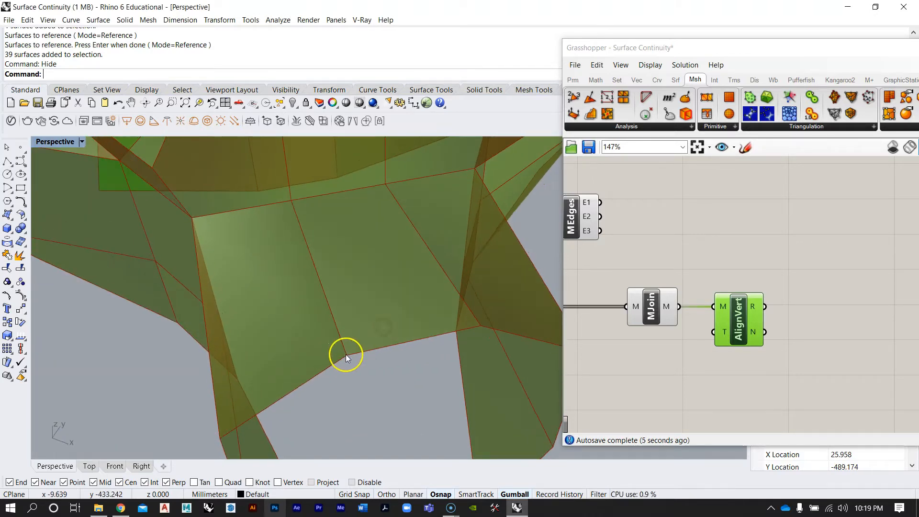
pyautogui.moveTo(476, 322); pyautogui.dragTo(279, 235, button='right')
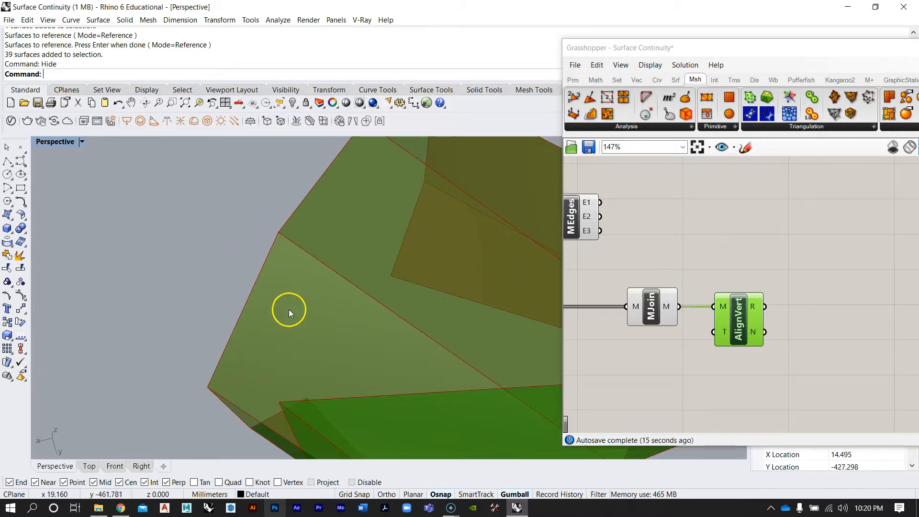
pyautogui.scroll(2, 289, 232)
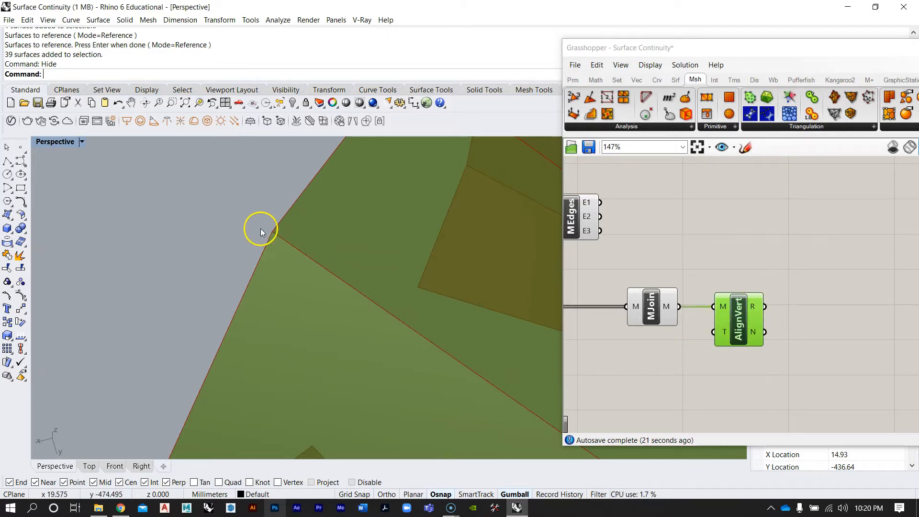
pyautogui.moveTo(260, 228); pyautogui.dragTo(344, 297, button='right')
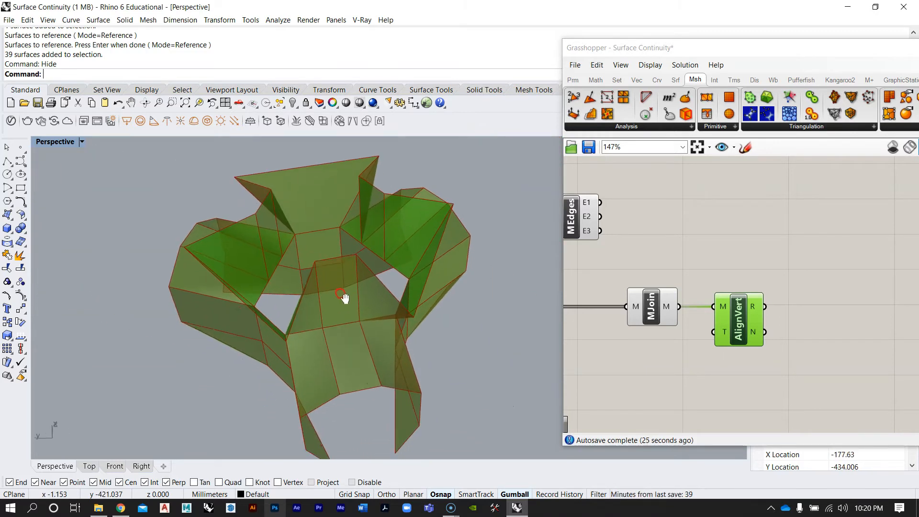
pyautogui.scroll(10, 375, 386)
pyautogui.moveTo(420, 394); pyautogui.dragTo(408, 392, button='right')
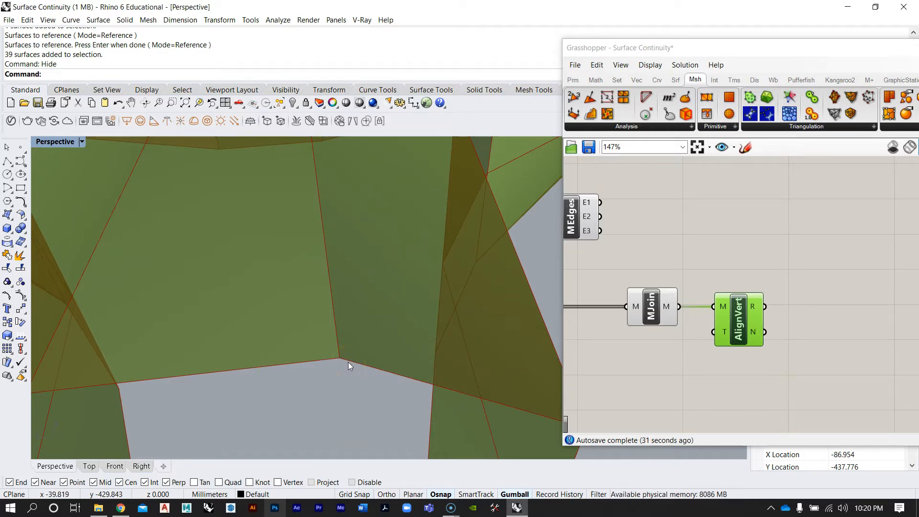
pyautogui.scroll(-10, 348, 362)
pyautogui.moveTo(354, 358)
pyautogui.mouseDown(button='right')
pyautogui.moveTo(412, 321)
pyautogui.moveTo(396, 318)
pyautogui.moveTo(321, 369)
pyautogui.moveTo(340, 360)
pyautogui.mouseUp(button='right')
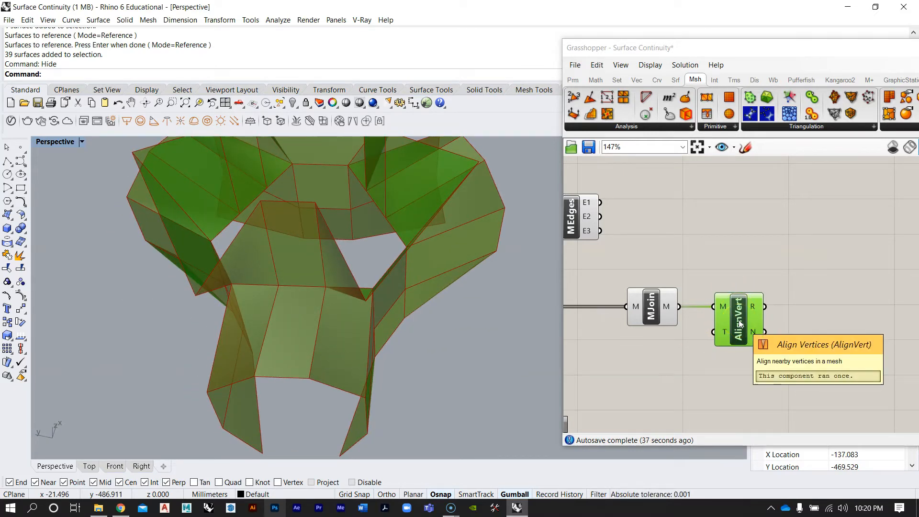
# Add a Unify Mesh component after the Align Vertices component in the lower chain
pyautogui.scroll(-2, 723, 318)
pyautogui.scroll(-5, 706, 234)
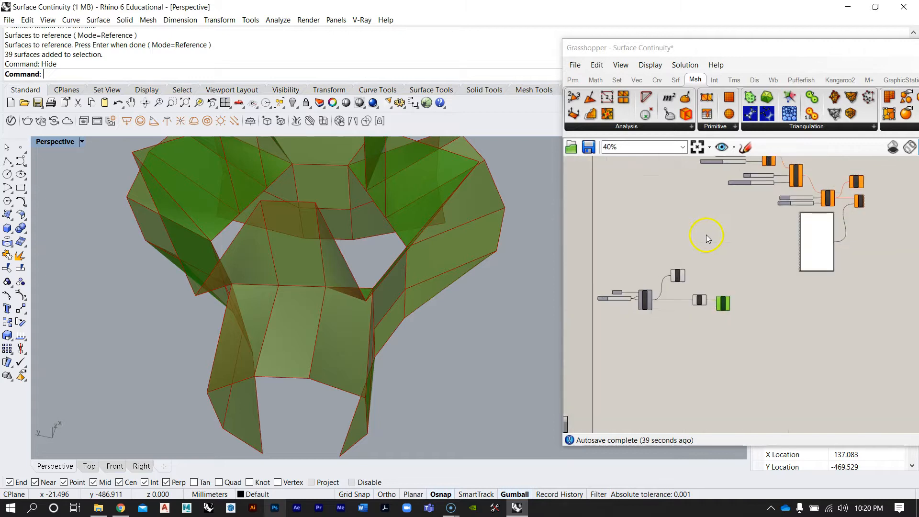
pyautogui.scroll(5, 710, 232)
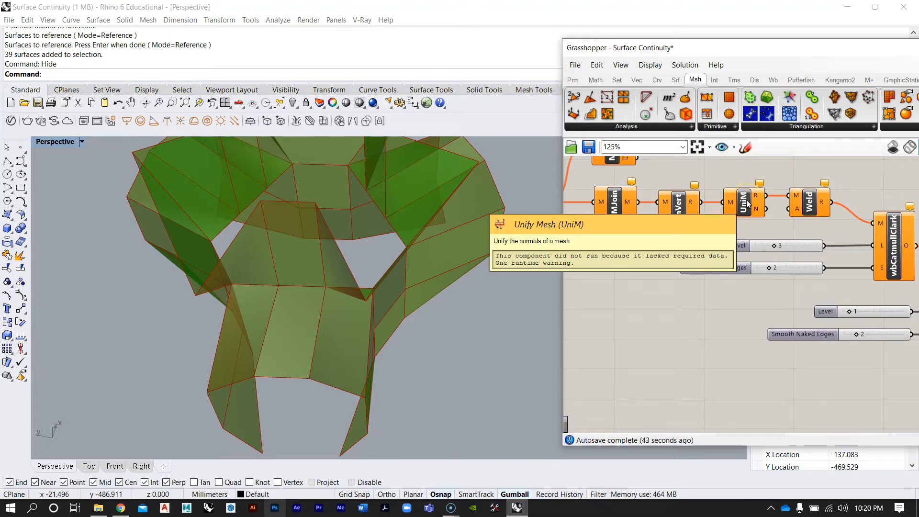
pyautogui.scroll(-5, 746, 203)
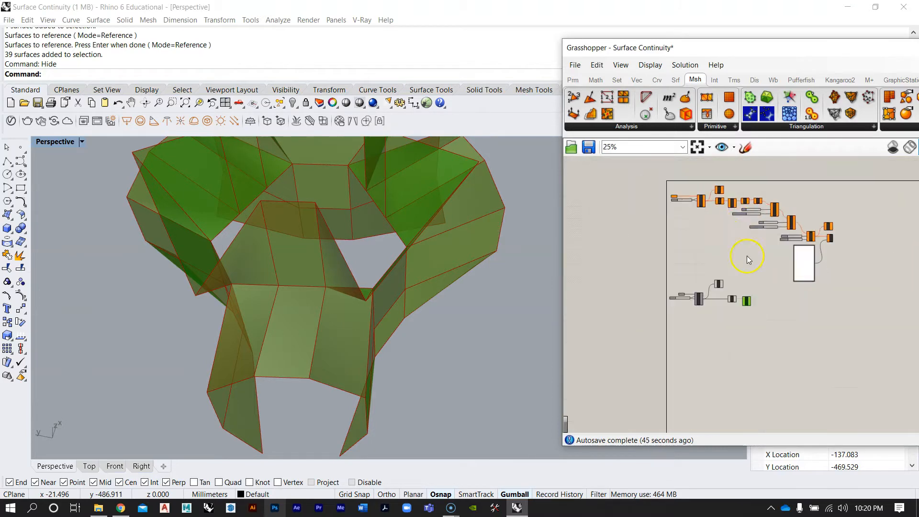
pyautogui.scroll(4, 755, 296)
pyautogui.doubleClick(755, 277)
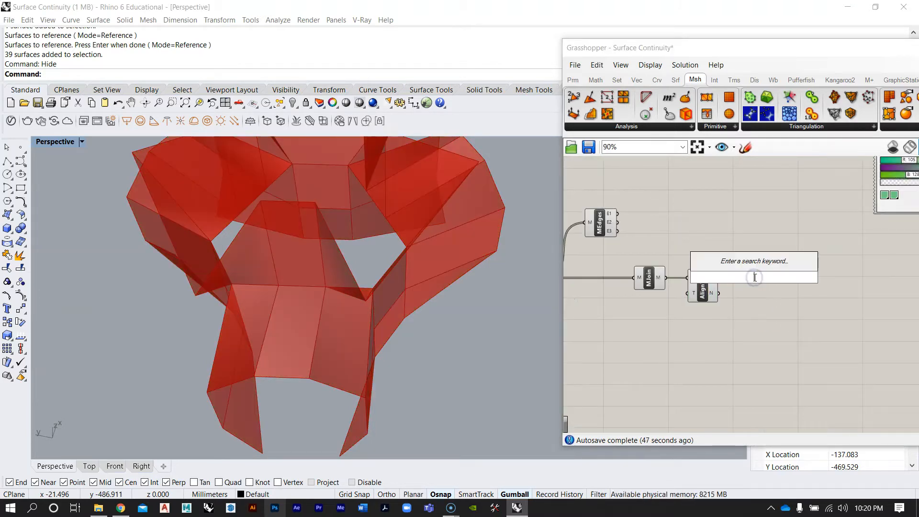
pyautogui.write('unify')
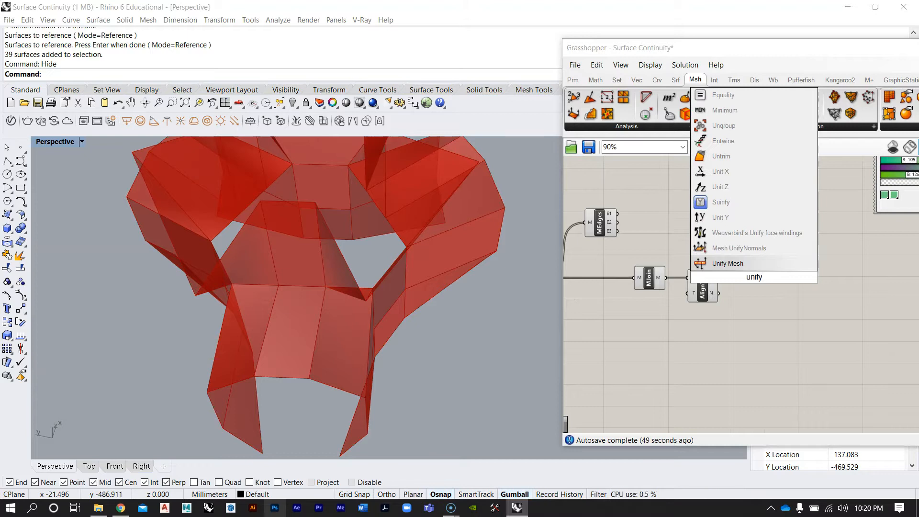
pyautogui.click(743, 268)
pyautogui.scroll(-3, 742, 268)
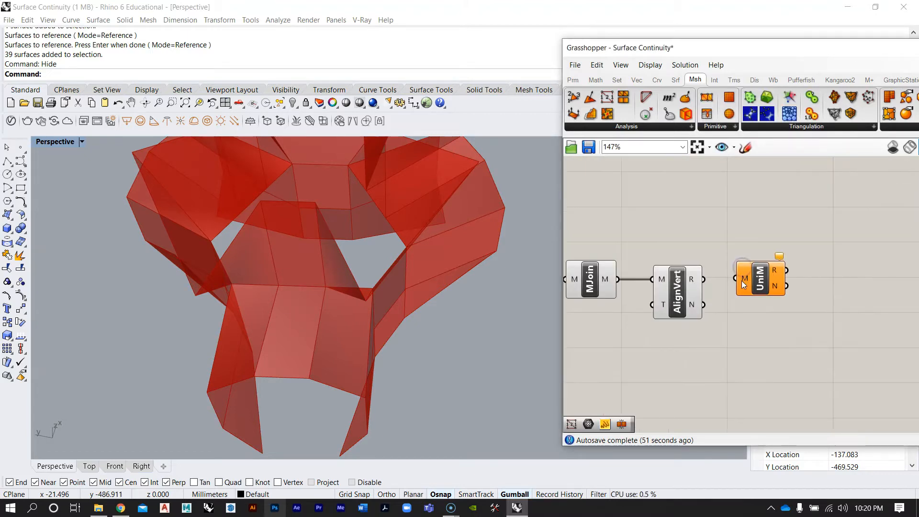
# Connect the Align Vertices result to the mesh input of the Unify Mesh component
pyautogui.scroll(5, 684, 228)
pyautogui.scroll(-6, 701, 221)
pyautogui.moveTo(717, 418); pyautogui.dragTo(736, 344, button='right')
pyautogui.scroll(7, 721, 327)
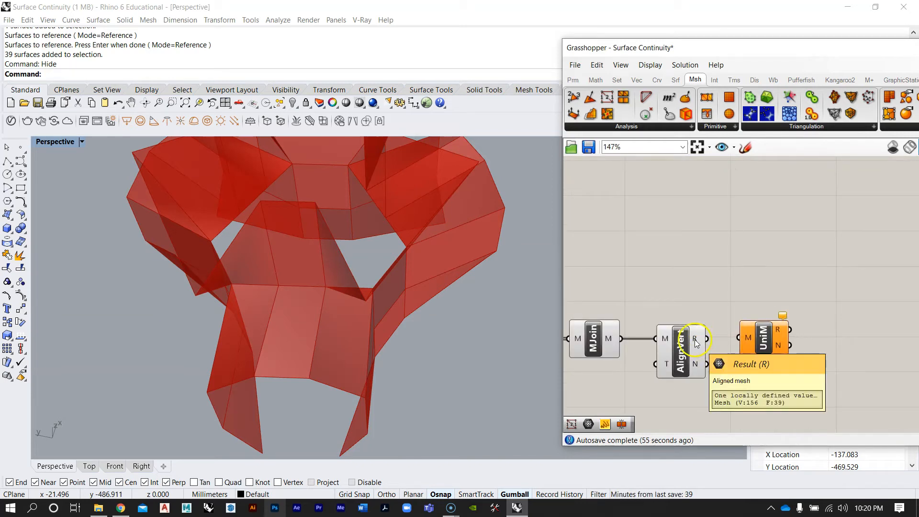
pyautogui.moveTo(707, 339); pyautogui.dragTo(770, 340)
# Turn off the preview of the lower chain's mesh join and Align Vertices components
pyautogui.scroll(-4, 785, 338)
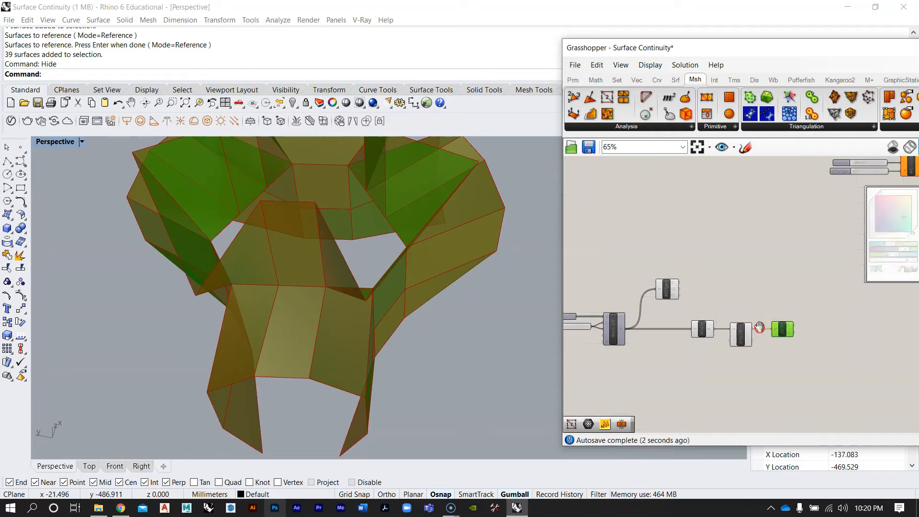
pyautogui.moveTo(753, 378); pyautogui.dragTo(663, 333)
pyautogui.middleClick(663, 332)
pyautogui.click(697, 288)
pyautogui.click(721, 259)
# Show the hidden surfaces and highlight the Unify Mesh result over them to compare the front and back faces
pyautogui.moveTo(363, 312)
pyautogui.mouseDown(button='right')
pyautogui.moveTo(445, 261)
pyautogui.moveTo(429, 306)
pyautogui.moveTo(357, 326)
pyautogui.mouseUp(button='right')
pyautogui.press('Return')
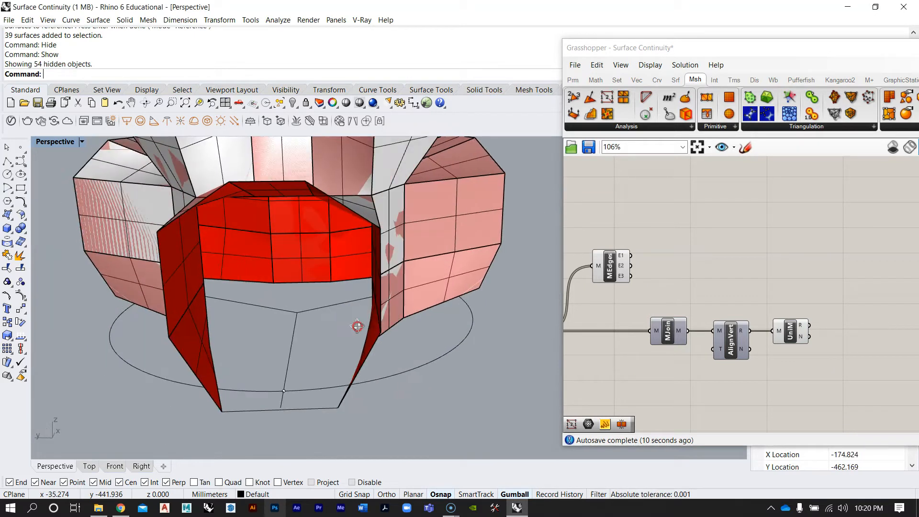
pyautogui.moveTo(391, 287); pyautogui.dragTo(316, 320, button='right')
pyautogui.moveTo(283, 245); pyautogui.dragTo(299, 235, button='right')
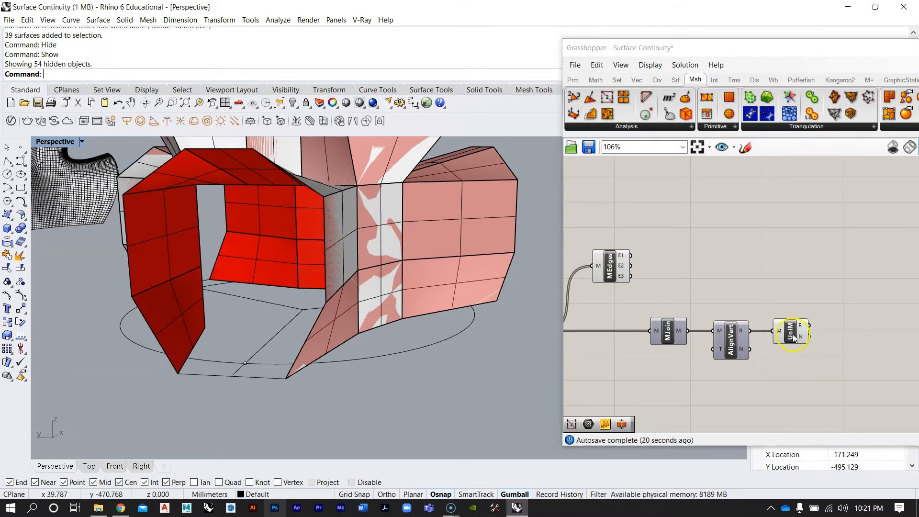
pyautogui.click(793, 337)
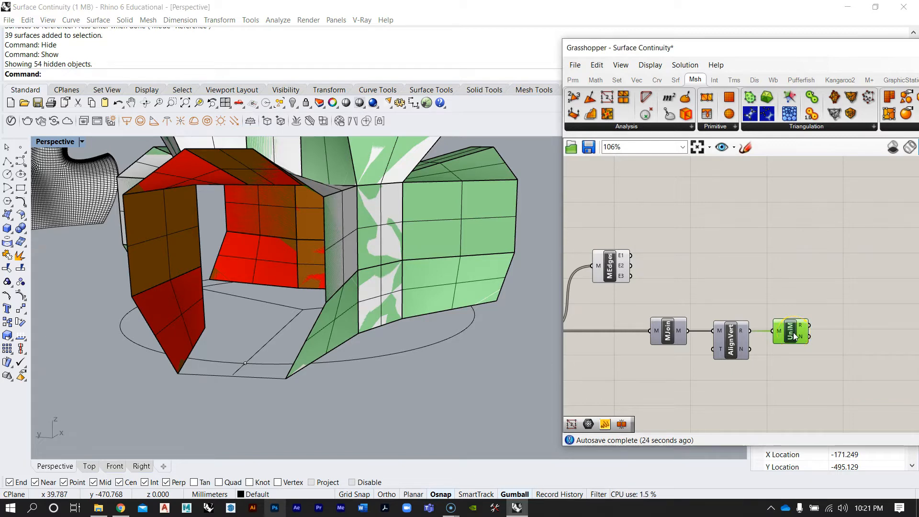
pyautogui.moveTo(433, 289); pyautogui.dragTo(341, 288, button='right')
# Undo the last Show command in the model and deselect the Unify Mesh component
pyautogui.click(357, 290)
pyautogui.click(357, 290)
pyautogui.hotkey('ctrl', 'z')
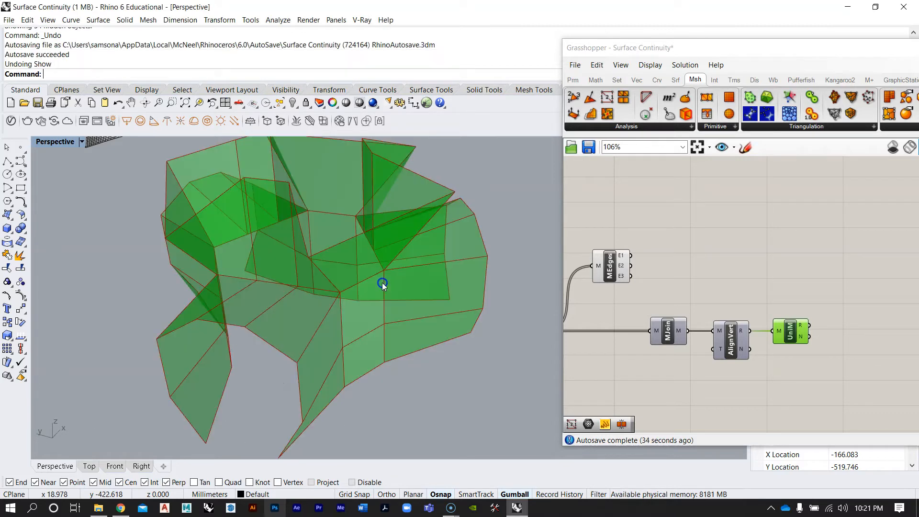
pyautogui.scroll(-5, 377, 289)
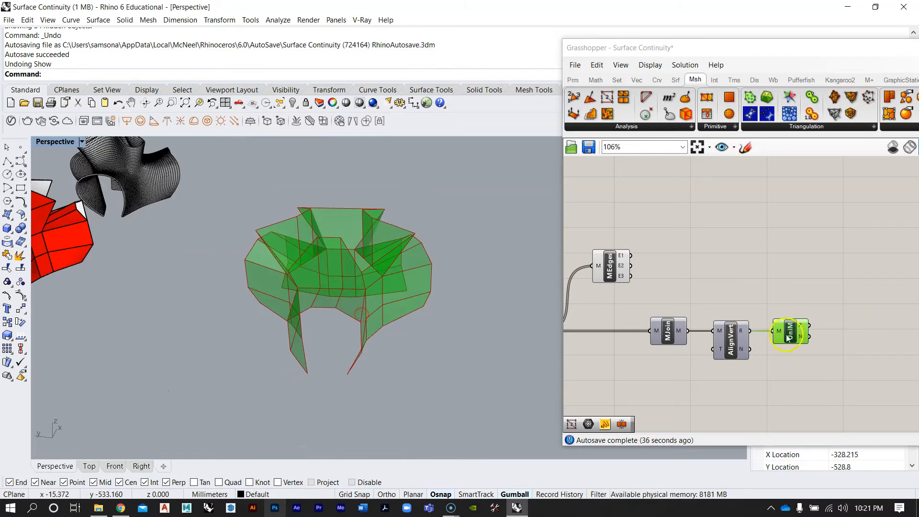
pyautogui.scroll(2, 742, 330)
pyautogui.moveTo(412, 321); pyautogui.dragTo(389, 292, button='right')
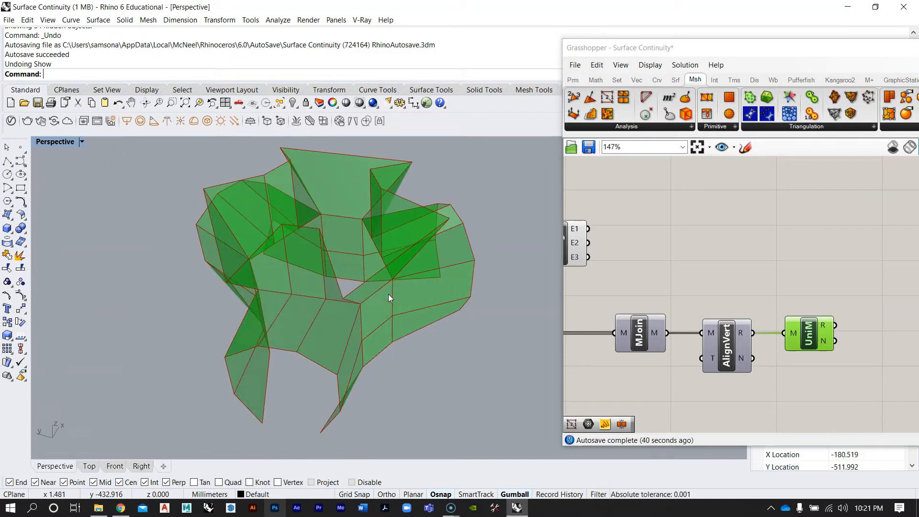
pyautogui.click(754, 211)
# Add a Weld Mesh component after Unify Mesh and connect the unified mesh result to its mesh input
pyautogui.scroll(-6, 737, 258)
pyautogui.scroll(6, 744, 237)
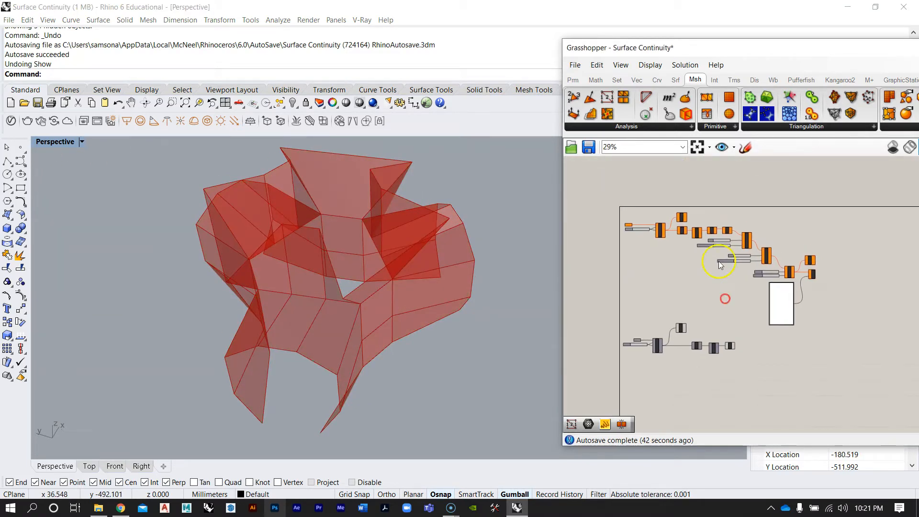
pyautogui.moveTo(749, 235)
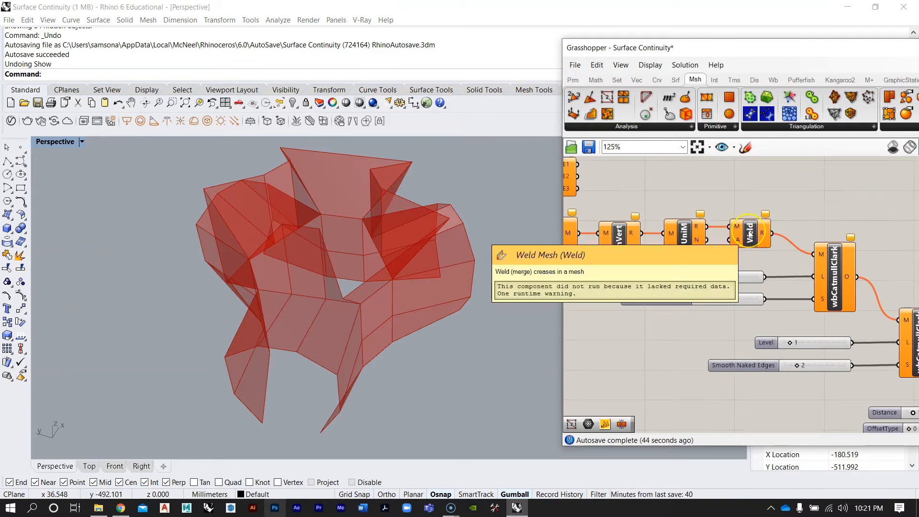
pyautogui.scroll(-3, 749, 235)
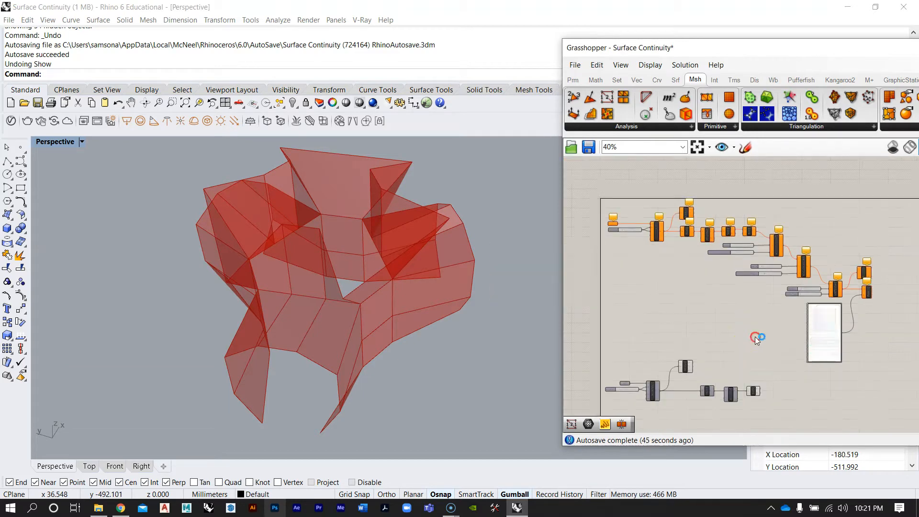
pyautogui.doubleClick(789, 346)
pyautogui.write('weld')
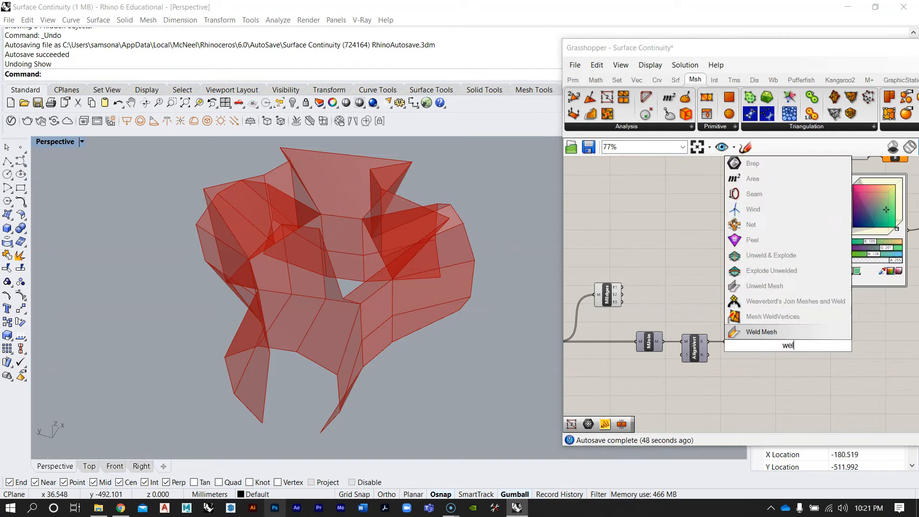
pyautogui.click(762, 334)
pyautogui.scroll(2, 759, 348)
pyautogui.moveTo(749, 334); pyautogui.dragTo(791, 342)
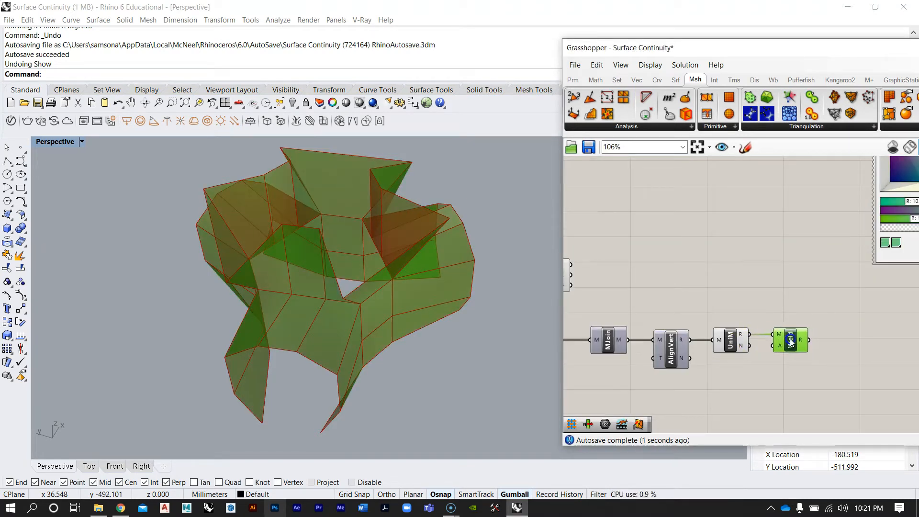
pyautogui.click(781, 317)
# Examine the welded mesh preview up close at the vertices shared by adjoining faces along the lower openings
pyautogui.moveTo(416, 234); pyautogui.dragTo(436, 297, button='right')
pyautogui.scroll(5, 182, 313)
pyautogui.moveTo(395, 360); pyautogui.dragTo(417, 369, button='right')
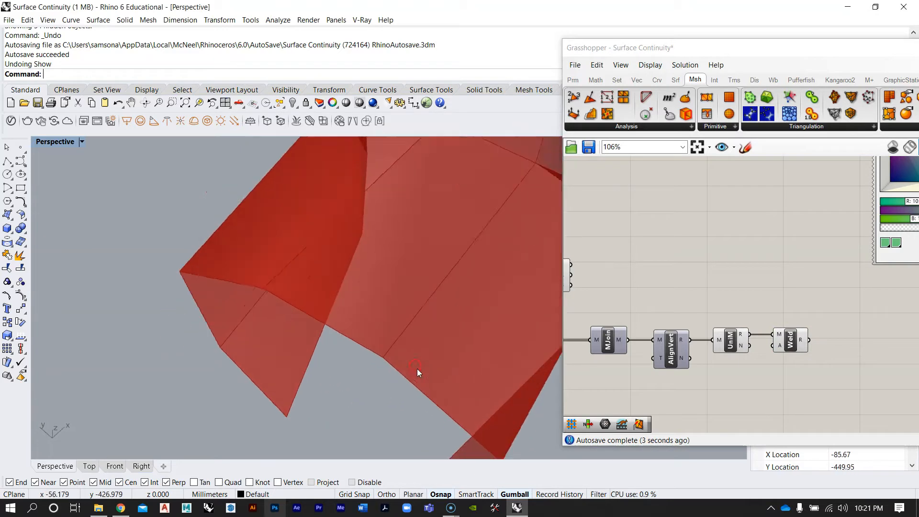
pyautogui.scroll(3, 418, 368)
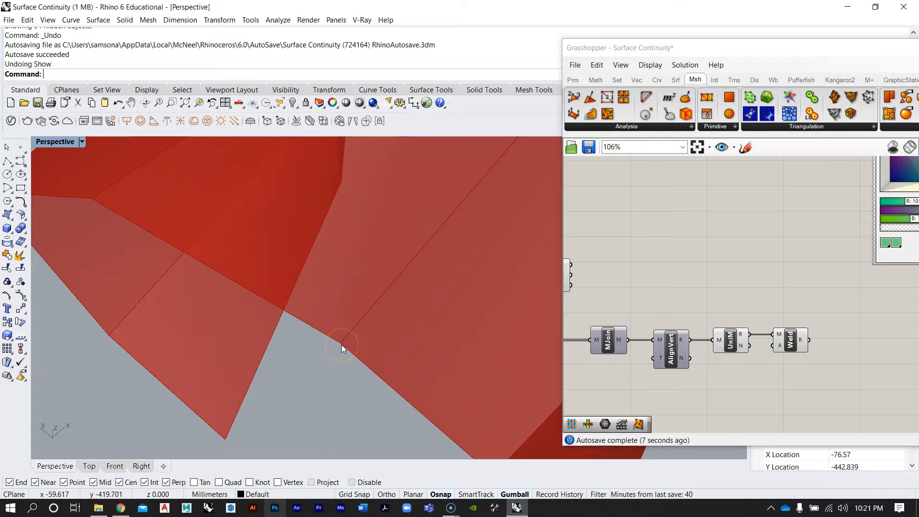
pyautogui.scroll(-5, 383, 312)
pyautogui.moveTo(383, 314); pyautogui.dragTo(421, 219, button='right')
pyautogui.scroll(-4, 380, 341)
pyautogui.scroll(6, 382, 341)
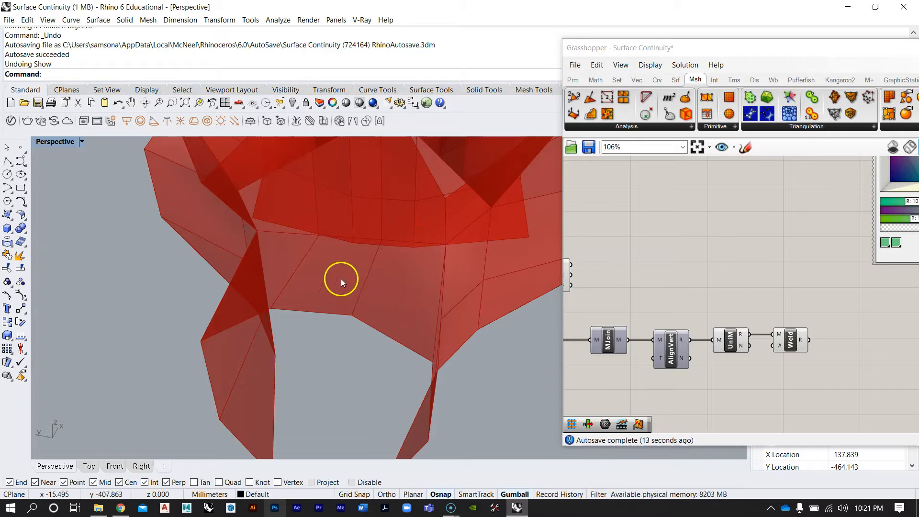
pyautogui.scroll(3, 325, 288)
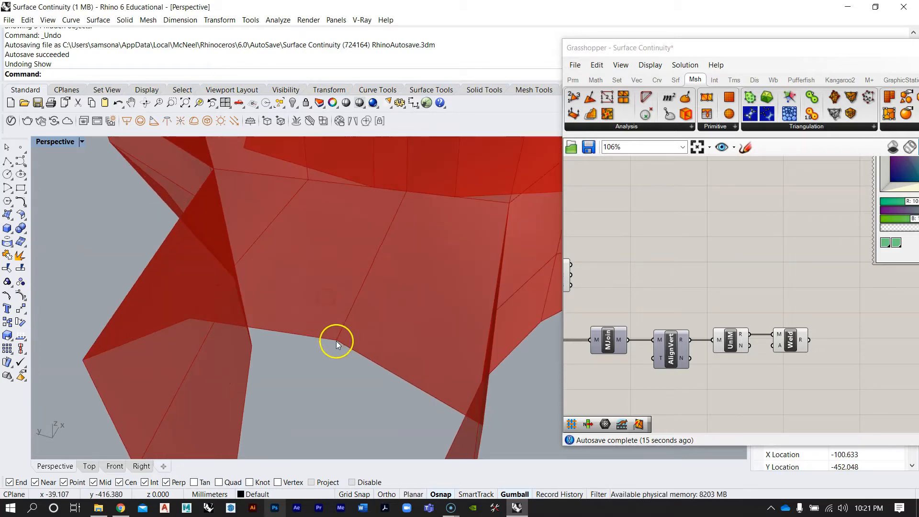
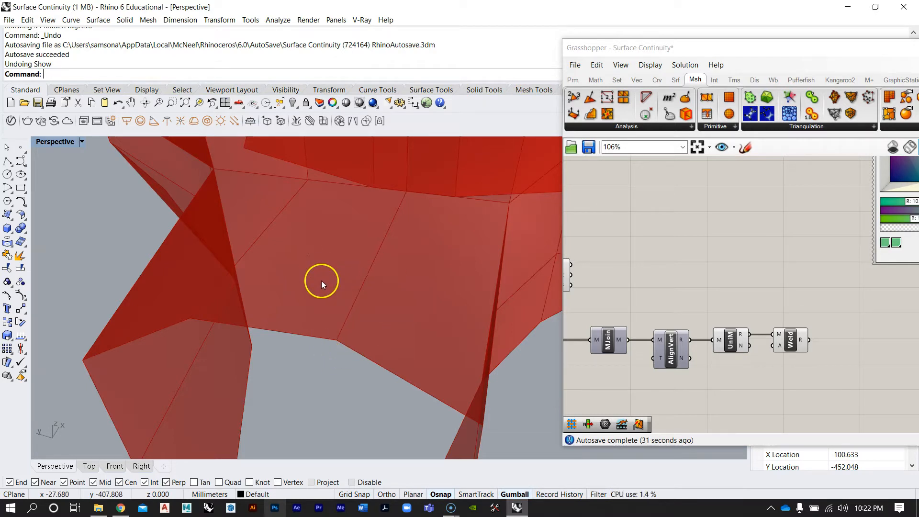
# Highlight the Weld Mesh result and examine the welded mesh from several angles around its joined faces and openings
pyautogui.scroll(3, 794, 317)
pyautogui.click(783, 348)
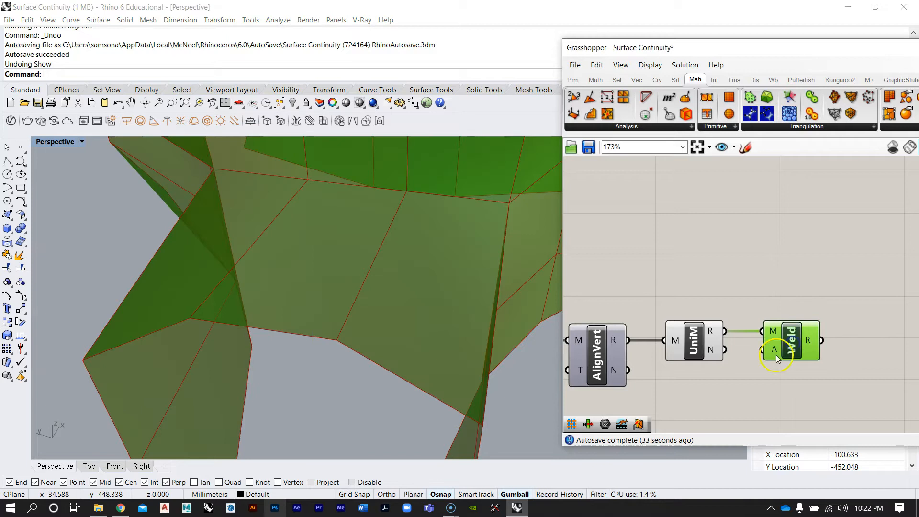
pyautogui.moveTo(383, 281); pyautogui.dragTo(336, 305, button='right')
pyautogui.scroll(-8, 336, 305)
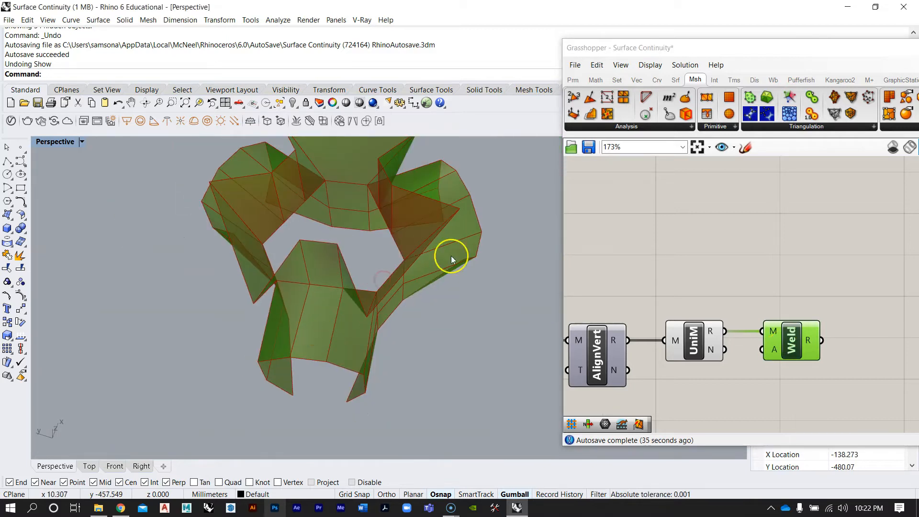
pyautogui.moveTo(254, 366); pyautogui.dragTo(353, 324, button='right')
pyautogui.scroll(4, 337, 342)
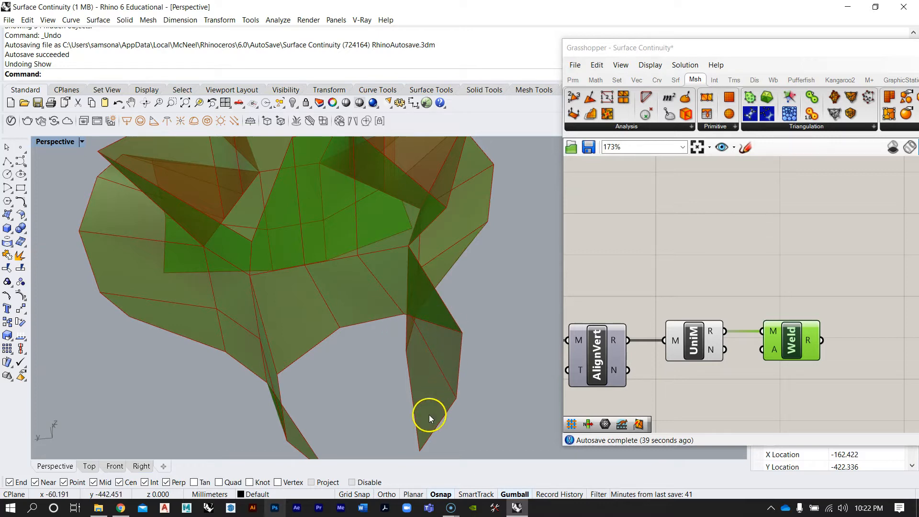
pyautogui.moveTo(328, 402); pyautogui.dragTo(391, 399, button='right')
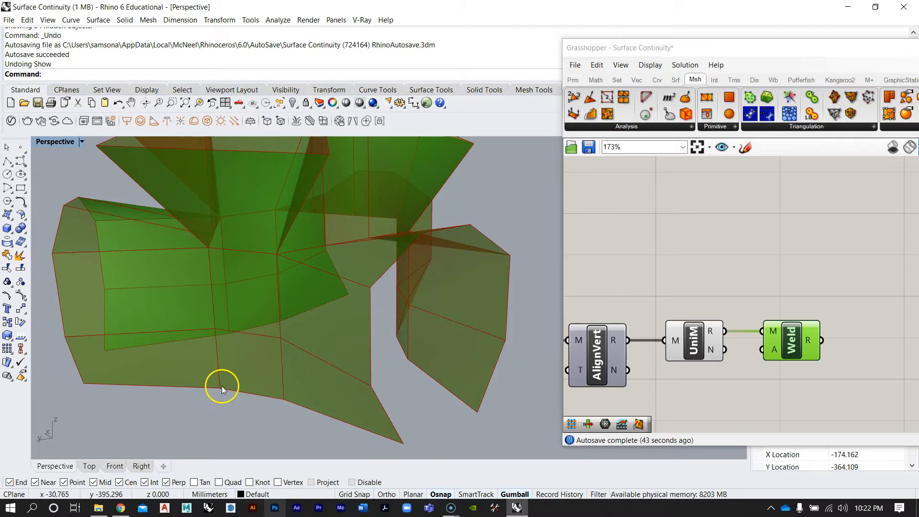
pyautogui.moveTo(222, 386); pyautogui.dragTo(257, 334, button='right')
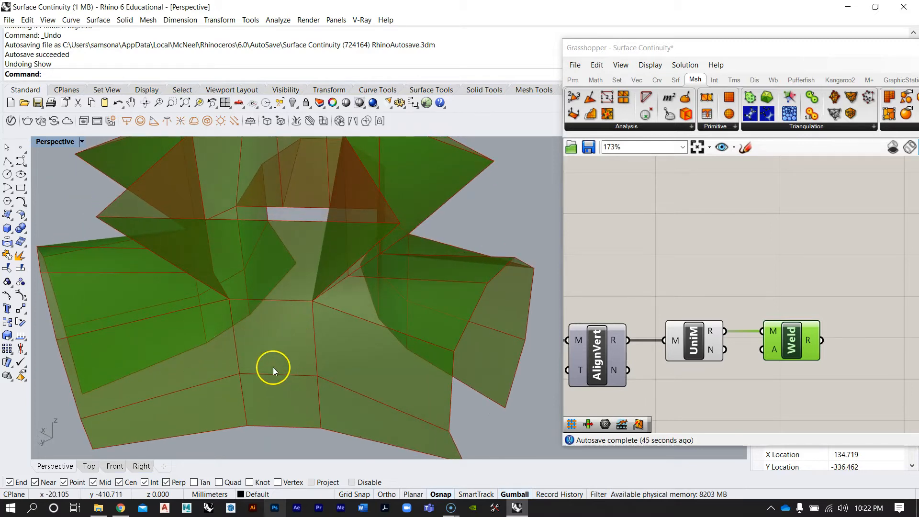
pyautogui.scroll(-6, 269, 338)
pyautogui.moveTo(306, 273); pyautogui.dragTo(302, 301, button='right')
pyautogui.scroll(-5, 263, 325)
pyautogui.scroll(5, 263, 325)
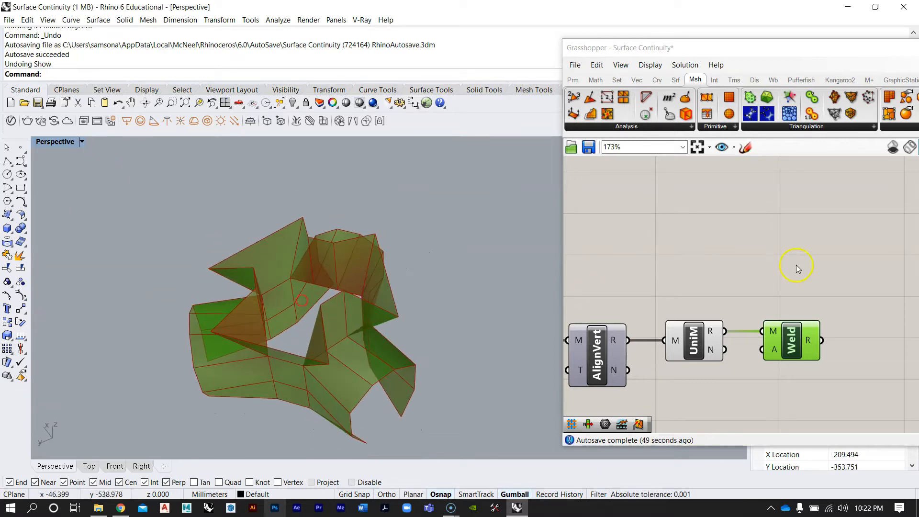
# Examine the reference definition's Catmull-Clark components after Weld Mesh and their Level and Smooth Naked Edges sliders
pyautogui.moveTo(824, 259); pyautogui.dragTo(761, 254, button='right')
pyautogui.scroll(-4, 710, 288)
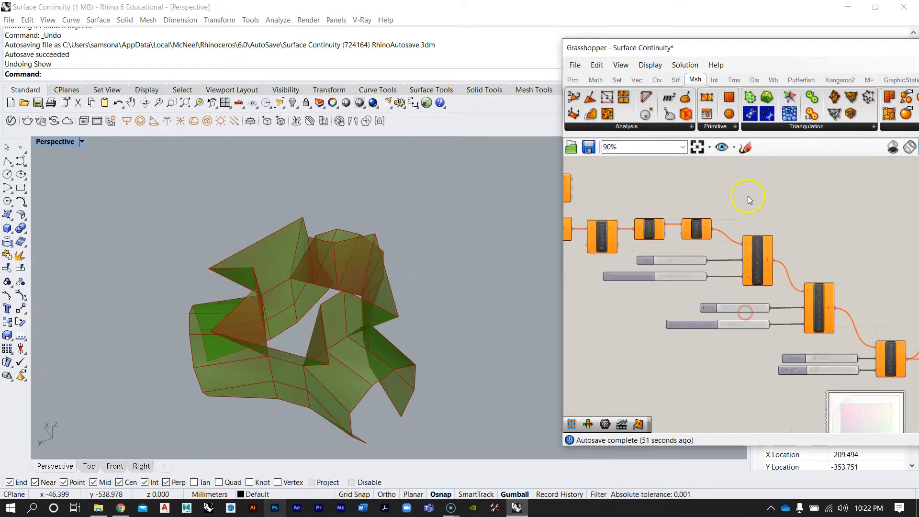
pyautogui.scroll(3, 742, 241)
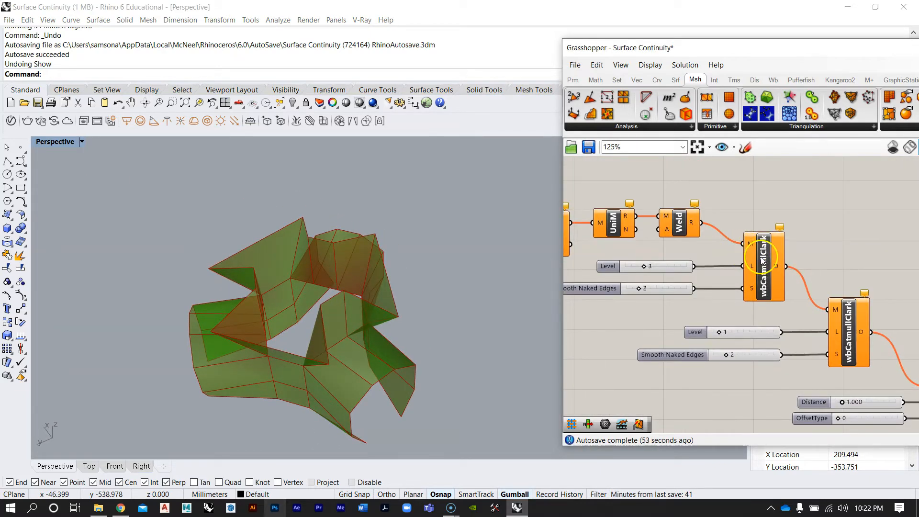
pyautogui.moveTo(660, 45); pyautogui.dragTo(496, 36)
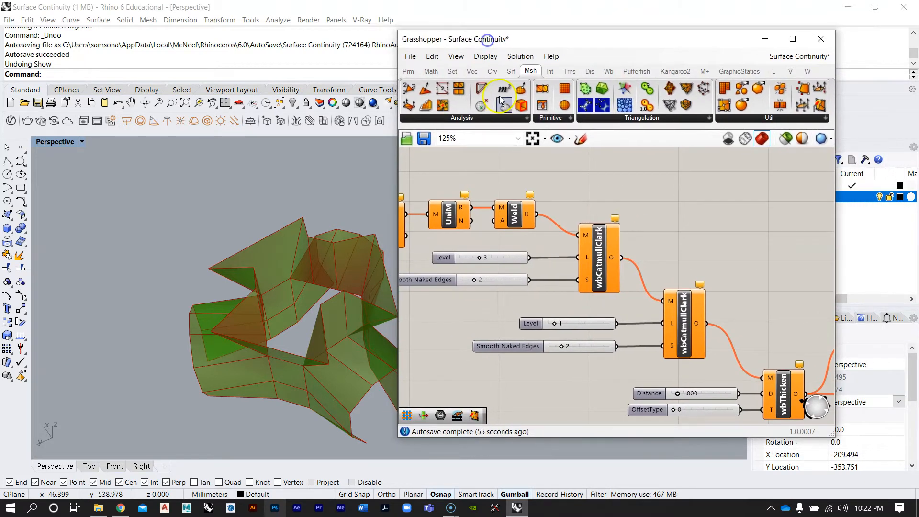
pyautogui.scroll(2, 592, 261)
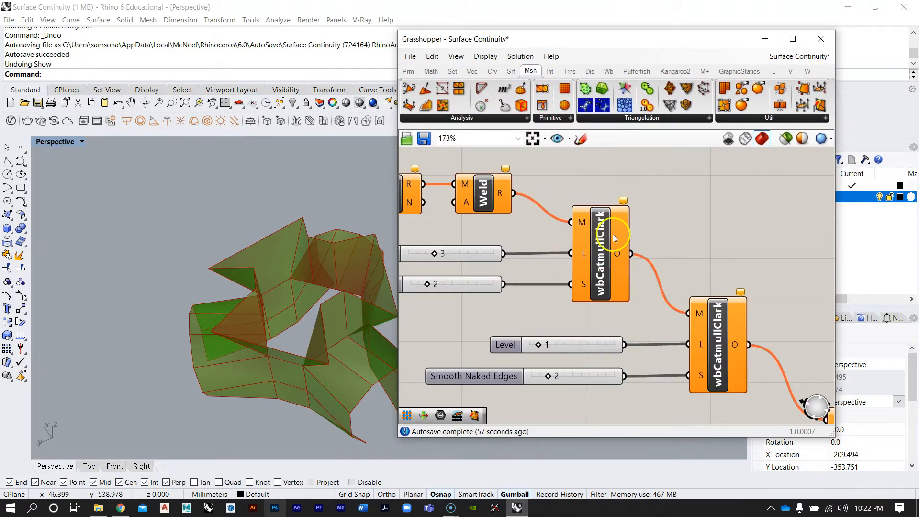
pyautogui.click(602, 258)
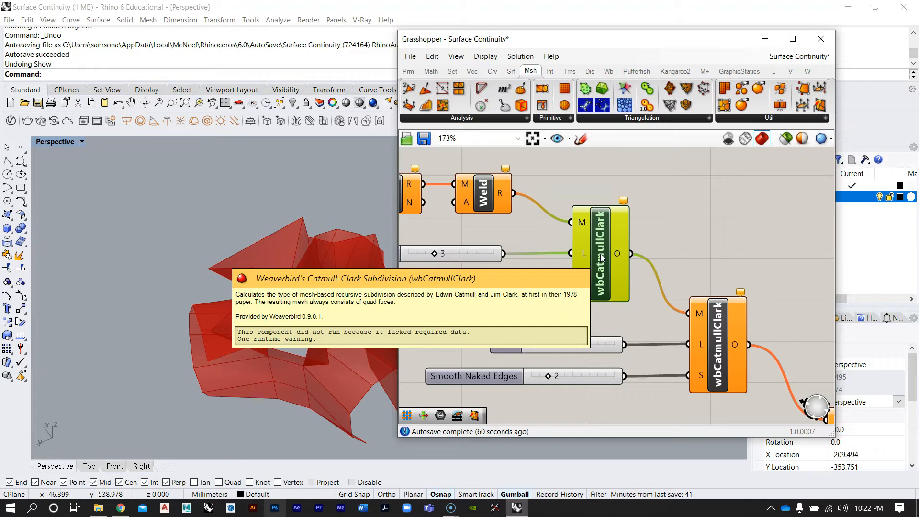
pyautogui.scroll(2, 500, 254)
pyautogui.click(474, 251)
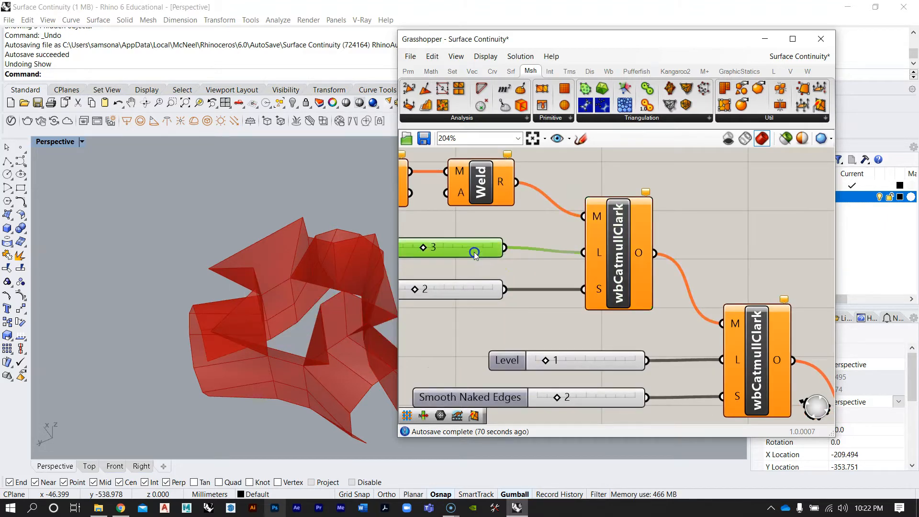
pyautogui.scroll(-3, 601, 238)
pyautogui.scroll(-2, 622, 253)
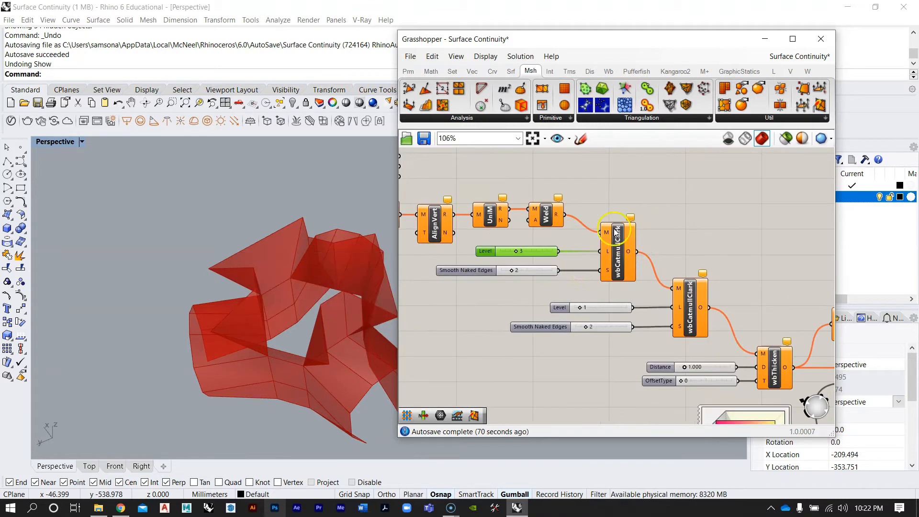
pyautogui.scroll(-2, 619, 252)
pyautogui.moveTo(390, 304); pyautogui.dragTo(279, 343, button='right')
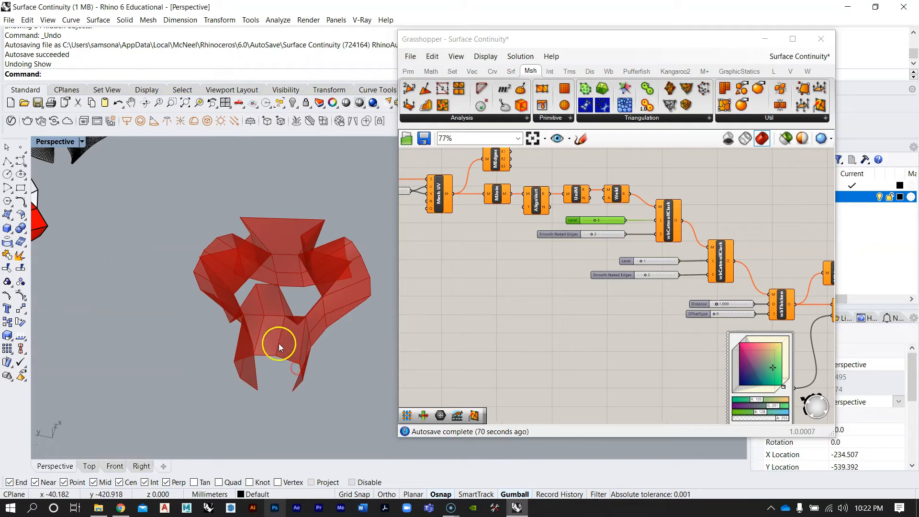
# Add a Weaverbird's Catmull-Clark Subdivision component after Weld Mesh in the rebuilt chain
pyautogui.moveTo(528, 324); pyautogui.dragTo(558, 275, button='right')
pyautogui.scroll(-5, 596, 256)
pyautogui.scroll(4, 593, 307)
pyautogui.scroll(-1, 699, 353)
pyautogui.moveTo(699, 353); pyautogui.dragTo(670, 330, button='right')
pyautogui.click(805, 71)
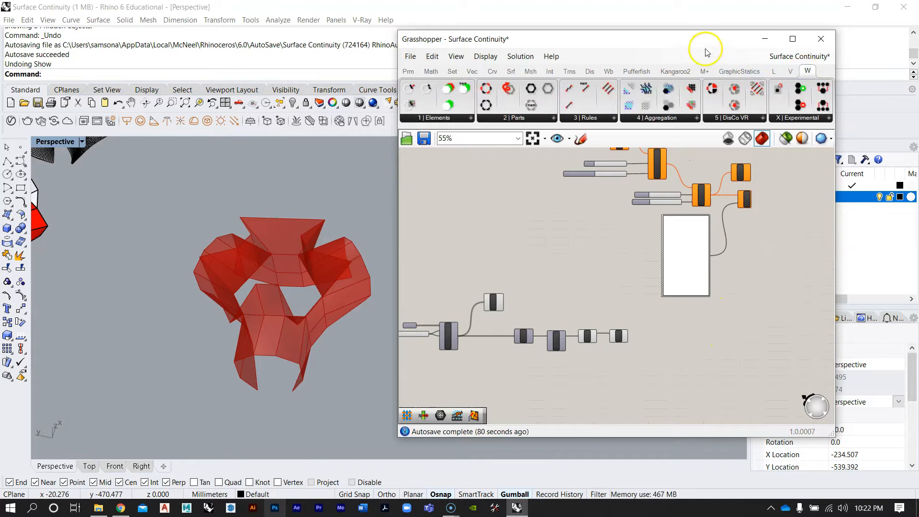
pyautogui.moveTo(706, 43); pyautogui.dragTo(575, 38)
pyautogui.moveTo(710, 67); pyautogui.dragTo(842, 73)
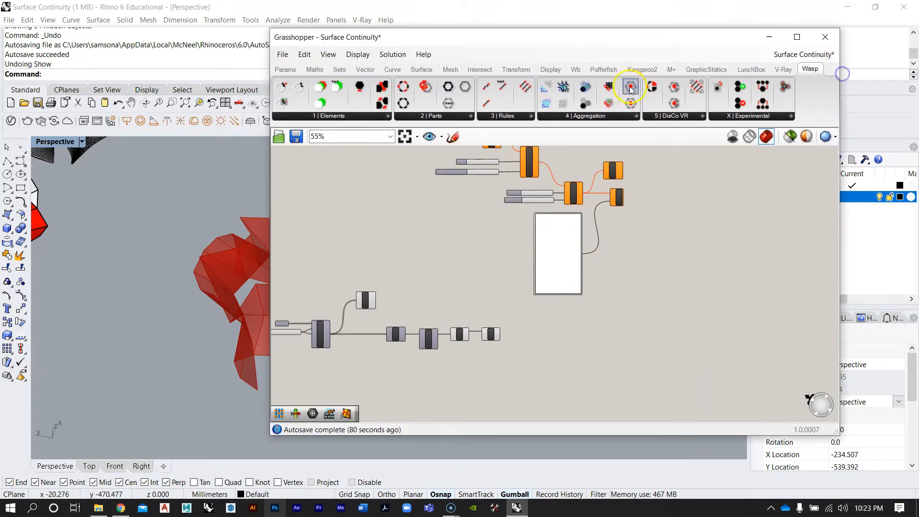
pyautogui.click(577, 70)
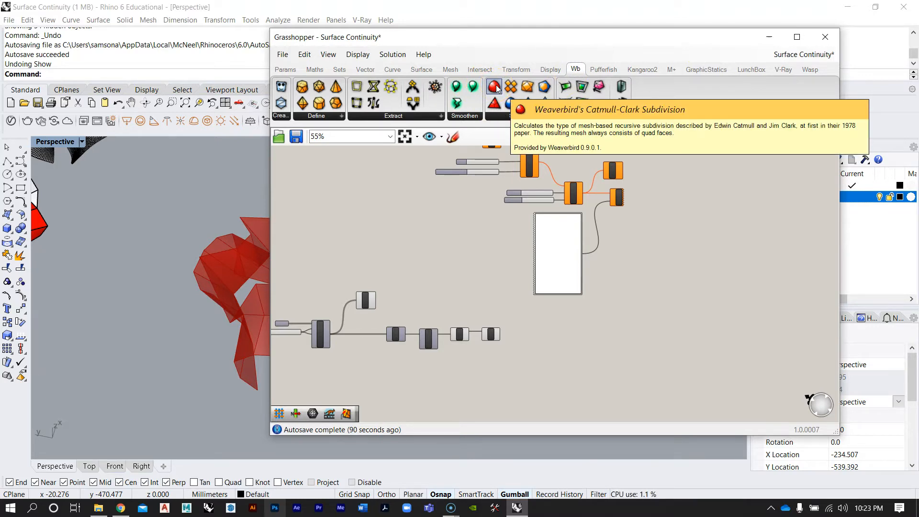
pyautogui.moveTo(495, 86); pyautogui.dragTo(522, 365)
pyautogui.scroll(5, 521, 368)
pyautogui.scroll(-6, 531, 336)
pyautogui.moveTo(546, 224); pyautogui.dragTo(521, 373, button='right')
pyautogui.scroll(5, 467, 171)
pyautogui.scroll(-5, 527, 186)
pyautogui.moveTo(542, 341); pyautogui.dragTo(524, 223, button='right')
pyautogui.scroll(3, 540, 294)
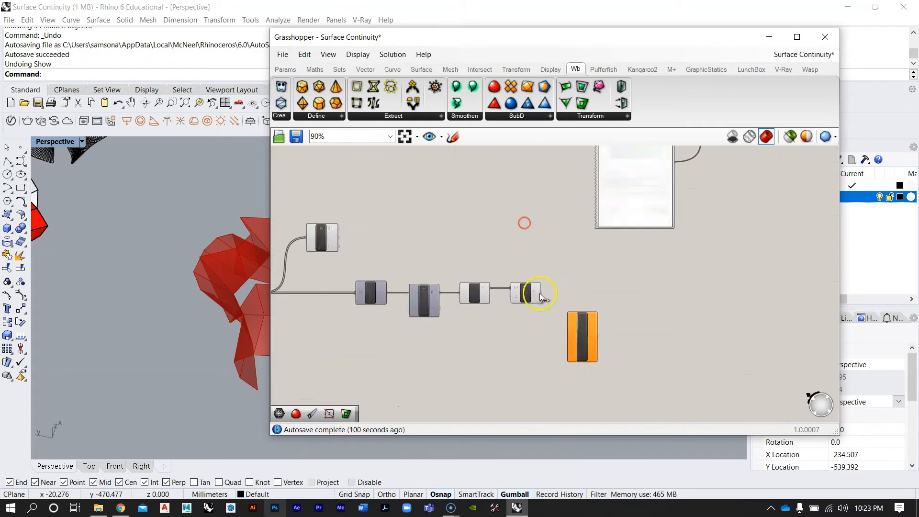
pyautogui.scroll(2, 541, 296)
# Turn off the Unify Mesh preview and connect the Weld Mesh result to the Catmull-Clark mesh input
pyautogui.rightClick(435, 292)
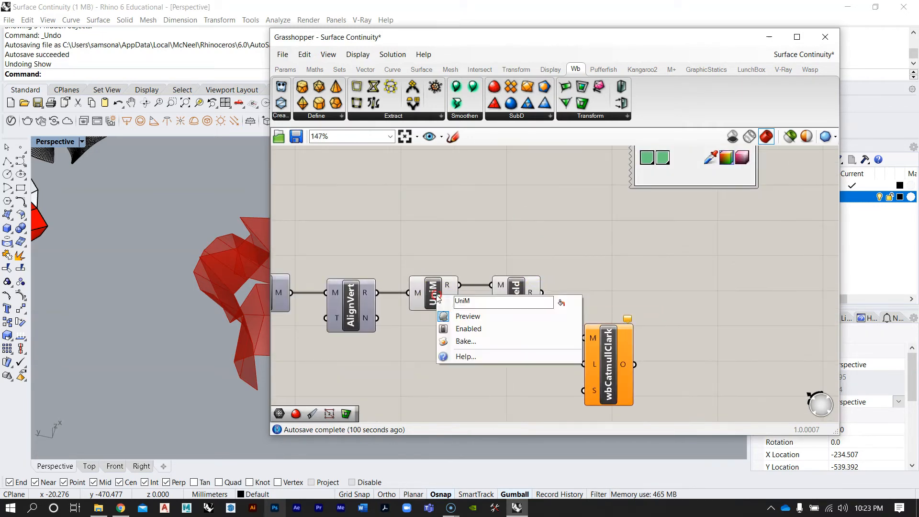
pyautogui.click(457, 315)
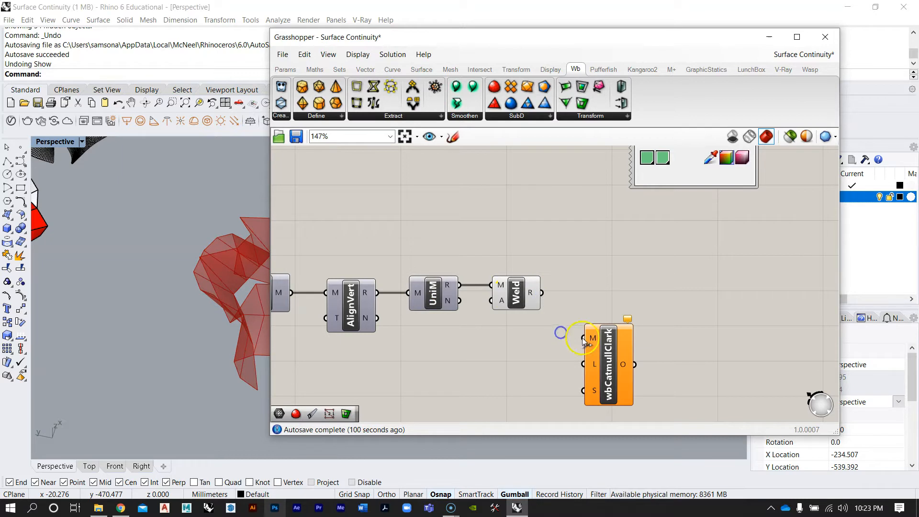
pyautogui.moveTo(607, 349); pyautogui.dragTo(604, 314)
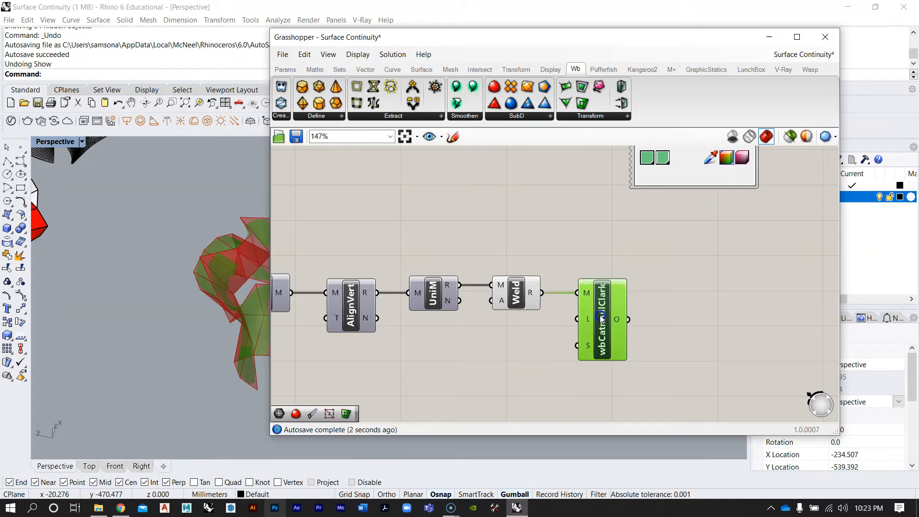
# Compare the highlighted Catmull-Clark subdivision with the welded mesh preview in the model from close up and from a distance
pyautogui.moveTo(462, 40); pyautogui.dragTo(614, 37)
pyautogui.moveTo(257, 320); pyautogui.dragTo(304, 244, button='right')
pyautogui.scroll(6, 293, 308)
pyautogui.moveTo(293, 307); pyautogui.dragTo(235, 418, button='right')
pyautogui.moveTo(356, 325); pyautogui.dragTo(365, 243, button='right')
pyautogui.scroll(-7, 288, 274)
pyautogui.moveTo(287, 274); pyautogui.dragTo(325, 196, button='right')
pyautogui.scroll(2, 695, 295)
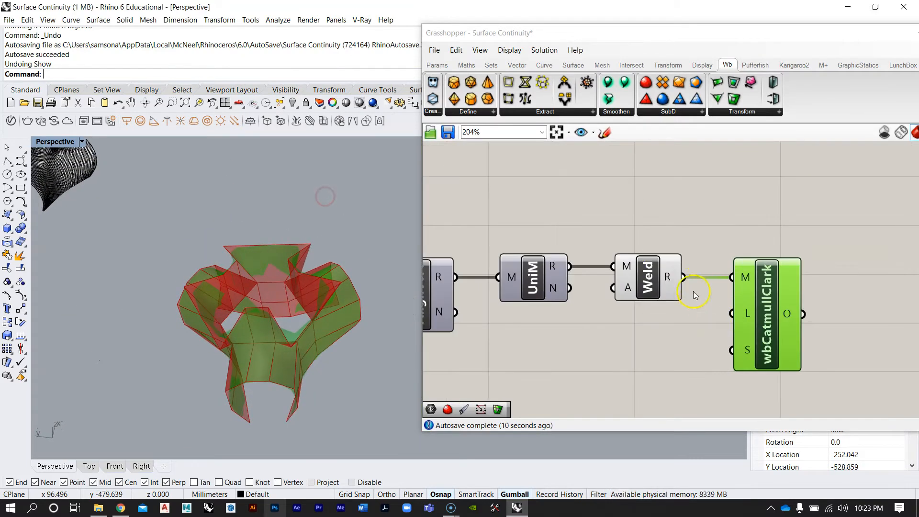
# Turn off the Weld Mesh preview and deselect the Catmull-Clark component
pyautogui.rightClick(652, 280)
pyautogui.click(676, 296)
pyautogui.click(641, 223)
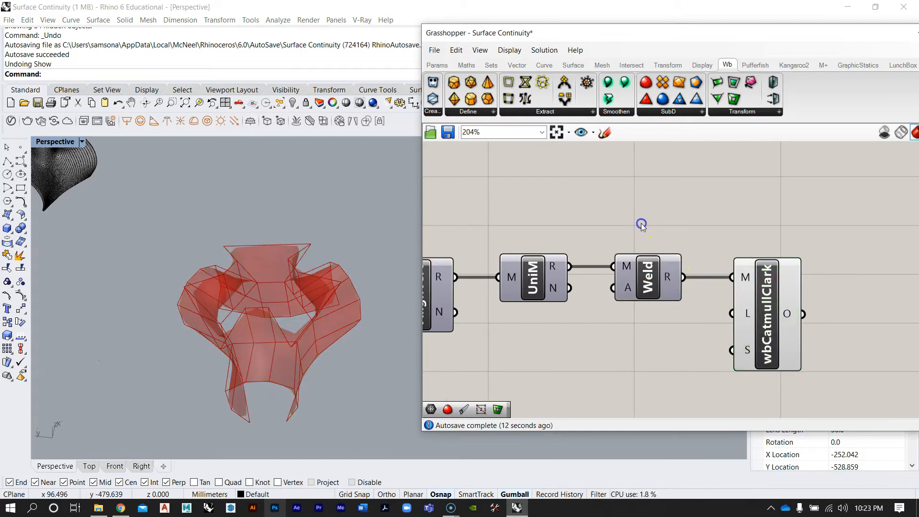
# Examine the subdivided mesh from several angles, focusing on the smoothing along the faces and lower openings
pyautogui.scroll(-5, 660, 271)
pyautogui.moveTo(551, 289); pyautogui.dragTo(688, 286, button='right')
pyautogui.moveTo(373, 297); pyautogui.dragTo(401, 316, button='right')
pyautogui.scroll(4, 358, 309)
pyautogui.scroll(4, 315, 287)
pyautogui.moveTo(311, 286)
pyautogui.mouseDown(button='right')
pyautogui.moveTo(275, 278)
pyautogui.moveTo(324, 293)
pyautogui.mouseUp(button='right')
pyautogui.moveTo(196, 211); pyautogui.dragTo(194, 295, button='right')
pyautogui.scroll(-5, 241, 252)
pyautogui.scroll(5, 200, 363)
pyautogui.moveTo(198, 368); pyautogui.dragTo(286, 410, button='right')
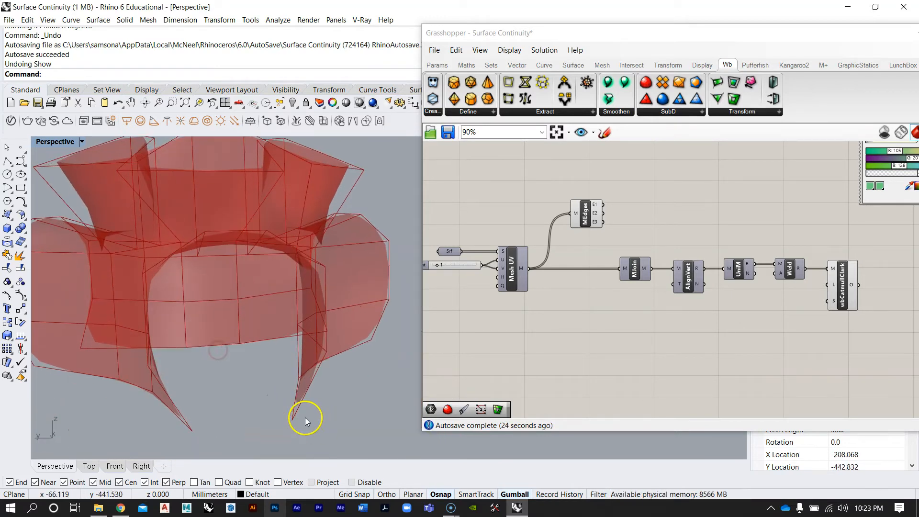
pyautogui.moveTo(388, 282); pyautogui.dragTo(219, 323, button='right')
pyautogui.scroll(-7, 193, 313)
pyautogui.scroll(7, 365, 295)
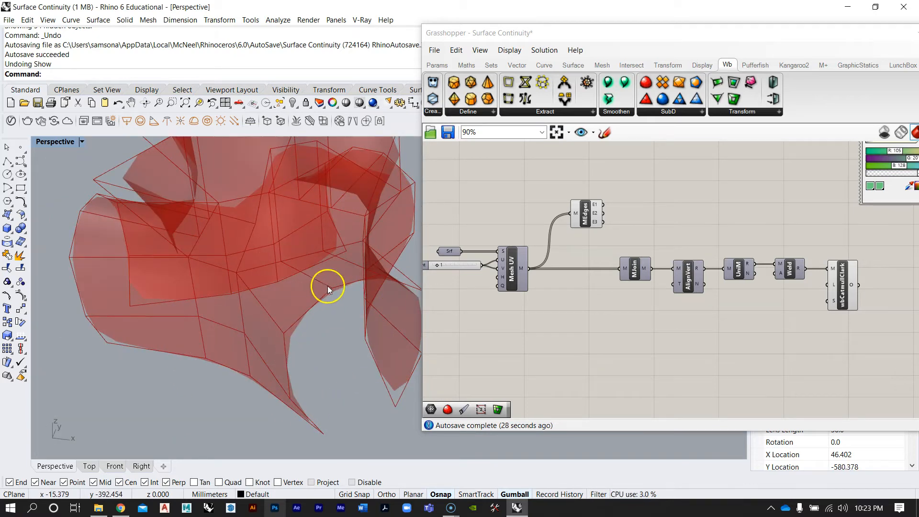
# Read the description of the Catmull-Clark Level input and review the smoothness of the subdivided mesh
pyautogui.scroll(3, 749, 323)
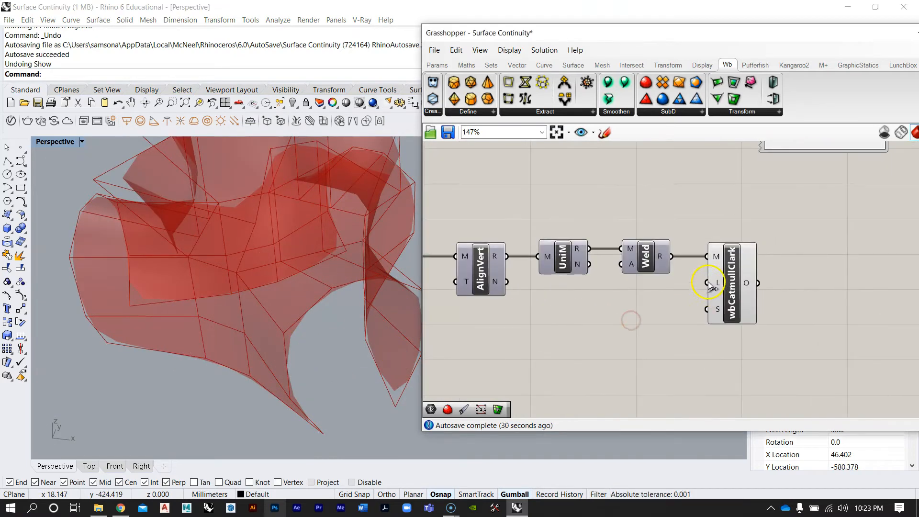
pyautogui.moveTo(717, 281)
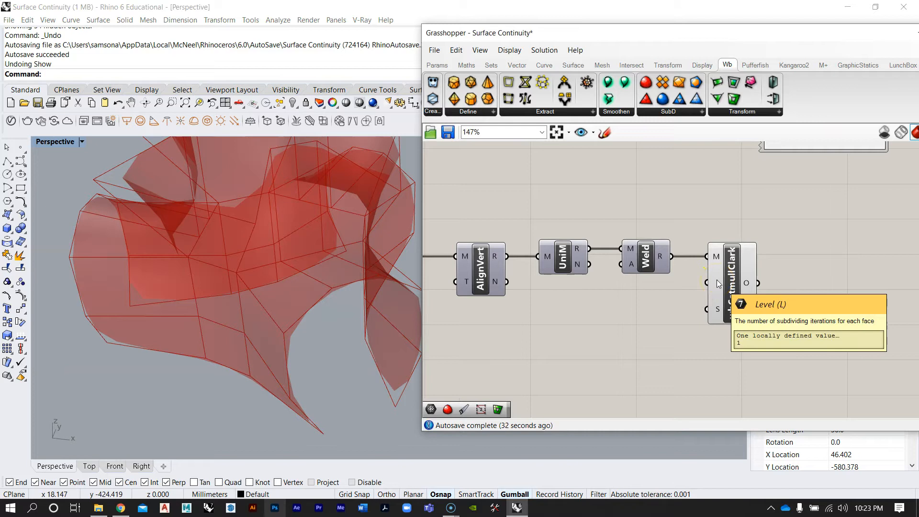
pyautogui.click(733, 278)
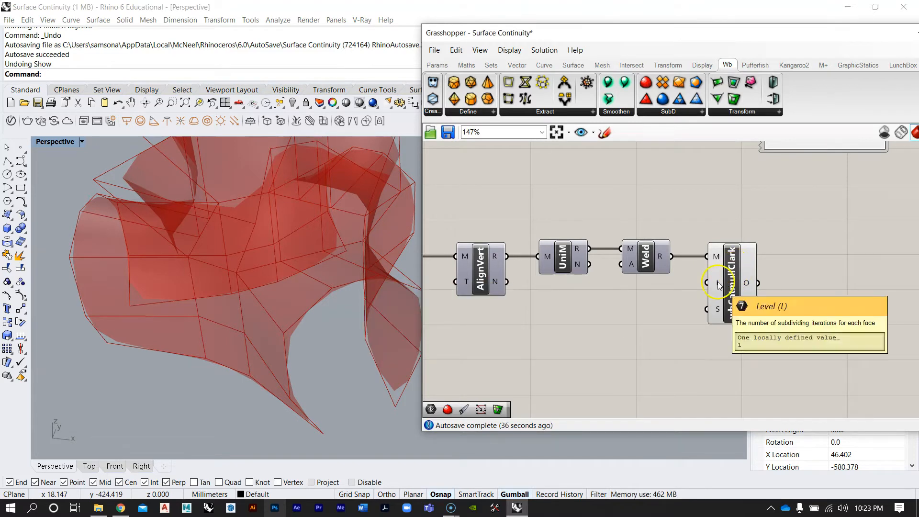
pyautogui.moveTo(717, 261)
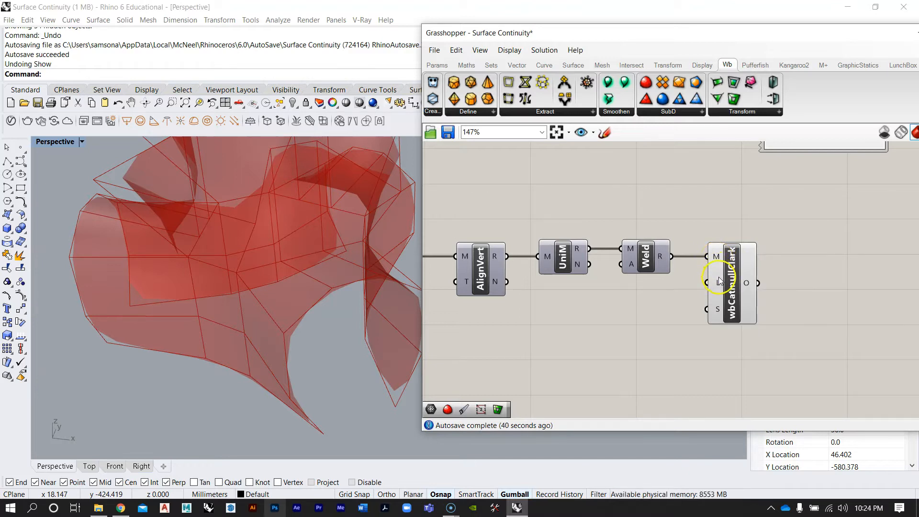
pyautogui.moveTo(719, 283)
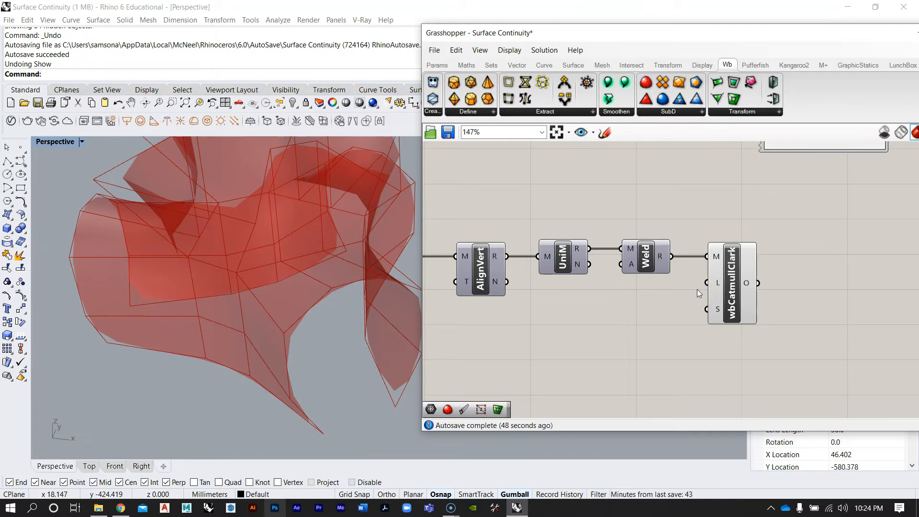
pyautogui.moveTo(351, 259); pyautogui.dragTo(298, 287, button='right')
pyautogui.scroll(-5, 280, 247)
pyautogui.scroll(4, 280, 247)
pyautogui.moveTo(253, 264); pyautogui.dragTo(316, 292, button='right')
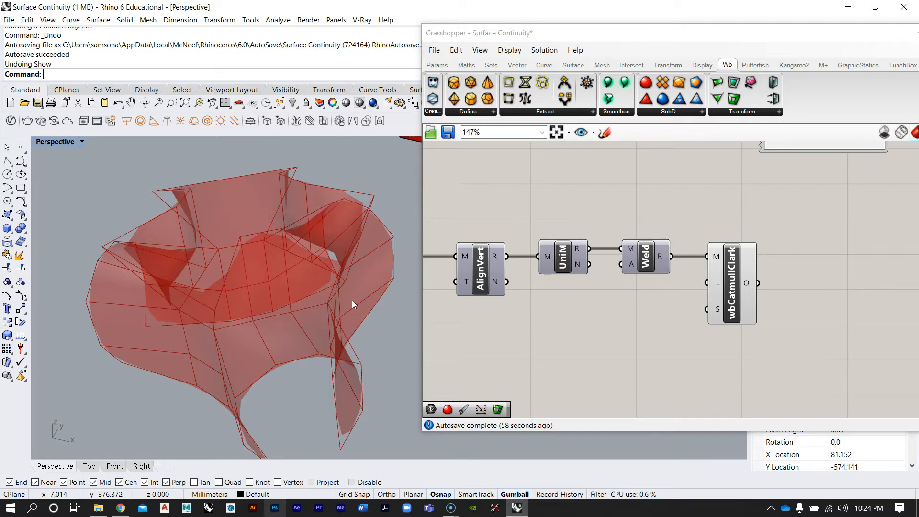
# Add a number slider with the value 3 below the Weld Mesh component
pyautogui.moveTo(611, 341); pyautogui.dragTo(610, 324, button='right')
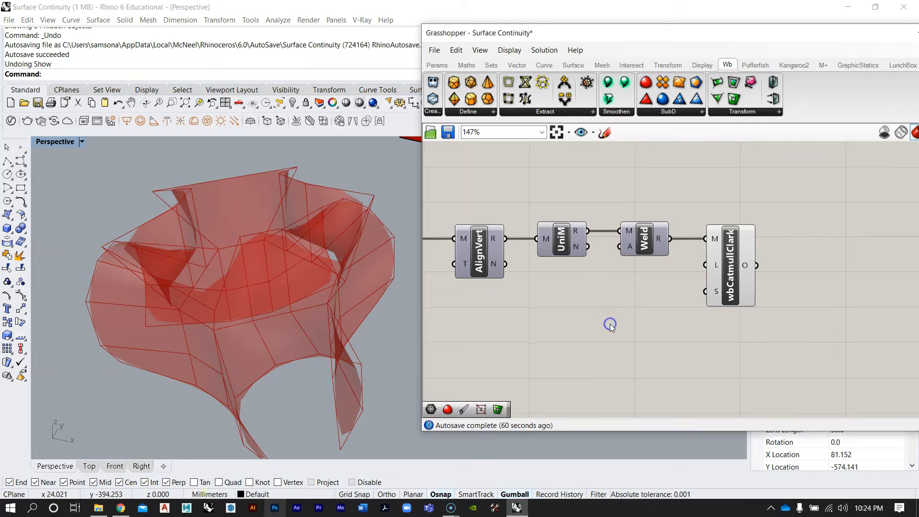
pyautogui.doubleClick(610, 325)
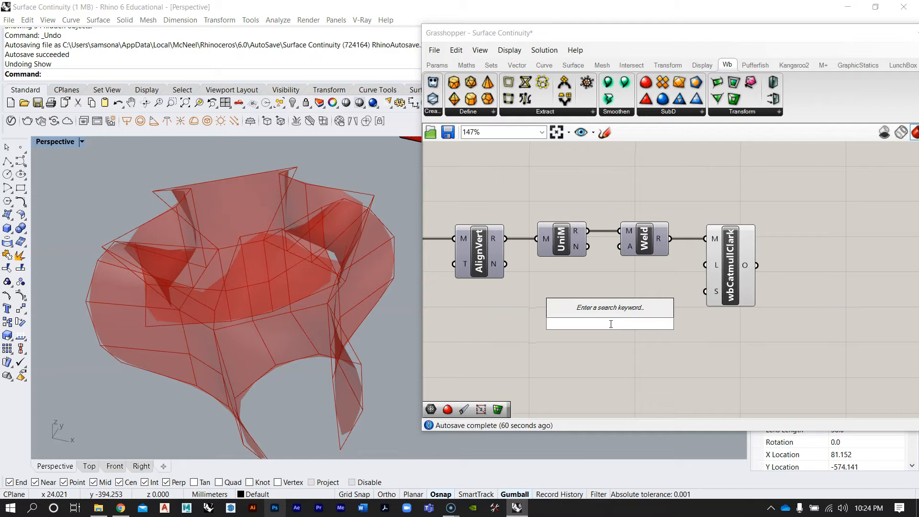
pyautogui.write('3')
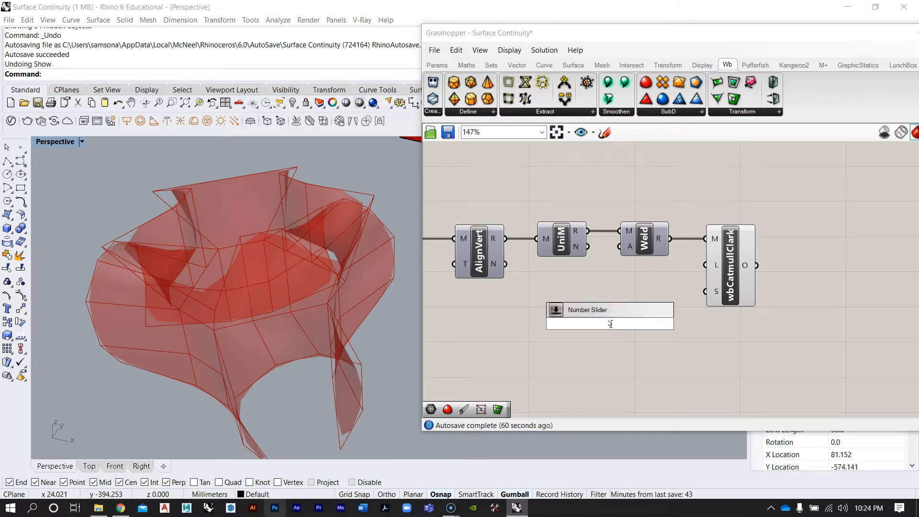
pyautogui.press('Return')
pyautogui.scroll(2, 609, 324)
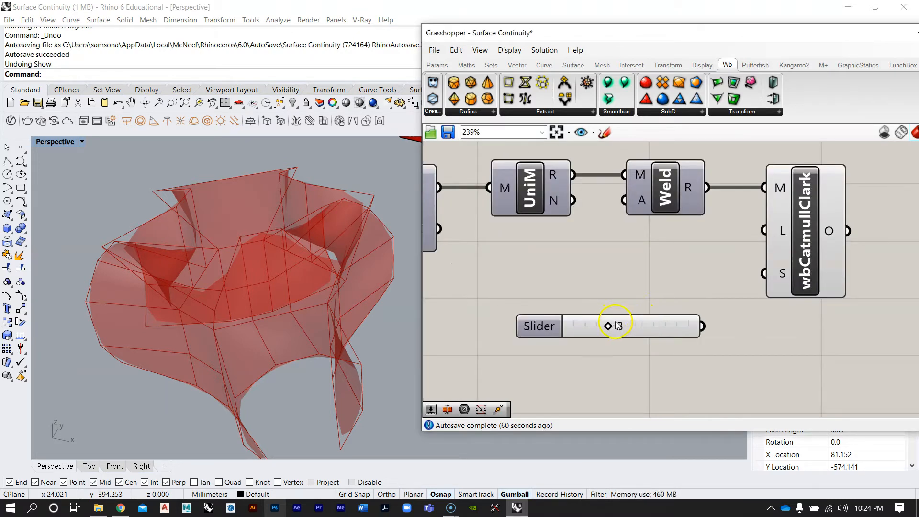
# Move the number slider up beneath the Weld Mesh component and connect it to the Catmull-Clark Level input
pyautogui.moveTo(641, 329); pyautogui.dragTo(621, 276)
pyautogui.moveTo(737, 233); pyautogui.dragTo(761, 231)
pyautogui.moveTo(99, 248); pyautogui.dragTo(363, 302, button='right')
pyautogui.moveTo(590, 201); pyautogui.dragTo(726, 259, button='right')
# Turn off the preview of the Mesh Edges component and view the smoothed mesh without its control lines
pyautogui.scroll(-5, 763, 265)
pyautogui.moveTo(663, 218); pyautogui.dragTo(710, 241, button='right')
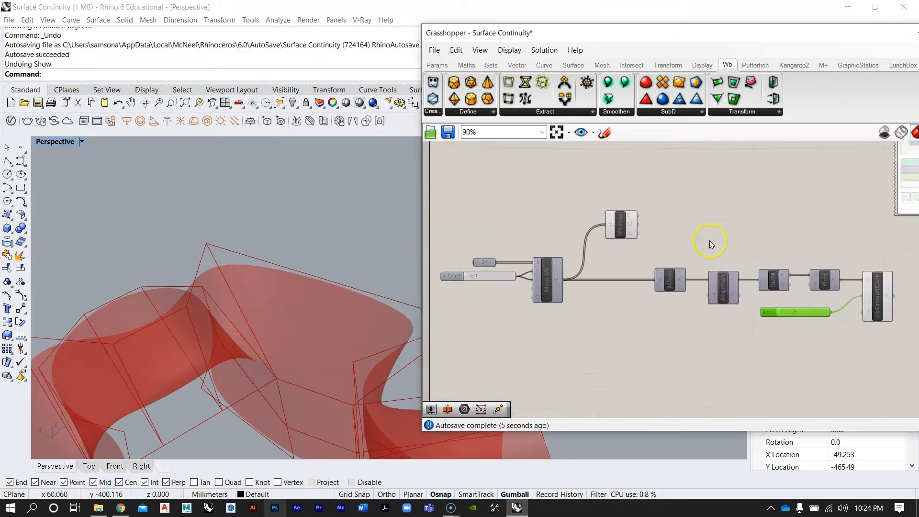
pyautogui.rightClick(619, 222)
pyautogui.click(640, 242)
pyautogui.moveTo(268, 306); pyautogui.dragTo(325, 310, button='right')
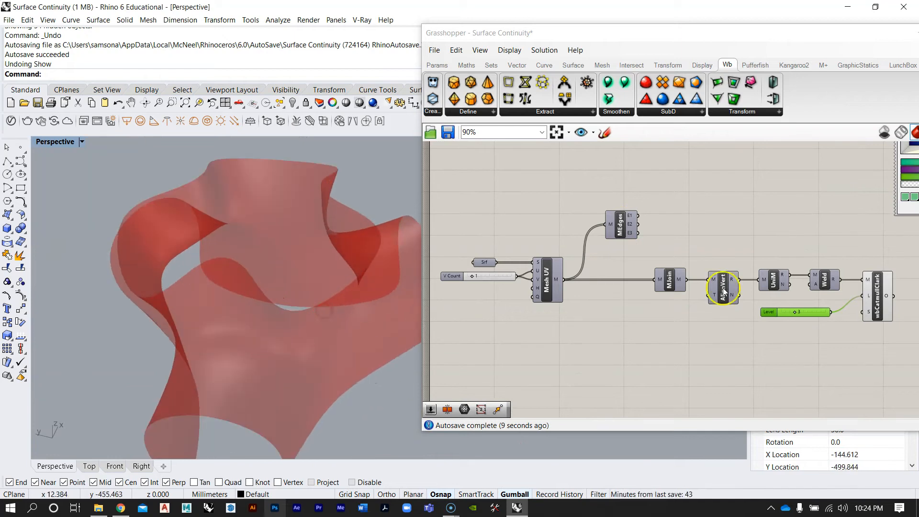
# Try Catmull-Clark Level values of 0 and 1 and compare how coarse the mesh is at each
pyautogui.scroll(6, 809, 311)
pyautogui.moveTo(766, 322); pyautogui.dragTo(735, 325)
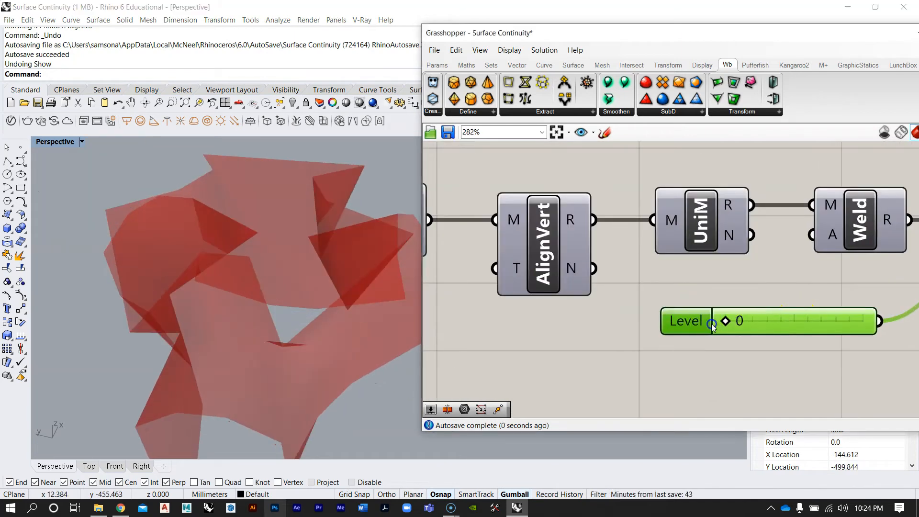
pyautogui.moveTo(268, 259); pyautogui.dragTo(252, 273, button='right')
pyautogui.moveTo(725, 321); pyautogui.dragTo(738, 322)
pyautogui.moveTo(316, 225); pyautogui.dragTo(356, 206, button='right')
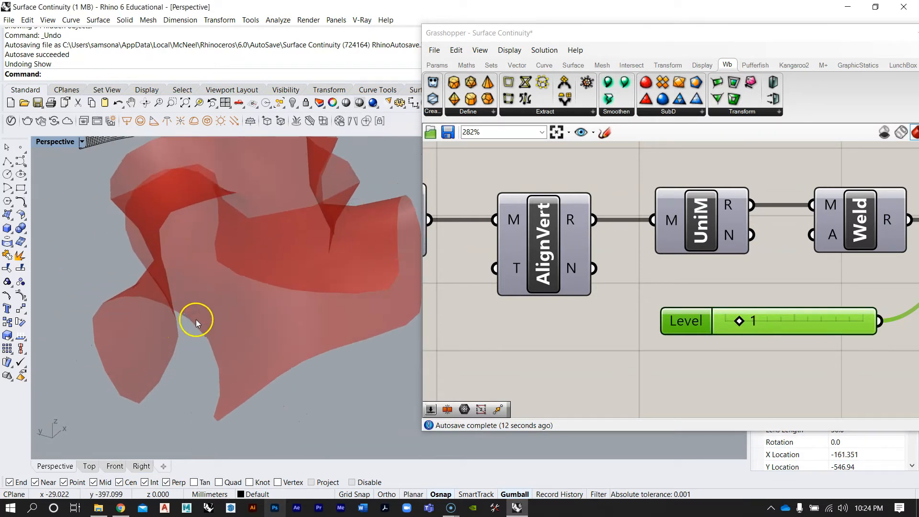
# Try a Catmull-Clark Level of 2 and inspect the mesh's outer edge up close
pyautogui.moveTo(745, 323); pyautogui.dragTo(758, 324)
pyautogui.moveTo(254, 245); pyautogui.dragTo(260, 266, button='right')
pyautogui.scroll(6, 324, 170)
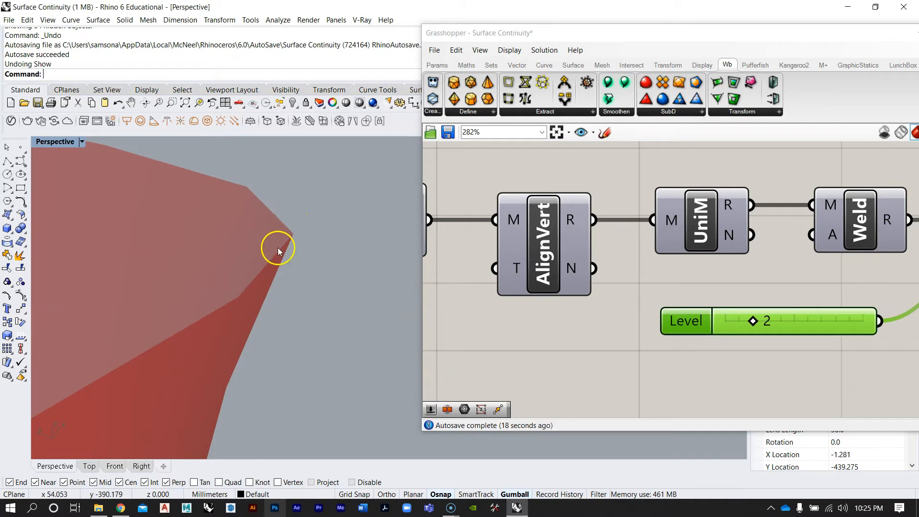
pyautogui.scroll(-10, 314, 244)
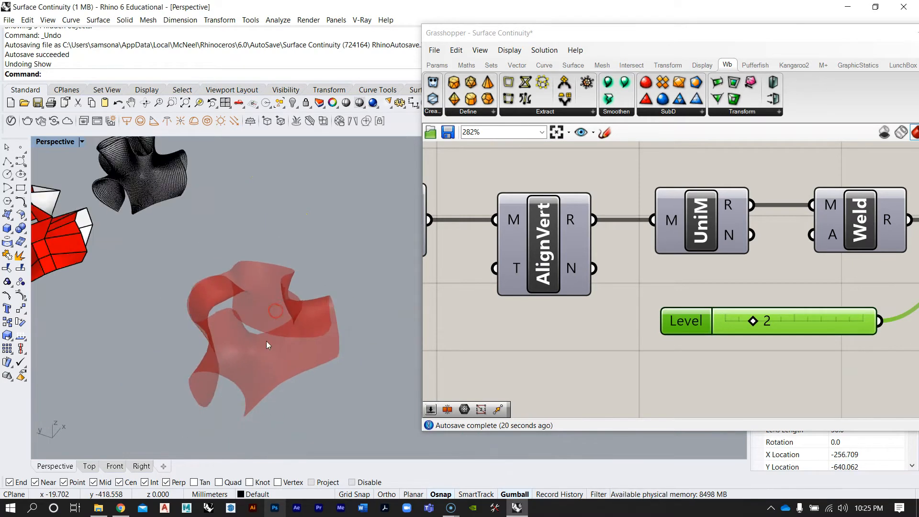
# Set the Catmull-Clark Level to 3 and inspect the smoothness of the subdivided mesh
pyautogui.moveTo(754, 323); pyautogui.dragTo(765, 322)
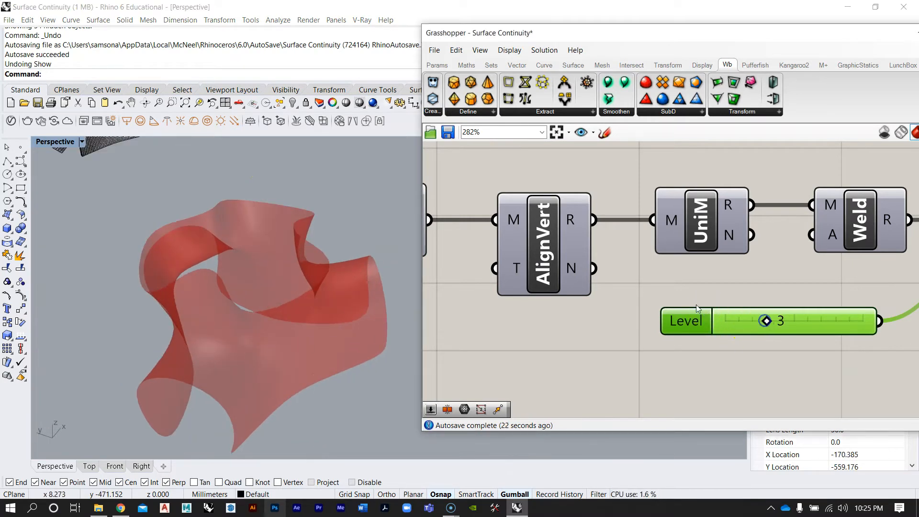
pyautogui.moveTo(258, 244); pyautogui.dragTo(199, 299, button='right')
pyautogui.scroll(6, 266, 245)
pyautogui.moveTo(271, 245); pyautogui.dragTo(286, 212, button='right')
pyautogui.scroll(-6, 296, 247)
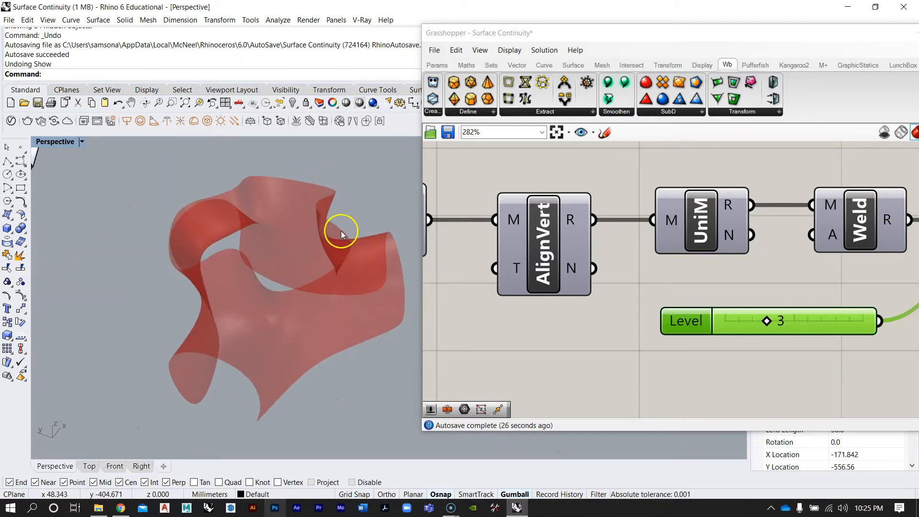
pyautogui.moveTo(395, 291); pyautogui.dragTo(287, 299, button='right')
pyautogui.scroll(-6, 285, 322)
# Move the Level slider closer beneath the Unify Mesh and Weld Mesh components
pyautogui.scroll(8, 286, 322)
pyautogui.moveTo(777, 345); pyautogui.dragTo(686, 325, button='right')
pyautogui.scroll(-3, 673, 211)
pyautogui.scroll(2, 710, 249)
pyautogui.moveTo(722, 274); pyautogui.dragTo(730, 255)
# Select the Catmull-Clark component and read the description of its Smooth Naked Edges input
pyautogui.moveTo(218, 240); pyautogui.dragTo(221, 209, button='right')
pyautogui.scroll(-6, 218, 218)
pyautogui.moveTo(288, 236); pyautogui.dragTo(286, 264, button='right')
pyautogui.moveTo(754, 328); pyautogui.dragTo(573, 321, button='right')
pyautogui.moveTo(691, 206); pyautogui.dragTo(706, 212, button='right')
pyautogui.click(706, 214)
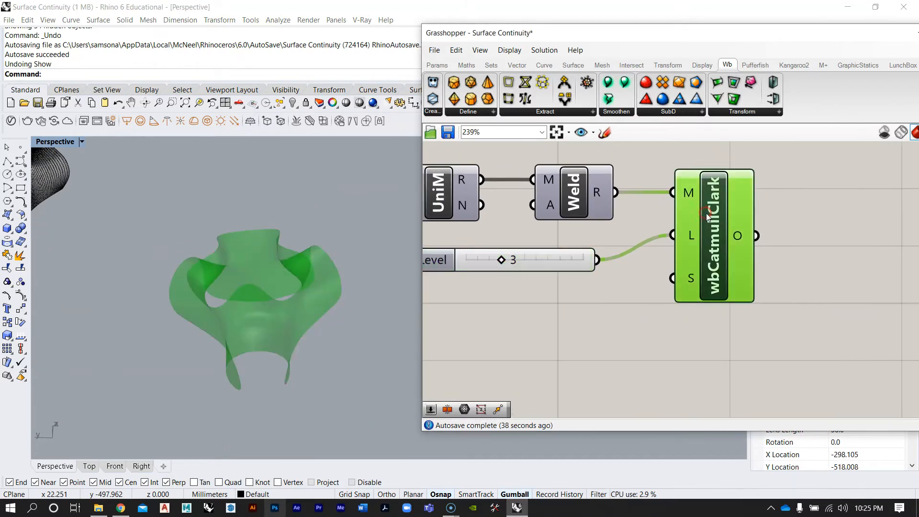
pyautogui.moveTo(692, 275)
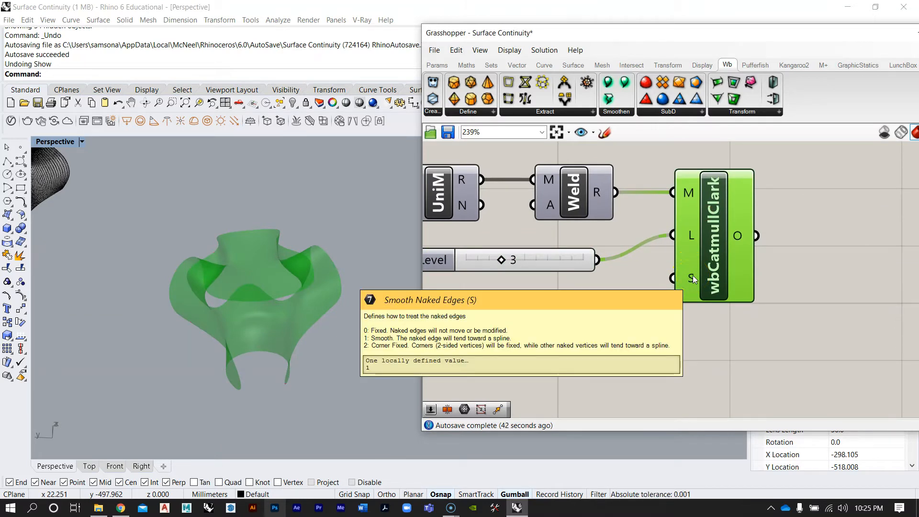
# Compare the outer corners of the original faceted model with the naked edges of the subdivided mesh
pyautogui.moveTo(242, 303); pyautogui.dragTo(150, 329, button='right')
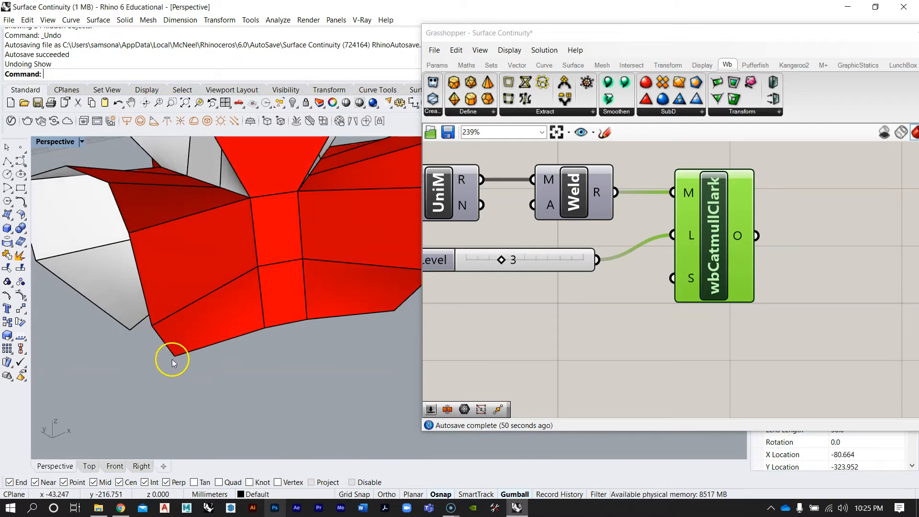
pyautogui.moveTo(294, 327); pyautogui.dragTo(244, 250, button='right')
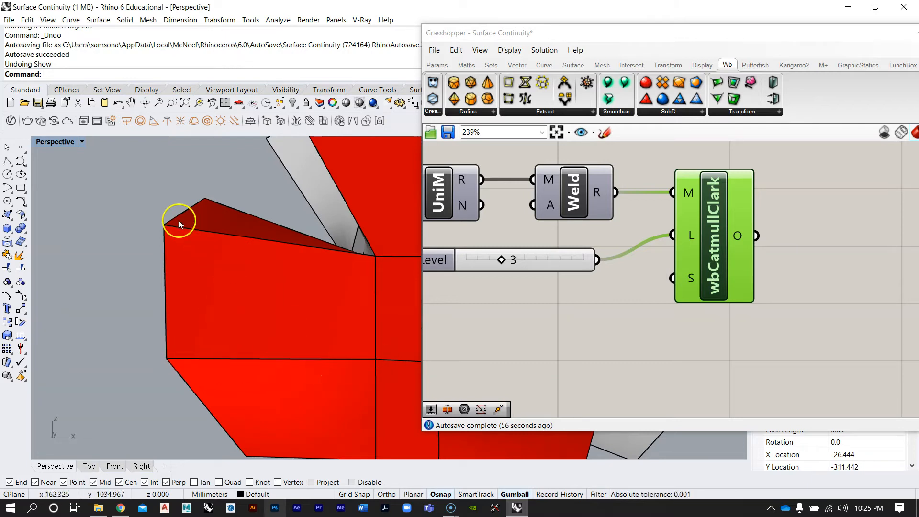
pyautogui.moveTo(264, 240); pyautogui.dragTo(284, 257, button='right')
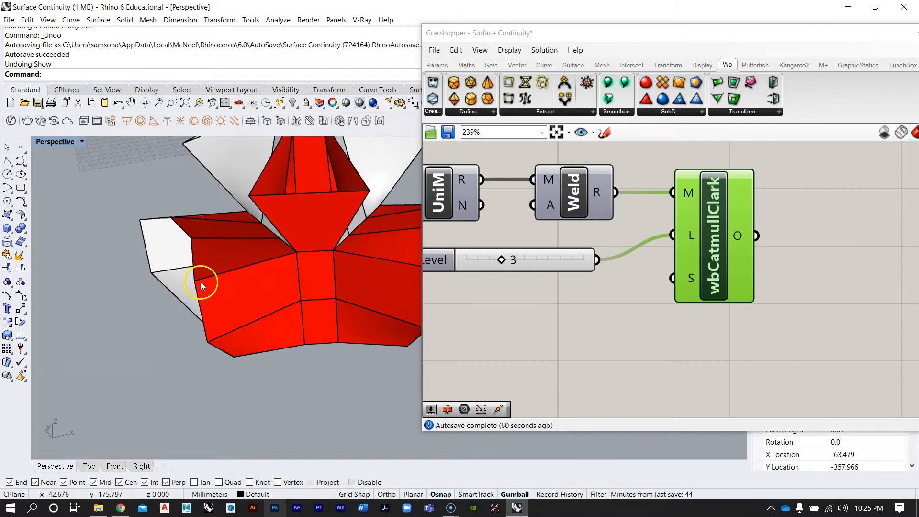
pyautogui.moveTo(201, 283); pyautogui.dragTo(306, 324, button='right')
pyautogui.scroll(-10, 88, 248)
pyautogui.scroll(5, 259, 326)
pyautogui.keyDown('shift'); pyautogui.moveTo(351, 361); pyautogui.dragTo(214, 273, button='right'); pyautogui.keyUp('shift')
pyautogui.scroll(5, 255, 264)
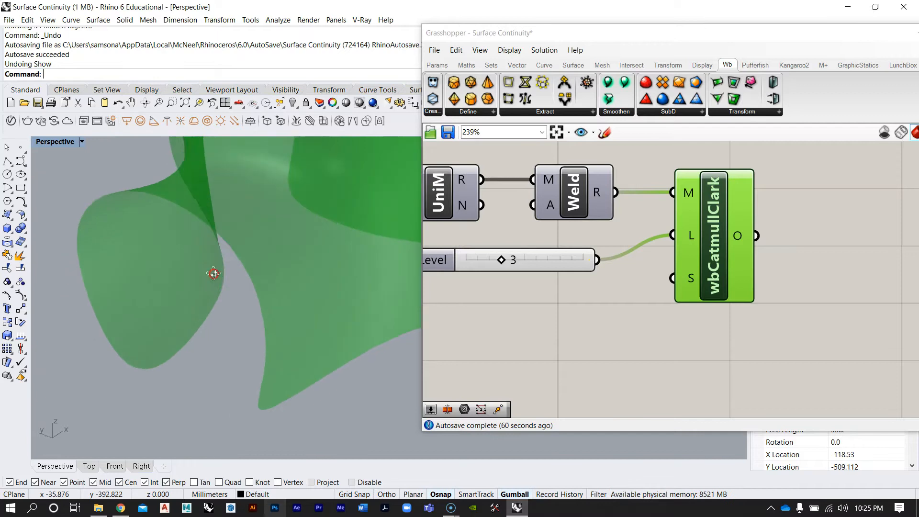
pyautogui.scroll(-7, 219, 273)
pyautogui.scroll(6, 257, 181)
pyautogui.scroll(-6, 255, 191)
pyautogui.moveTo(244, 242); pyautogui.dragTo(237, 255, button='right')
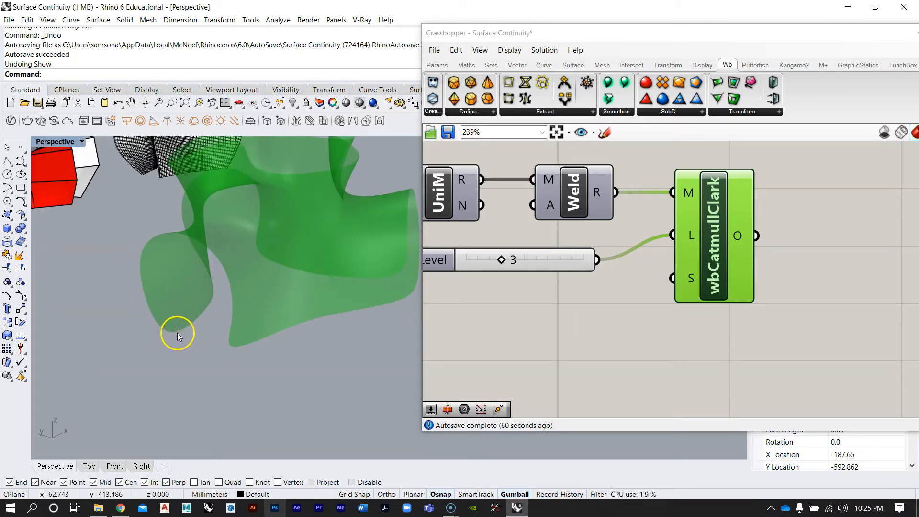
# Try the Fixed option for the Catmull-Clark Smooth Naked Edges input and inspect the mesh's open edges
pyautogui.rightClick(689, 281)
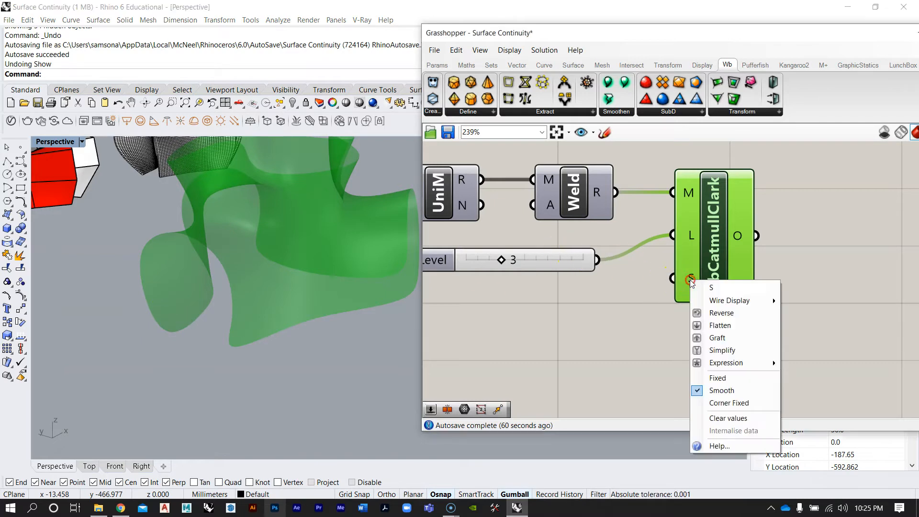
pyautogui.click(725, 381)
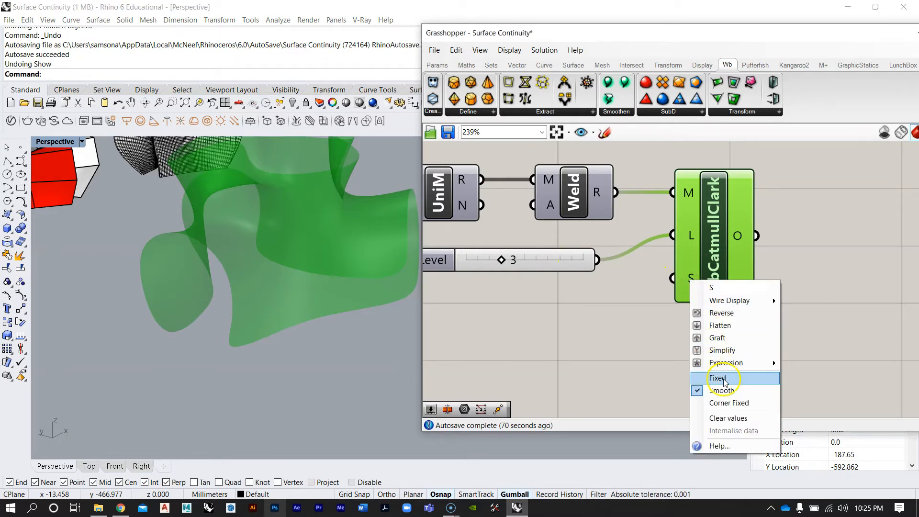
pyautogui.moveTo(407, 276); pyautogui.dragTo(296, 254, button='right')
pyautogui.rightClick(690, 281)
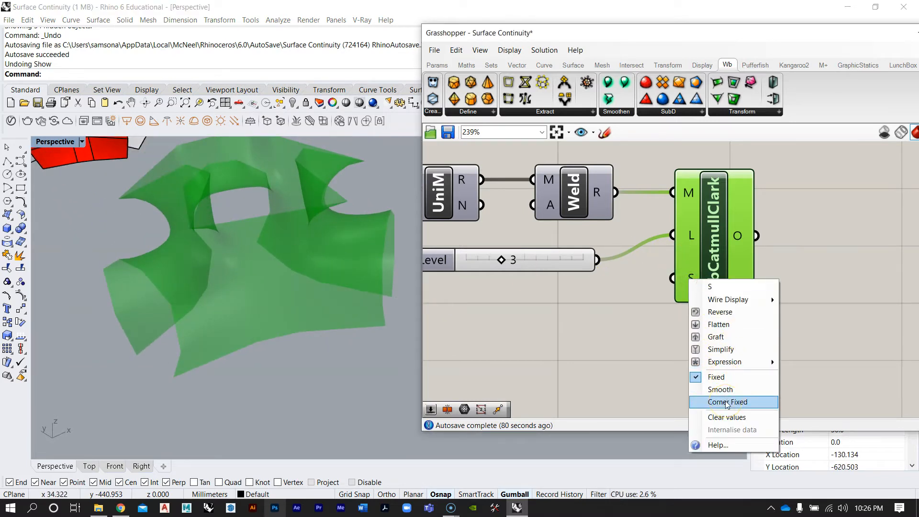
pyautogui.moveTo(240, 265); pyautogui.dragTo(190, 253, button='right')
pyautogui.scroll(3, 174, 244)
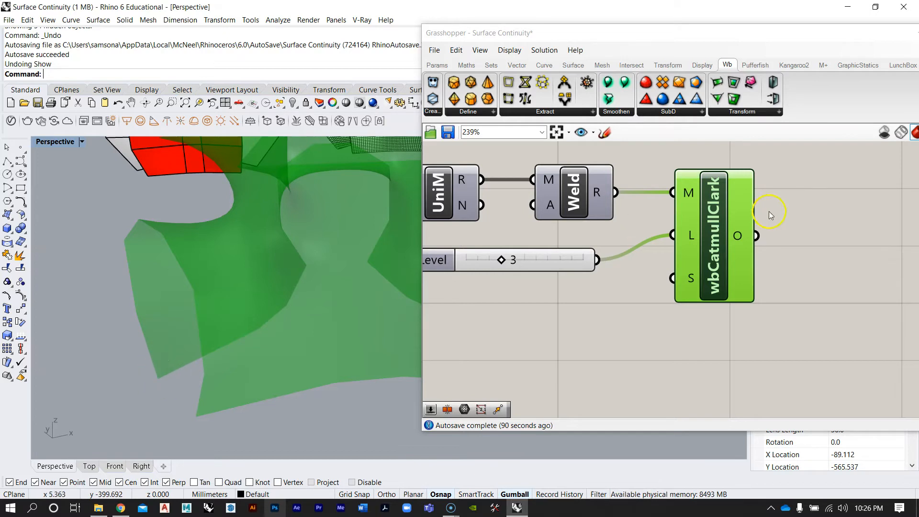
# Set the Catmull-Clark Smooth Naked Edges input to Corner Fixed and inspect the mesh's corners and open edges
pyautogui.rightClick(687, 281)
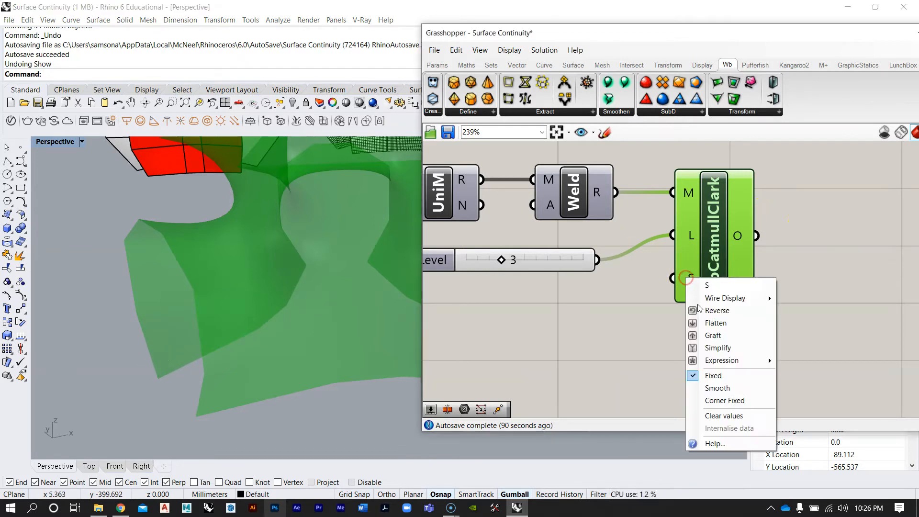
pyautogui.click(726, 401)
pyautogui.moveTo(217, 253); pyautogui.dragTo(120, 304, button='right')
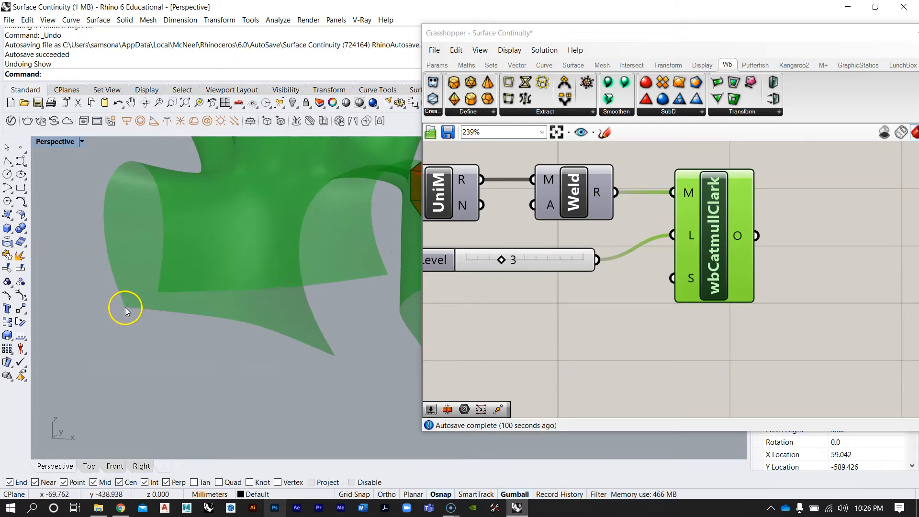
pyautogui.moveTo(101, 271); pyautogui.dragTo(297, 261, button='right')
pyautogui.scroll(-6, 174, 322)
pyautogui.scroll(5, 307, 289)
pyautogui.scroll(5, 297, 300)
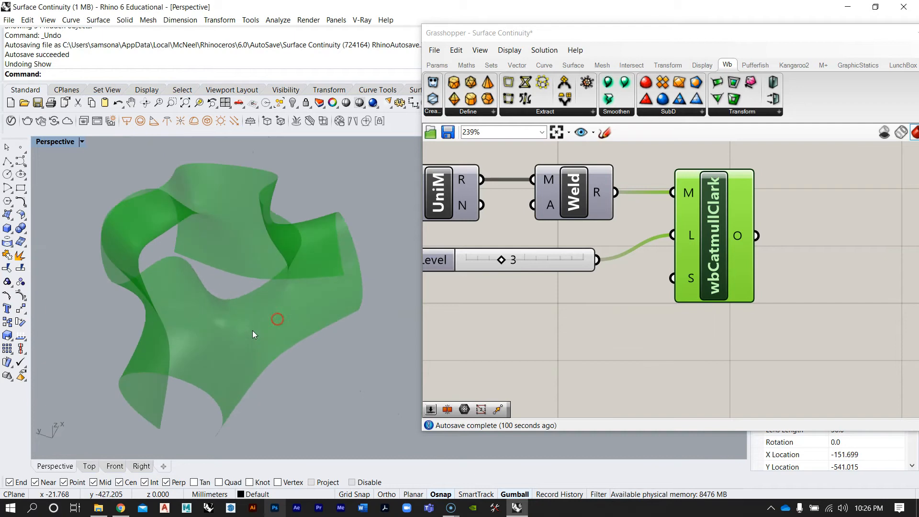
pyautogui.moveTo(236, 238); pyautogui.dragTo(265, 275, button='right')
# Examine the reference definition's chained Catmull-Clark components and the sliders feeding their Level and Smooth Naked Edges inputs
pyautogui.scroll(-10, 265, 274)
pyautogui.moveTo(672, 209); pyautogui.dragTo(747, 255, button='right')
pyautogui.scroll(-2, 747, 255)
pyautogui.click(681, 282)
pyautogui.scroll(-8, 681, 283)
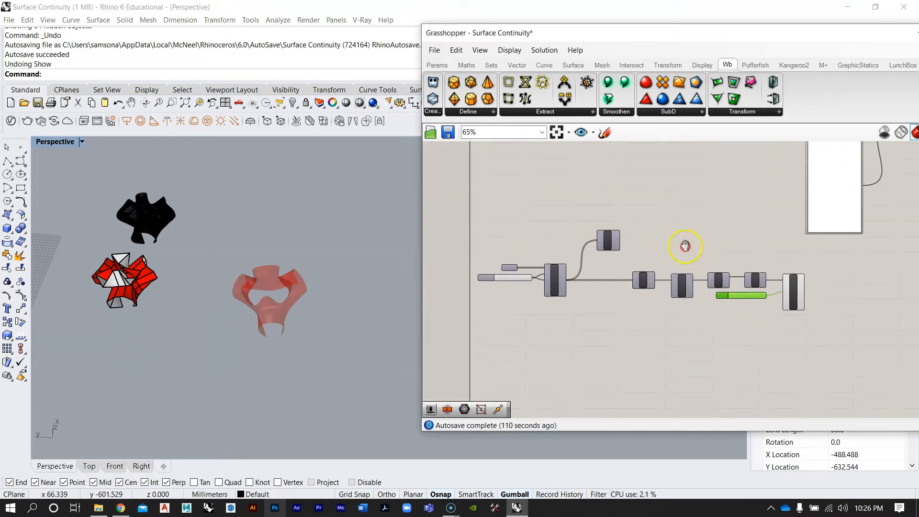
pyautogui.moveTo(778, 313); pyautogui.dragTo(667, 275)
pyautogui.scroll(2, 664, 264)
pyautogui.click(684, 230)
pyautogui.scroll(5, 703, 181)
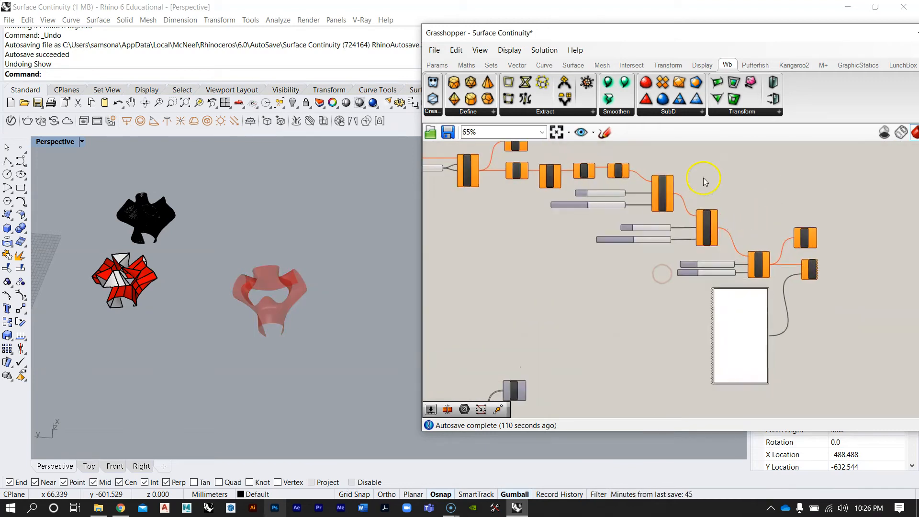
pyautogui.scroll(1, 694, 191)
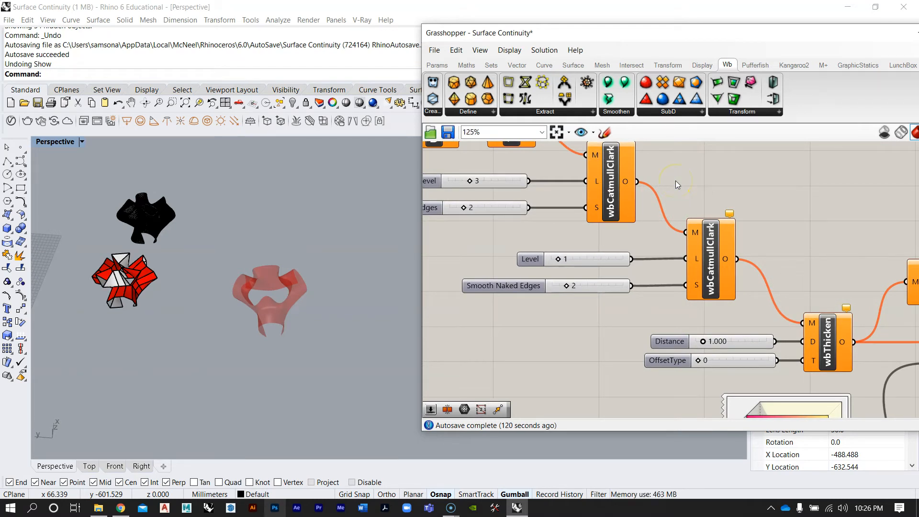
pyautogui.scroll(-4, 676, 180)
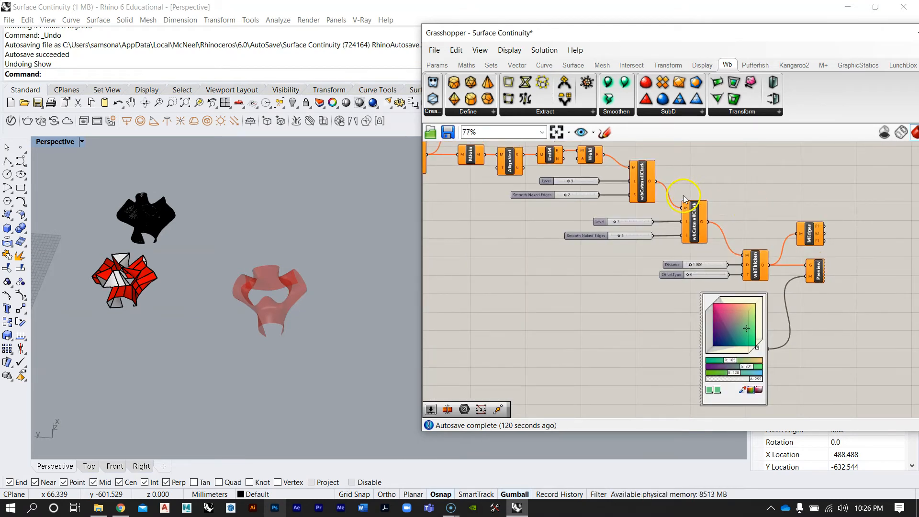
pyautogui.scroll(4, 683, 199)
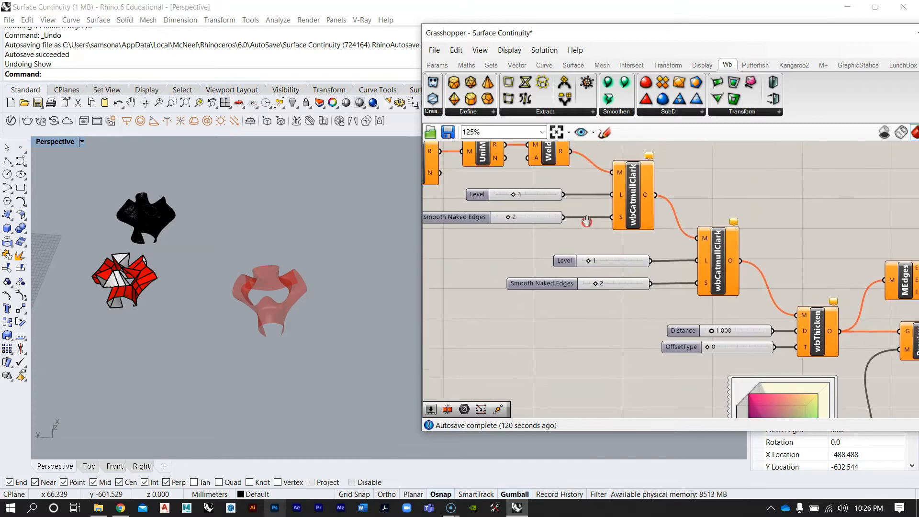
pyautogui.moveTo(586, 221); pyautogui.dragTo(583, 233, button='right')
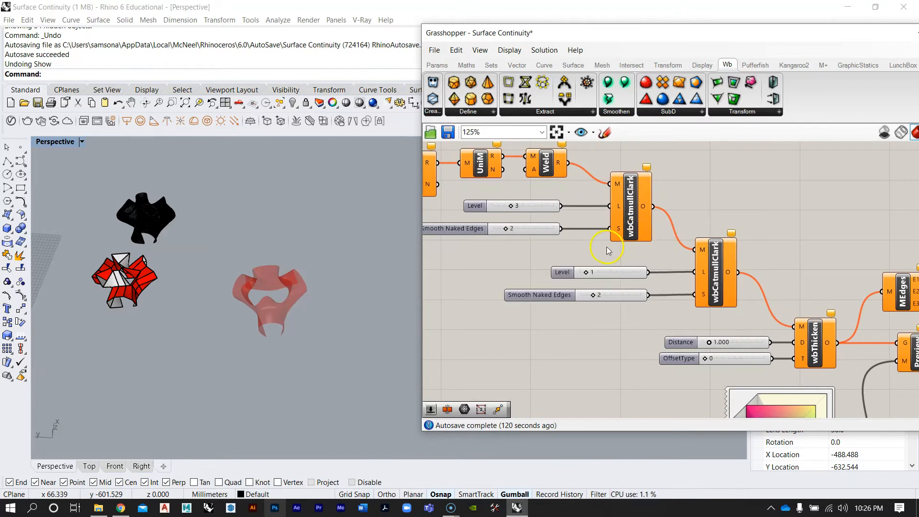
pyautogui.moveTo(612, 277); pyautogui.dragTo(618, 238, button='right')
pyautogui.moveTo(340, 279); pyautogui.dragTo(297, 275, button='right')
pyautogui.moveTo(535, 216); pyautogui.dragTo(544, 240, button='right')
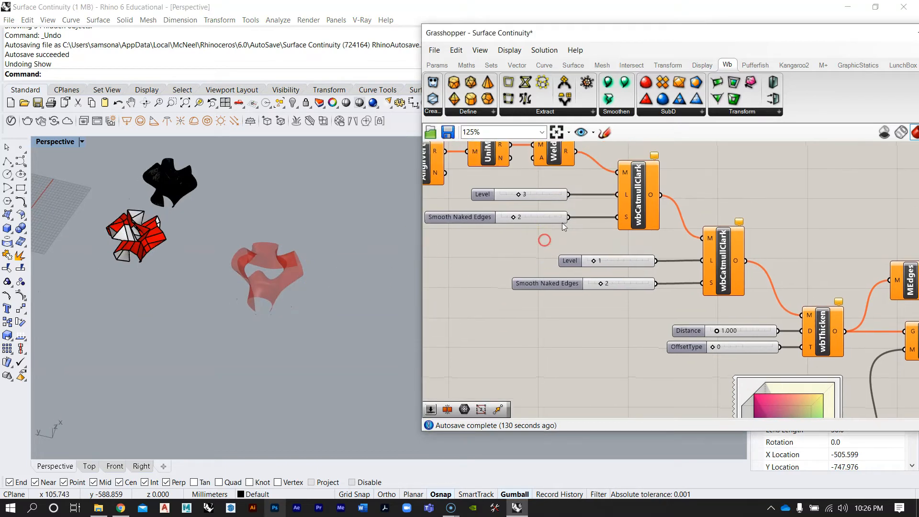
# Review the rebuilt Catmull-Clark component with its Level slider and examine the corner-fixed mesh from several angles
pyautogui.scroll(10, 271, 264)
pyautogui.moveTo(298, 256); pyautogui.dragTo(289, 289, button='right')
pyautogui.scroll(-5, 289, 289)
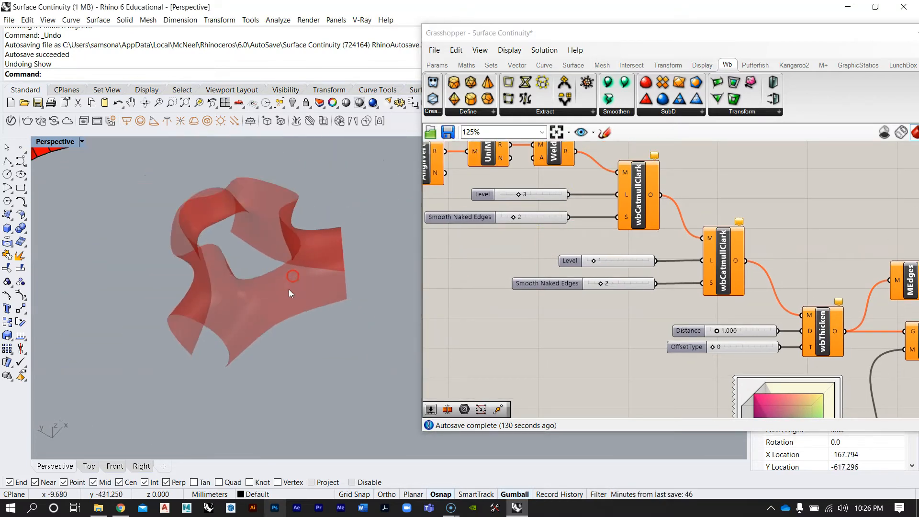
pyautogui.moveTo(667, 215); pyautogui.dragTo(684, 210, button='right')
pyautogui.scroll(-5, 684, 210)
pyautogui.scroll(8, 656, 369)
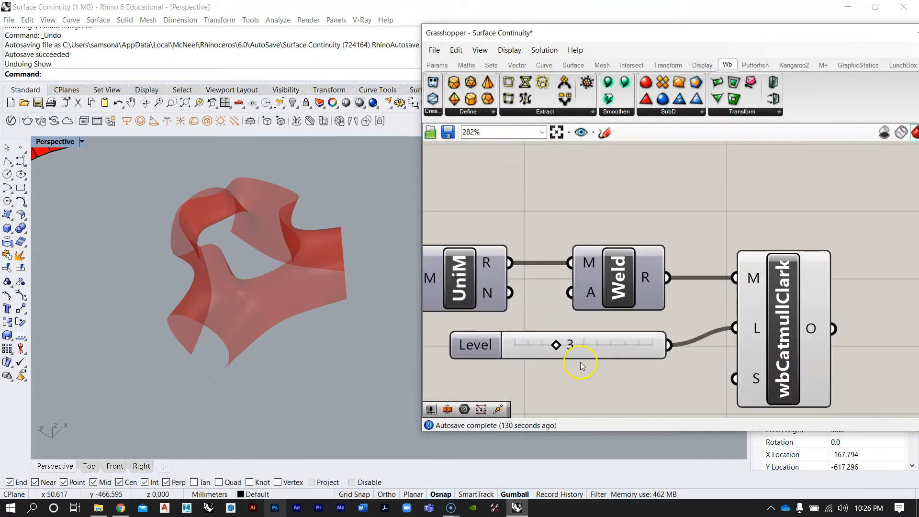
pyautogui.moveTo(563, 347)
pyautogui.mouseDown()
pyautogui.moveTo(572, 346)
pyautogui.moveTo(563, 346)
pyautogui.mouseUp()
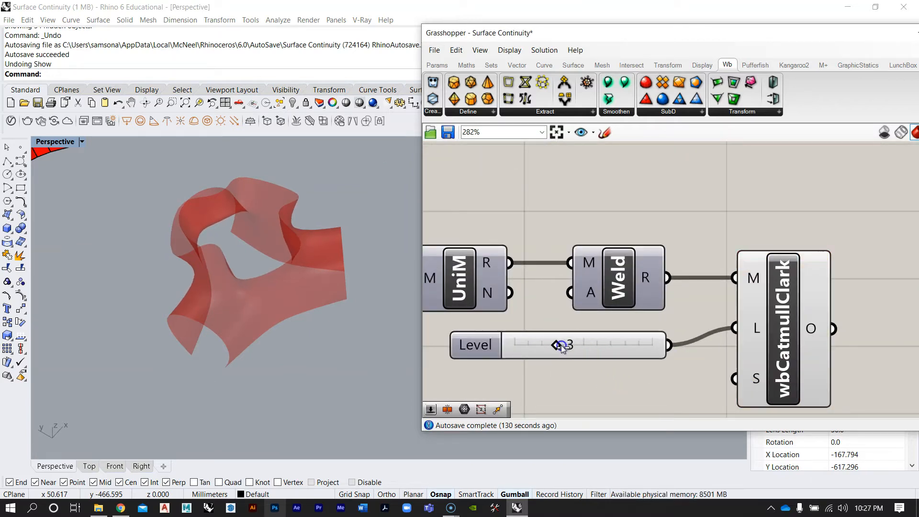
pyautogui.scroll(-1, 563, 329)
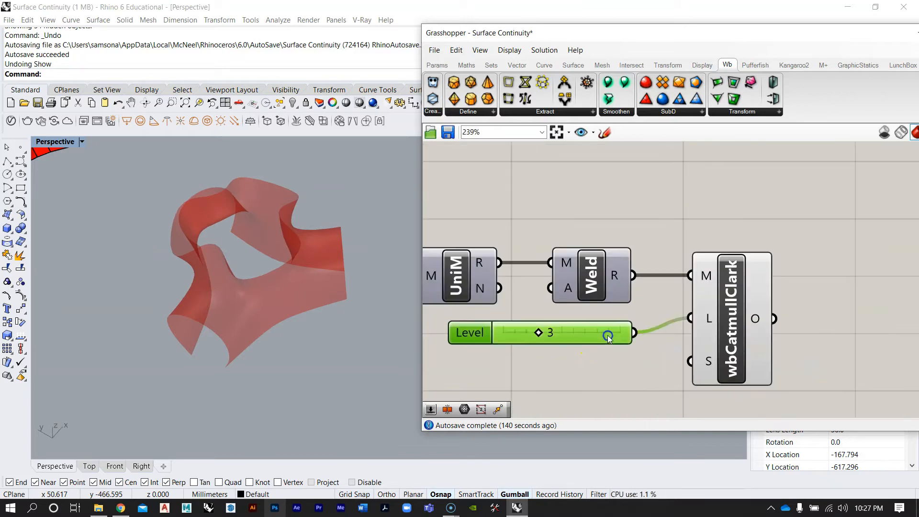
pyautogui.scroll(-3, 610, 338)
pyautogui.scroll(5, 314, 206)
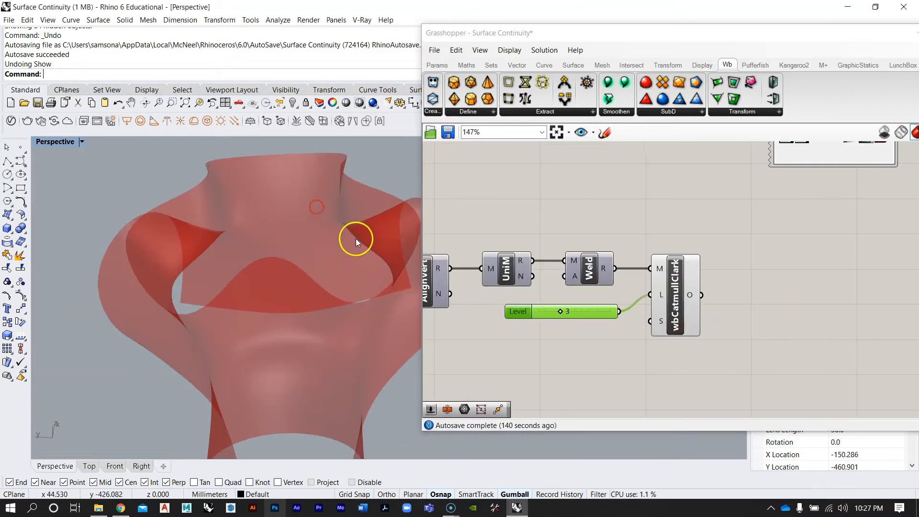
pyautogui.moveTo(355, 238); pyautogui.dragTo(333, 239, button='right')
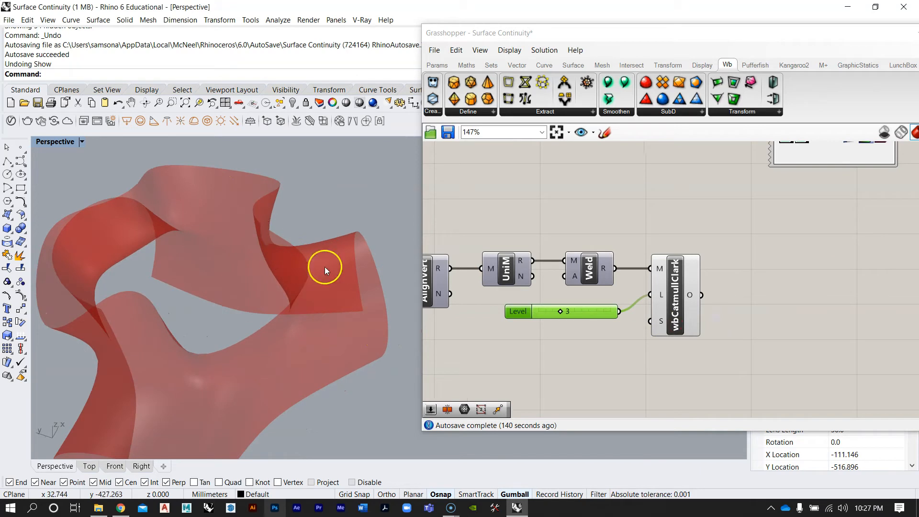
# Duplicate the Catmull-Clark component with its Level slider and feed the first component's output into the copy's mesh input
pyautogui.moveTo(716, 338); pyautogui.dragTo(671, 361)
pyautogui.click(751, 283)
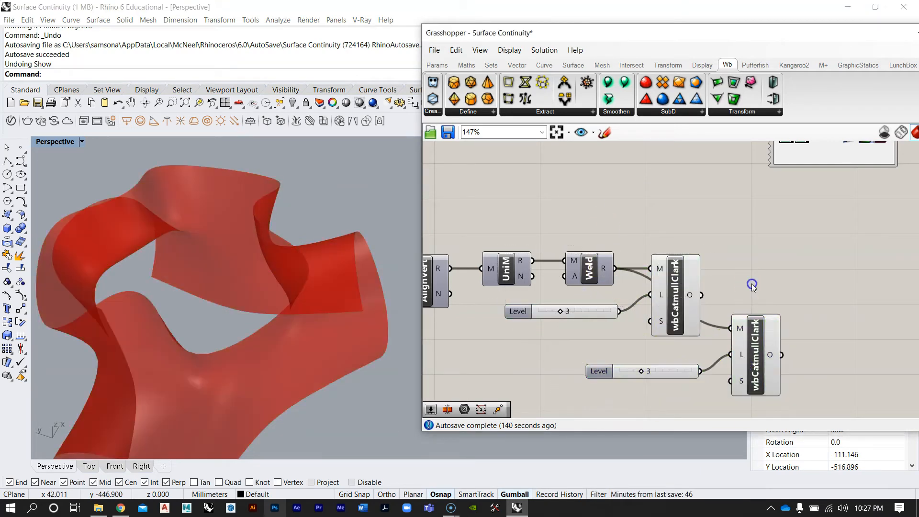
pyautogui.moveTo(733, 328); pyautogui.dragTo(733, 329)
pyautogui.moveTo(307, 289); pyautogui.dragTo(169, 249, button='right')
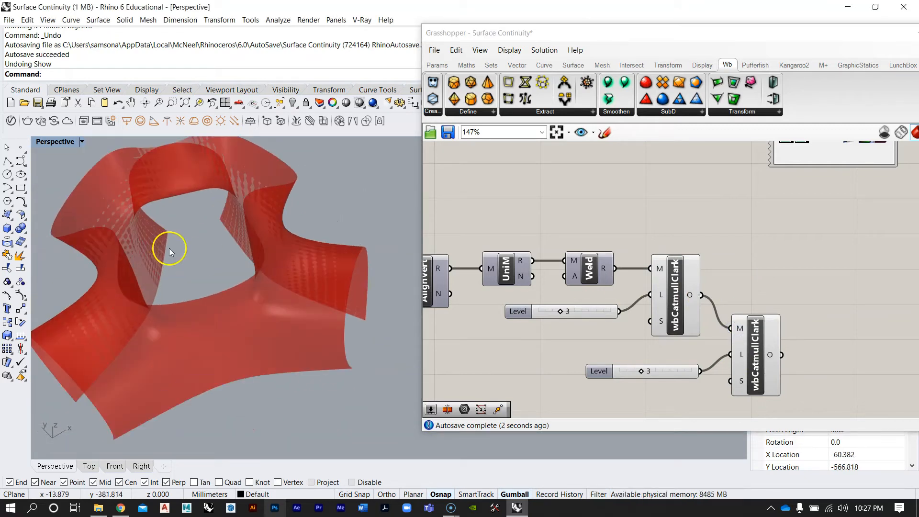
# Set the Level slider of the second Catmull-Clark component to 1
pyautogui.scroll(1, 629, 353)
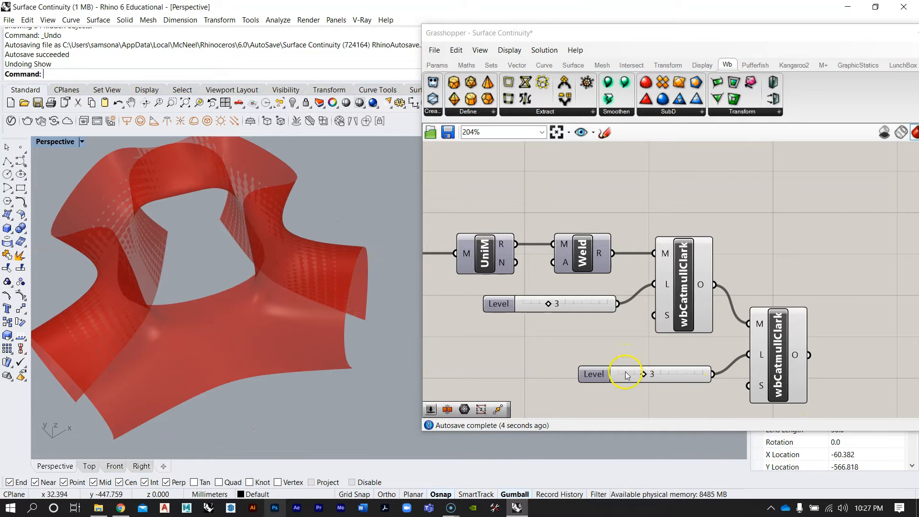
pyautogui.scroll(1, 627, 376)
pyautogui.moveTo(651, 375); pyautogui.dragTo(630, 376)
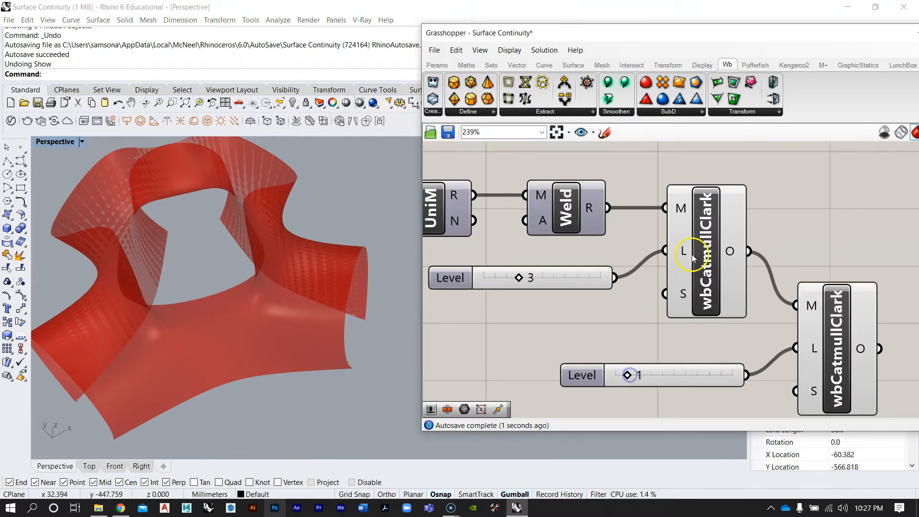
# Turn off the preview of the first Catmull-Clark component
pyautogui.scroll(-2, 693, 257)
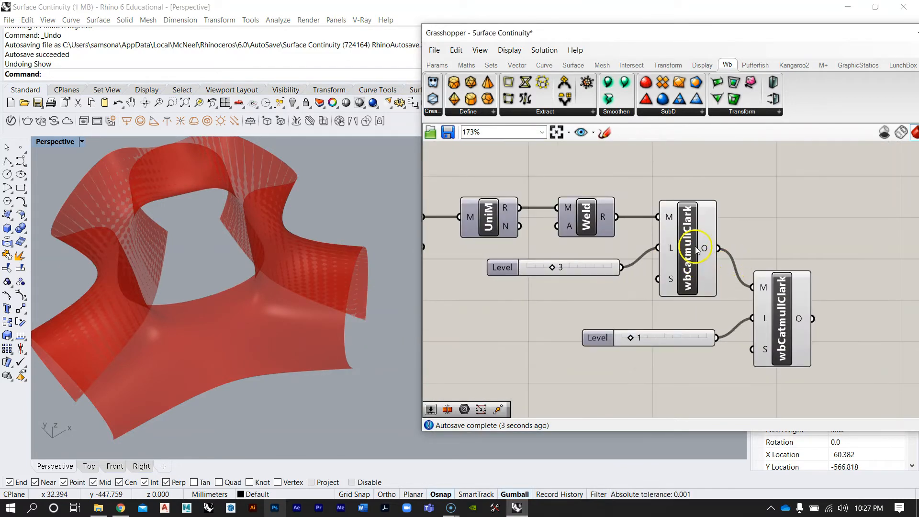
pyautogui.moveTo(691, 248); pyautogui.dragTo(683, 251, button='right')
pyautogui.rightClick(682, 258)
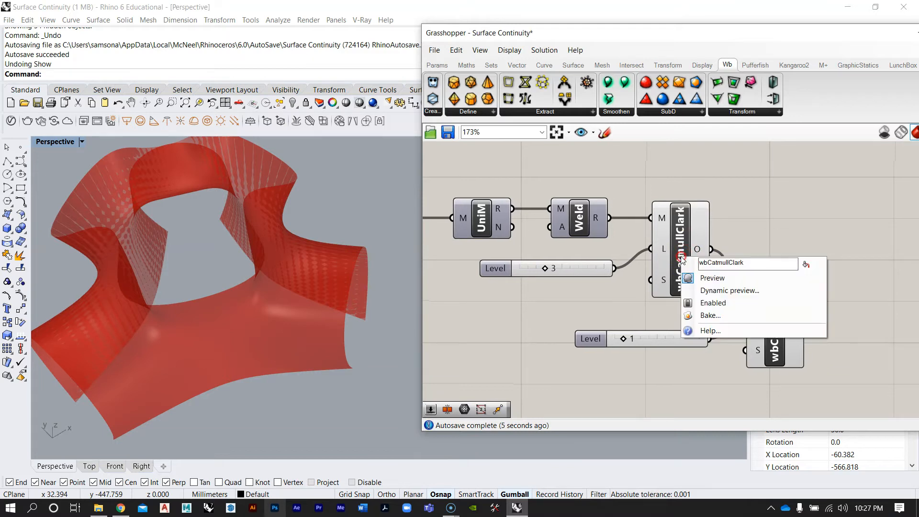
pyautogui.click(702, 278)
pyautogui.scroll(2, 308, 271)
pyautogui.scroll(-5, 697, 236)
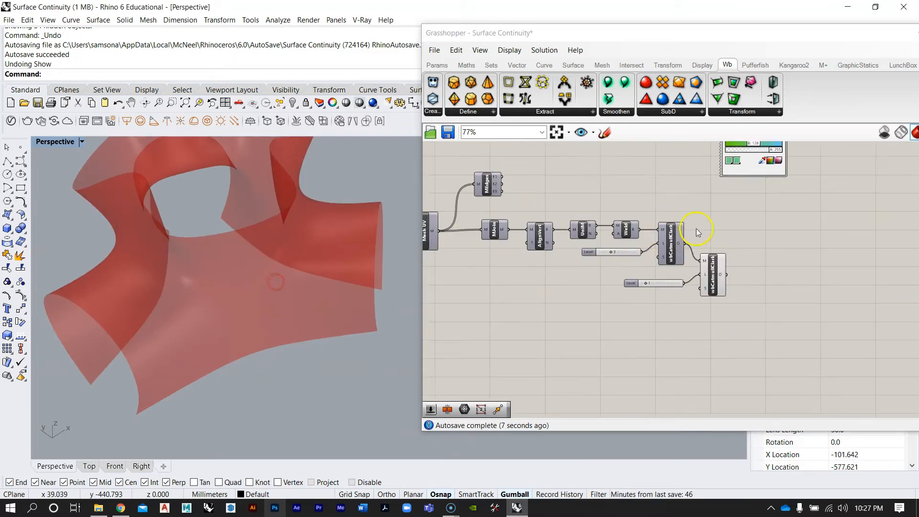
# Add a Mesh Edges component and connect the second Catmull-Clark component's output to its mesh input
pyautogui.scroll(-2, 699, 293)
pyautogui.moveTo(623, 271); pyautogui.dragTo(691, 267, button='right')
pyautogui.scroll(3, 584, 264)
pyautogui.moveTo(803, 318); pyautogui.dragTo(643, 277, button='right')
pyautogui.doubleClick(769, 318)
pyautogui.write('mesh edges')
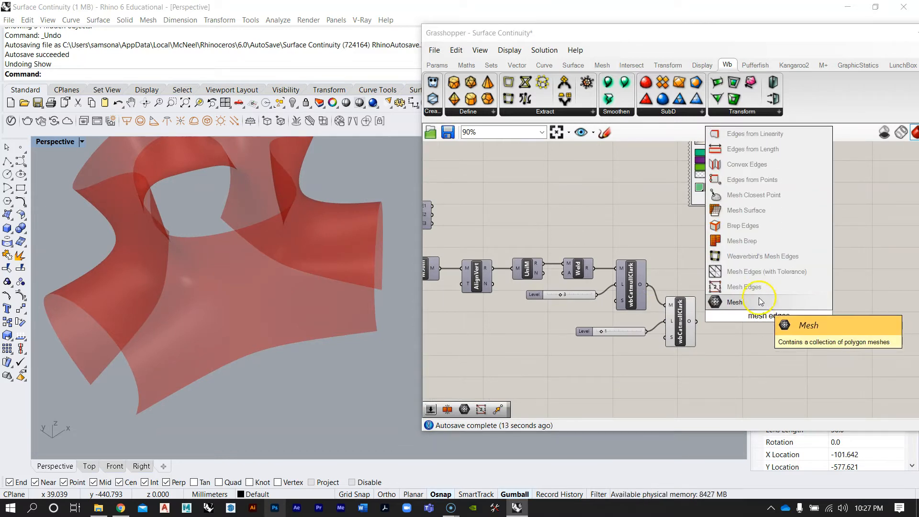
pyautogui.press('Return')
pyautogui.scroll(2, 675, 335)
pyautogui.moveTo(743, 317); pyautogui.dragTo(733, 259)
# Examine the smoothed mesh and its edge grid from several angles with the first Catmull-Clark component selected
pyautogui.click(599, 257)
pyautogui.moveTo(312, 230); pyautogui.dragTo(187, 256, button='right')
pyautogui.scroll(-5, 205, 250)
pyautogui.scroll(7, 191, 289)
pyautogui.scroll(-5, 254, 281)
pyautogui.moveTo(253, 281); pyautogui.dragTo(234, 237, button='right')
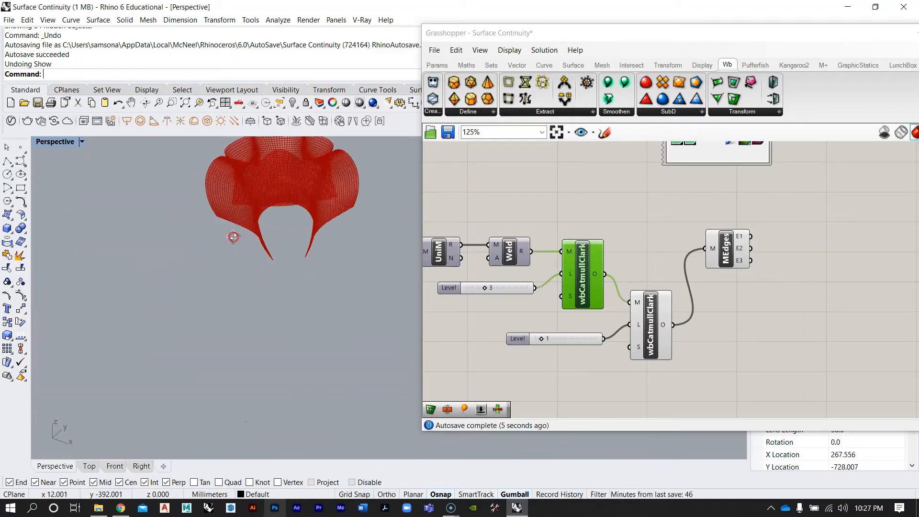
pyautogui.scroll(7, 269, 173)
pyautogui.moveTo(268, 174); pyautogui.dragTo(436, 224, button='right')
pyautogui.scroll(-4, 202, 274)
pyautogui.moveTo(254, 299); pyautogui.dragTo(297, 345, button='right')
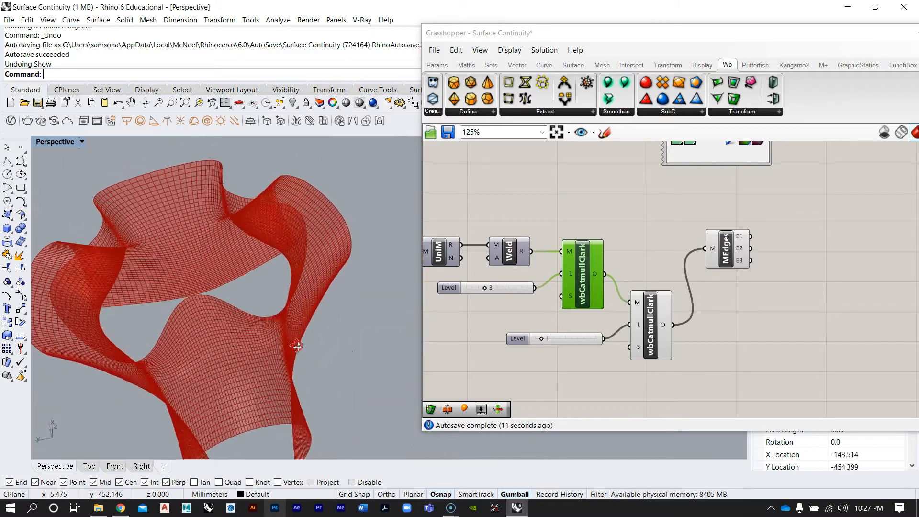
pyautogui.scroll(-7, 245, 330)
pyautogui.scroll(3, 244, 330)
pyautogui.moveTo(244, 331); pyautogui.dragTo(299, 256, button='right')
pyautogui.moveTo(248, 318); pyautogui.dragTo(281, 280, button='right')
pyautogui.scroll(4, 248, 299)
pyautogui.scroll(-7, 273, 281)
pyautogui.scroll(2, 273, 281)
# Move the new Mesh Edges component slightly lower, closer to the second Catmull-Clark component
pyautogui.moveTo(672, 239); pyautogui.dragTo(680, 257, button='right')
pyautogui.scroll(-3, 696, 266)
pyautogui.moveTo(721, 265); pyautogui.dragTo(721, 281)
pyautogui.click(722, 249)
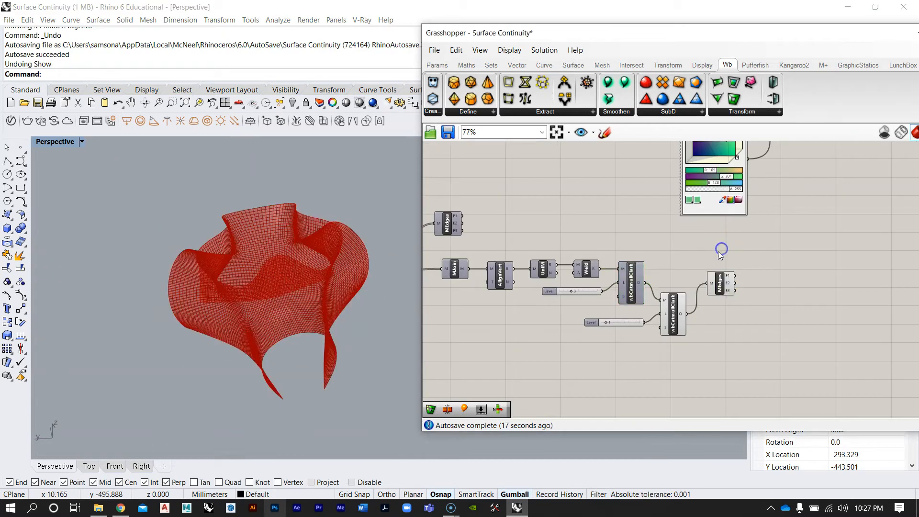
# Move the whole rebuilt definition lower on the canvas, farther from the reference definition
pyautogui.scroll(-3, 719, 252)
pyautogui.moveTo(720, 250); pyautogui.dragTo(682, 354, button='right')
pyautogui.scroll(4, 685, 237)
pyautogui.scroll(-2, 689, 210)
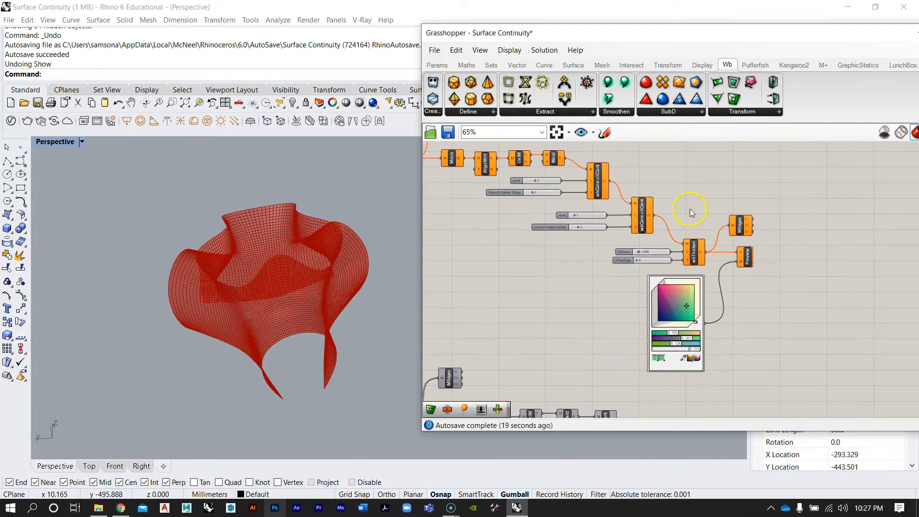
pyautogui.scroll(-2, 691, 210)
pyautogui.moveTo(761, 342); pyautogui.dragTo(478, 244)
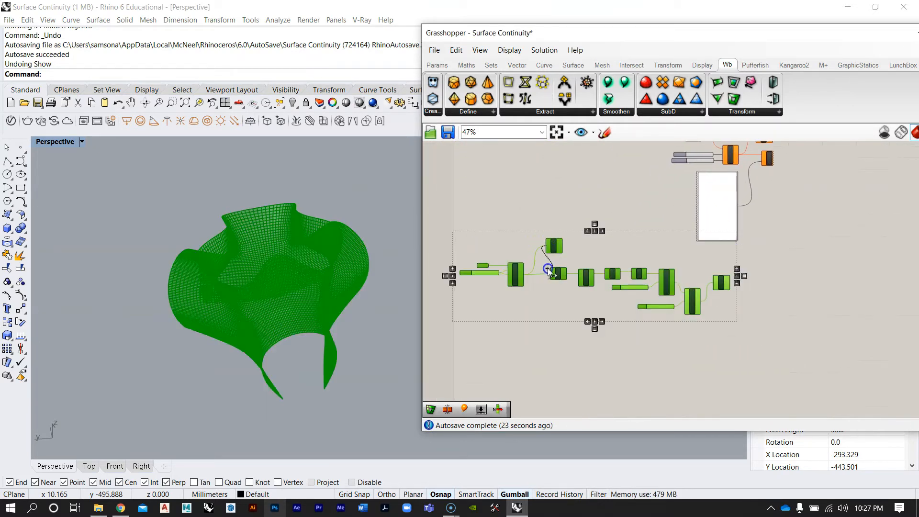
pyautogui.moveTo(552, 247); pyautogui.dragTo(553, 275)
pyautogui.click(551, 233)
# Examine the smoothed mesh and the reference definition's Thicken component with its Distance and OffsetType sliders
pyautogui.scroll(5, 338, 320)
pyautogui.moveTo(338, 322); pyautogui.dragTo(324, 240, button='right')
pyautogui.scroll(5, 304, 226)
pyautogui.scroll(-8, 300, 258)
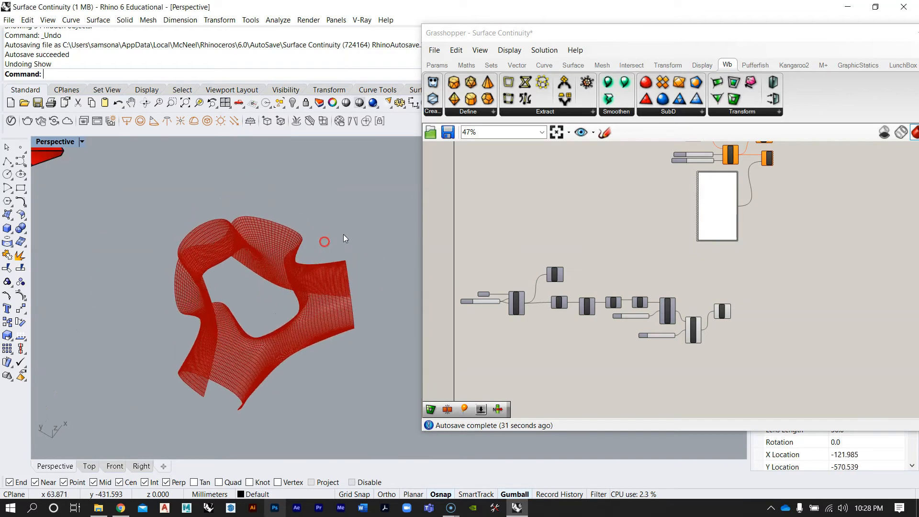
pyautogui.moveTo(706, 273); pyautogui.dragTo(671, 318, button='right')
pyautogui.scroll(5, 733, 200)
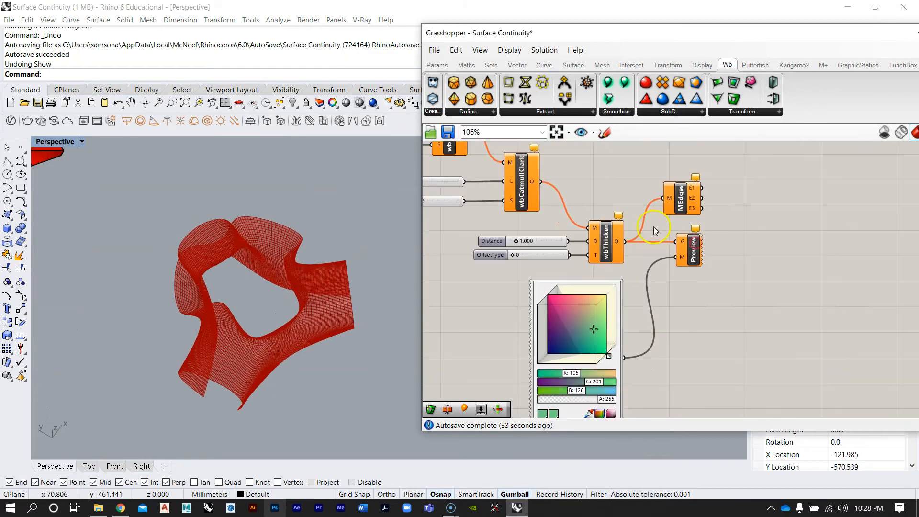
pyautogui.scroll(-4, 614, 200)
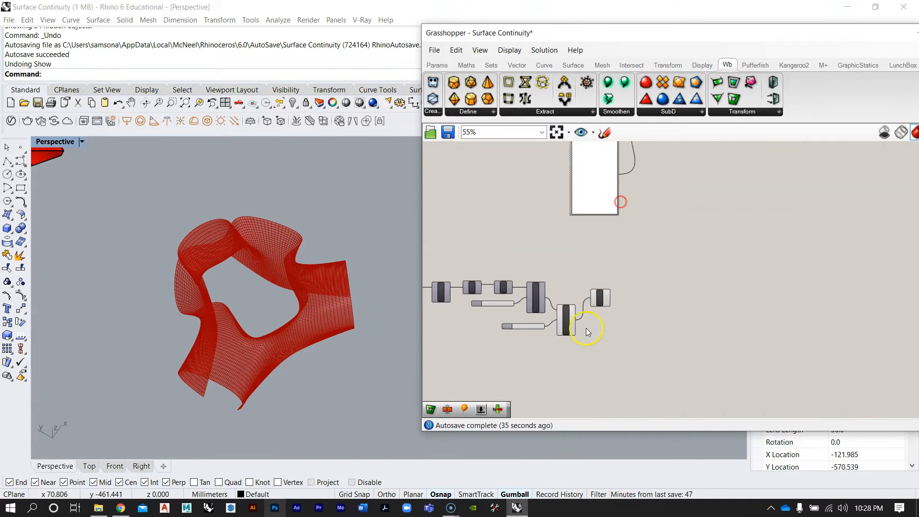
# Add a Weaverbird's Mesh Thicken component and connect the second Catmull-Clark component's output to its mesh input
pyautogui.doubleClick(606, 340)
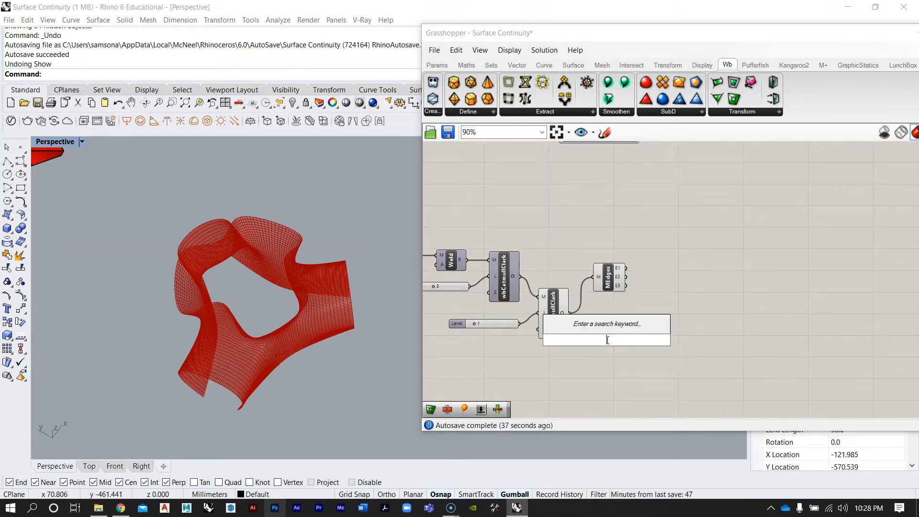
pyautogui.write('thicken')
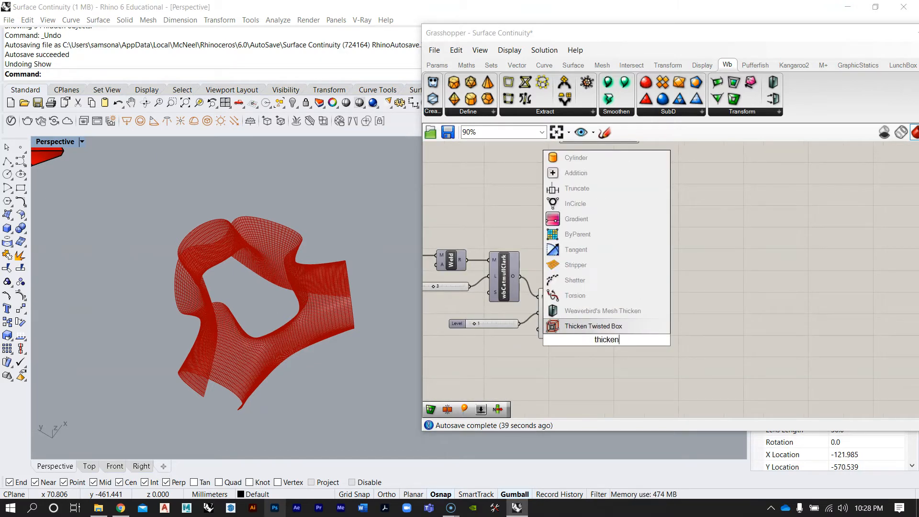
pyautogui.click(607, 311)
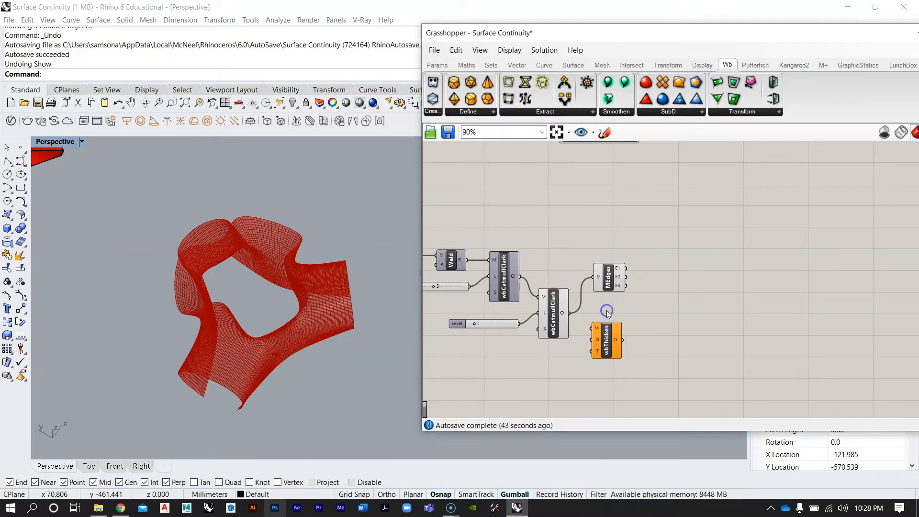
pyautogui.scroll(4, 598, 341)
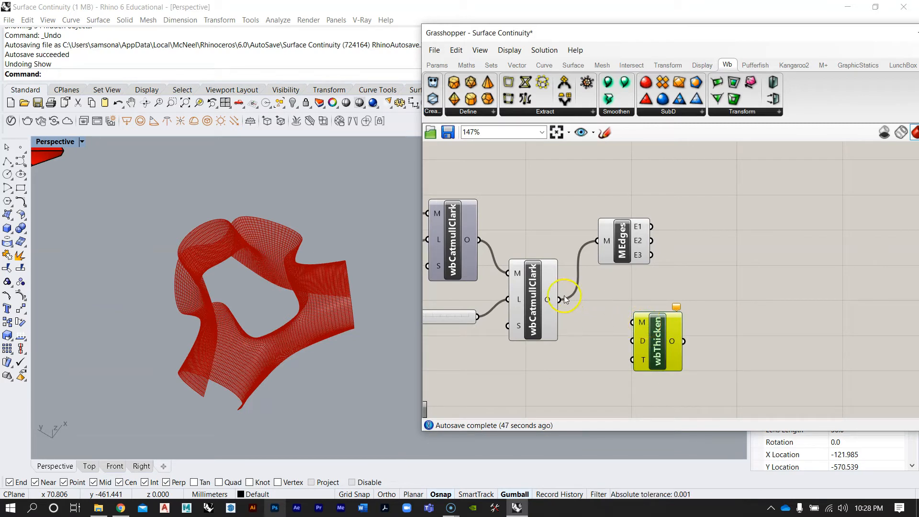
pyautogui.moveTo(618, 326); pyautogui.dragTo(685, 323)
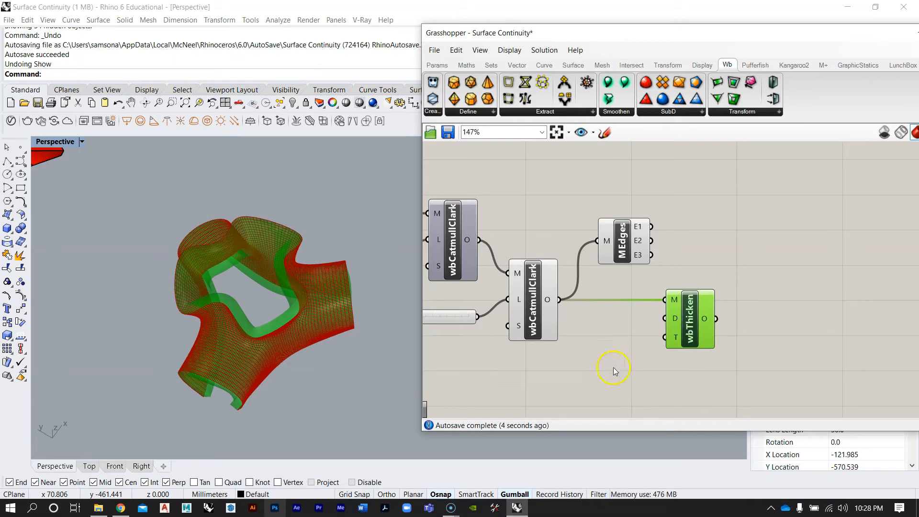
# Create a number slider from 10.0, set it to about 2.0655, and connect it to the Thicken component's Distance input
pyautogui.doubleClick(613, 367)
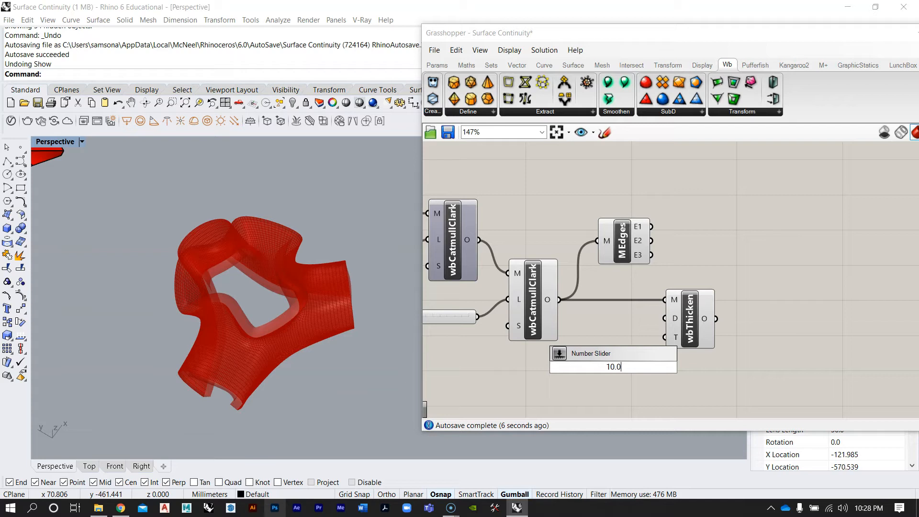
pyautogui.press('Return')
pyautogui.click(613, 372)
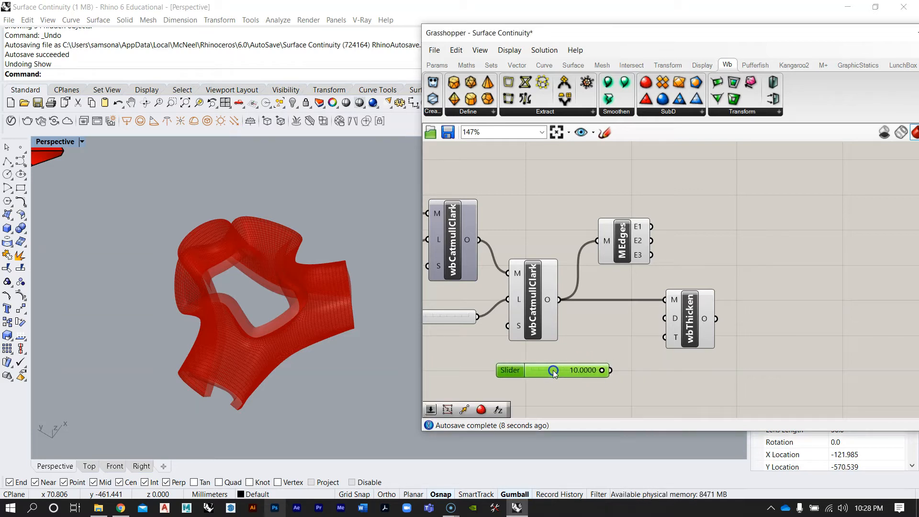
pyautogui.moveTo(636, 343); pyautogui.dragTo(636, 344)
pyautogui.scroll(3, 603, 372)
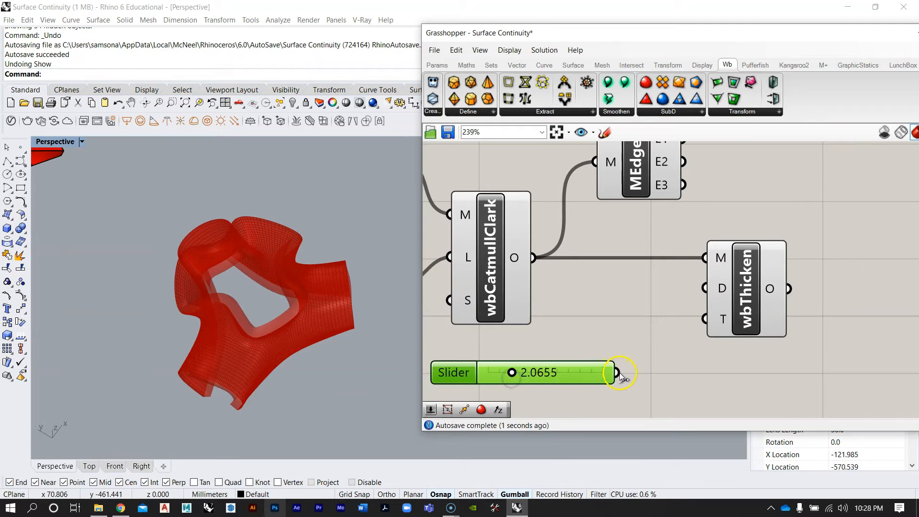
pyautogui.moveTo(705, 292); pyautogui.dragTo(704, 289)
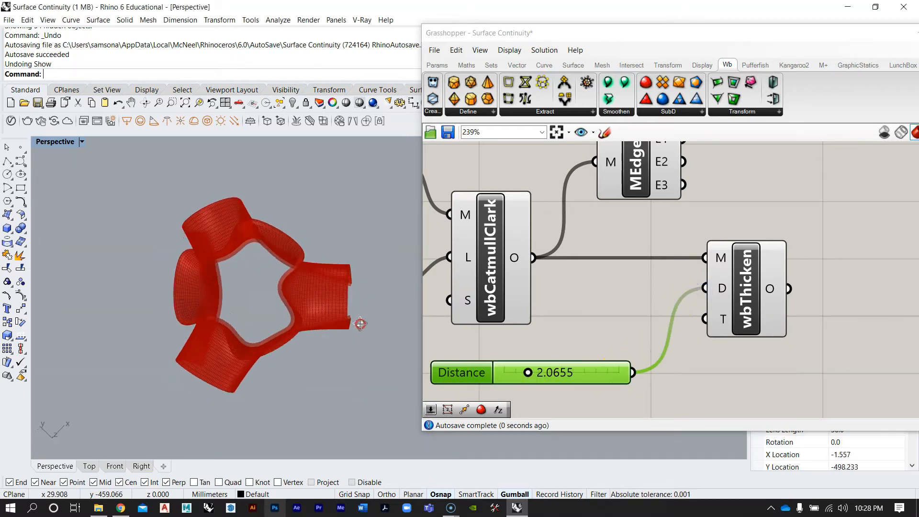
# Highlight the thickened mesh by selecting its Thicken component and adjust the Distance slider to about 2.0051
pyautogui.scroll(5, 357, 287)
pyautogui.moveTo(354, 253); pyautogui.dragTo(328, 248, button='right')
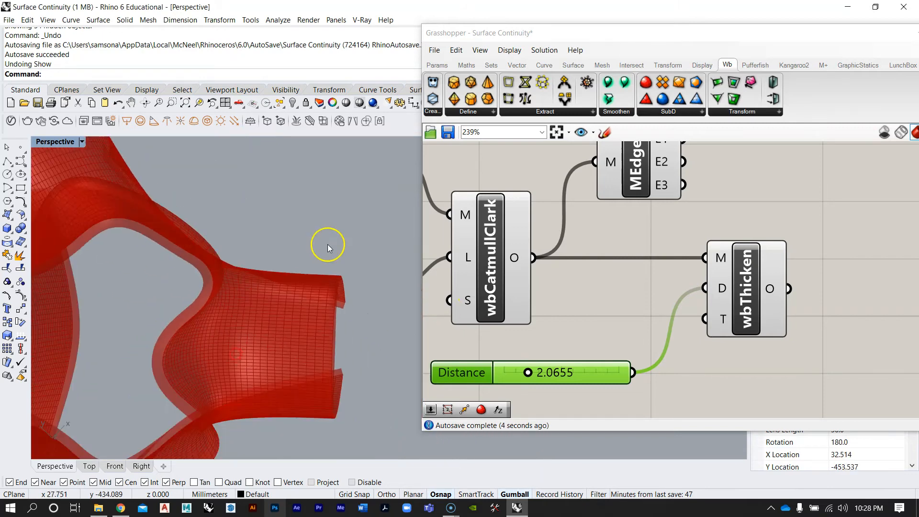
pyautogui.click(780, 313)
pyautogui.moveTo(316, 287)
pyautogui.mouseDown(button='right')
pyautogui.moveTo(287, 256)
pyautogui.moveTo(376, 338)
pyautogui.moveTo(319, 289)
pyautogui.mouseUp(button='right')
pyautogui.scroll(2, 543, 372)
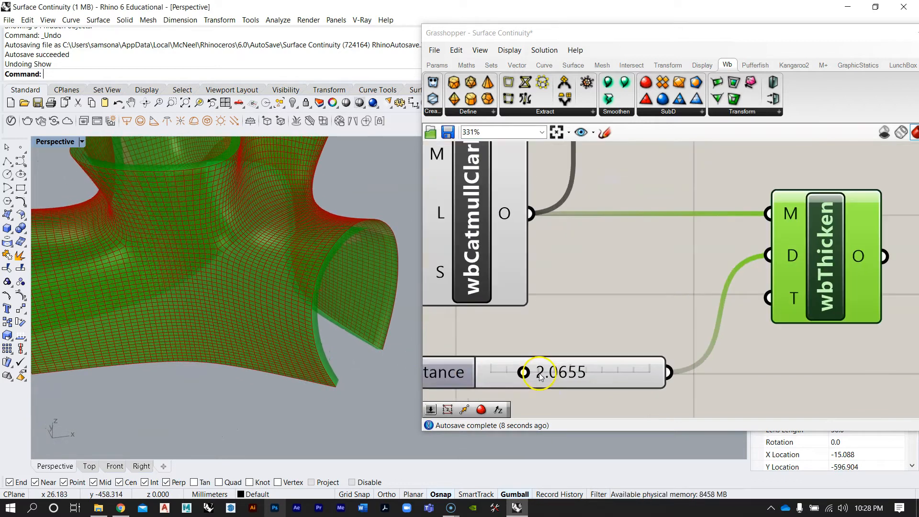
pyautogui.moveTo(524, 373); pyautogui.dragTo(523, 373)
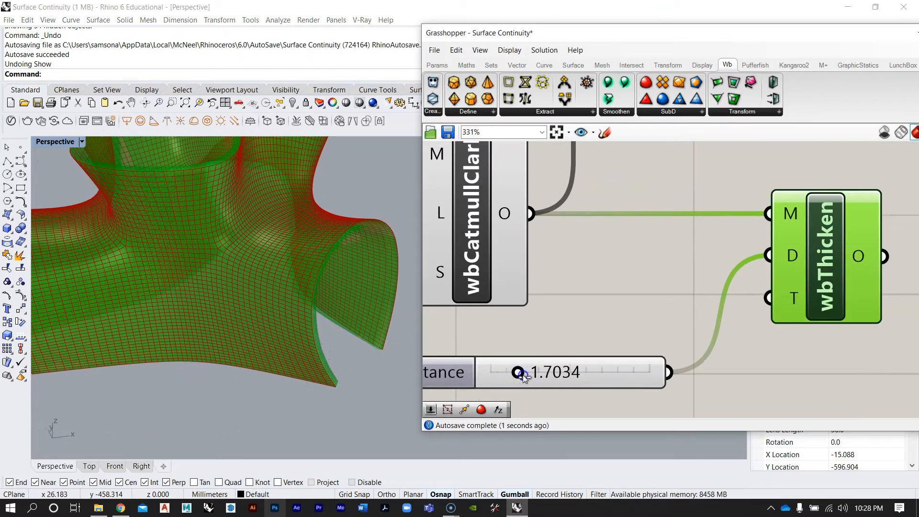
pyautogui.moveTo(514, 375); pyautogui.dragTo(523, 376)
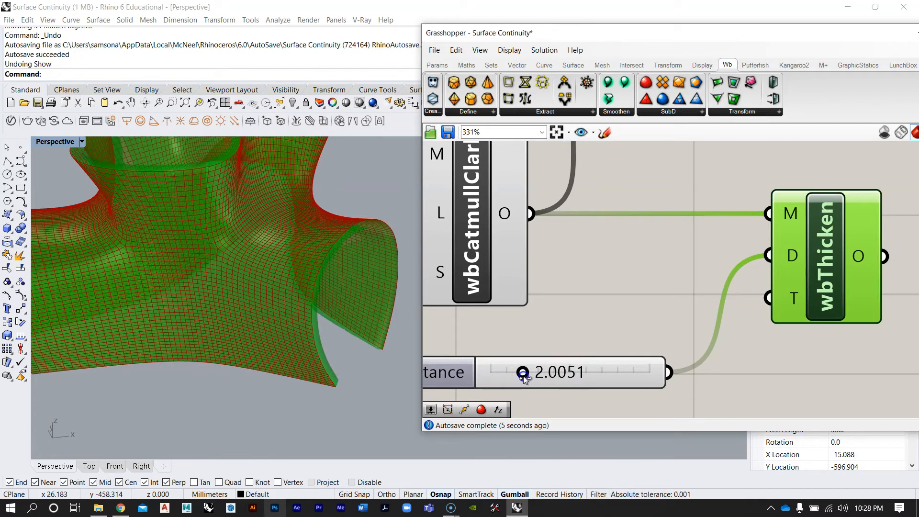
# Read the Thicken component's OffsetType options and examine the thickened mesh and its open ends from several angles
pyautogui.scroll(-4, 524, 375)
pyautogui.moveTo(670, 324)
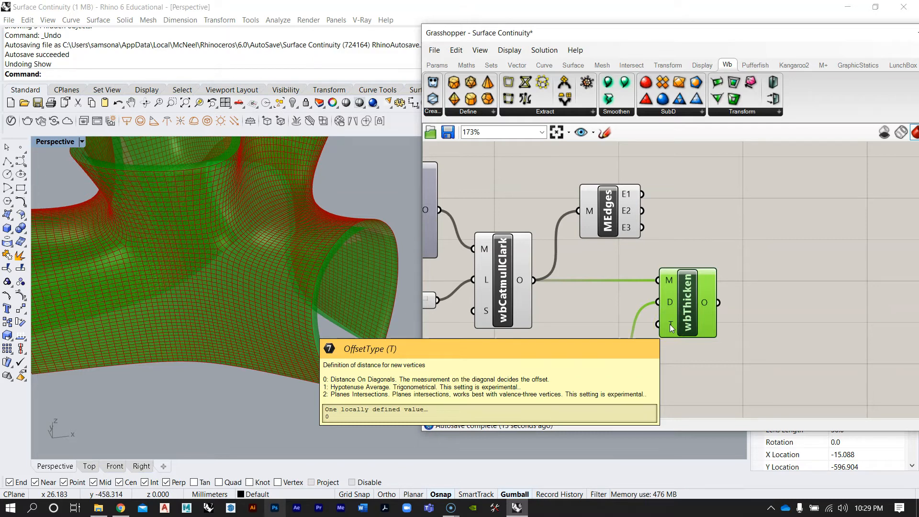
pyautogui.moveTo(404, 248); pyautogui.dragTo(252, 390, button='right')
pyautogui.scroll(4, 192, 341)
pyautogui.moveTo(340, 341); pyautogui.dragTo(162, 331, button='right')
pyautogui.scroll(-15, 163, 332)
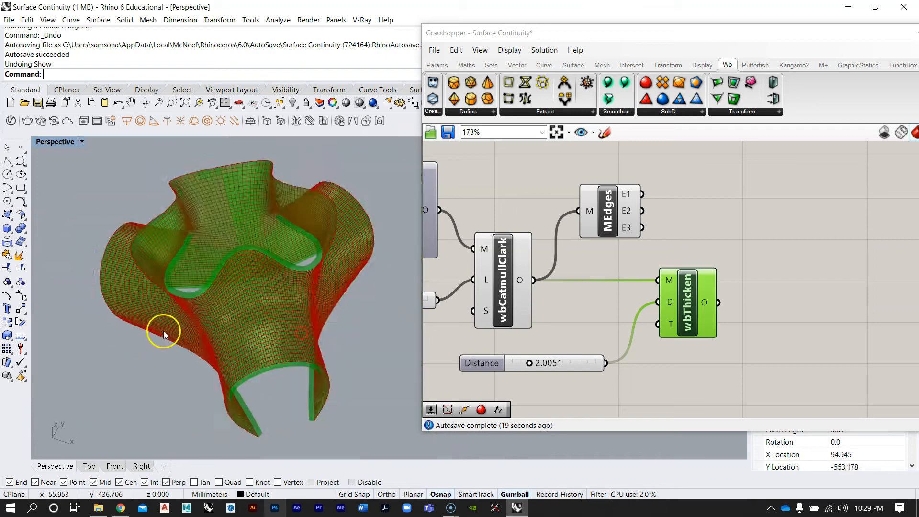
pyautogui.scroll(12, 269, 292)
pyautogui.moveTo(282, 371); pyautogui.dragTo(254, 311, button='right')
pyautogui.scroll(-11, 228, 251)
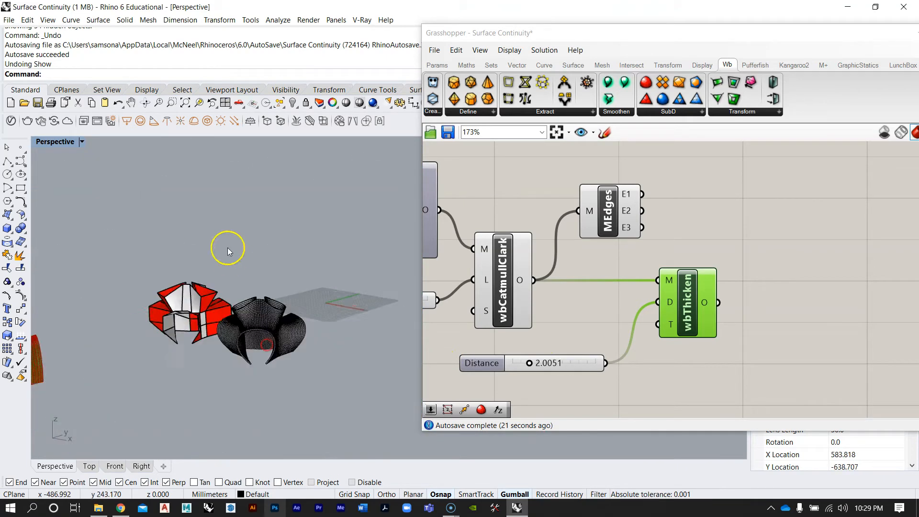
pyautogui.scroll(9, 244, 366)
pyautogui.moveTo(263, 373); pyautogui.dragTo(270, 335, button='right')
pyautogui.scroll(-10, 330, 234)
pyautogui.moveTo(297, 257); pyautogui.dragTo(269, 303, button='right')
pyautogui.scroll(-10, 266, 306)
pyautogui.scroll(12, 209, 352)
pyautogui.moveTo(209, 352); pyautogui.dragTo(287, 290, button='right')
pyautogui.scroll(-10, 231, 344)
pyautogui.scroll(10, 304, 346)
pyautogui.scroll(-7, 292, 332)
pyautogui.scroll(9, 287, 293)
# Set the Thicken component's Distance slider to about 1.5473 and deselect the component
pyautogui.scroll(5, 550, 361)
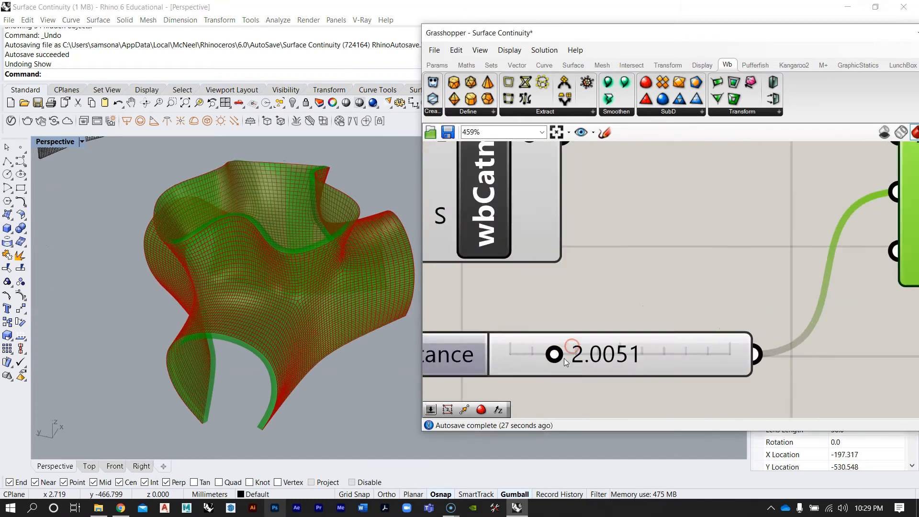
pyautogui.moveTo(538, 362)
pyautogui.mouseDown()
pyautogui.moveTo(527, 361)
pyautogui.moveTo(568, 360)
pyautogui.moveTo(553, 360)
pyautogui.mouseUp()
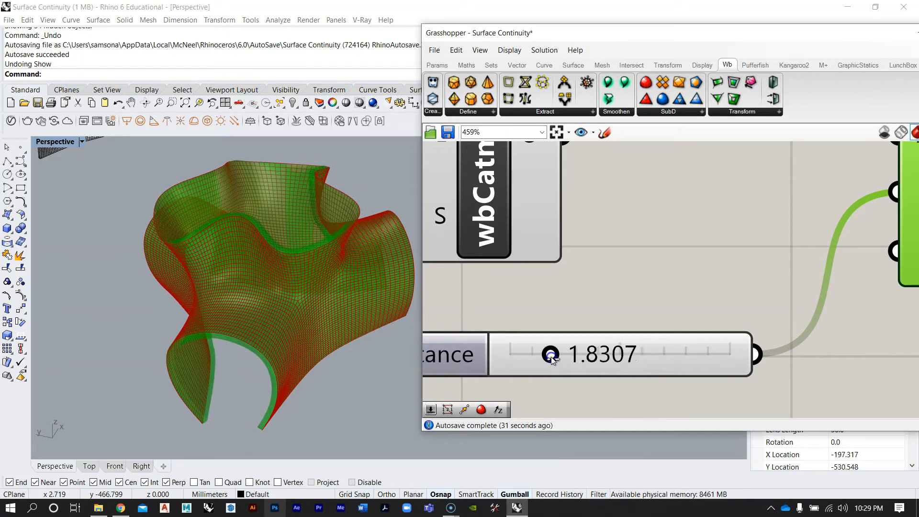
pyautogui.click(616, 284)
pyautogui.scroll(-5, 616, 285)
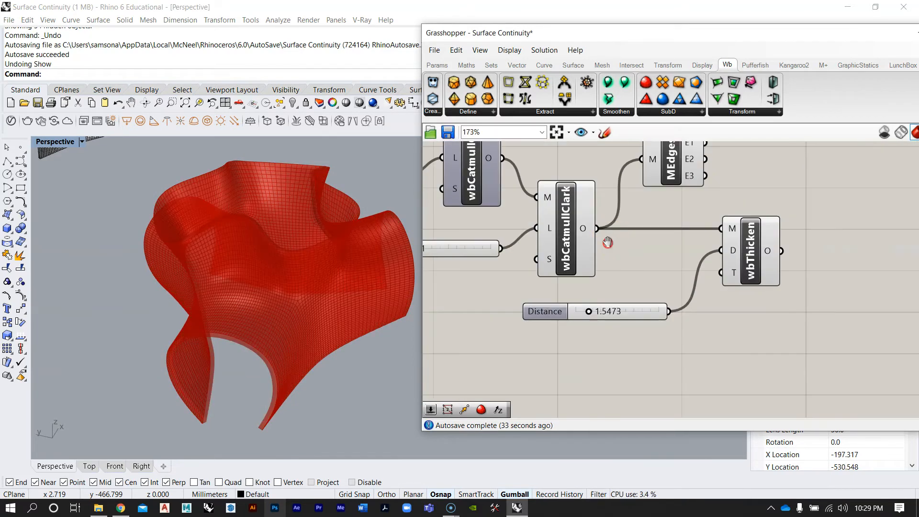
# Turn off the preview of the second Catmull-Clark component and the MEdges component so only the thickened mesh shows
pyautogui.scroll(2, 603, 273)
pyautogui.rightClick(598, 273)
pyautogui.click(631, 293)
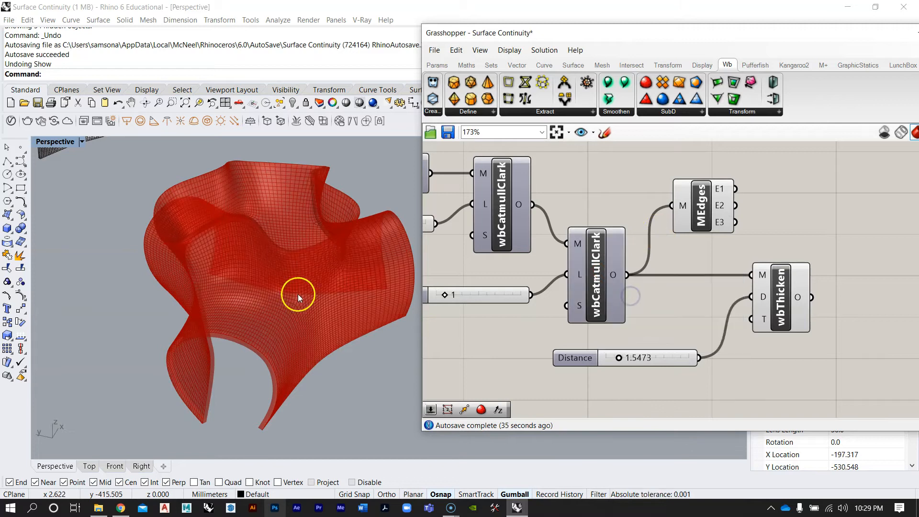
pyautogui.rightClick(700, 203)
pyautogui.click(714, 224)
pyautogui.moveTo(586, 234); pyautogui.dragTo(602, 242, button='right')
pyautogui.moveTo(301, 218); pyautogui.dragTo(268, 263, button='right')
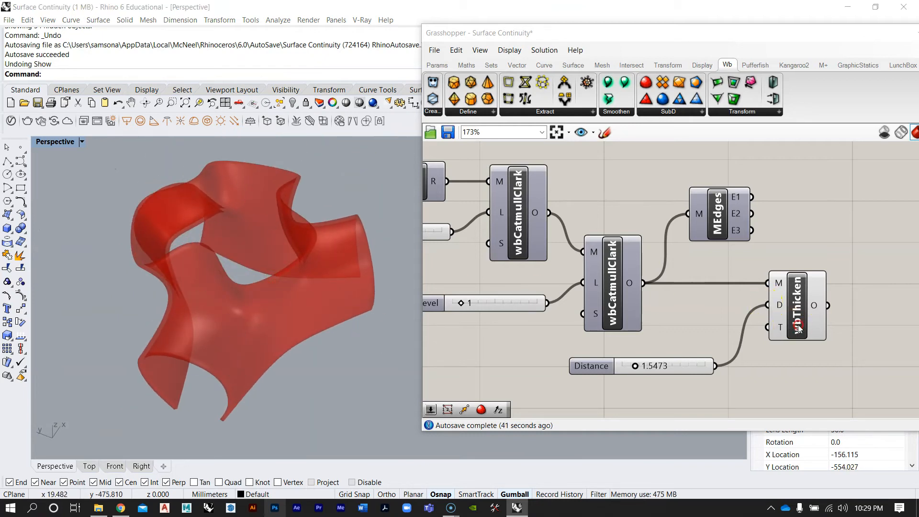
# Bake the Thicken component's output mesh and move the baked copy clear of the preview
pyautogui.scroll(-3, 798, 329)
pyautogui.rightClick(694, 289)
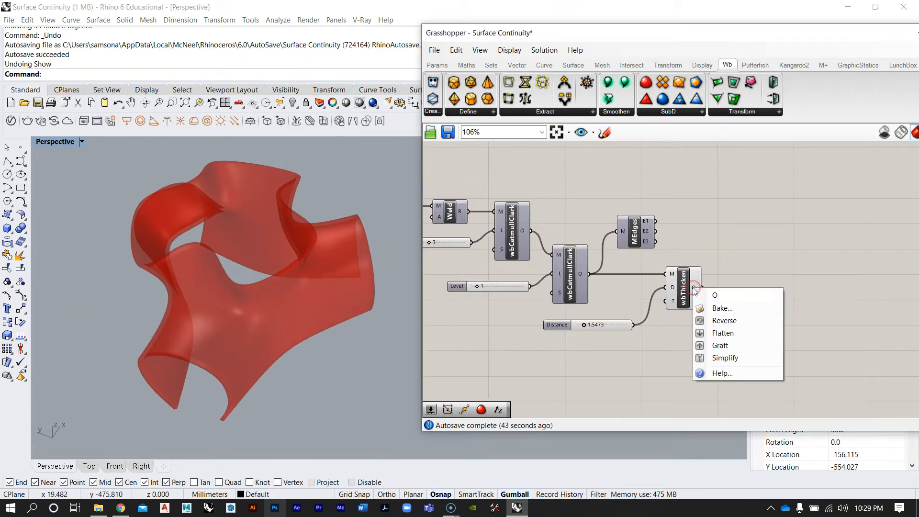
pyautogui.click(722, 309)
pyautogui.click(716, 416)
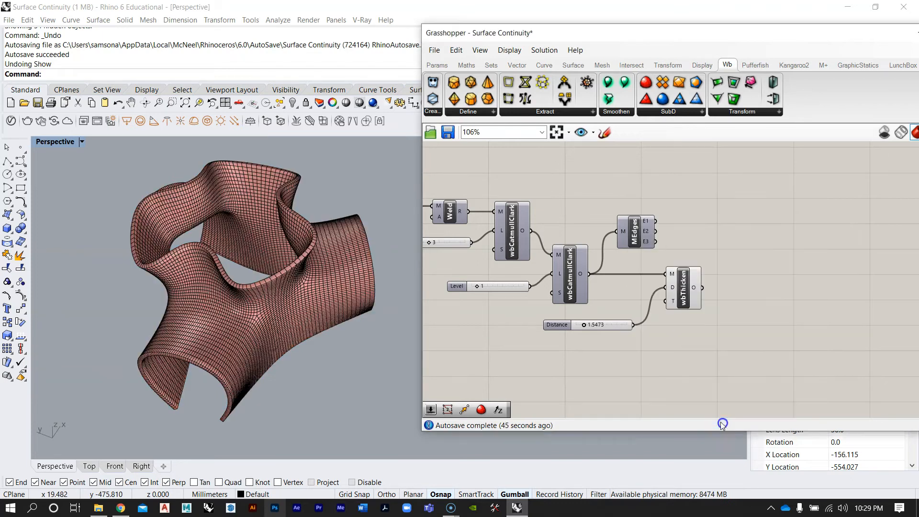
pyautogui.click(297, 250)
pyautogui.scroll(-5, 270, 302)
pyautogui.moveTo(271, 254); pyautogui.dragTo(341, 221)
pyautogui.press('Return')
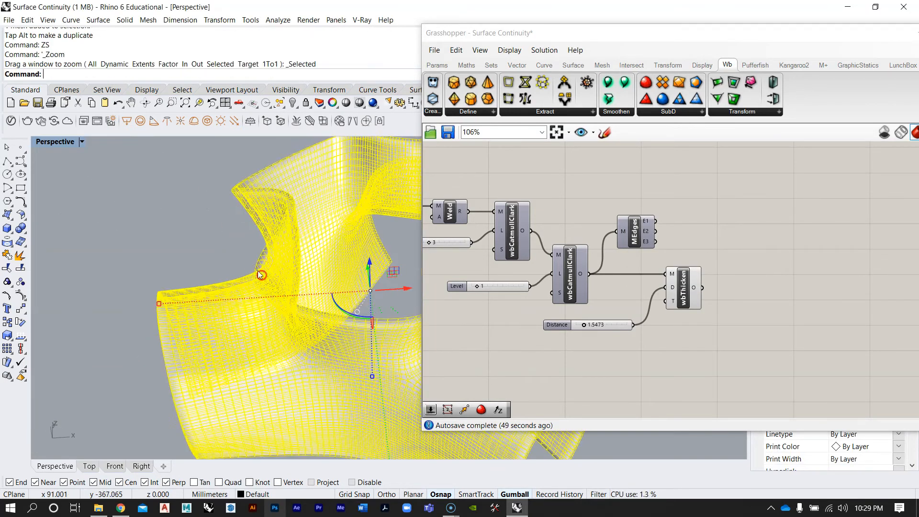
pyautogui.press('Escape')
pyautogui.scroll(-6, 249, 303)
pyautogui.scroll(5, 214, 286)
# Show all hidden objects in the model alongside the baked mesh
pyautogui.write('Show')
pyautogui.press('Return')
pyautogui.keyDown('shift'); pyautogui.moveTo(154, 317); pyautogui.dragTo(99, 315, button='right'); pyautogui.keyUp('shift')
pyautogui.moveTo(262, 327); pyautogui.dragTo(308, 322, button='right')
# Zoom to the baked thickened mesh and examine its shape and edge thickness from several angles
pyautogui.click(317, 305)
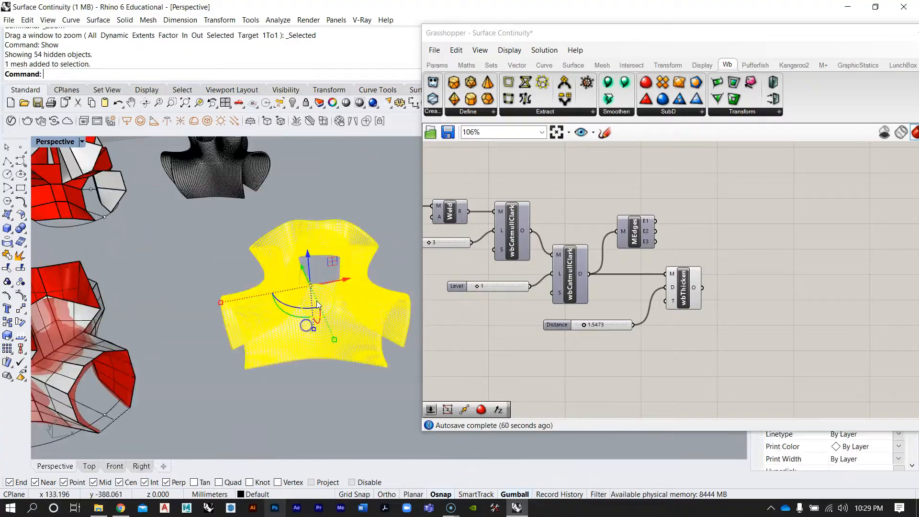
pyautogui.write('zs')
pyautogui.press('Return')
pyautogui.scroll(5, 318, 303)
pyautogui.scroll(-8, 328, 345)
pyautogui.click(261, 368)
pyautogui.moveTo(261, 368); pyautogui.dragTo(322, 338, button='right')
pyautogui.scroll(9, 229, 282)
pyautogui.scroll(-9, 345, 289)
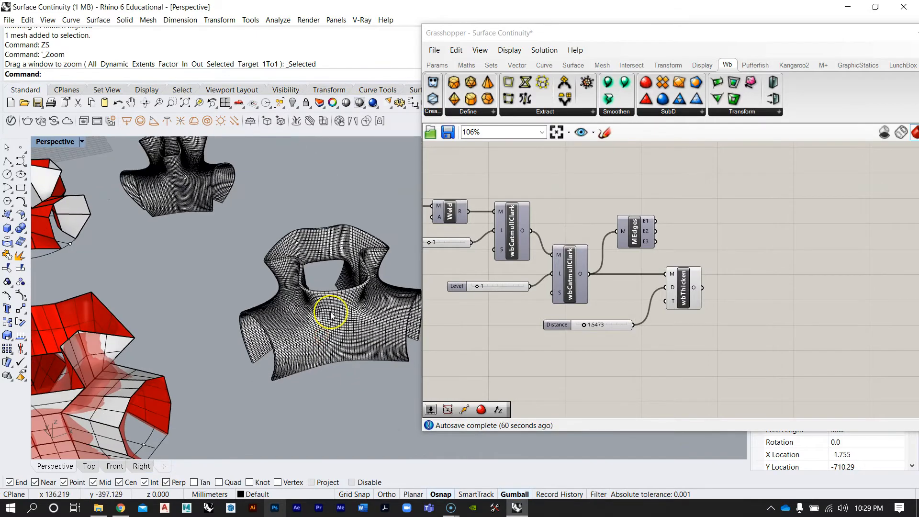
pyautogui.moveTo(330, 287)
pyautogui.mouseDown(button='right')
pyautogui.moveTo(318, 283)
pyautogui.moveTo(314, 294)
pyautogui.moveTo(386, 296)
pyautogui.moveTo(277, 273)
pyautogui.moveTo(248, 291)
pyautogui.mouseUp(button='right')
pyautogui.scroll(5, 273, 288)
pyautogui.scroll(-1, 323, 298)
pyautogui.moveTo(324, 297); pyautogui.dragTo(255, 249, button='right')
pyautogui.scroll(3, 195, 322)
pyautogui.moveTo(196, 307); pyautogui.dragTo(206, 343, button='right')
pyautogui.scroll(-5, 277, 322)
pyautogui.scroll(-5, 287, 277)
pyautogui.scroll(3, 293, 292)
pyautogui.scroll(-5, 294, 307)
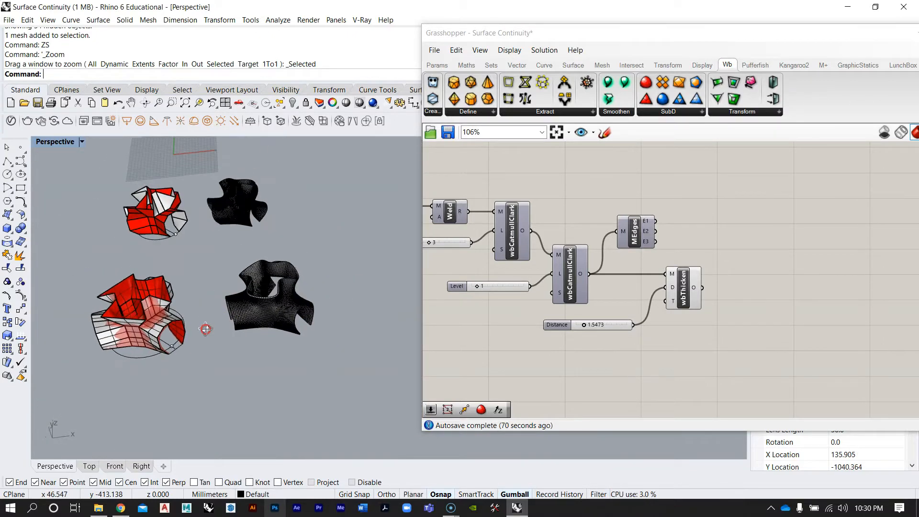
# Hide the original surfaces, curves and points that overlap the thickened mesh preview
pyautogui.scroll(6, 205, 325)
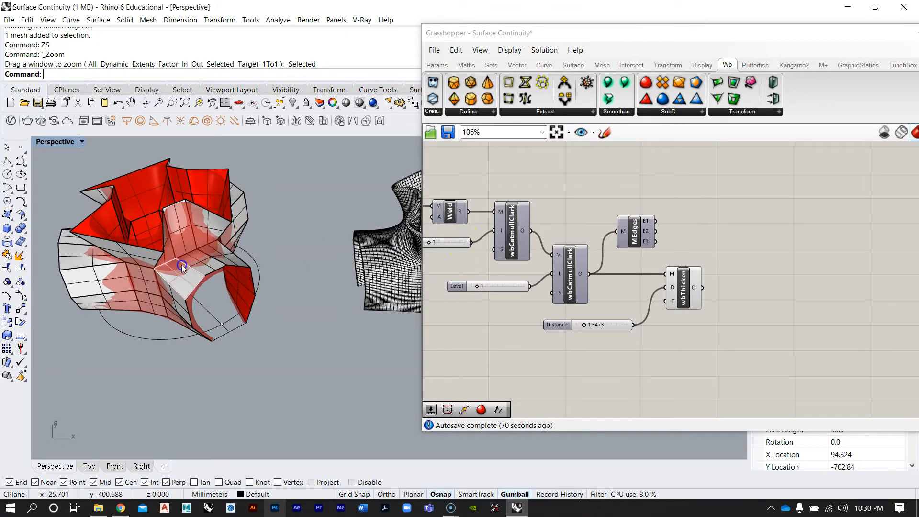
pyautogui.scroll(-3, 253, 304)
pyautogui.moveTo(106, 194); pyautogui.dragTo(305, 402)
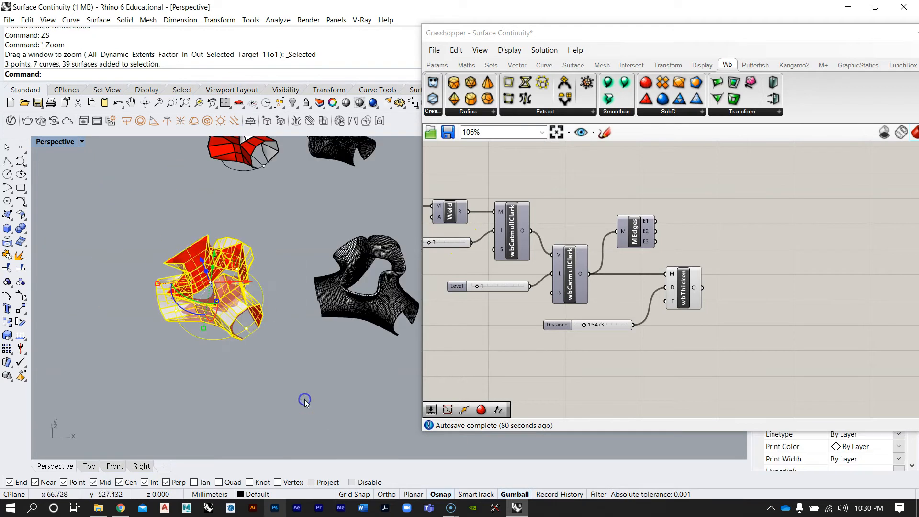
pyautogui.write('hide')
pyautogui.press('Return')
pyautogui.scroll(4, 241, 291)
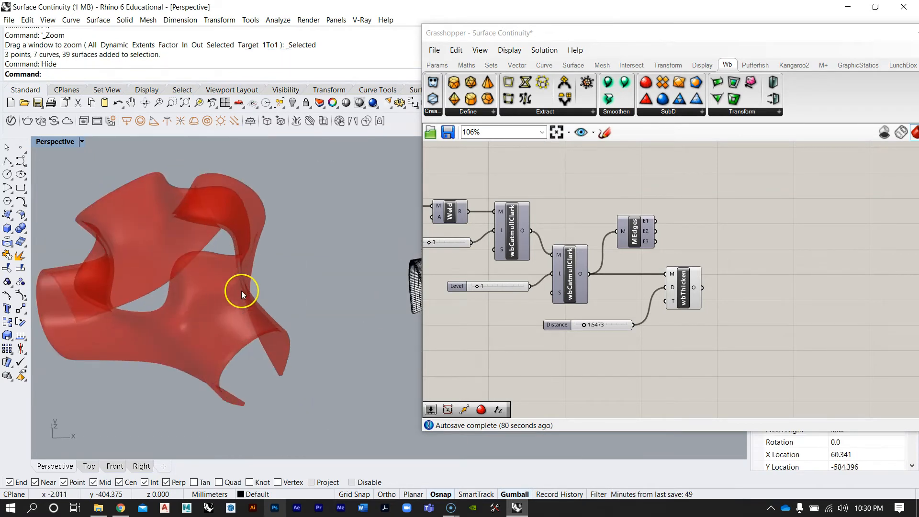
# Set the Thicken component's Distance slider to 10.0000 and compare the resulting thickness from different angles
pyautogui.moveTo(241, 291); pyautogui.dragTo(257, 248, button='right')
pyautogui.scroll(6, 582, 333)
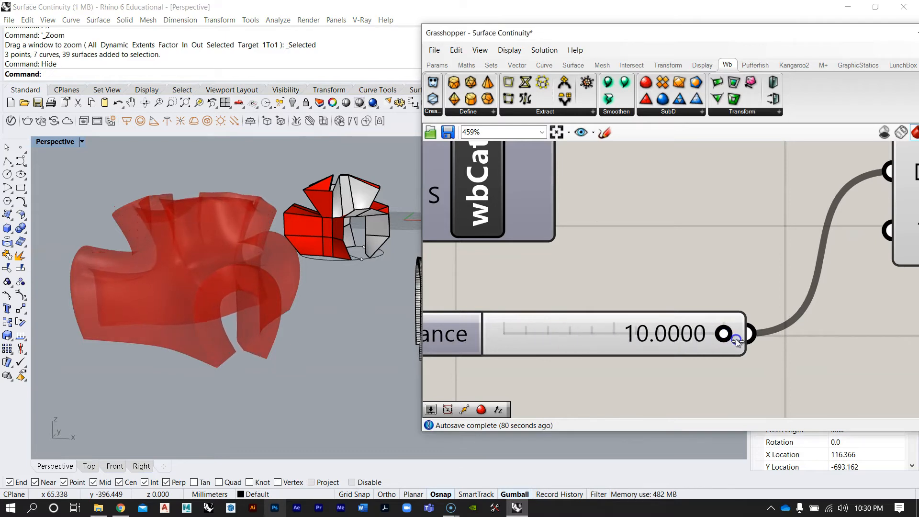
pyautogui.moveTo(262, 194); pyautogui.dragTo(366, 358, button='right')
pyautogui.scroll(-5, 251, 256)
pyautogui.scroll(8, 262, 214)
pyautogui.scroll(-6, 246, 312)
pyautogui.scroll(6, 246, 312)
pyautogui.moveTo(282, 335); pyautogui.dragTo(331, 263, button='right')
pyautogui.scroll(2, 330, 420)
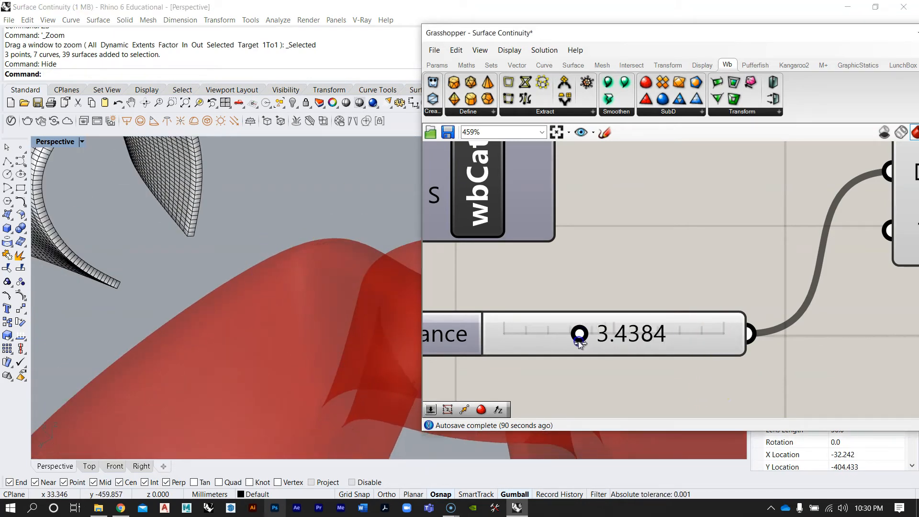
pyautogui.moveTo(579, 341); pyautogui.dragTo(671, 341)
pyautogui.moveTo(750, 340); pyautogui.dragTo(752, 337)
pyautogui.moveTo(745, 274); pyautogui.dragTo(616, 298, button='right')
# Bake the mesh thickened by 10 and move the baked copy away from the preview
pyautogui.scroll(-5, 596, 273)
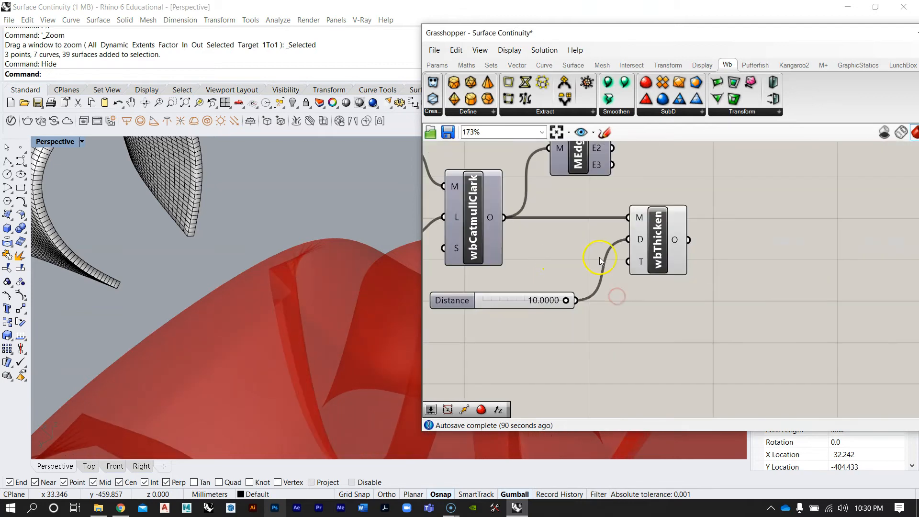
pyautogui.moveTo(613, 253); pyautogui.dragTo(574, 292, button='right')
pyautogui.rightClick(637, 282)
pyautogui.click(662, 300)
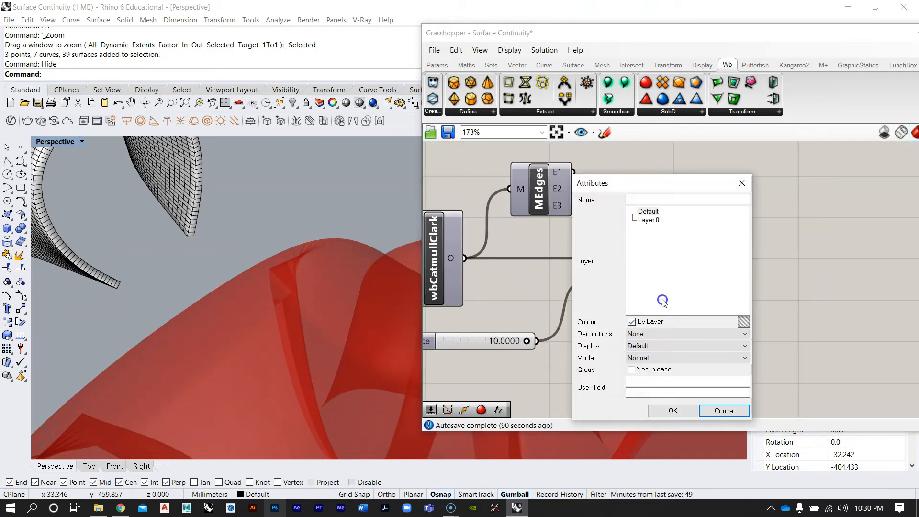
pyautogui.click(672, 412)
pyautogui.click(314, 269)
pyautogui.scroll(-5, 220, 259)
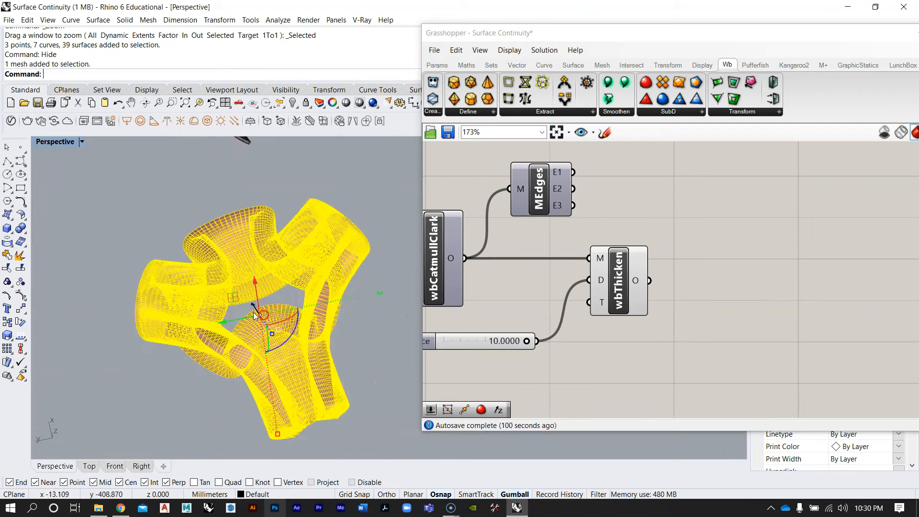
pyautogui.moveTo(209, 322); pyautogui.dragTo(346, 289)
pyautogui.click(259, 295)
pyautogui.scroll(7, 246, 297)
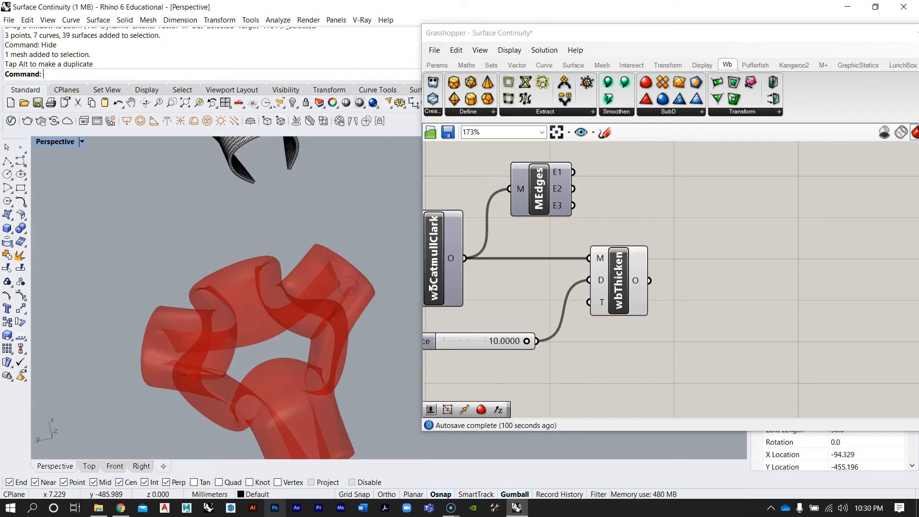
# Examine the heavily thickened baked mesh up close for overlapping faces and sharp corners along its rims
pyautogui.moveTo(247, 304); pyautogui.dragTo(144, 310, button='right')
pyautogui.middleClick(132, 311)
pyautogui.scroll(-5, 200, 268)
pyautogui.scroll(12, 354, 275)
pyautogui.moveTo(379, 217); pyautogui.dragTo(406, 185, button='right')
pyautogui.scroll(5, 371, 207)
pyautogui.moveTo(346, 224); pyautogui.dragTo(359, 231, button='right')
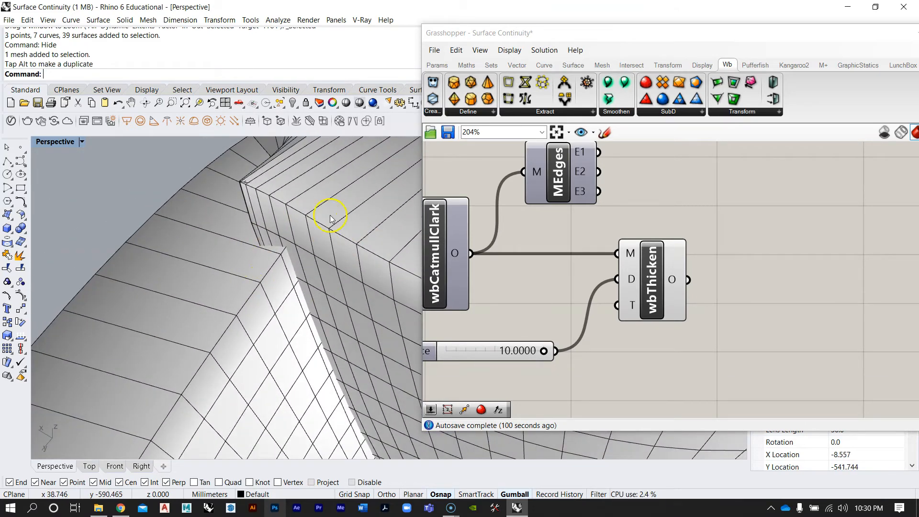
pyautogui.moveTo(289, 274); pyautogui.dragTo(302, 325, button='right')
pyautogui.scroll(-5, 244, 293)
pyautogui.moveTo(244, 294); pyautogui.dragTo(260, 358, button='right')
pyautogui.scroll(8, 304, 274)
pyautogui.moveTo(267, 256); pyautogui.dragTo(376, 172, button='right')
pyautogui.scroll(-10, 181, 308)
pyautogui.scroll(15, 263, 277)
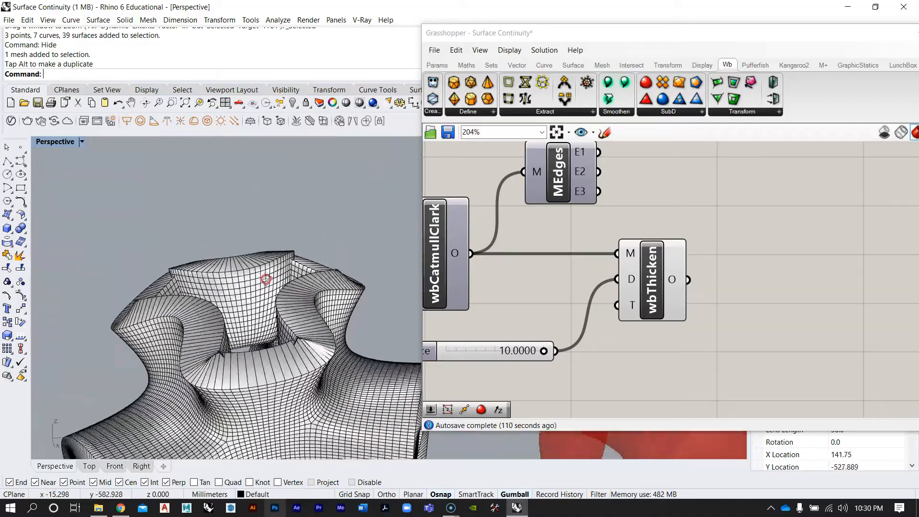
pyautogui.scroll(-10, 229, 223)
pyautogui.moveTo(228, 223); pyautogui.dragTo(199, 317, button='right')
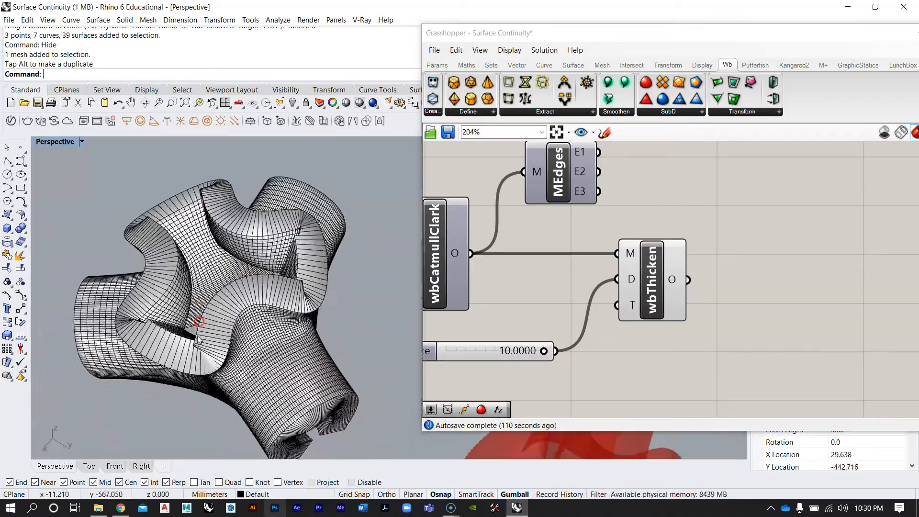
pyautogui.scroll(10, 314, 289)
pyautogui.moveTo(314, 289); pyautogui.dragTo(171, 349, button='right')
pyautogui.scroll(5, 263, 312)
pyautogui.moveTo(263, 312); pyautogui.dragTo(168, 269, button='right')
pyautogui.scroll(-6, 201, 244)
pyautogui.moveTo(201, 244); pyautogui.dragTo(277, 378, button='right')
pyautogui.scroll(6, 239, 275)
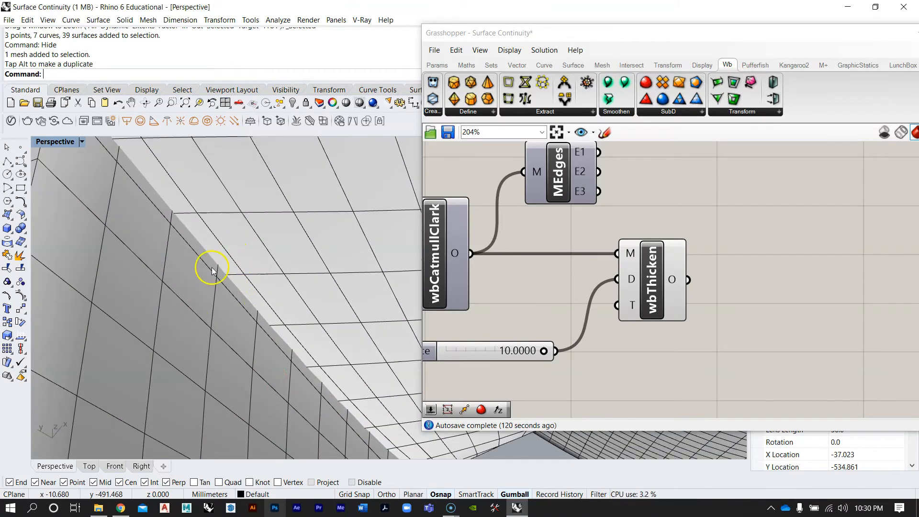
# Delete the baked mesh that was thickened by 10
pyautogui.scroll(-8, 260, 235)
pyautogui.click(232, 240)
pyautogui.press('Delete')
# Zoom to the thinner baked mesh and examine its rims and openings from several angles
pyautogui.scroll(-10, 259, 261)
pyautogui.scroll(5, 294, 229)
pyautogui.click(293, 247)
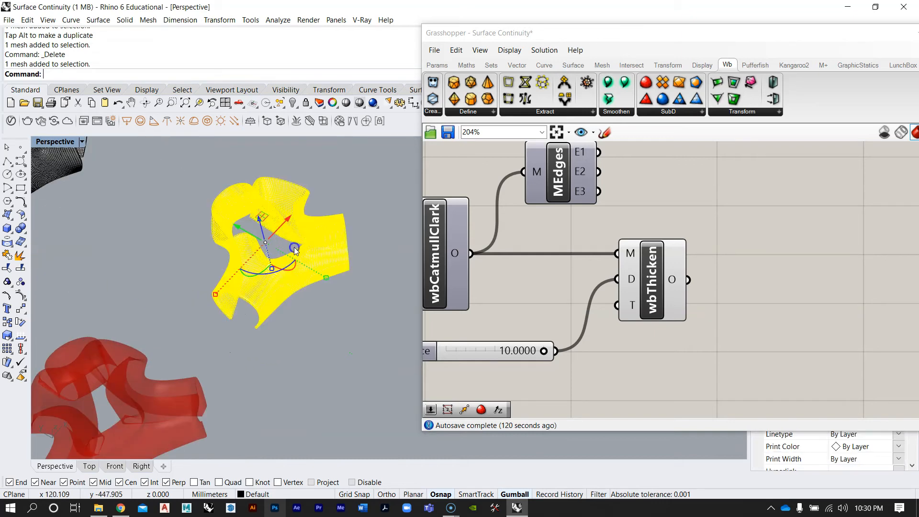
pyautogui.write('zs')
pyautogui.rightClick(293, 248)
pyautogui.press('Escape')
pyautogui.scroll(8, 307, 287)
pyautogui.moveTo(322, 326); pyautogui.dragTo(350, 394, button='right')
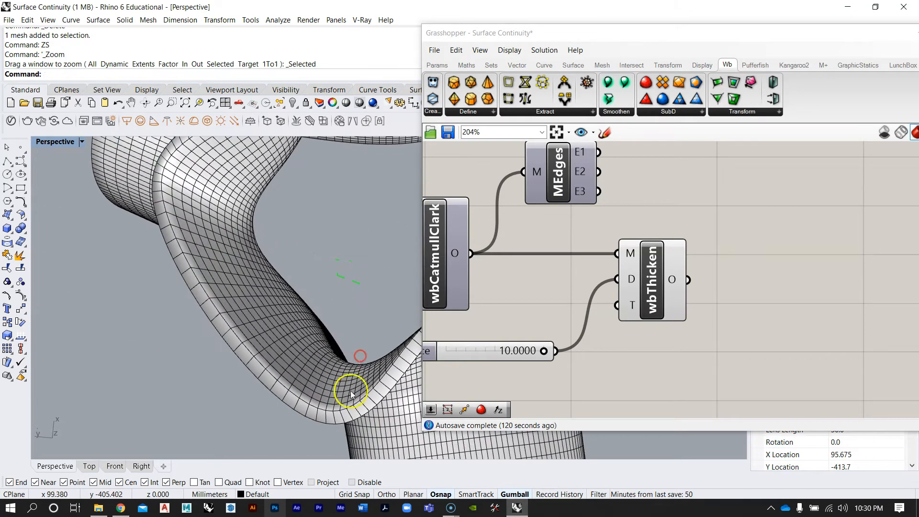
pyautogui.moveTo(181, 179); pyautogui.dragTo(336, 152, button='right')
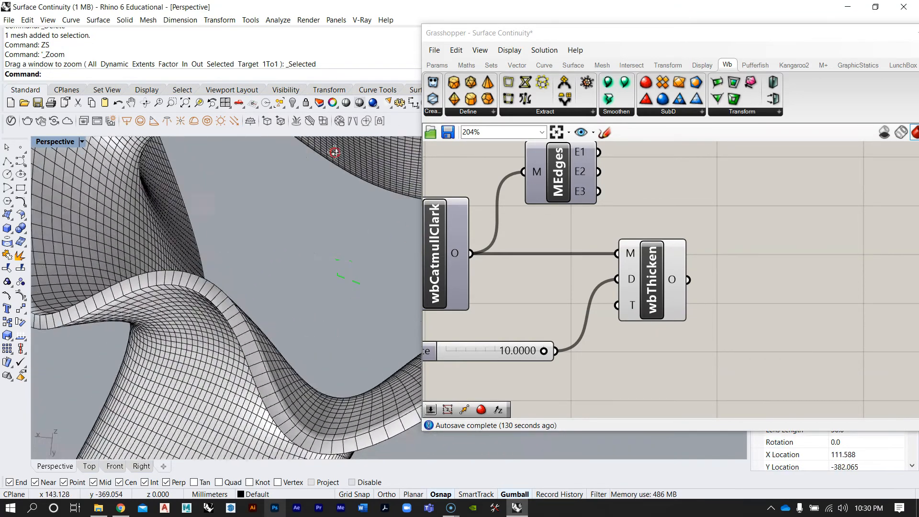
pyautogui.scroll(-8, 267, 217)
pyautogui.moveTo(267, 218); pyautogui.dragTo(351, 162, button='right')
pyautogui.scroll(8, 334, 252)
pyautogui.moveTo(335, 253); pyautogui.dragTo(308, 231, button='right')
pyautogui.scroll(-7, 230, 345)
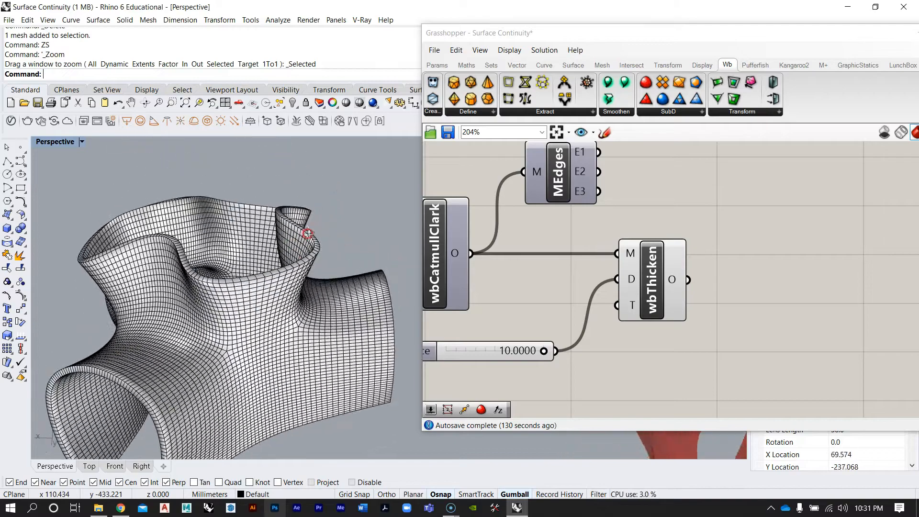
pyautogui.scroll(-8, 242, 250)
pyautogui.scroll(7, 242, 250)
pyautogui.moveTo(242, 250); pyautogui.dragTo(157, 353, button='right')
pyautogui.scroll(-6, 243, 328)
# Move the Grasshopper window aside to uncover more of the viewport and bring the whole component chain into view
pyautogui.moveTo(492, 41); pyautogui.dragTo(547, 39)
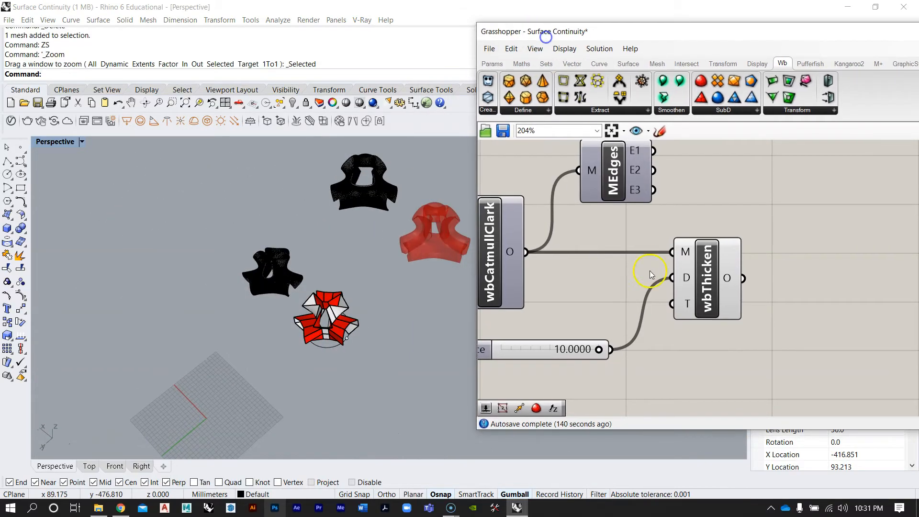
pyautogui.scroll(-8, 651, 273)
pyautogui.scroll(4, 670, 270)
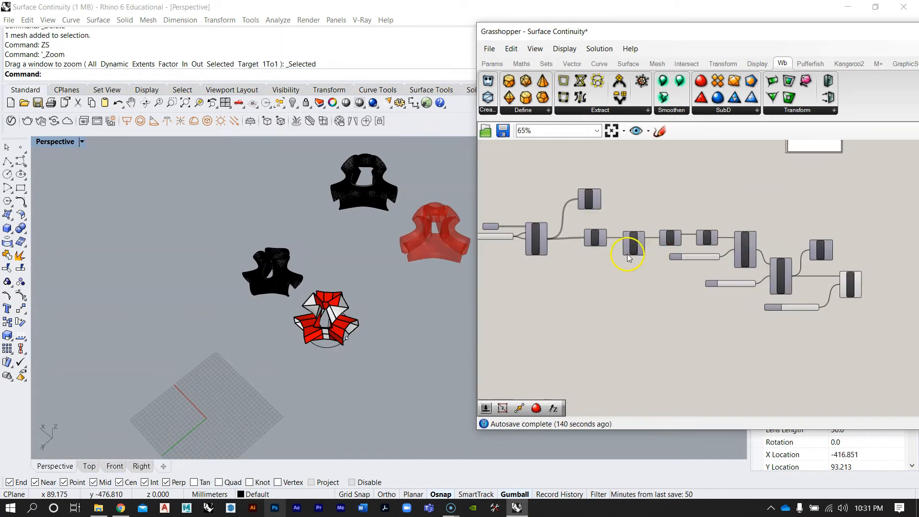
# Draw a tall box on the empty construction plane grid near the origin, away from the existing models
pyautogui.moveTo(389, 298); pyautogui.dragTo(379, 322, button='right')
pyautogui.scroll(8, 346, 283)
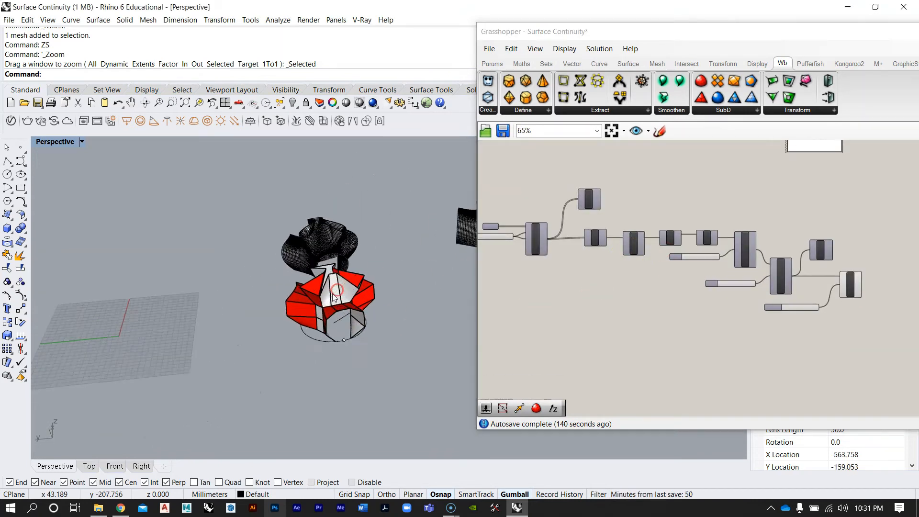
pyautogui.moveTo(346, 284); pyautogui.dragTo(260, 310, button='right')
pyautogui.scroll(-6, 334, 314)
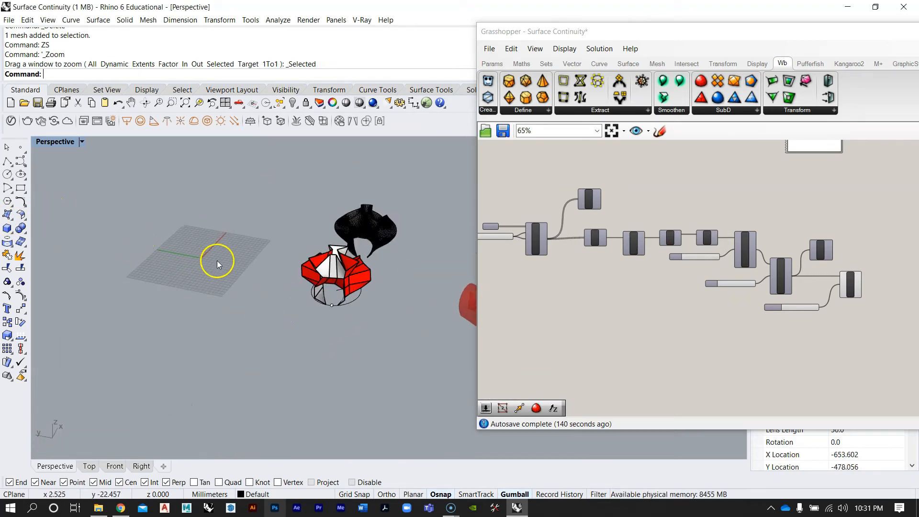
pyautogui.scroll(-4, 182, 294)
pyautogui.moveTo(183, 294); pyautogui.dragTo(367, 357, button='right')
pyautogui.scroll(-5, 225, 366)
pyautogui.scroll(10, 225, 366)
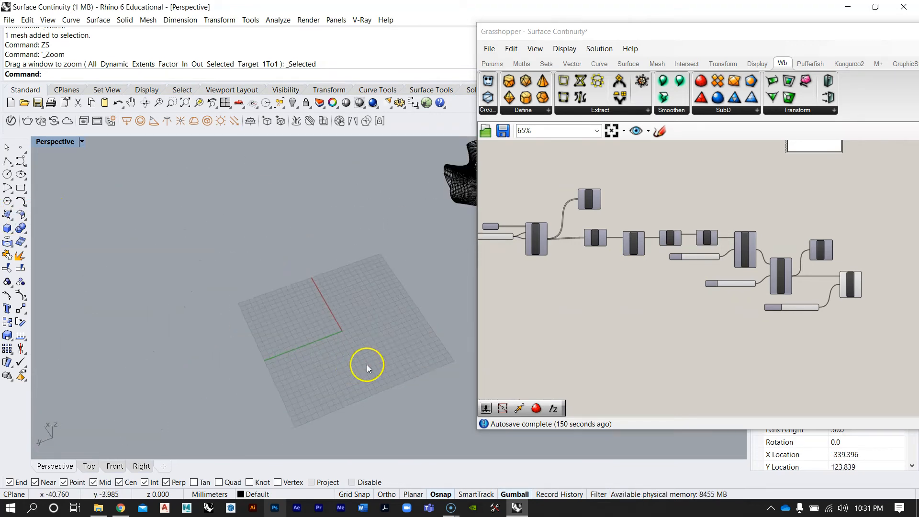
pyautogui.scroll(-4, 213, 311)
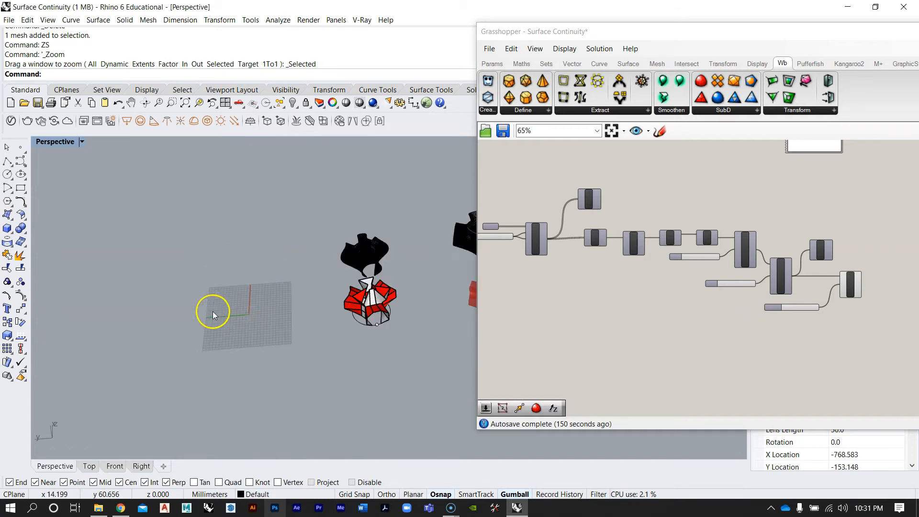
pyautogui.scroll(2, 212, 316)
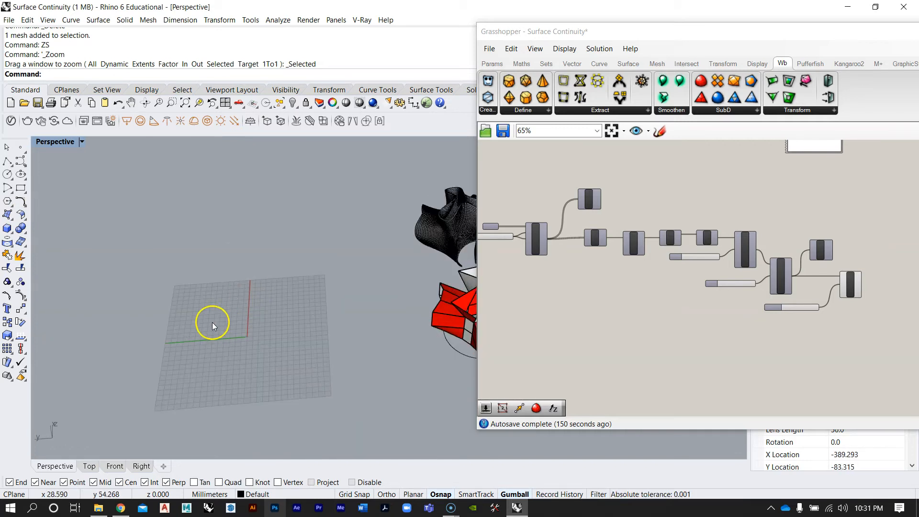
pyautogui.scroll(2, 32, 232)
pyautogui.moveTo(290, 302); pyautogui.dragTo(286, 315, button='right')
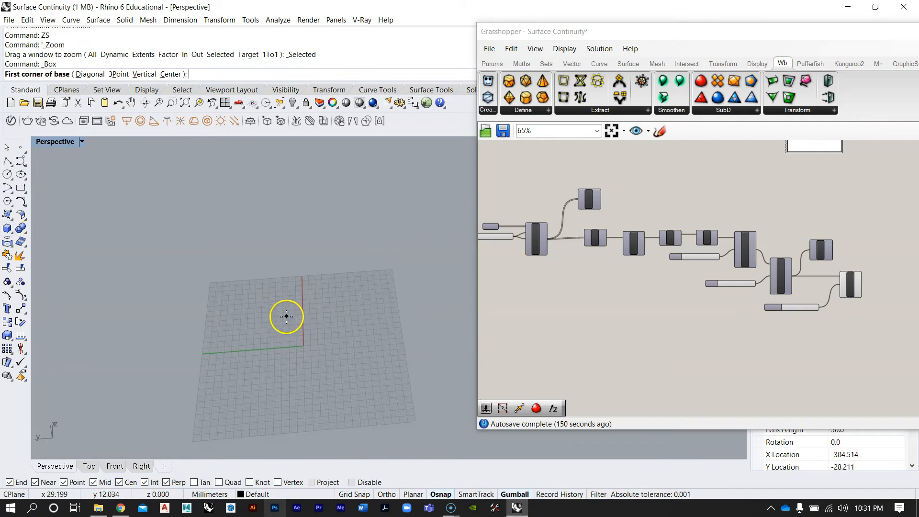
pyautogui.click(229, 268)
pyautogui.moveTo(228, 259); pyautogui.dragTo(248, 285, button='right')
# Explode the new box into separate surfaces
pyautogui.click(255, 287)
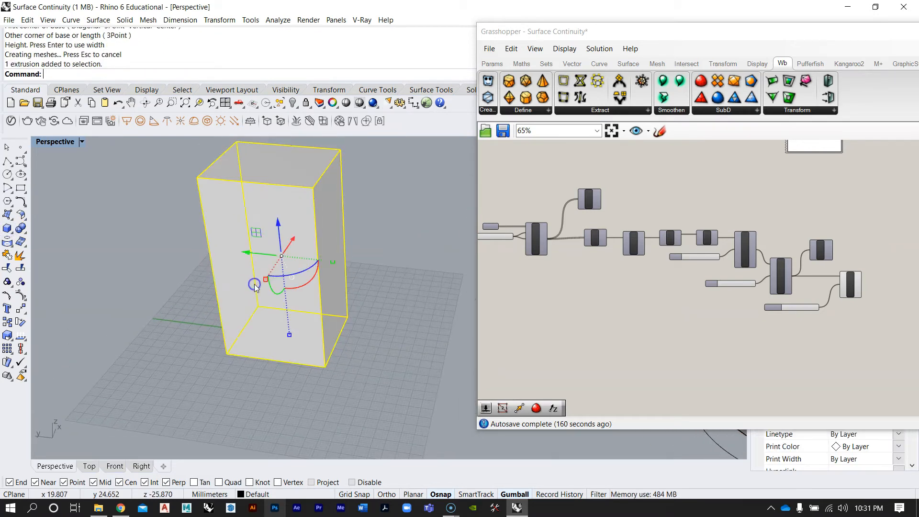
pyautogui.write('explode')
pyautogui.press('Return')
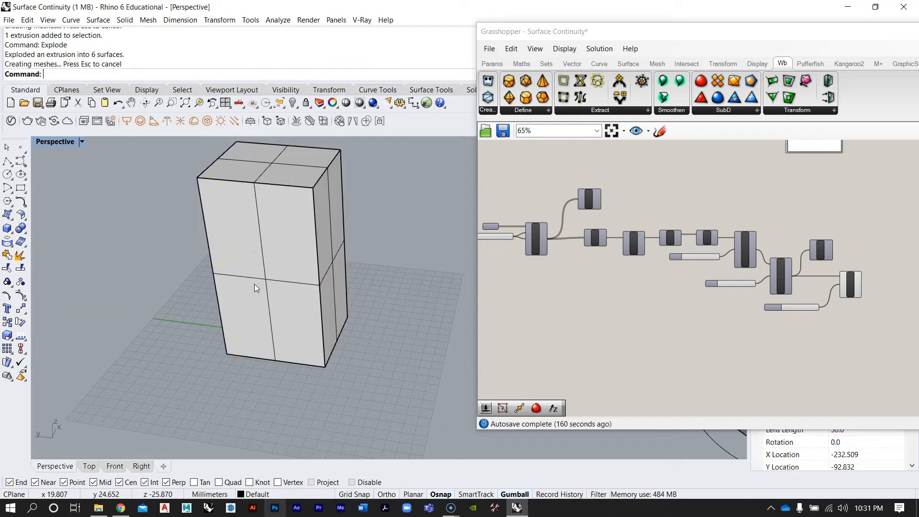
# Delete the exploded box's top, bottom and two opposite side surfaces, keeping only the other two upright faces
pyautogui.click(334, 261)
pyautogui.moveTo(334, 261); pyautogui.dragTo(181, 335, button='right')
pyautogui.moveTo(339, 354); pyautogui.dragTo(232, 267, button='right')
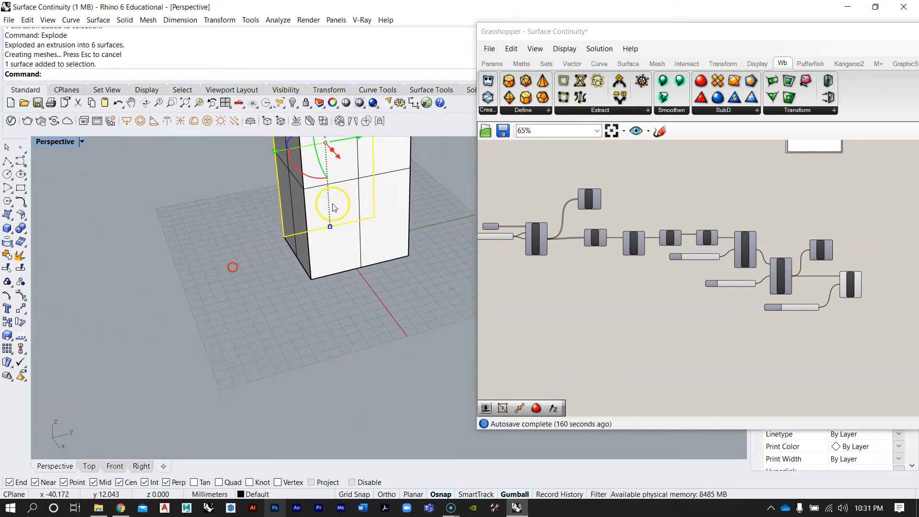
pyautogui.press('Delete')
pyautogui.click(356, 243)
pyautogui.moveTo(355, 242); pyautogui.dragTo(285, 262, button='right')
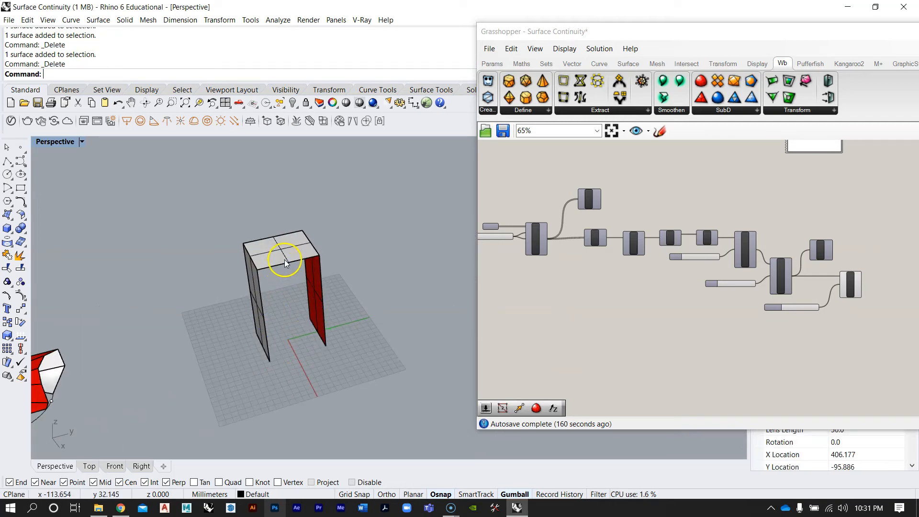
pyautogui.moveTo(293, 262); pyautogui.dragTo(376, 342, button='right')
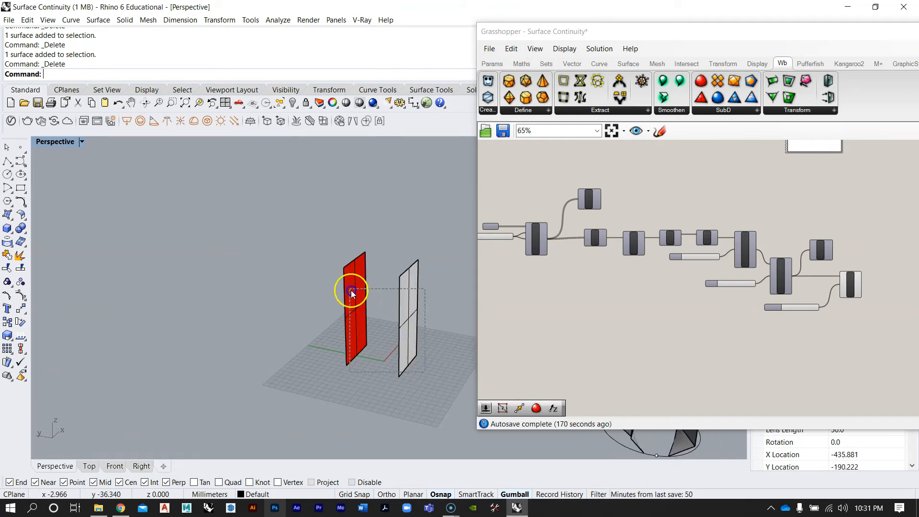
# Zoom to the two remaining upright surfaces and scale them horizontally so that they stand closer together
pyautogui.write('ZS')
pyautogui.press('Return')
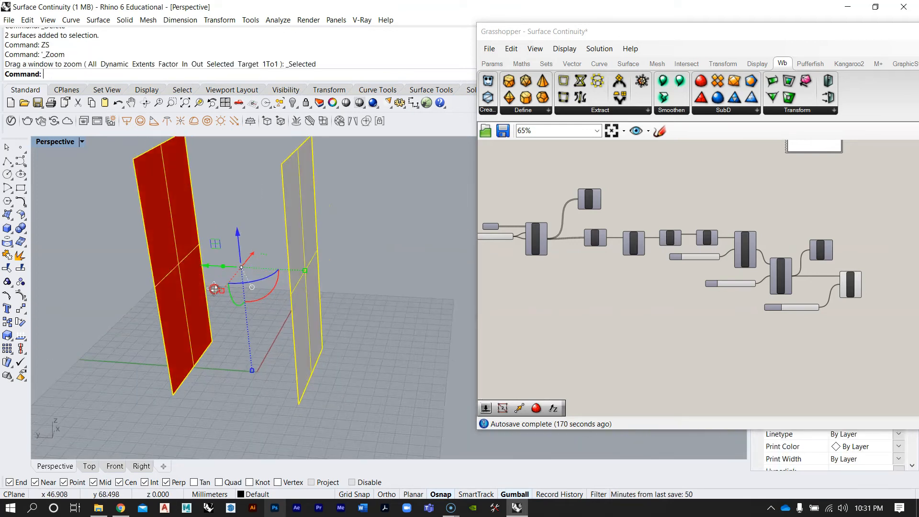
pyautogui.moveTo(294, 270); pyautogui.dragTo(248, 284)
pyautogui.moveTo(196, 351); pyautogui.dragTo(213, 320)
pyautogui.scroll(-4, 213, 320)
pyautogui.click(303, 258)
pyautogui.moveTo(304, 259); pyautogui.dragTo(276, 246, button='right')
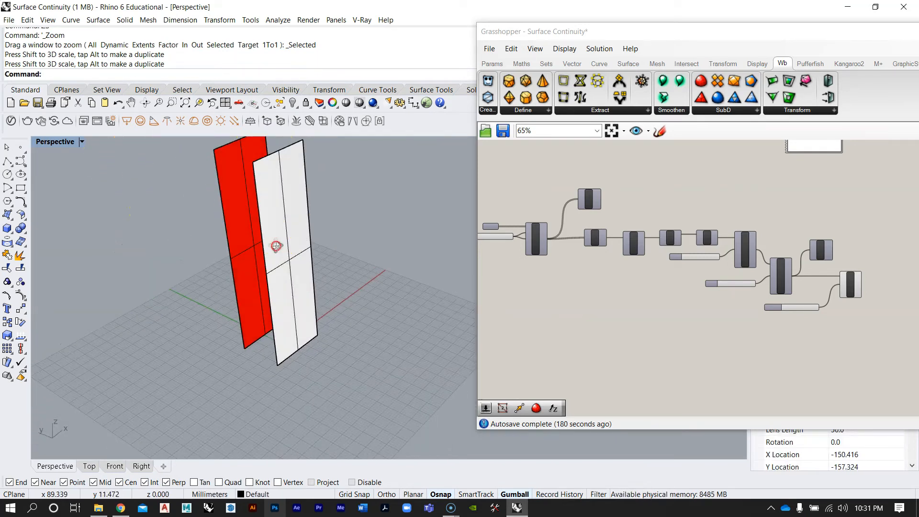
# Copy the pair of upright surfaces upward twice, snapping corner to corner, to stack three pairs into tall strips
pyautogui.click(279, 248)
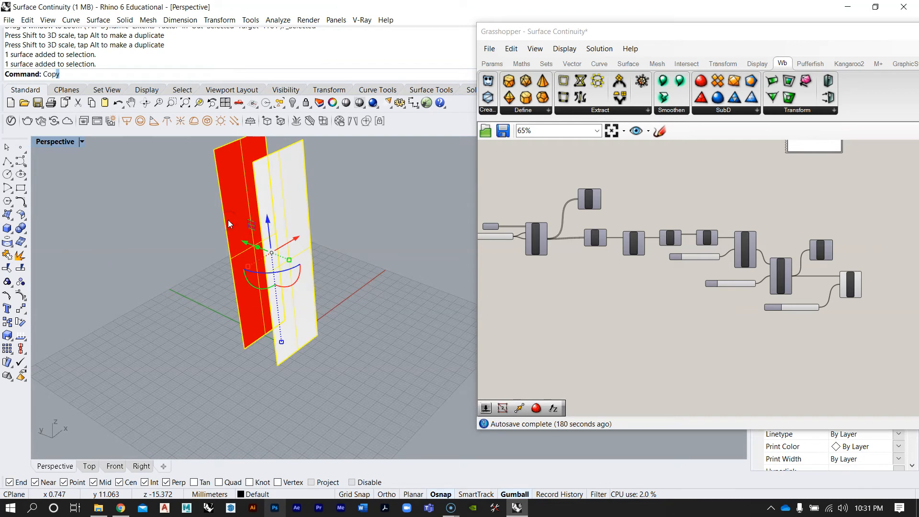
pyautogui.click(320, 334)
pyautogui.scroll(-2, 318, 333)
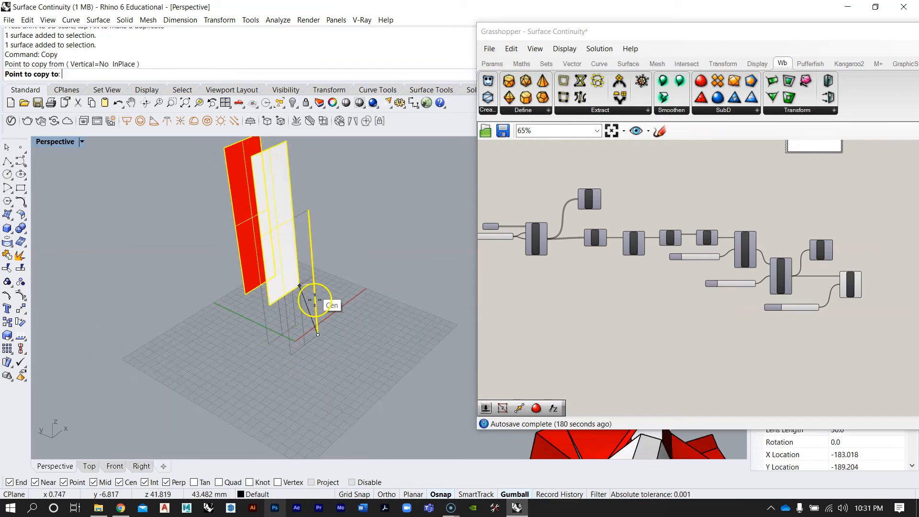
pyautogui.click(304, 210)
pyautogui.scroll(-2, 287, 192)
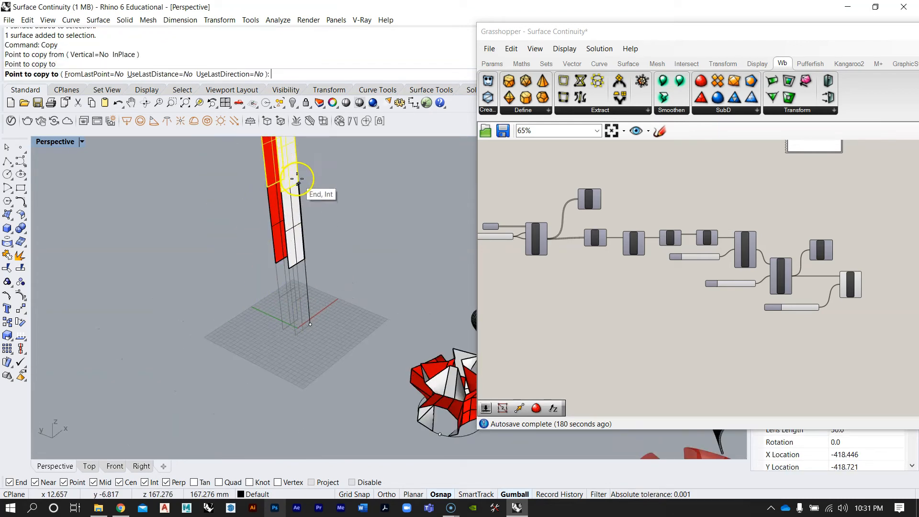
pyautogui.click(297, 180)
pyautogui.rightClick(298, 180)
# Join the six stacked surfaces into two tall strips
pyautogui.click(316, 191)
pyautogui.moveTo(316, 191); pyautogui.dragTo(351, 236, button='right')
pyautogui.scroll(2, 298, 216)
pyautogui.moveTo(215, 174); pyautogui.dragTo(214, 175)
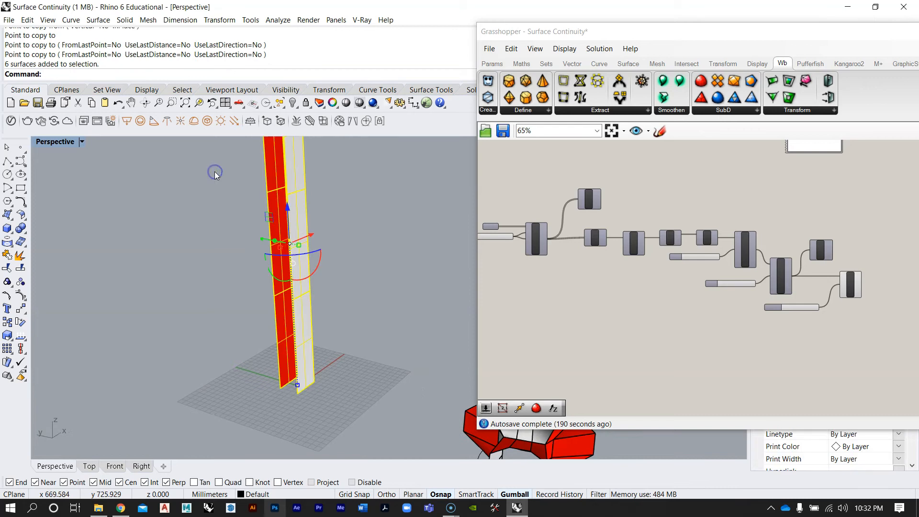
pyautogui.write('join')
pyautogui.press('Return')
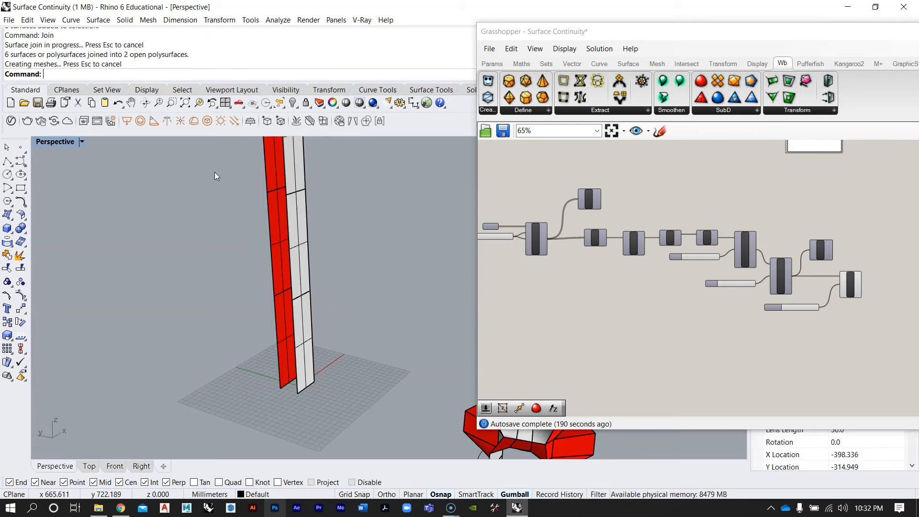
# Spread the lowest seam edges of the two strips apart and widen them to form a bulge above the base
pyautogui.moveTo(214, 171); pyautogui.dragTo(247, 205, button='right')
pyautogui.scroll(3, 247, 205)
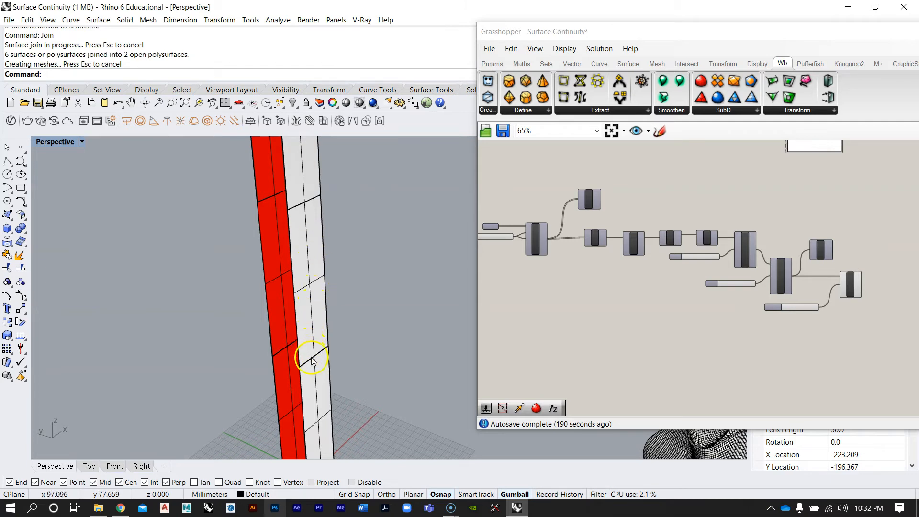
pyautogui.moveTo(280, 354); pyautogui.dragTo(341, 345, button='right')
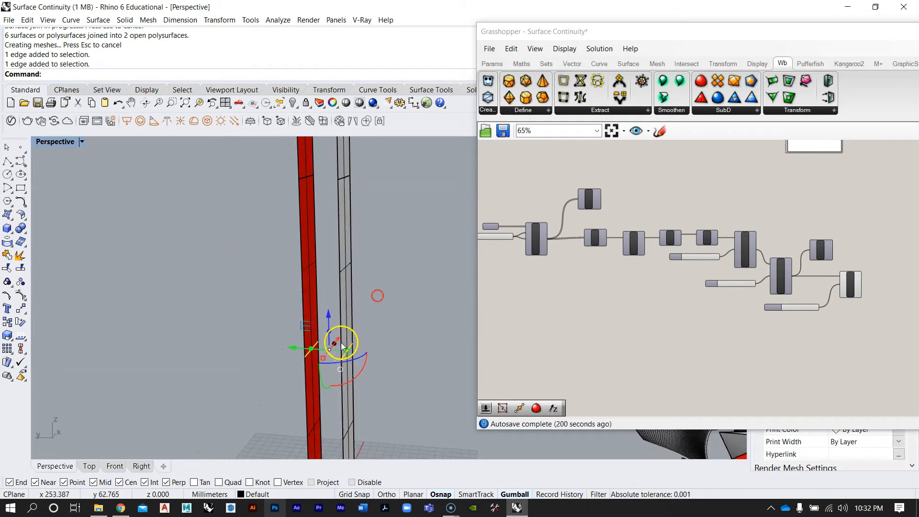
pyautogui.moveTo(399, 359); pyautogui.dragTo(399, 359)
pyautogui.moveTo(370, 282); pyautogui.dragTo(260, 310, button='right')
pyautogui.moveTo(234, 319); pyautogui.dragTo(234, 318)
pyautogui.moveTo(234, 319); pyautogui.dragTo(302, 311, button='right')
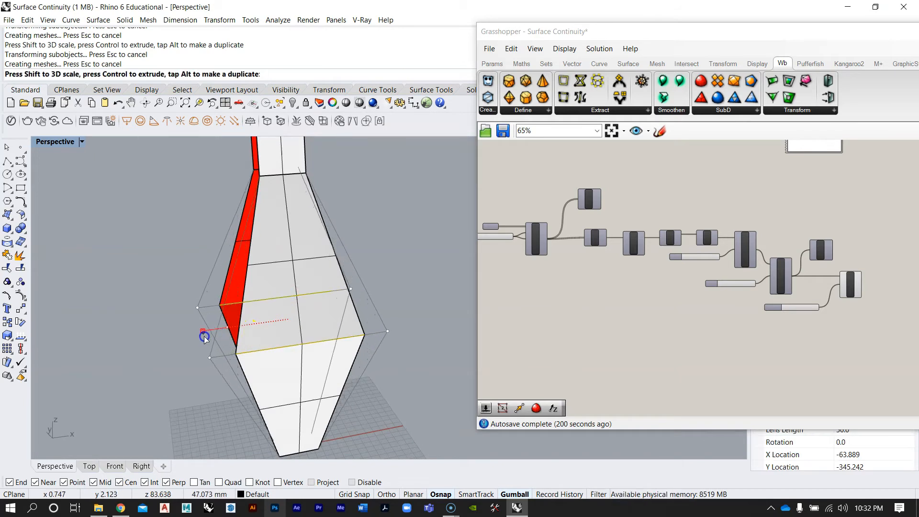
pyautogui.moveTo(225, 333); pyautogui.dragTo(338, 314, button='right')
pyautogui.press('Escape')
# Explode the two reshaped strips back into separate surfaces
pyautogui.scroll(-7, 293, 272)
pyautogui.moveTo(360, 284); pyautogui.dragTo(333, 301, button='right')
pyautogui.scroll(4, 293, 236)
pyautogui.moveTo(363, 209); pyautogui.dragTo(252, 268)
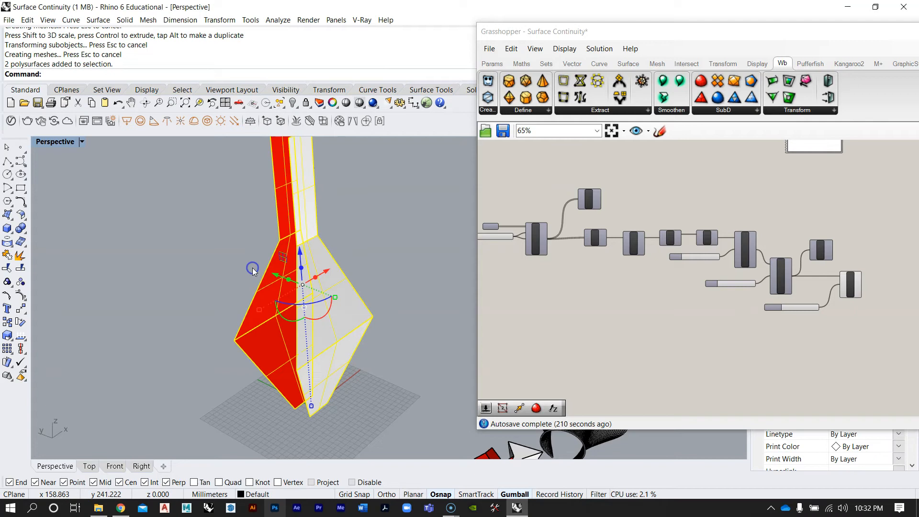
pyautogui.press('Return')
pyautogui.moveTo(251, 268); pyautogui.dragTo(285, 313, button='right')
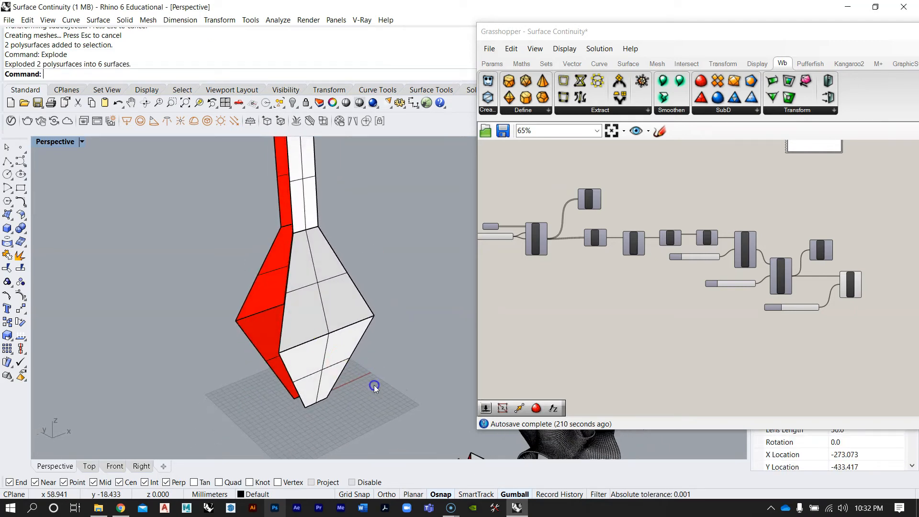
# Assign the six exploded surfaces to the Srf parameter feeding Mesh UV and check the resulting preview mesh
pyautogui.moveTo(206, 183); pyautogui.dragTo(206, 183)
pyautogui.scroll(4, 533, 248)
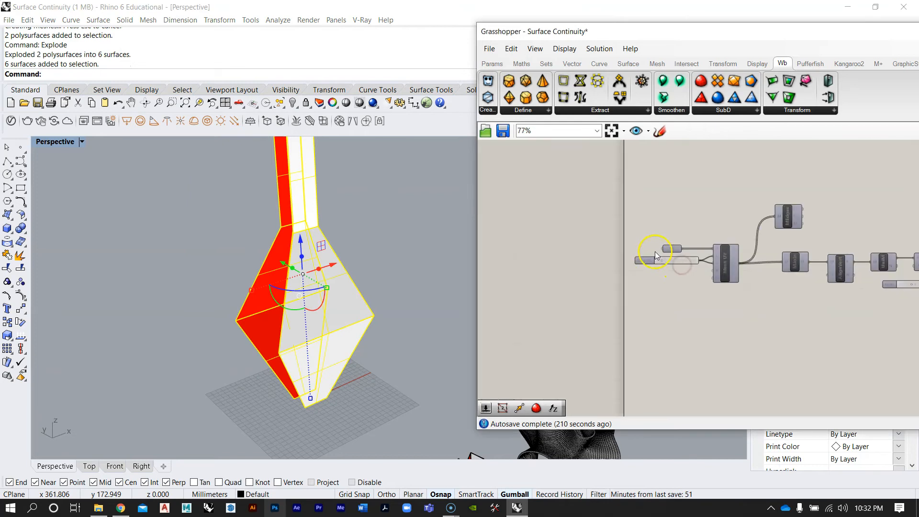
pyautogui.rightClick(683, 250)
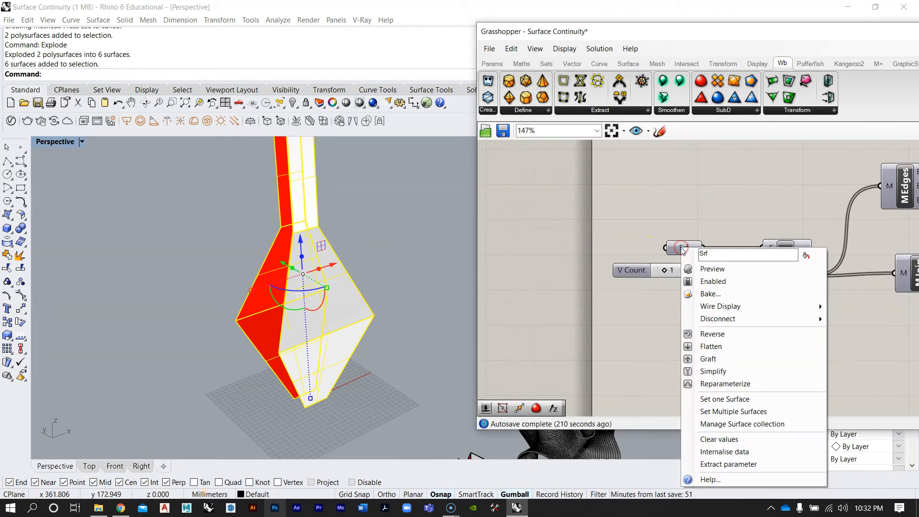
pyautogui.click(737, 412)
pyautogui.moveTo(317, 330); pyautogui.dragTo(325, 302, button='right')
pyautogui.moveTo(374, 288); pyautogui.dragTo(322, 304, button='right')
# Set the lower component chain's Distance slider to about 2.3
pyautogui.click(638, 293)
pyautogui.scroll(-8, 640, 290)
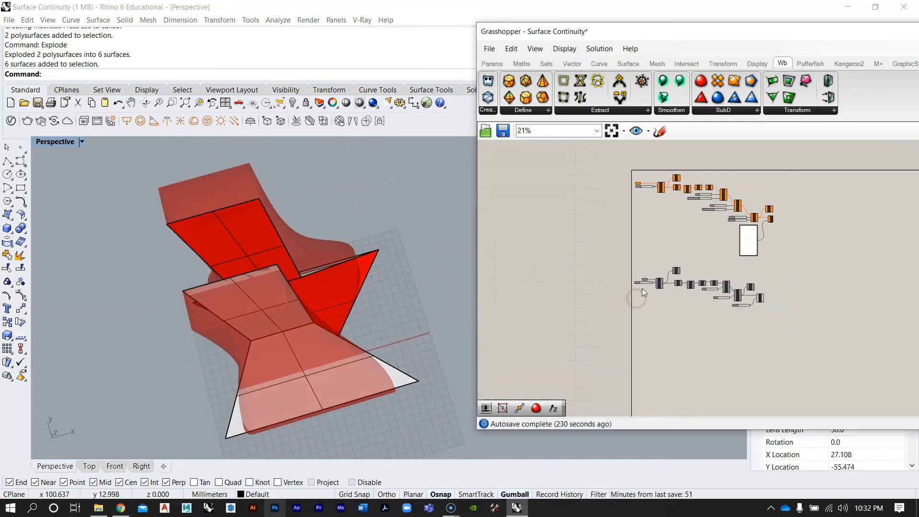
pyautogui.scroll(10, 706, 304)
pyautogui.click(828, 330)
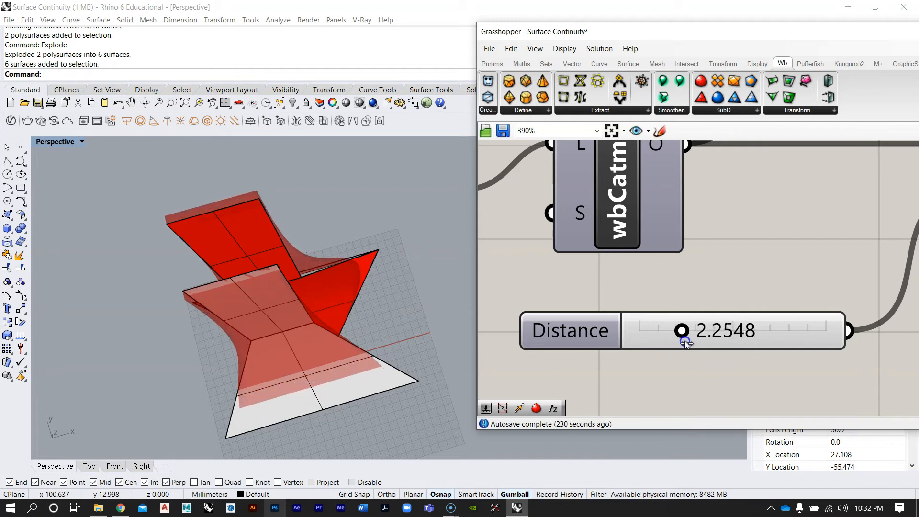
pyautogui.moveTo(685, 341); pyautogui.dragTo(686, 340)
# Hide the six source surfaces and examine the two smoothed strips on their own
pyautogui.moveTo(189, 263); pyautogui.dragTo(350, 303, button='right')
pyautogui.scroll(-4, 393, 354)
pyautogui.click(264, 223)
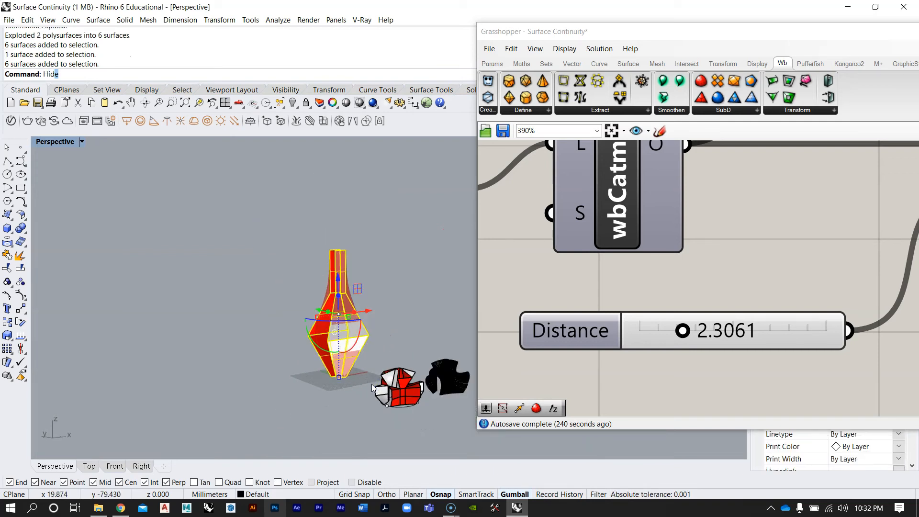
pyautogui.write('Hid')
pyautogui.press('Return')
pyautogui.scroll(5, 331, 337)
pyautogui.moveTo(332, 337); pyautogui.dragTo(388, 356, button='right')
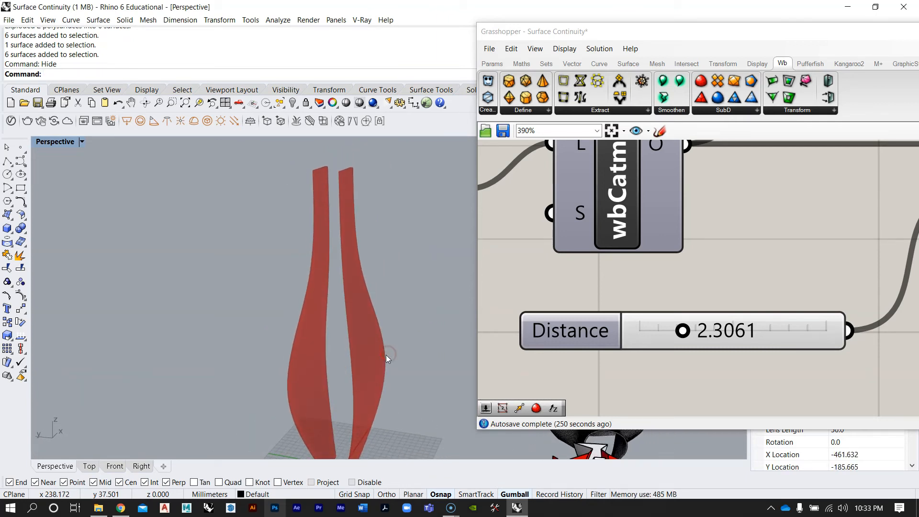
# Show the hidden surfaces and loft a bridge between the facing side edges of the two middle panels
pyautogui.write('show')
pyautogui.press('Return')
pyautogui.scroll(5, 322, 358)
pyautogui.moveTo(323, 358); pyautogui.dragTo(342, 327, button='right')
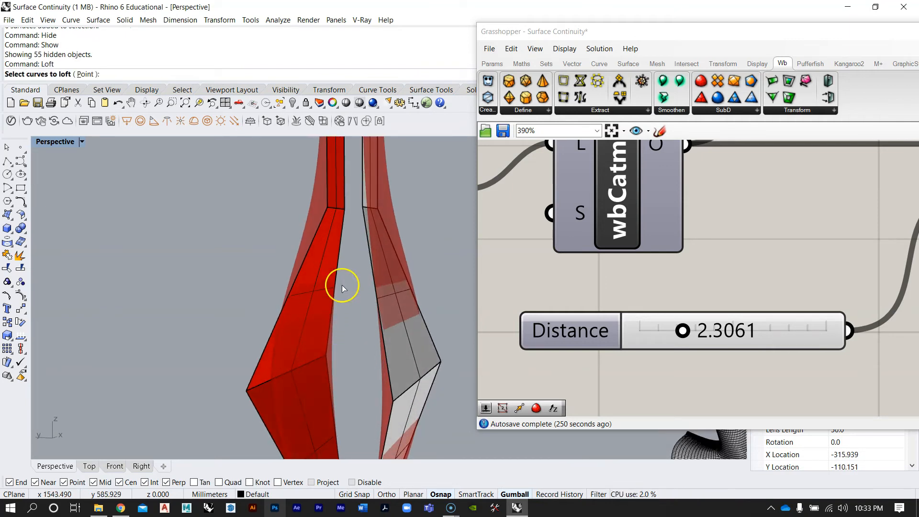
pyautogui.click(311, 247)
pyautogui.press('Return')
pyautogui.press('Return')
# Assign all seven surfaces, including the lofted bridge, to the Srf parameter as its new surface set
pyautogui.moveTo(372, 281); pyautogui.dragTo(369, 336, button='right')
pyautogui.scroll(-6, 368, 337)
pyautogui.scroll(-2, 258, 257)
pyautogui.moveTo(219, 172); pyautogui.dragTo(363, 389)
pyautogui.moveTo(656, 265); pyautogui.dragTo(756, 326, button='right')
pyautogui.scroll(-9, 749, 314)
pyautogui.scroll(1, 553, 225)
pyautogui.moveTo(552, 234); pyautogui.dragTo(831, 264, button='right')
pyautogui.scroll(6, 721, 278)
pyautogui.rightClick(705, 283)
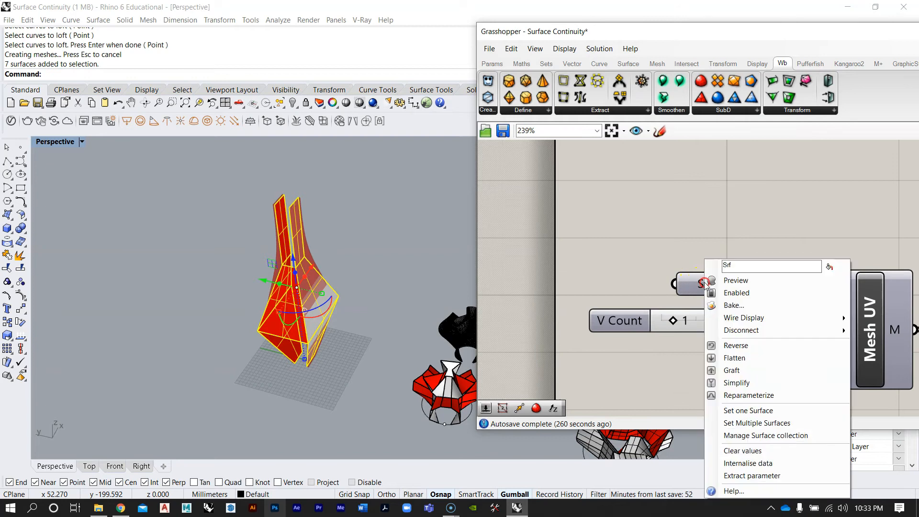
pyautogui.click(765, 422)
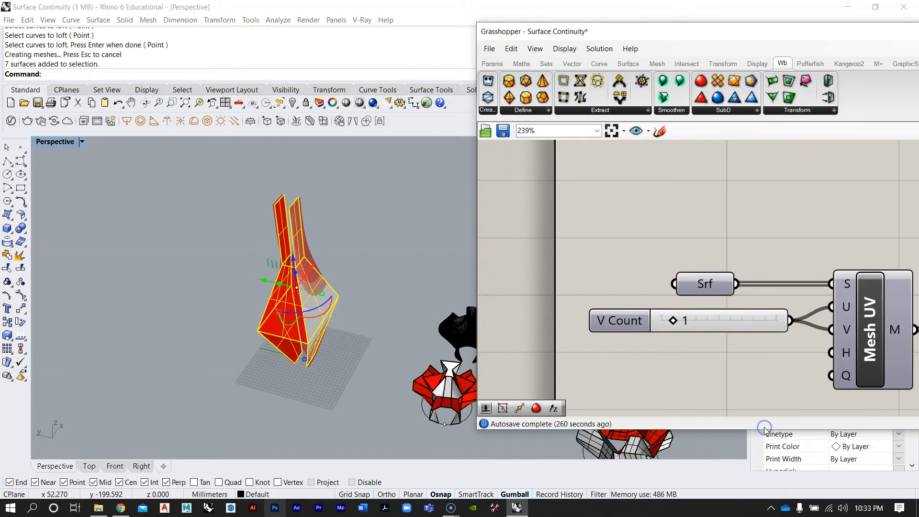
# Hide the seven selected source surfaces to leave only the smoothed preview mesh in view
pyautogui.moveTo(432, 343); pyautogui.dragTo(445, 323, button='right')
pyautogui.scroll(1, 329, 291)
pyautogui.moveTo(329, 292); pyautogui.dragTo(288, 302, button='right')
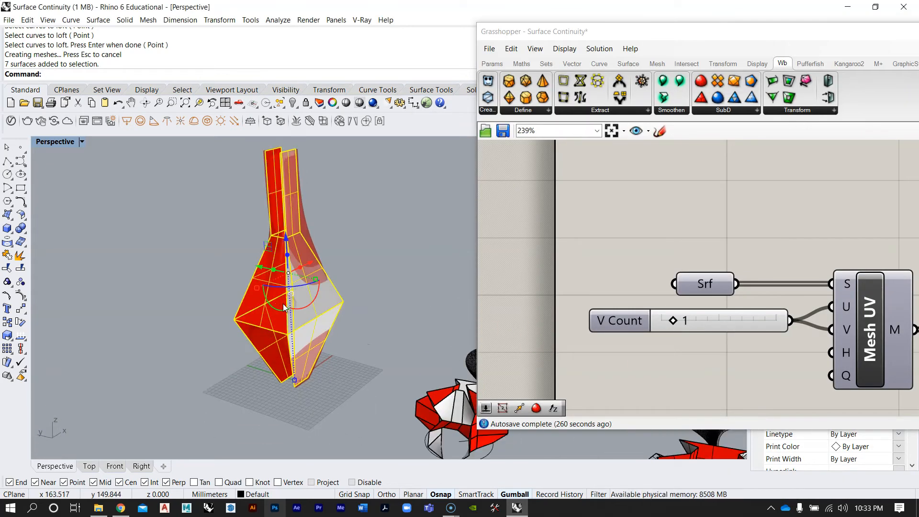
pyautogui.write('Hide')
pyautogui.press('Return')
# Examine the bridged, smoothed mesh and its openings from several angles, along with the component chain that generates it
pyautogui.scroll(7, 287, 346)
pyautogui.moveTo(287, 345); pyautogui.dragTo(372, 291, button='right')
pyautogui.moveTo(345, 369); pyautogui.dragTo(335, 299, button='right')
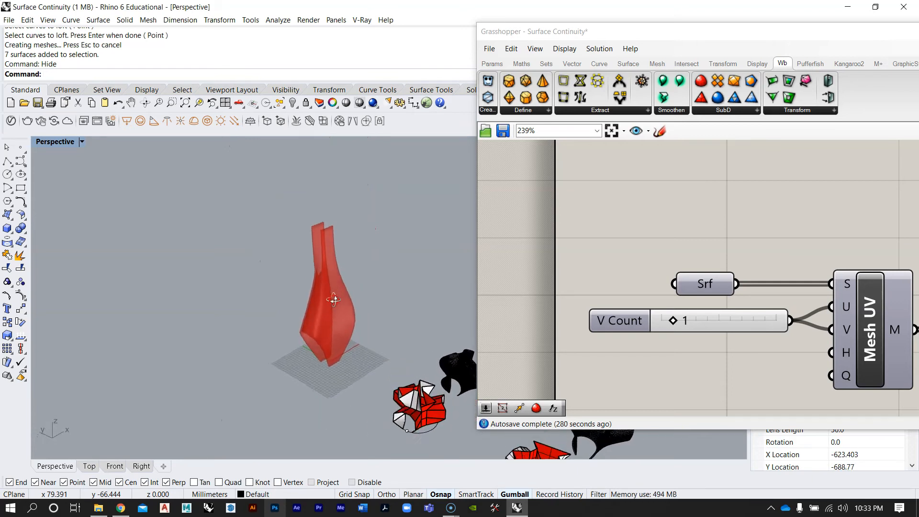
pyautogui.scroll(6, 312, 329)
pyautogui.moveTo(311, 329); pyautogui.dragTo(367, 356, button='right')
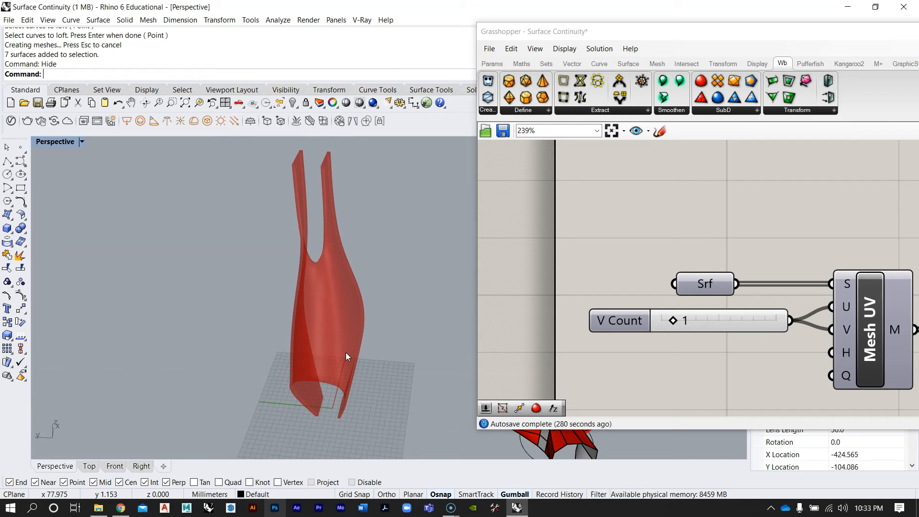
pyautogui.moveTo(335, 372); pyautogui.dragTo(368, 321, button='right')
pyautogui.scroll(-6, 328, 320)
pyautogui.scroll(3, 328, 321)
pyautogui.scroll(-7, 364, 321)
pyautogui.scroll(5, 364, 321)
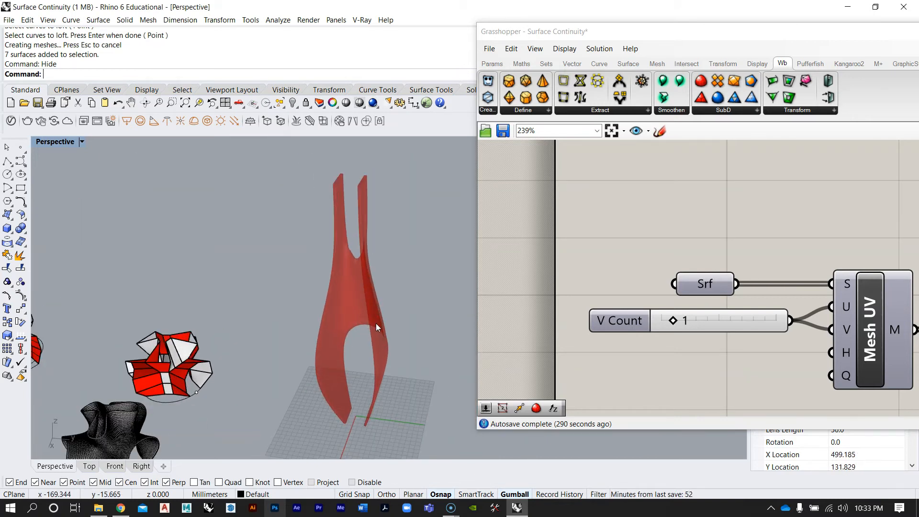
pyautogui.scroll(5, 392, 320)
pyautogui.scroll(-5, 393, 317)
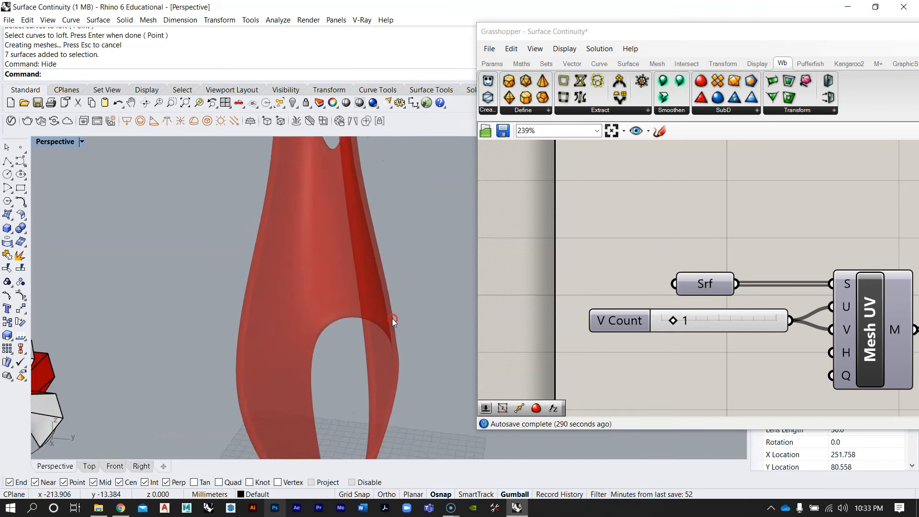
pyautogui.scroll(-4, 677, 292)
pyautogui.moveTo(790, 318); pyautogui.dragTo(699, 306, button='right')
pyautogui.scroll(-4, 694, 302)
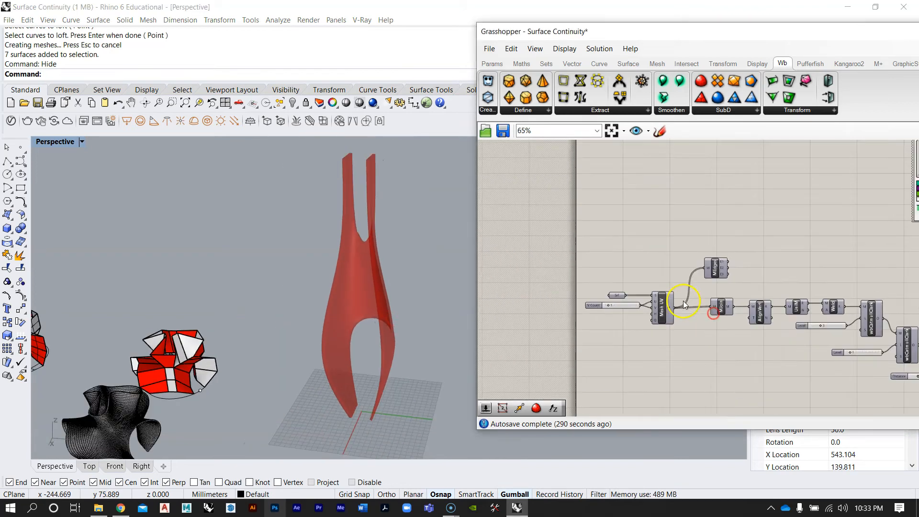
pyautogui.moveTo(762, 305); pyautogui.dragTo(742, 295, button='right')
pyautogui.moveTo(390, 309)
pyautogui.mouseDown(button='right')
pyautogui.moveTo(321, 332)
pyautogui.moveTo(324, 306)
pyautogui.moveTo(263, 328)
pyautogui.moveTo(266, 387)
pyautogui.moveTo(369, 302)
pyautogui.moveTo(395, 307)
pyautogui.mouseUp(button='right')
# Show the hidden source surfaces and spread the two bottom edges of the lowest panels farther apart
pyautogui.write('Show')
pyautogui.press('Return')
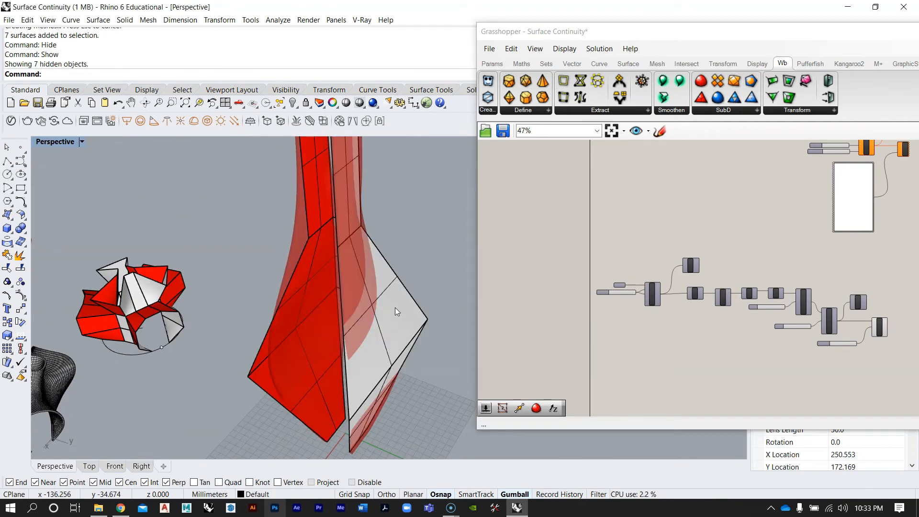
pyautogui.moveTo(182, 237); pyautogui.dragTo(265, 226, button='right')
pyautogui.scroll(-6, 229, 286)
pyautogui.moveTo(228, 286); pyautogui.dragTo(312, 329, button='right')
pyautogui.scroll(6, 321, 383)
pyautogui.moveTo(334, 386)
pyautogui.mouseDown(button='right')
pyautogui.moveTo(295, 389)
pyautogui.moveTo(338, 377)
pyautogui.mouseUp(button='right')
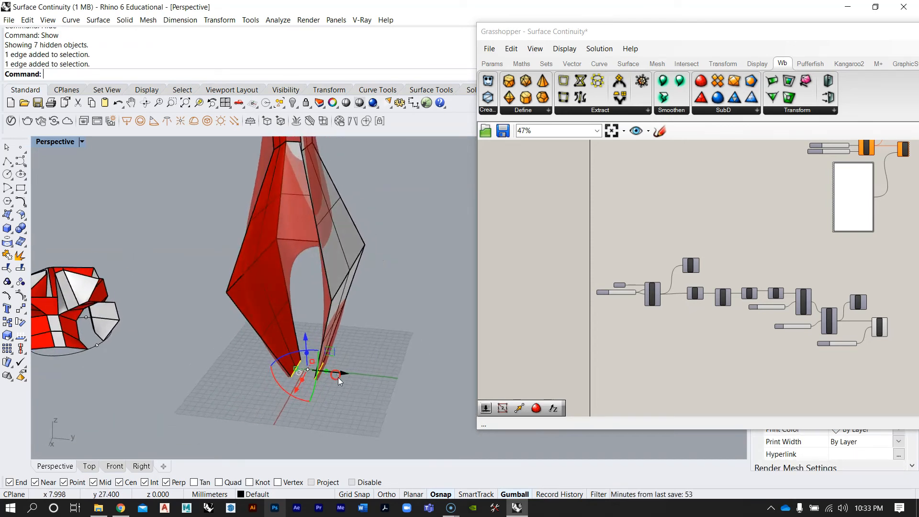
pyautogui.scroll(5, 341, 375)
pyautogui.moveTo(240, 358); pyautogui.dragTo(241, 358)
pyautogui.moveTo(275, 329); pyautogui.dragTo(314, 247, button='right')
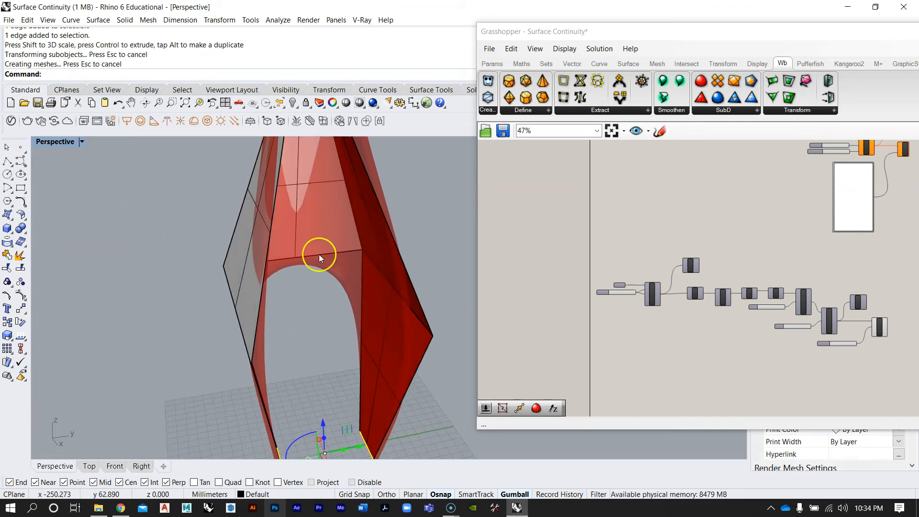
pyautogui.moveTo(233, 309); pyautogui.dragTo(290, 230, button='right')
pyautogui.press('Escape')
# Loft a new surface between the two facing long edges of the upper neck strips
pyautogui.scroll(-7, 297, 285)
pyautogui.scroll(6, 326, 318)
pyautogui.scroll(-6, 302, 266)
pyautogui.scroll(6, 301, 263)
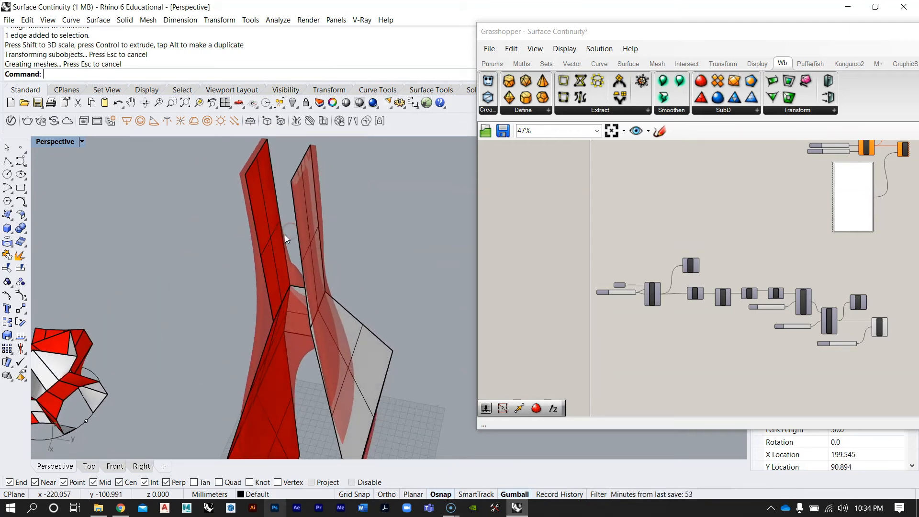
pyautogui.click(256, 230)
pyautogui.click(308, 233)
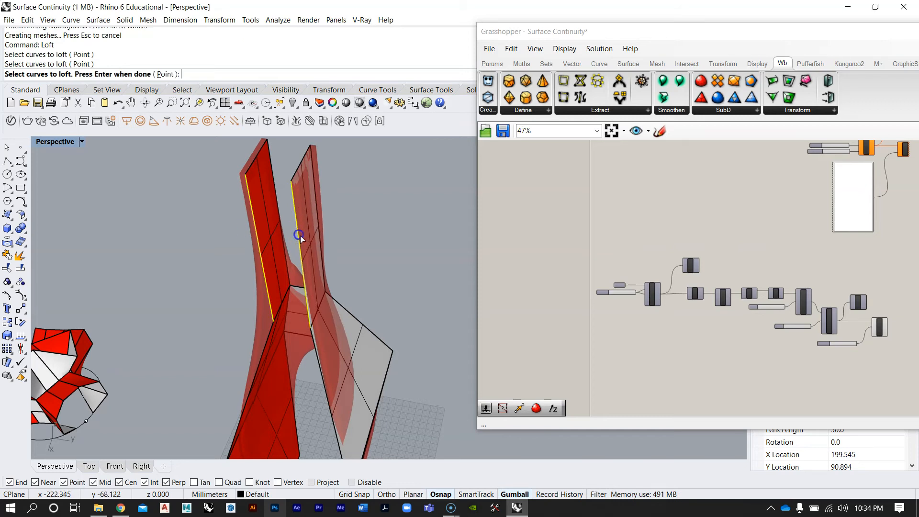
pyautogui.rightClick(354, 234)
pyautogui.rightClick(355, 248)
pyautogui.moveTo(352, 303); pyautogui.dragTo(381, 229, button='right')
pyautogui.scroll(-7, 381, 229)
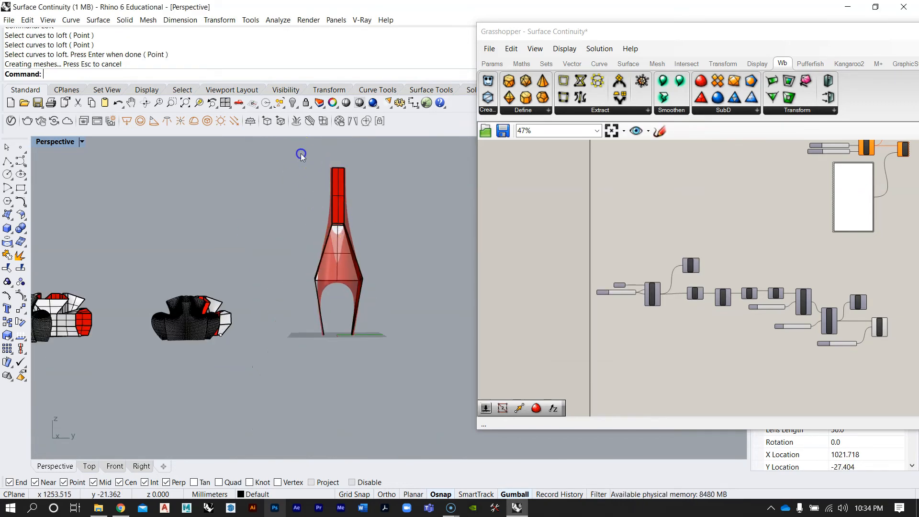
# Assign all eight surfaces, including the new neck loft, to the Srf parameter as its multiple surfaces
pyautogui.scroll(8, 622, 287)
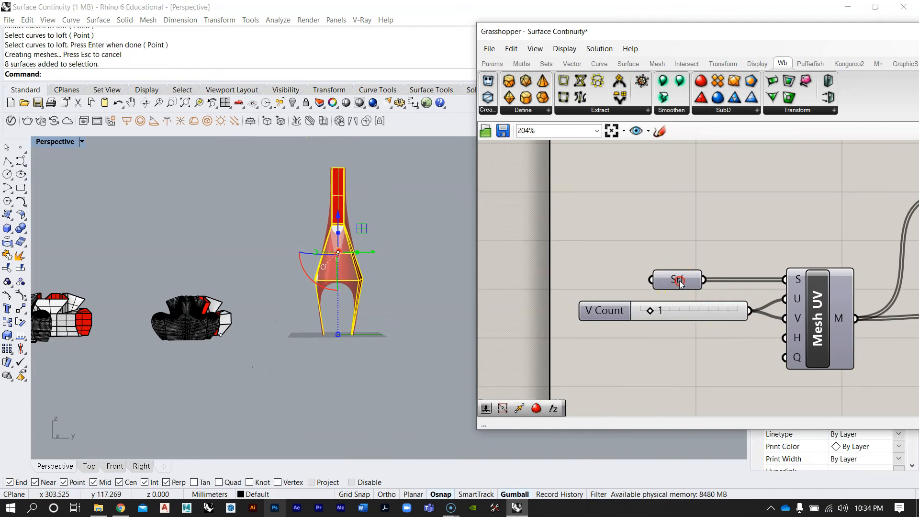
pyautogui.rightClick(675, 280)
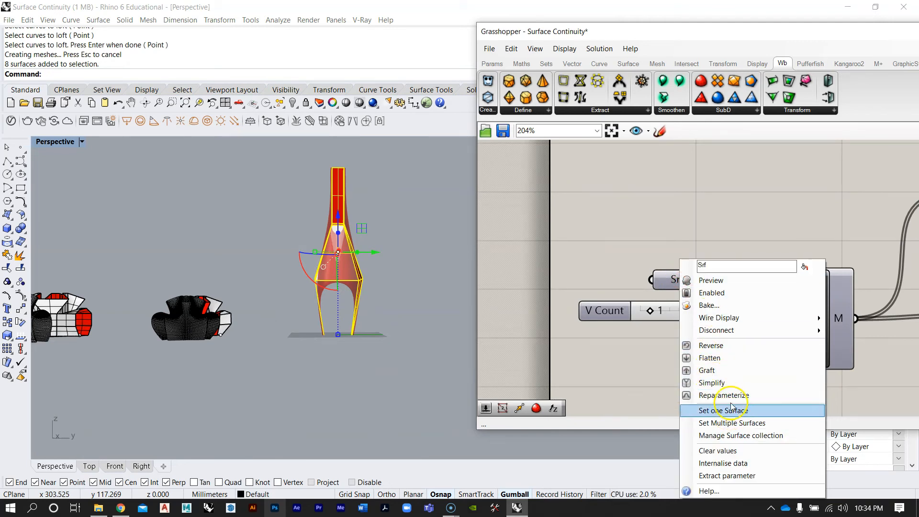
pyautogui.click(734, 423)
# Hide the eight source surfaces so only the smoothed preview mesh remains in view
pyautogui.moveTo(373, 214); pyautogui.dragTo(347, 243, button='right')
pyautogui.moveTo(277, 238); pyautogui.dragTo(405, 413)
pyautogui.write('H')
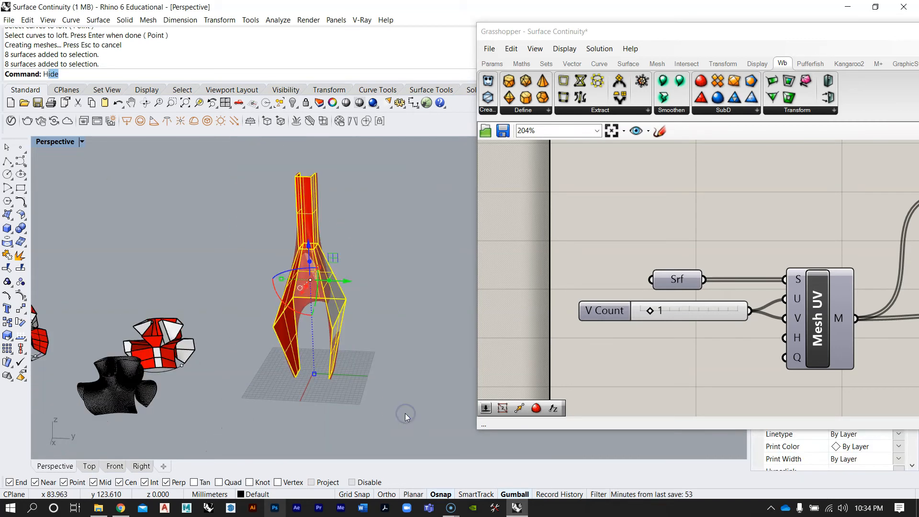
pyautogui.write('ide')
pyautogui.press('Return')
pyautogui.scroll(5, 315, 245)
pyautogui.moveTo(315, 245)
pyautogui.mouseDown(button='right')
pyautogui.moveTo(333, 286)
pyautogui.moveTo(304, 366)
pyautogui.moveTo(300, 302)
pyautogui.moveTo(312, 237)
pyautogui.mouseUp(button='right')
# Bake the wbThicken output as a grouped mesh with colour by layer and normal mode
pyautogui.scroll(-6, 817, 301)
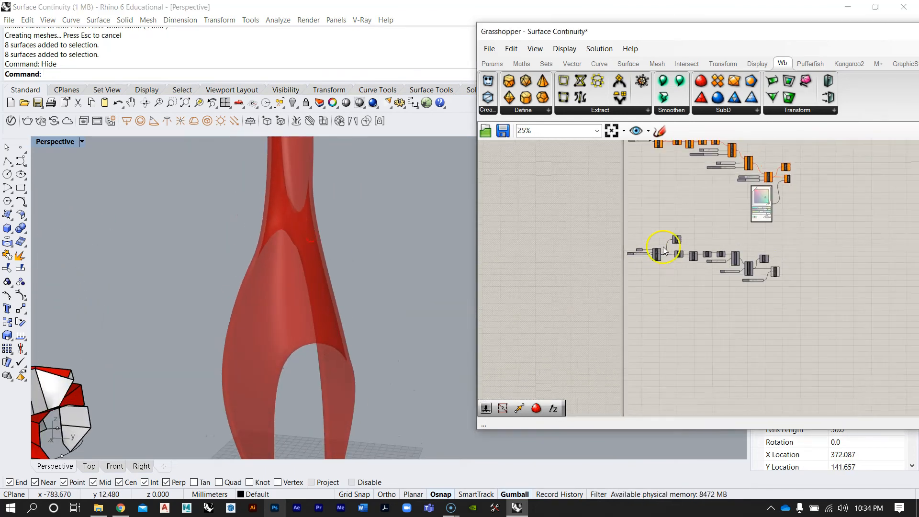
pyautogui.scroll(4, 751, 278)
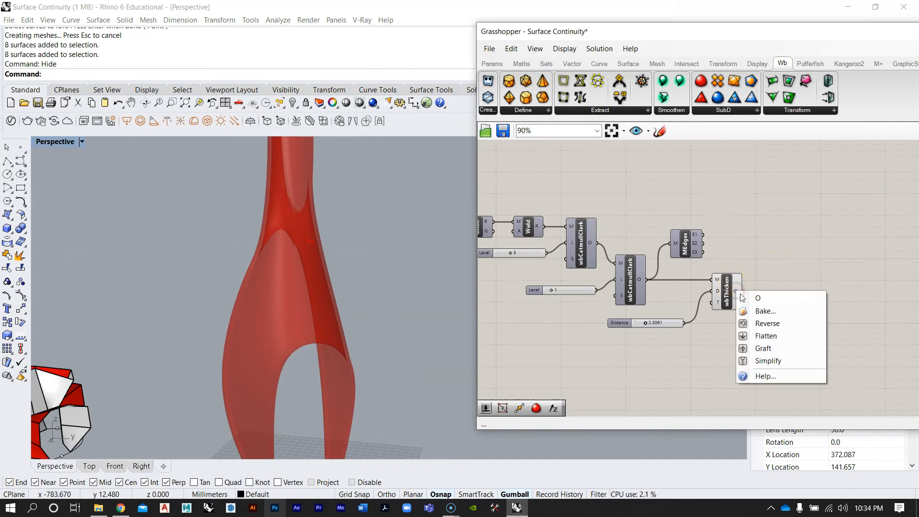
pyautogui.click(761, 312)
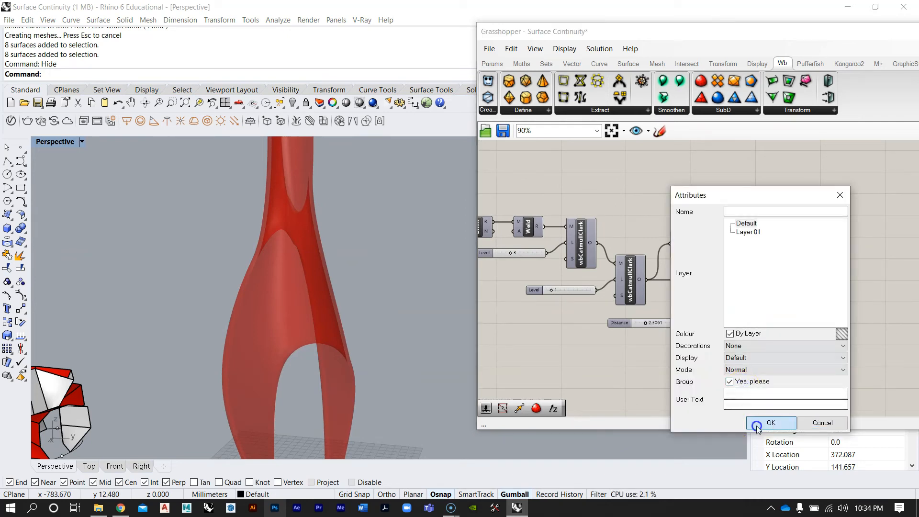
pyautogui.click(757, 423)
# Move the baked thickened mesh sideways, clear of the red preview
pyautogui.moveTo(417, 304); pyautogui.dragTo(294, 324, button='right')
pyautogui.scroll(-3, 292, 324)
pyautogui.click(291, 324)
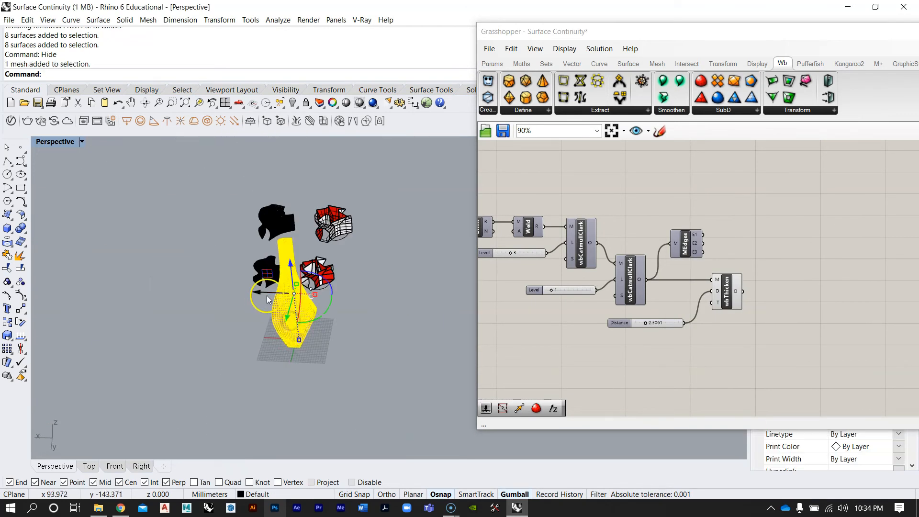
pyautogui.moveTo(269, 300); pyautogui.dragTo(185, 290)
# Examine the baked mesh next to the preview from several angles, with the Grasshopper window moved out of the way
pyautogui.moveTo(250, 367); pyautogui.dragTo(290, 383, button='right')
pyautogui.scroll(3, 156, 285)
pyautogui.scroll(4, 376, 289)
pyautogui.moveTo(380, 285); pyautogui.dragTo(285, 210, button='right')
pyautogui.scroll(-6, 314, 328)
pyautogui.scroll(-3, 281, 302)
pyautogui.moveTo(282, 302); pyautogui.dragTo(339, 334, button='right')
pyautogui.moveTo(599, 40); pyautogui.dragTo(728, 61)
pyautogui.moveTo(399, 250); pyautogui.dragTo(543, 249, button='right')
pyautogui.scroll(-8, 268, 273)
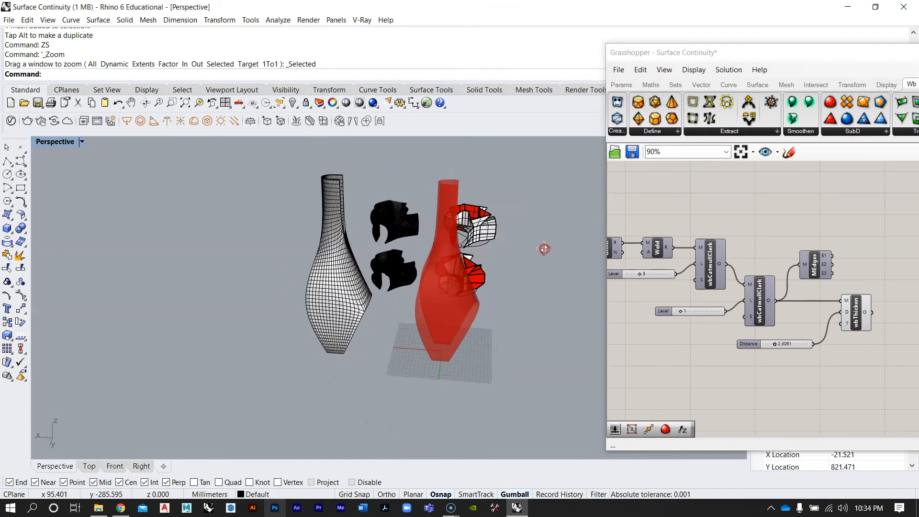
pyautogui.scroll(4, 375, 262)
pyautogui.scroll(3, 329, 292)
pyautogui.scroll(-5, 328, 292)
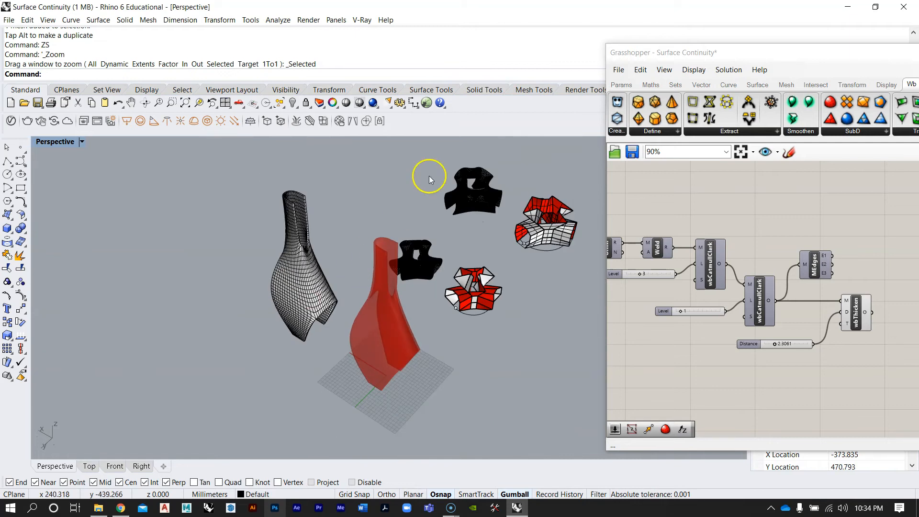
# Collapse the Grasshopper window and draw a rectangular clipping plane around the baked mesh in the perspective view
pyautogui.click(289, 277)
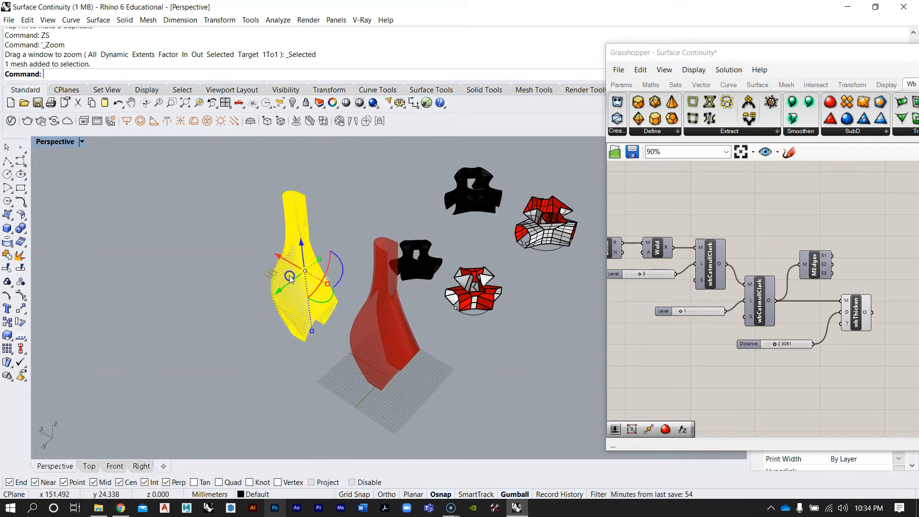
pyautogui.doubleClick(742, 53)
pyautogui.scroll(4, 335, 259)
pyautogui.click(297, 288)
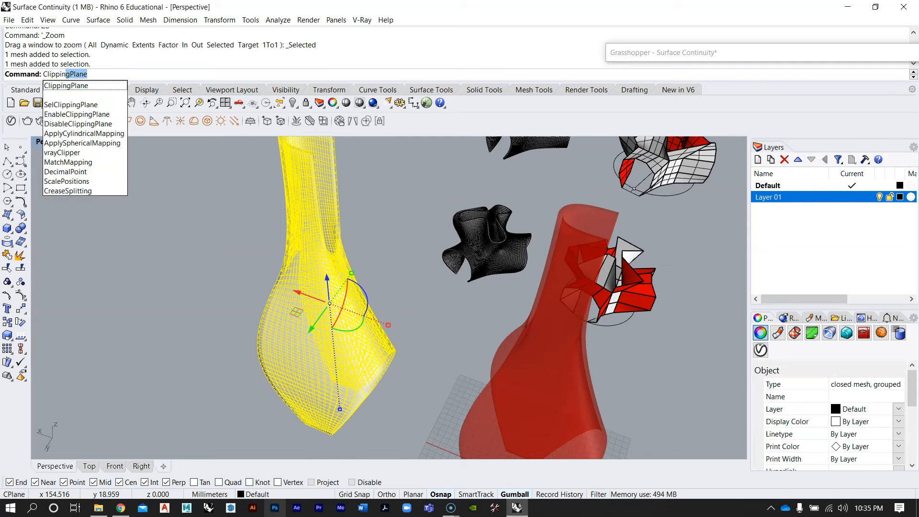
pyautogui.press('Return')
pyautogui.moveTo(268, 186); pyautogui.dragTo(225, 322, button='right')
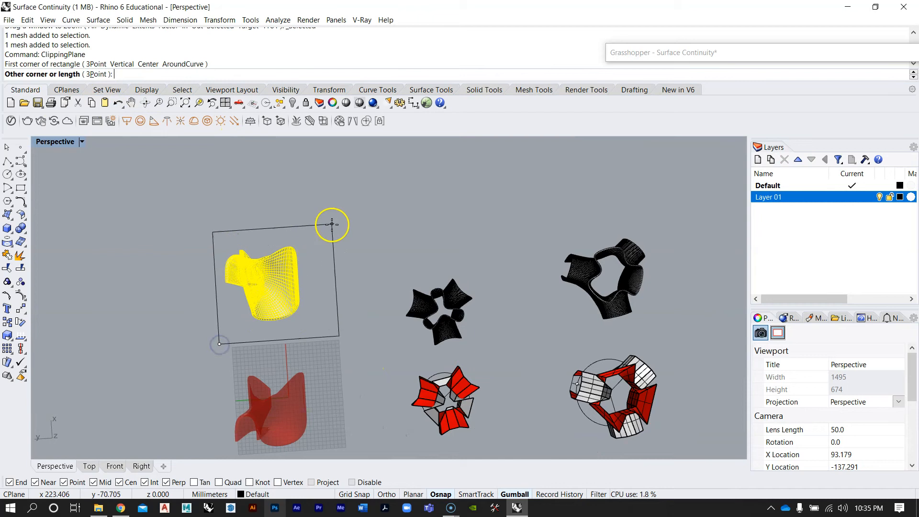
pyautogui.click(287, 283)
pyautogui.moveTo(288, 283); pyautogui.dragTo(376, 180, button='right')
pyautogui.moveTo(320, 232); pyautogui.dragTo(328, 230, button='right')
pyautogui.scroll(-7, 328, 231)
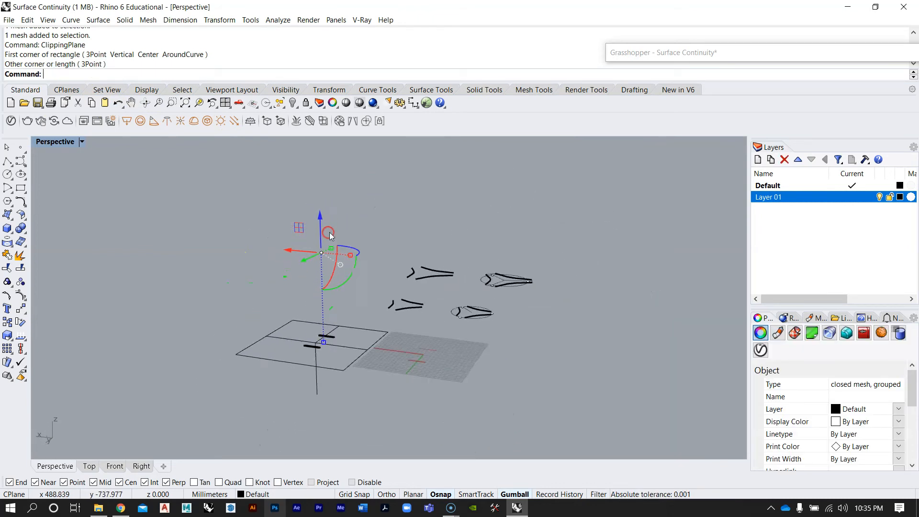
pyautogui.moveTo(324, 217); pyautogui.dragTo(329, 209)
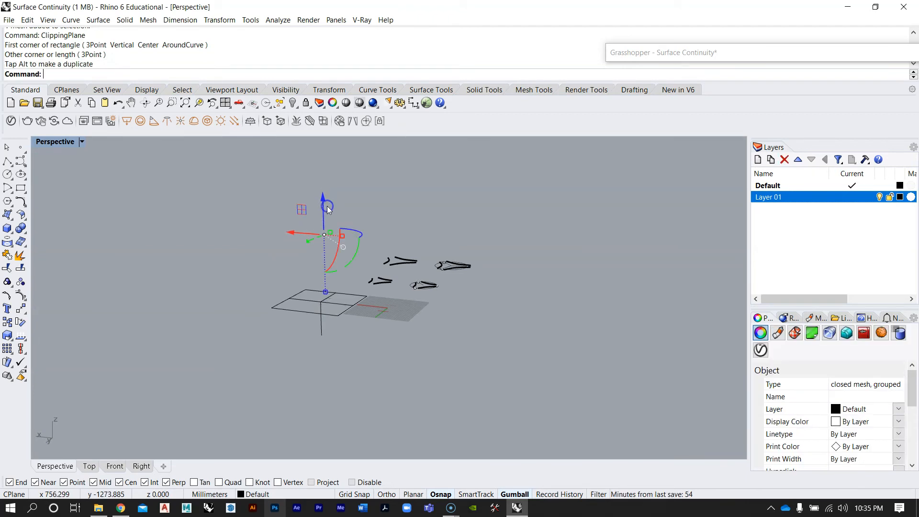
# Raise the clipping plane so it cuts through the baked mesh just below the neck
pyautogui.click(330, 316)
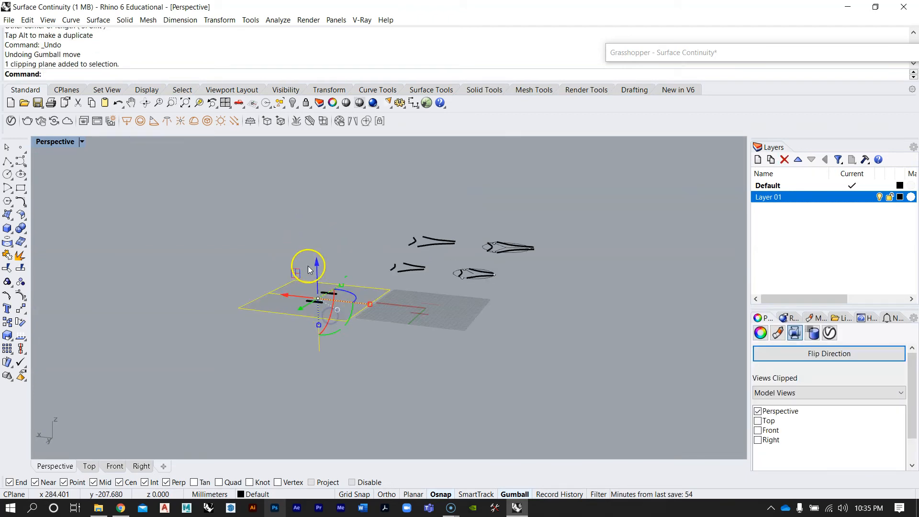
pyautogui.moveTo(317, 265); pyautogui.dragTo(317, 253)
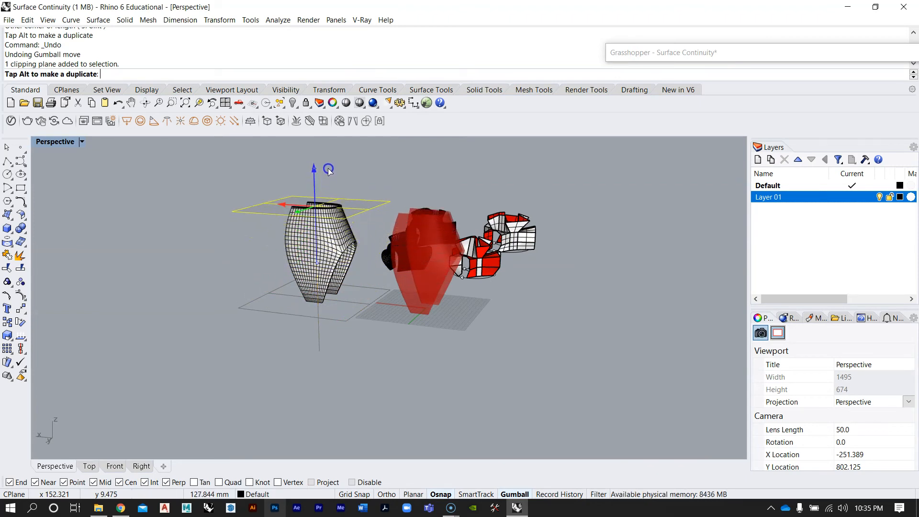
pyautogui.moveTo(327, 151); pyautogui.dragTo(327, 152)
pyautogui.moveTo(327, 151); pyautogui.dragTo(323, 172, button='right')
pyautogui.scroll(5, 322, 171)
pyautogui.scroll(-2, 291, 224)
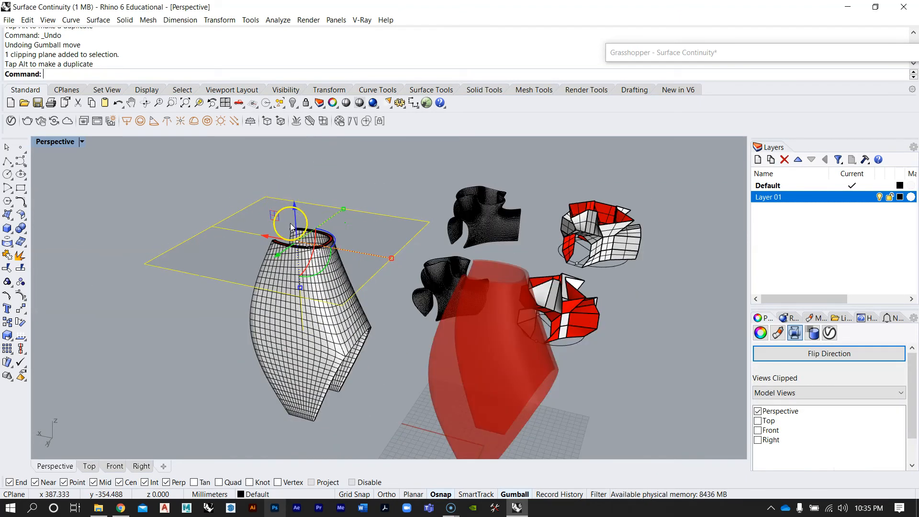
# Slide the clipping plane vertically near the base of the neck to inspect the cut wall thickness
pyautogui.scroll(2, 289, 234)
pyautogui.moveTo(295, 206); pyautogui.dragTo(295, 246)
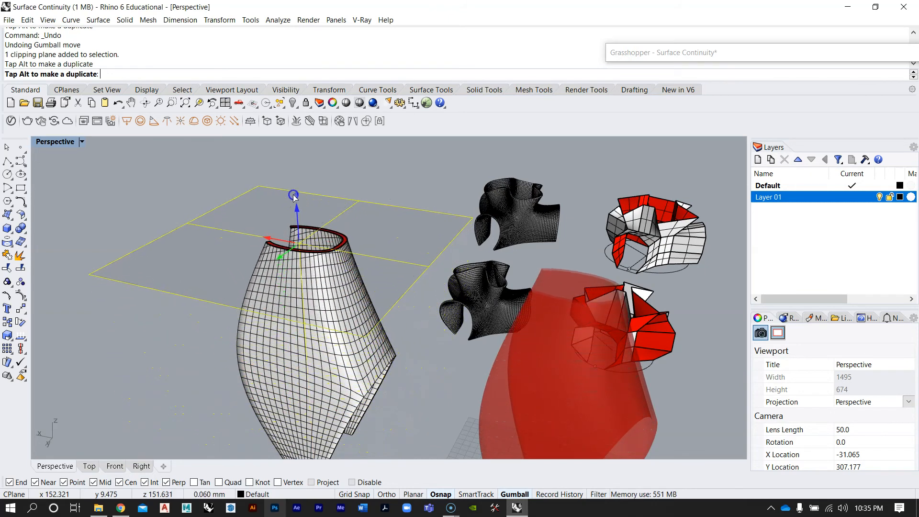
pyautogui.moveTo(295, 157); pyautogui.dragTo(295, 154)
pyautogui.scroll(-5, 273, 244)
pyautogui.scroll(5, 267, 203)
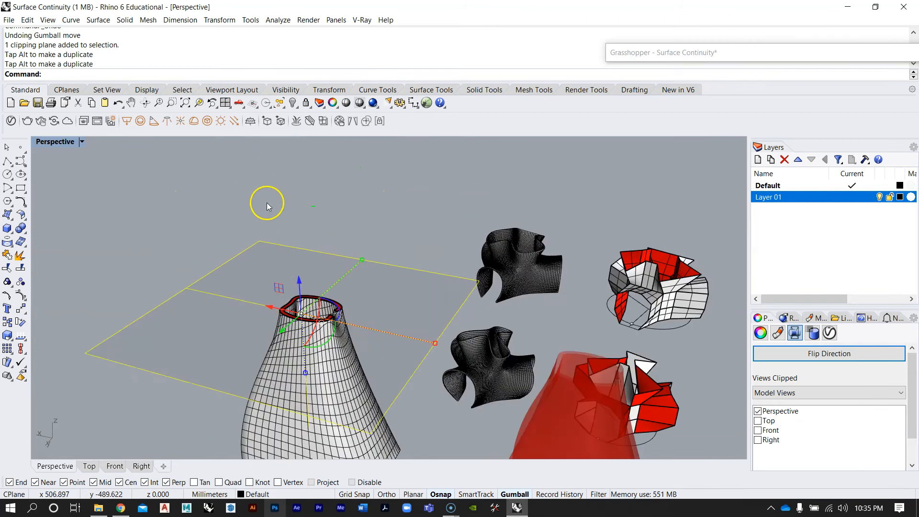
# Move the clipping plane up along the neck in stages to inspect how the section changes towards the top
pyautogui.moveTo(297, 282); pyautogui.dragTo(304, 246)
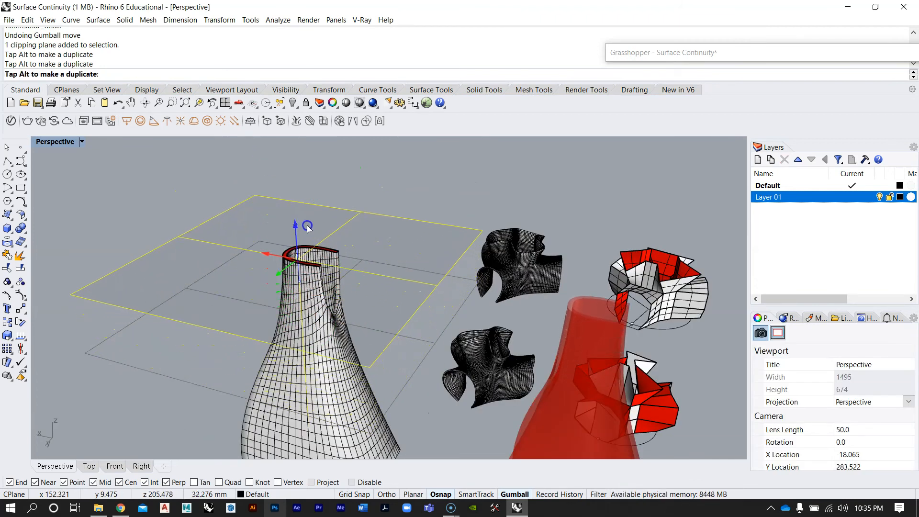
pyautogui.moveTo(307, 190); pyautogui.dragTo(298, 148)
pyautogui.scroll(-5, 301, 241)
pyautogui.scroll(5, 296, 187)
pyautogui.moveTo(305, 229); pyautogui.dragTo(308, 200)
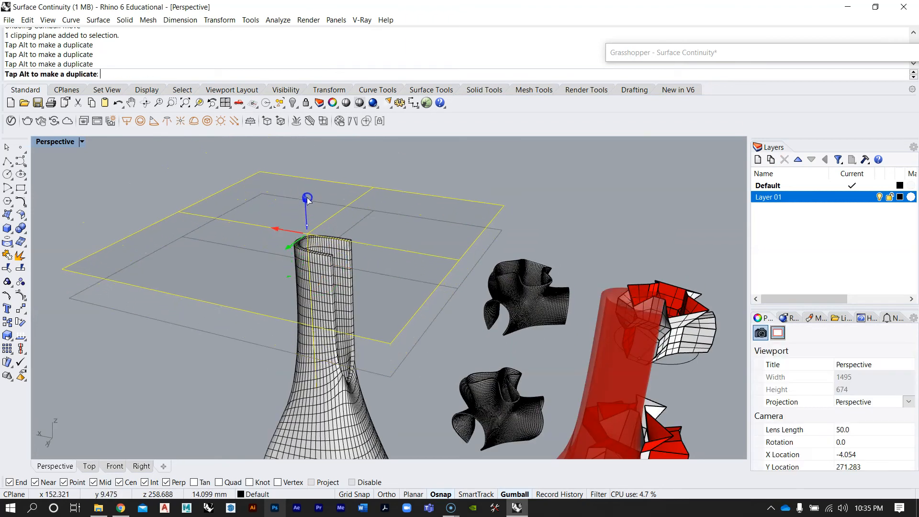
pyautogui.moveTo(302, 313); pyautogui.dragTo(302, 311)
pyautogui.scroll(-7, 308, 265)
pyautogui.scroll(6, 316, 404)
# Sweep the clipping plane down to the two lower legs and back up to the neck to inspect the sections
pyautogui.moveTo(381, 373); pyautogui.dragTo(371, 382, button='right')
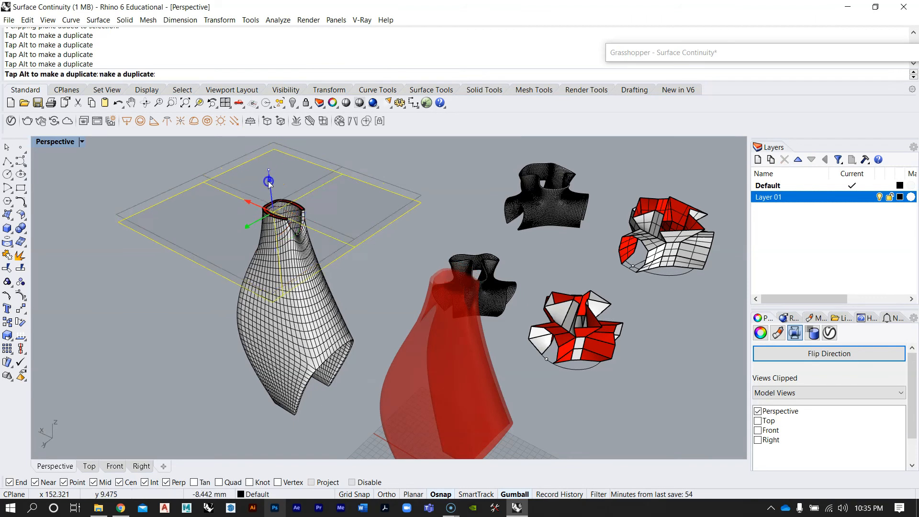
pyautogui.moveTo(278, 315); pyautogui.dragTo(285, 362)
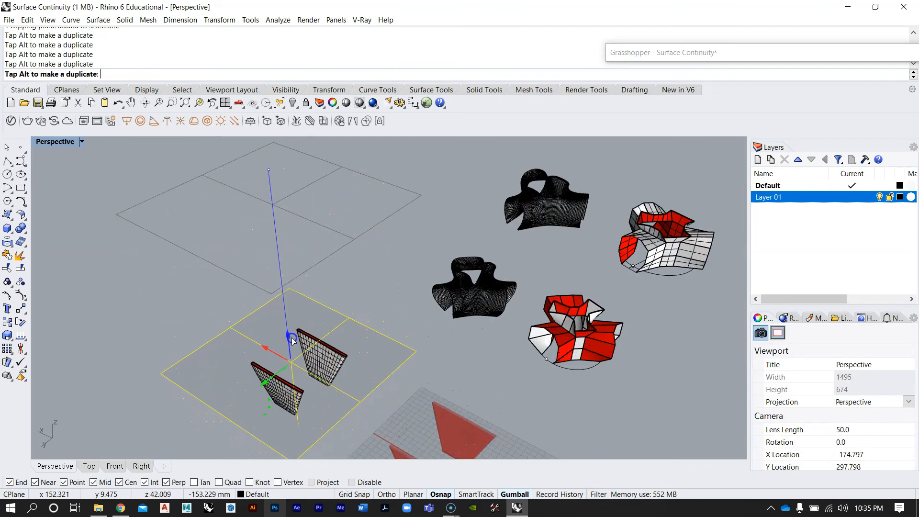
pyautogui.moveTo(302, 301); pyautogui.dragTo(294, 225)
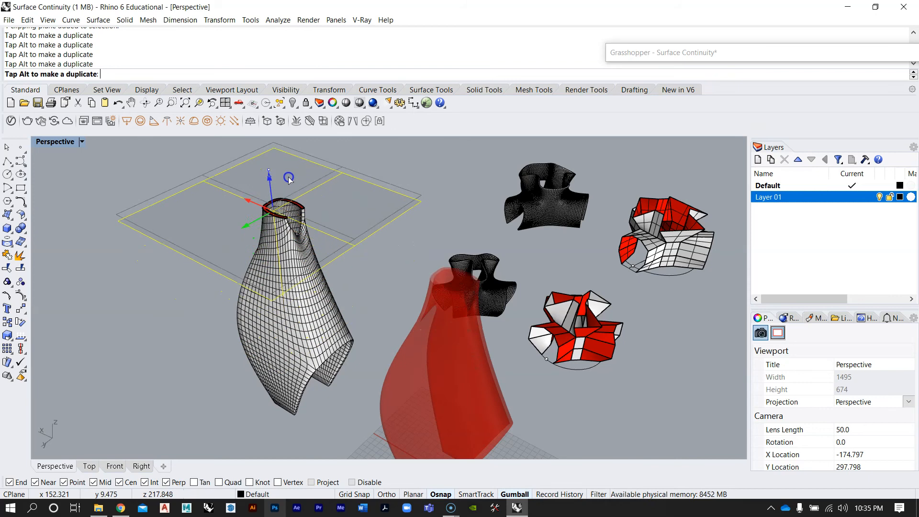
pyautogui.moveTo(288, 151); pyautogui.dragTo(288, 148)
# Raise the clipping plane above the top of the neck to leave the whole baked mesh unclipped
pyautogui.scroll(-7, 285, 251)
pyautogui.scroll(4, 272, 211)
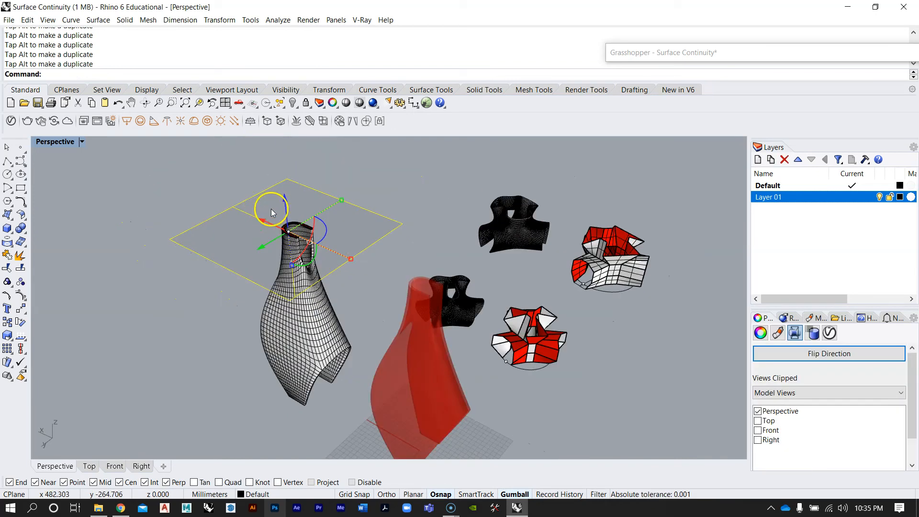
pyautogui.moveTo(282, 200); pyautogui.dragTo(284, 152)
pyautogui.moveTo(310, 271); pyautogui.dragTo(479, 315, button='right')
pyautogui.moveTo(371, 293); pyautogui.dragTo(394, 326, button='right')
# Examine the complete baked mesh beside the red preview and the earlier models from different sides
pyautogui.scroll(10, 351, 349)
pyautogui.click(351, 367)
pyautogui.click(396, 371)
pyautogui.scroll(-6, 433, 341)
pyautogui.scroll(-6, 394, 326)
pyautogui.scroll(6, 382, 320)
pyautogui.moveTo(316, 327); pyautogui.dragTo(307, 292, button='right')
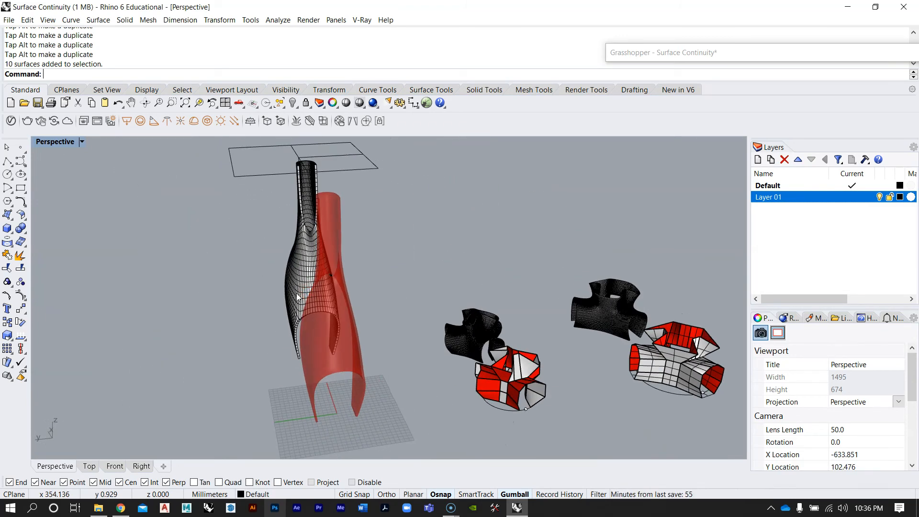
pyautogui.moveTo(392, 268); pyautogui.dragTo(374, 306, button='right')
pyautogui.scroll(-2, 374, 305)
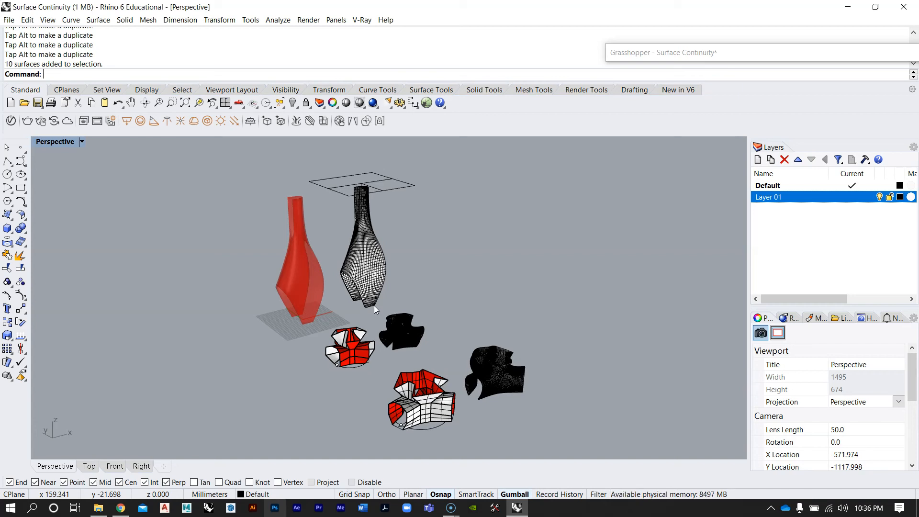
# Compare the two faceted surface models with their smoothed, thickened meshes close up and from an overview
pyautogui.scroll(5, 374, 305)
pyautogui.moveTo(374, 305); pyautogui.dragTo(419, 375, button='right')
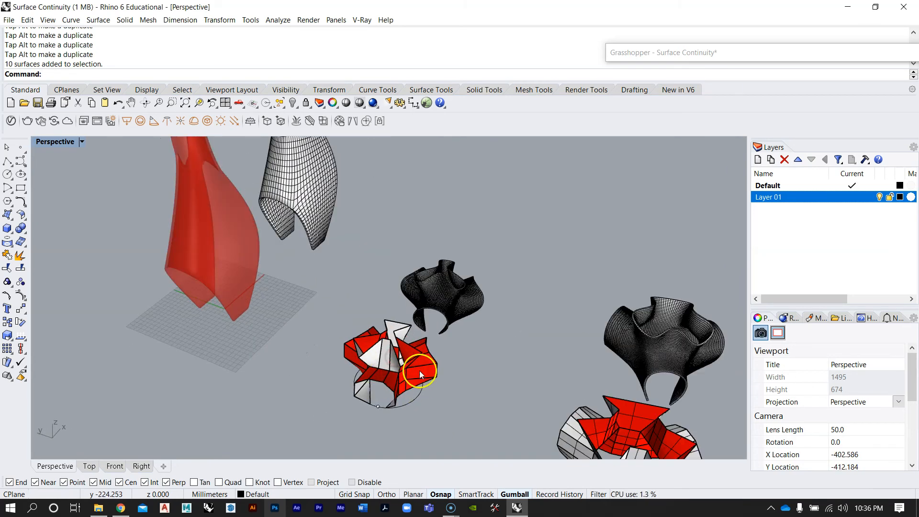
pyautogui.scroll(-7, 363, 333)
pyautogui.moveTo(361, 336); pyautogui.dragTo(418, 383, button='right')
pyautogui.scroll(6, 466, 365)
pyautogui.scroll(6, 424, 350)
pyautogui.scroll(-7, 362, 316)
pyautogui.scroll(3, 367, 373)
pyautogui.scroll(-7, 365, 374)
pyautogui.scroll(6, 418, 383)
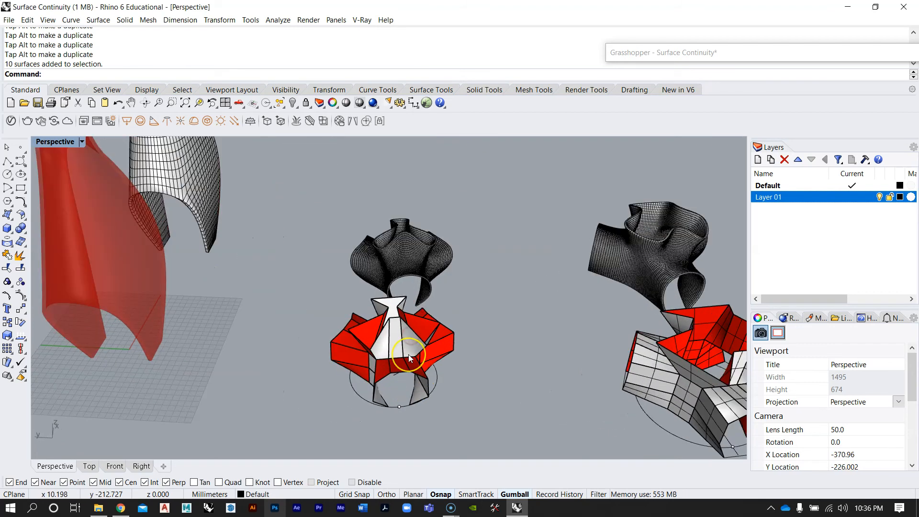
pyautogui.scroll(-5, 421, 306)
pyautogui.moveTo(431, 297); pyautogui.dragTo(417, 265, button='right')
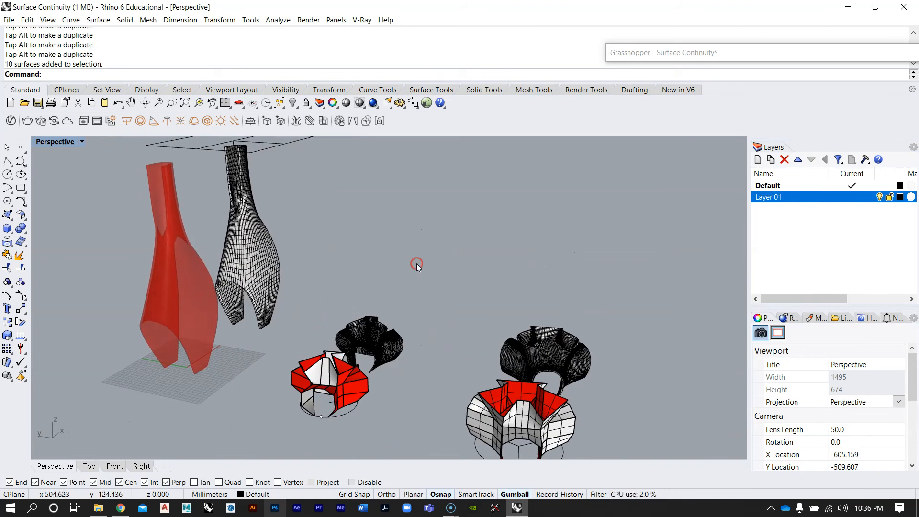
pyautogui.scroll(-3, 412, 268)
pyautogui.scroll(5, 408, 271)
pyautogui.moveTo(407, 297); pyautogui.dragTo(415, 311, button='right')
pyautogui.scroll(-3, 413, 312)
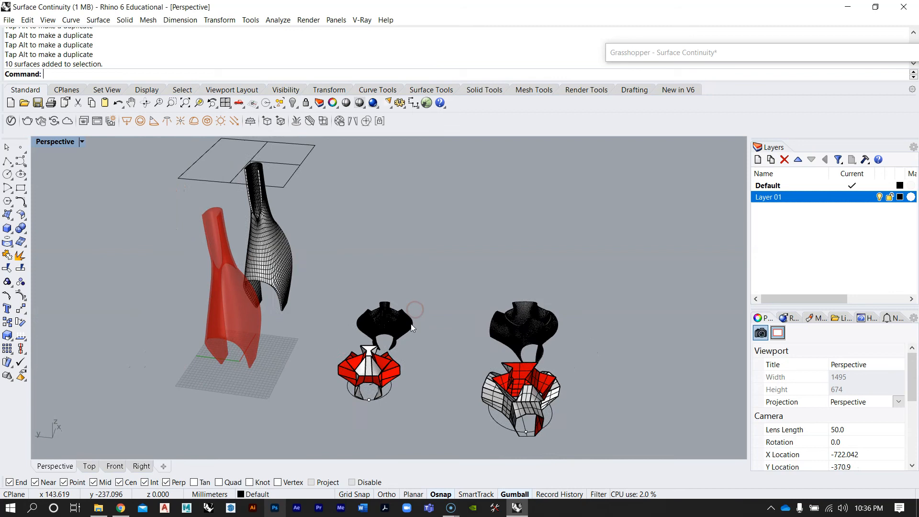
pyautogui.scroll(3, 411, 323)
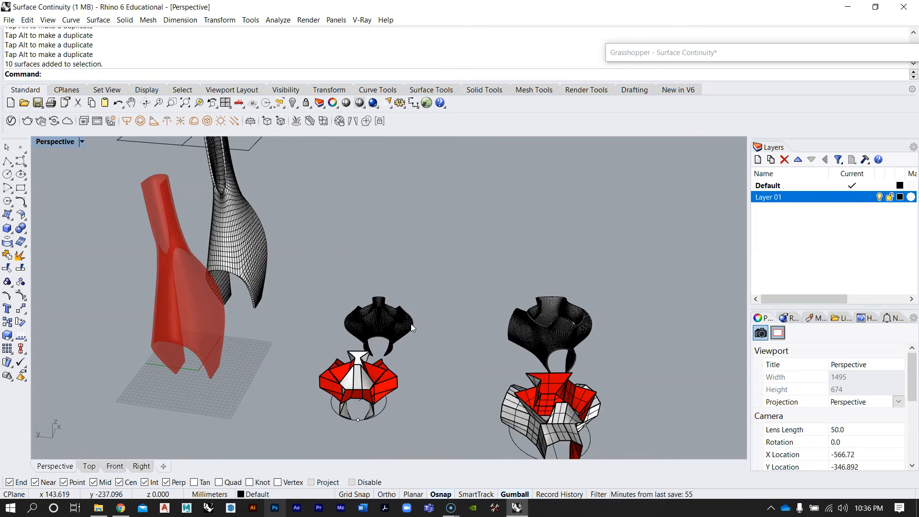
# Show the hidden faceted source surfaces inside the red preview
pyautogui.scroll(3, 356, 383)
pyautogui.scroll(-5, 335, 360)
pyautogui.moveTo(320, 357); pyautogui.dragTo(268, 334, button='right')
pyautogui.scroll(3, 267, 334)
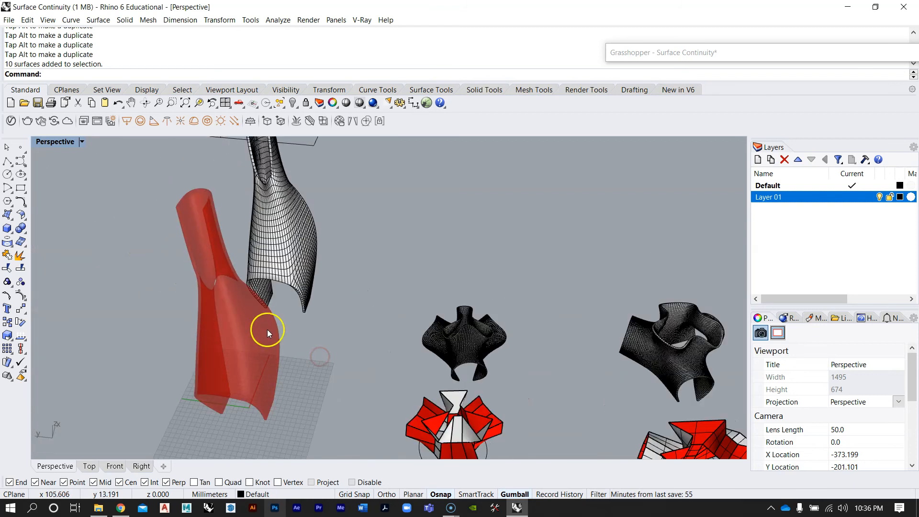
pyautogui.write('Show')
pyautogui.press('Return')
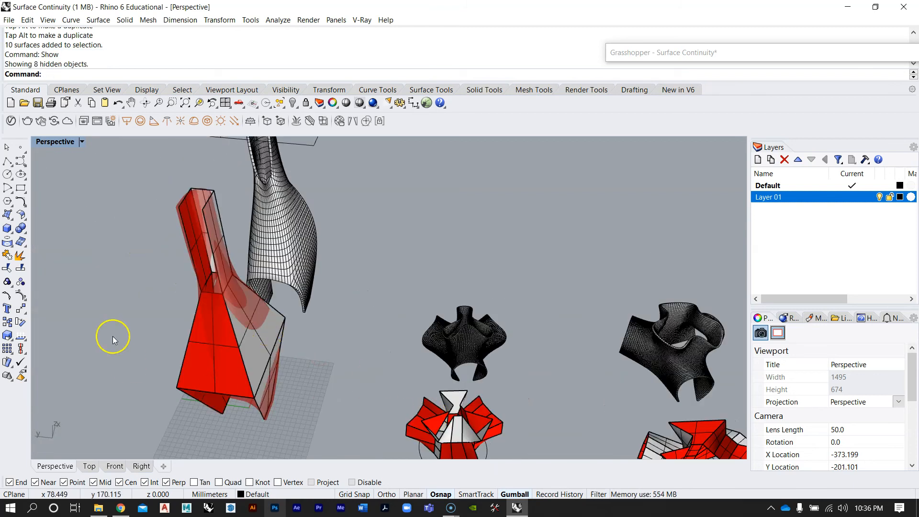
# Copy the eight faceted surfaces from a lower leg corner to the top corner of the neck, stacking a second module above the first
pyautogui.click(236, 324)
pyautogui.moveTo(323, 355); pyautogui.dragTo(229, 313, button='right')
pyautogui.scroll(3, 227, 239)
pyautogui.moveTo(270, 262); pyautogui.dragTo(253, 273, button='right')
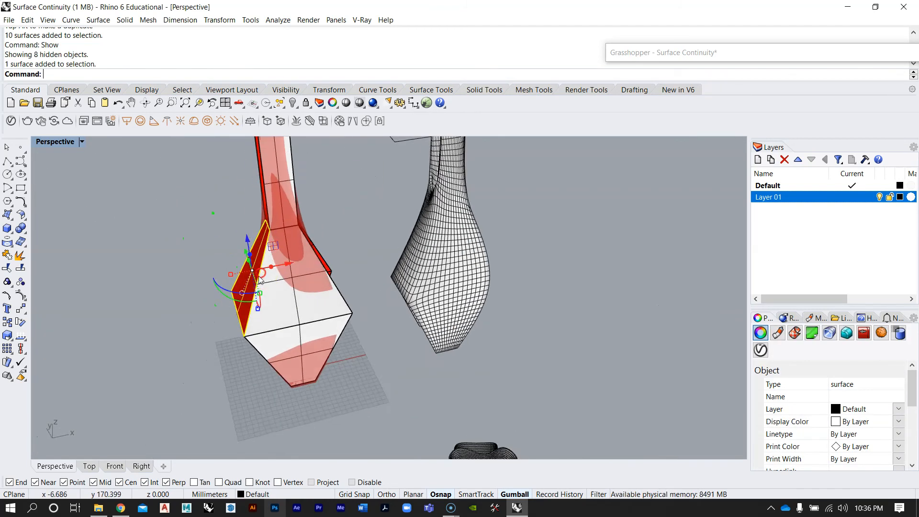
pyautogui.scroll(-5, 251, 274)
pyautogui.click(195, 182)
pyautogui.moveTo(311, 351); pyautogui.dragTo(316, 354)
pyautogui.moveTo(362, 321); pyautogui.dragTo(335, 314, button='right')
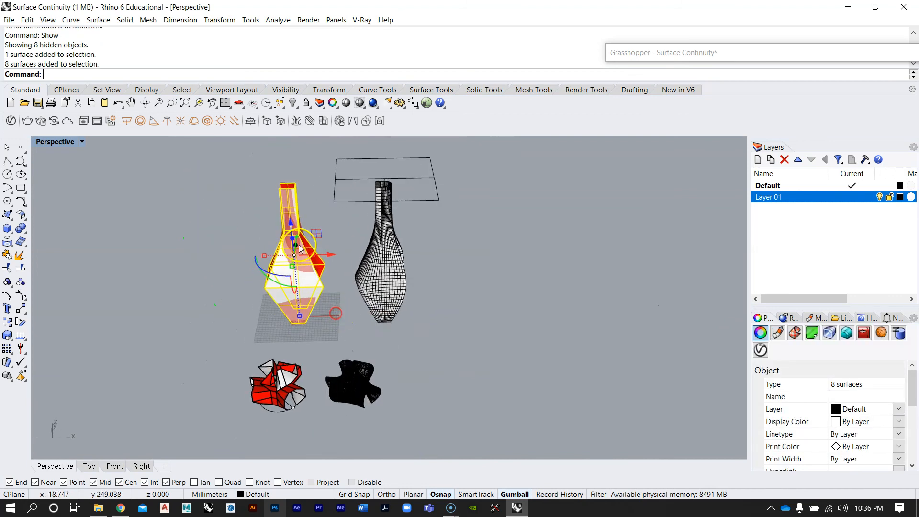
pyautogui.scroll(5, 325, 247)
pyautogui.moveTo(331, 247); pyautogui.dragTo(338, 260, button='right')
pyautogui.write('Co')
pyautogui.press('Return')
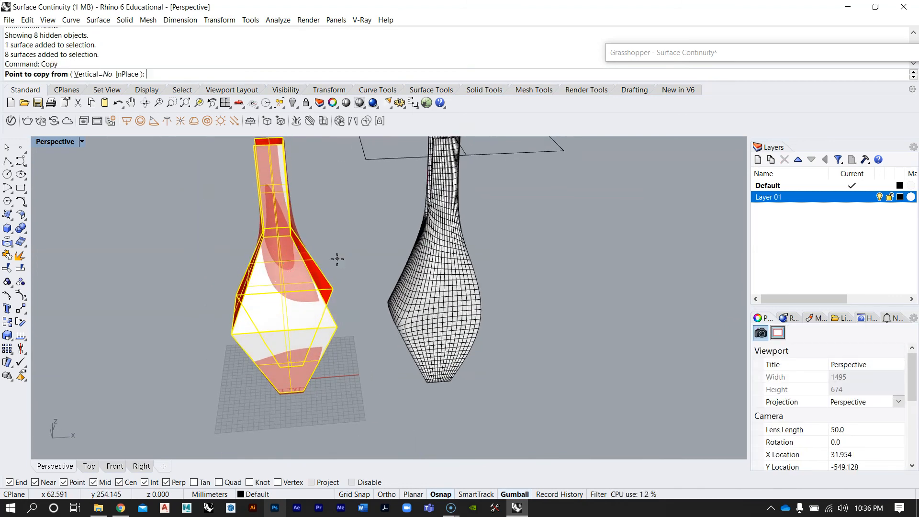
pyautogui.scroll(-2, 259, 359)
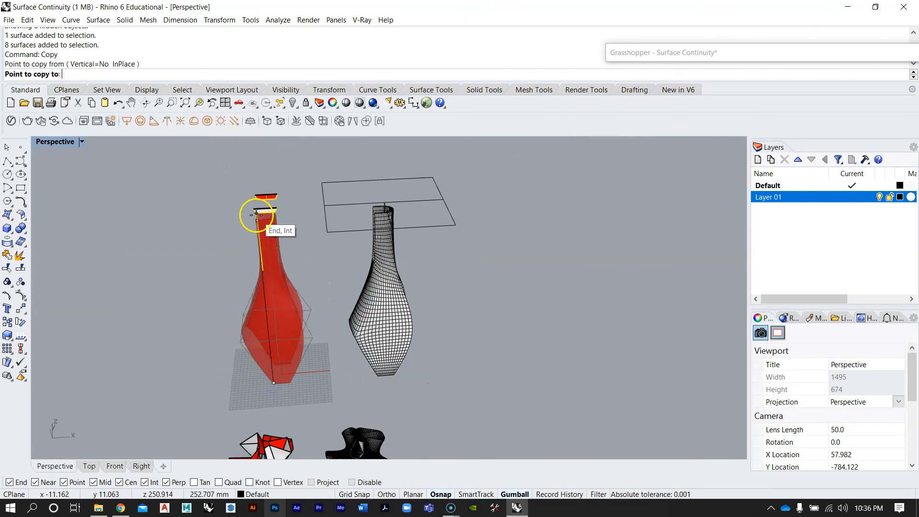
pyautogui.scroll(-2, 307, 266)
pyautogui.press('Escape')
# Delete the clipping plane above the baked mesh
pyautogui.click(405, 230)
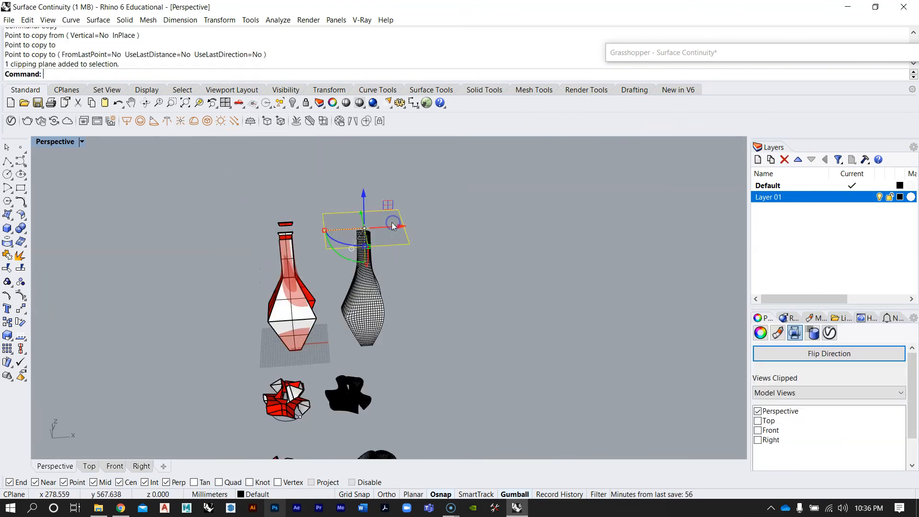
pyautogui.press('Delete')
pyautogui.moveTo(392, 227); pyautogui.dragTo(383, 246, button='right')
pyautogui.scroll(10, 294, 260)
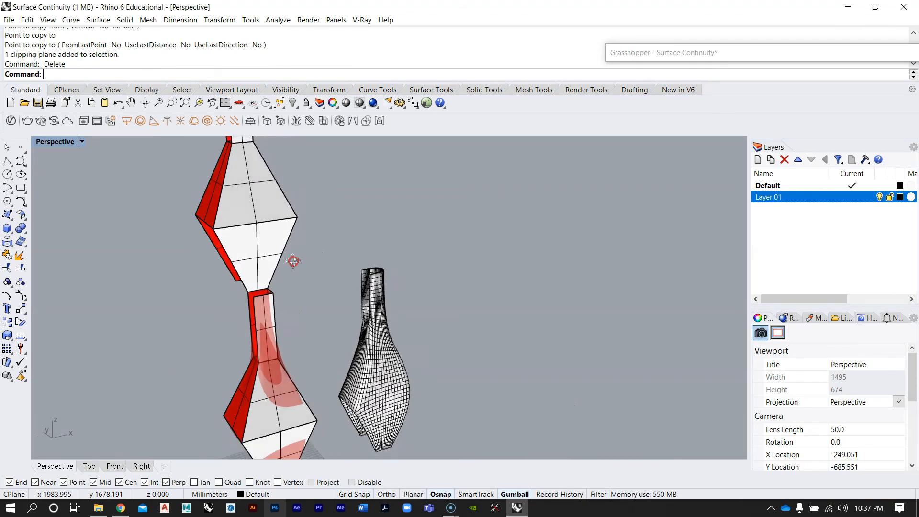
# Assign all 16 surfaces of the two stacked modules to the Srf parameter feeding Mesh UV in Grasshopper
pyautogui.moveTo(375, 305); pyautogui.dragTo(336, 317, button='right')
pyautogui.scroll(-10, 336, 316)
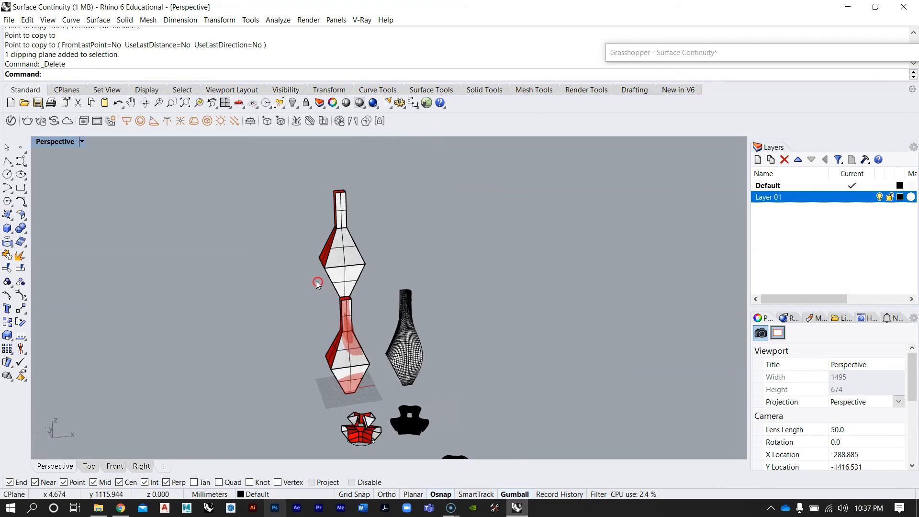
pyautogui.moveTo(382, 405); pyautogui.dragTo(382, 405)
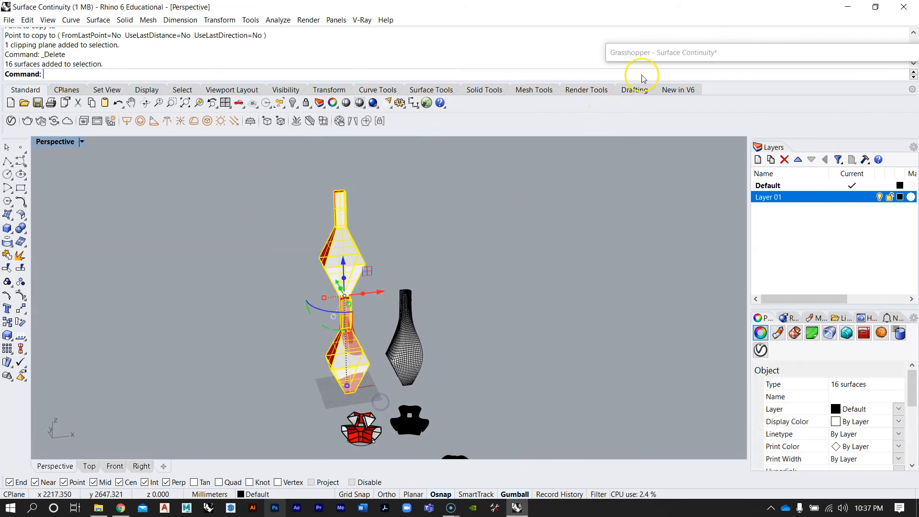
pyautogui.doubleClick(646, 53)
pyautogui.moveTo(633, 193); pyautogui.dragTo(753, 225, button='right')
pyautogui.scroll(-5, 742, 252)
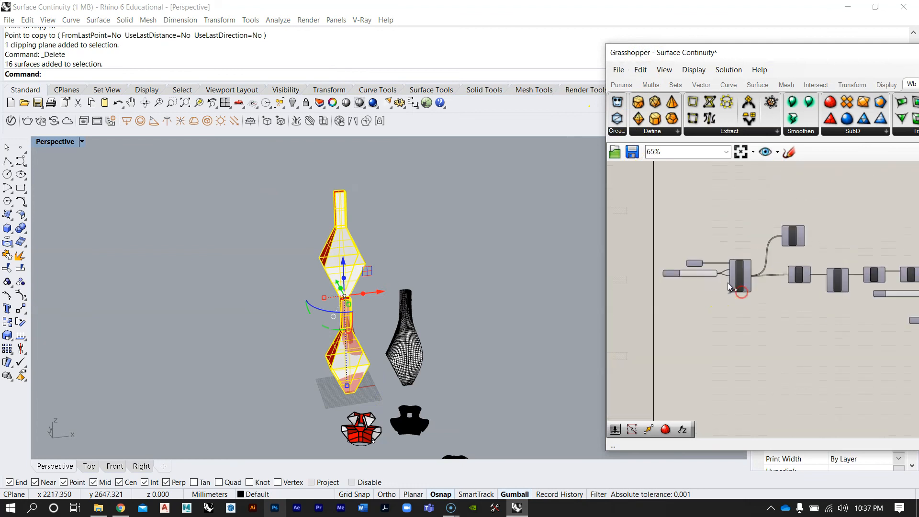
pyautogui.scroll(3, 727, 287)
pyautogui.rightClick(675, 257)
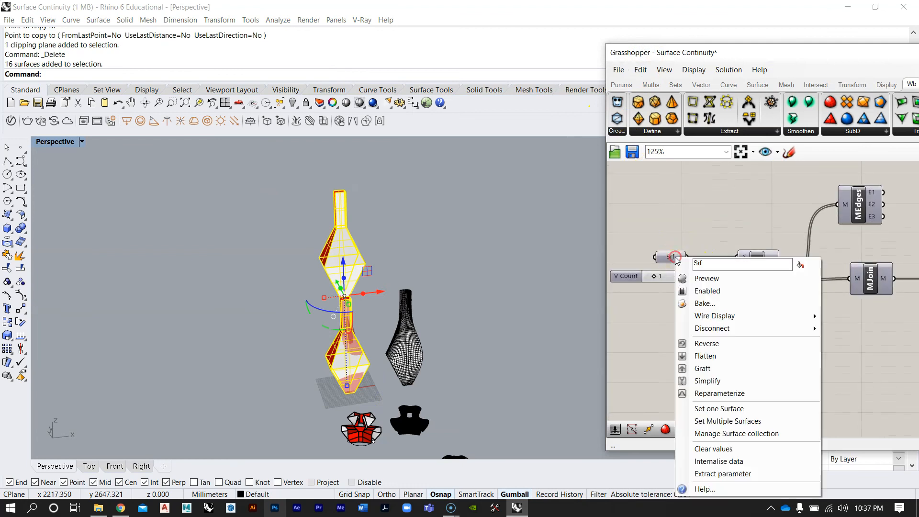
pyautogui.click(758, 422)
# Bake the wbThicken output mesh ungrouped and move the baked mesh beside the stacked faceted surfaces
pyautogui.moveTo(401, 245); pyautogui.dragTo(421, 293, button='right')
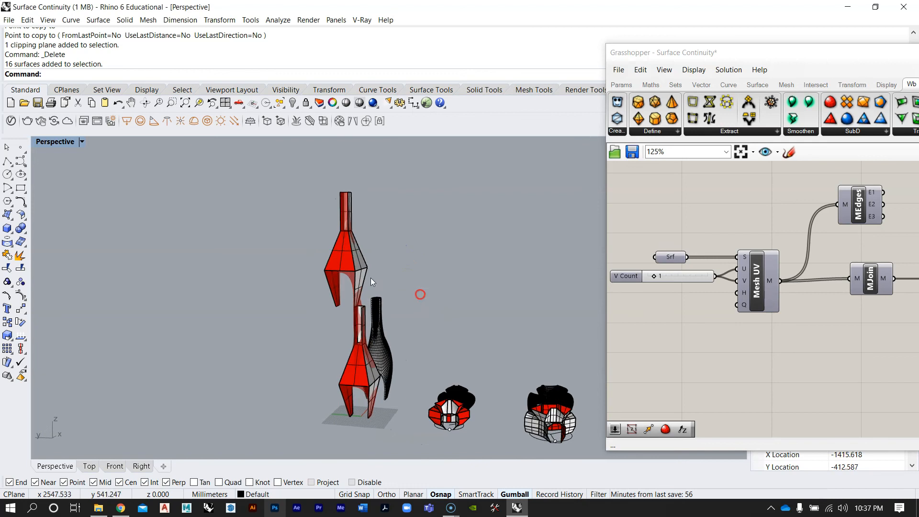
pyautogui.scroll(2, 327, 277)
pyautogui.middleClick(326, 275)
pyautogui.click(364, 266)
pyautogui.moveTo(401, 233); pyautogui.dragTo(325, 285, button='right')
pyautogui.click(325, 285)
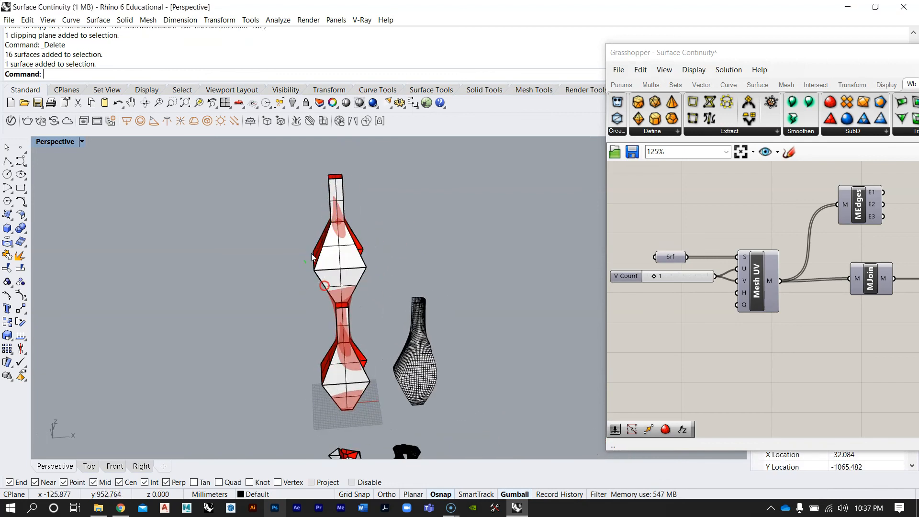
pyautogui.moveTo(740, 310); pyautogui.dragTo(724, 309, button='right')
pyautogui.scroll(-8, 722, 307)
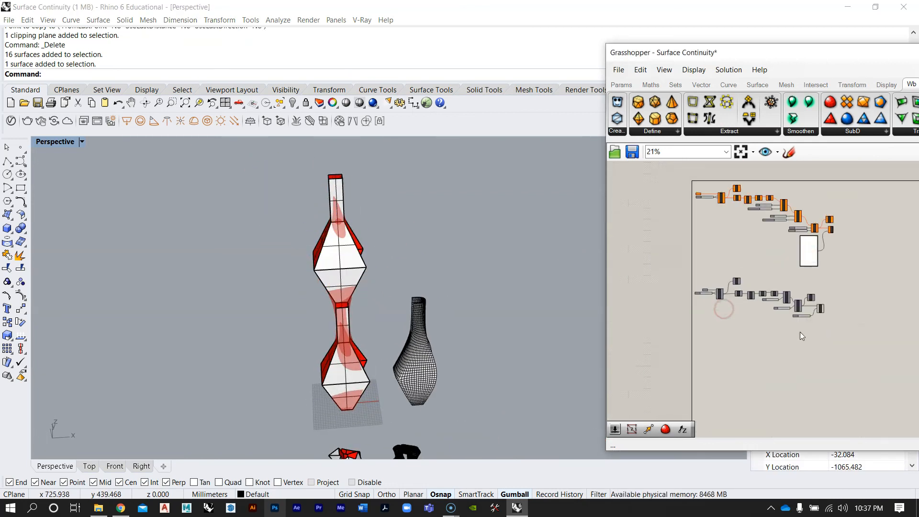
pyautogui.scroll(3, 745, 290)
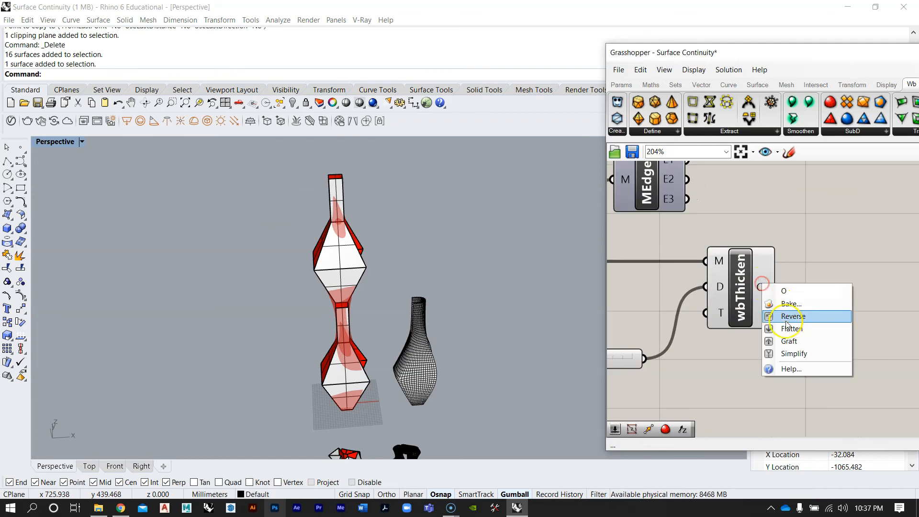
pyautogui.click(812, 308)
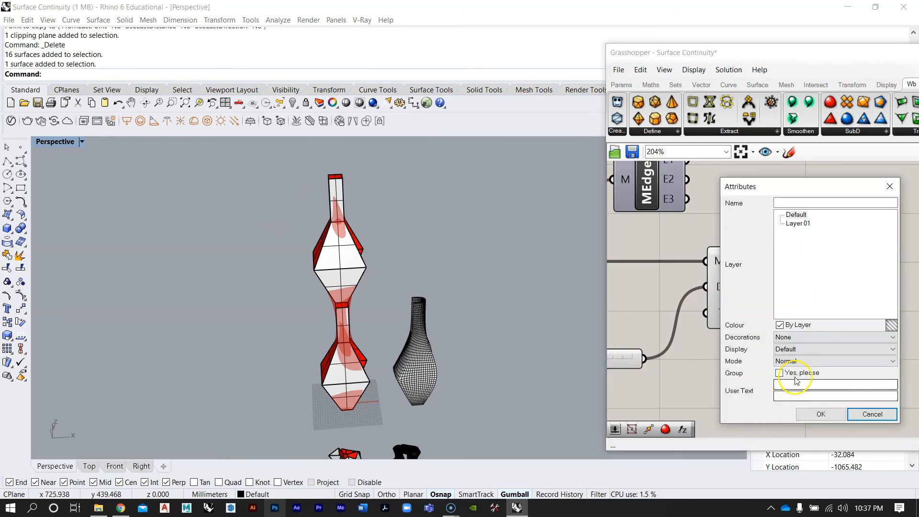
pyautogui.click(819, 414)
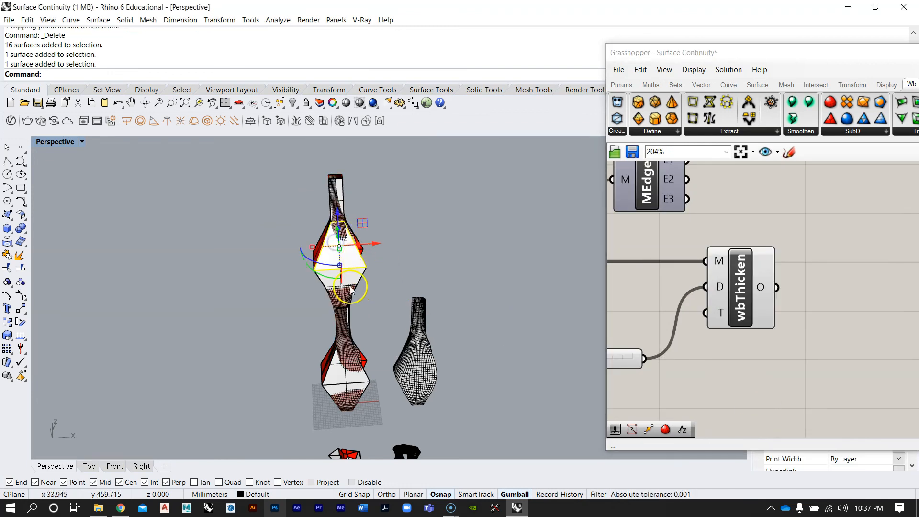
pyautogui.scroll(-3, 354, 253)
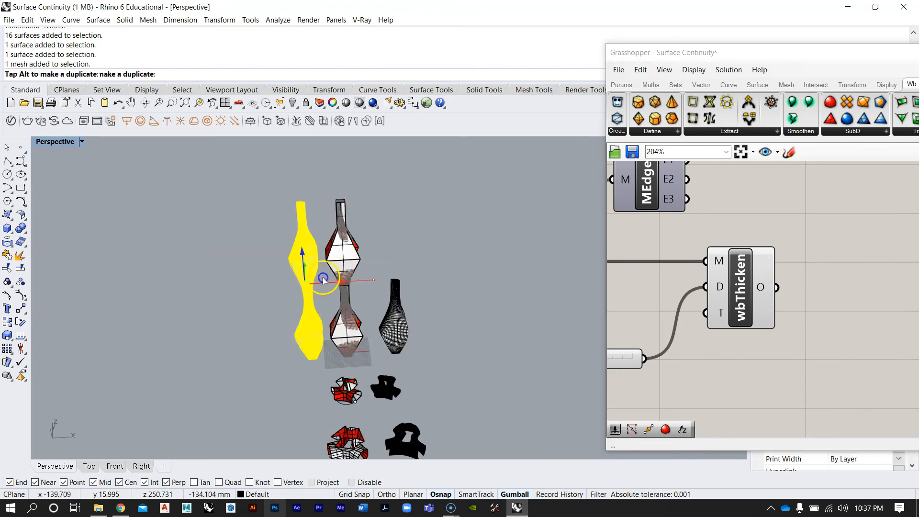
# Examine the baked double-module mesh against the stacked faceted surfaces, focusing on the junction between the modules from different sides
pyautogui.scroll(10, 299, 309)
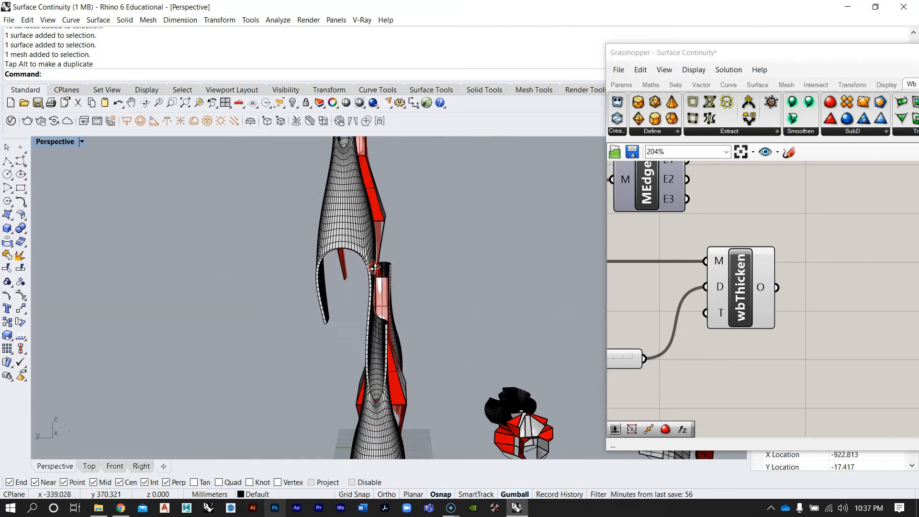
pyautogui.moveTo(383, 236); pyautogui.dragTo(279, 223, button='right')
pyautogui.scroll(4, 254, 271)
pyautogui.moveTo(254, 270); pyautogui.dragTo(534, 349, button='right')
pyautogui.scroll(-5, 328, 267)
pyautogui.scroll(-4, 387, 310)
pyautogui.scroll(4, 266, 304)
pyautogui.moveTo(315, 295); pyautogui.dragTo(343, 249, button='right')
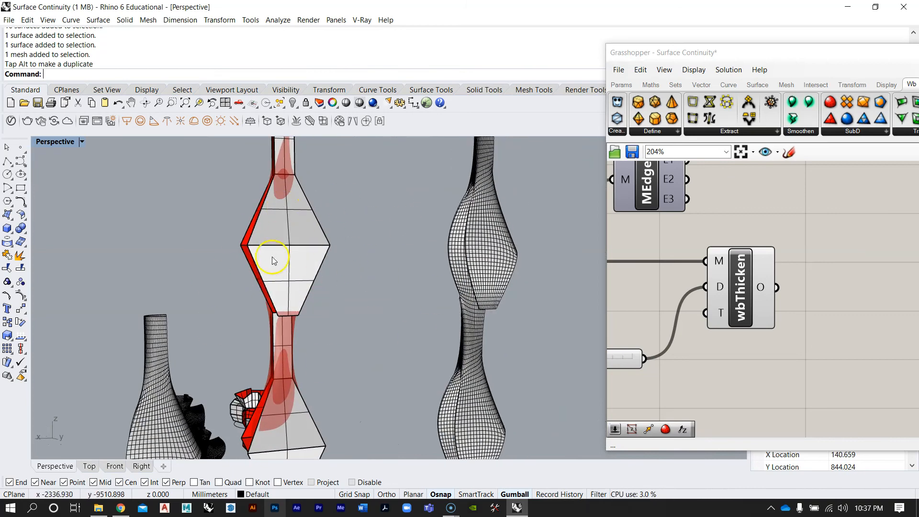
pyautogui.moveTo(279, 266); pyautogui.dragTo(161, 325, button='right')
pyautogui.scroll(-4, 345, 285)
pyautogui.scroll(4, 377, 292)
pyautogui.moveTo(378, 292); pyautogui.dragTo(279, 324, button='right')
pyautogui.scroll(-4, 381, 290)
# Review the Grasshopper component chain and compare all faceted models with their baked meshes from an overview
pyautogui.moveTo(646, 269); pyautogui.dragTo(843, 315, button='right')
pyautogui.scroll(-6, 672, 286)
pyautogui.scroll(-2, 668, 287)
pyautogui.moveTo(685, 299); pyautogui.dragTo(742, 297, button='right')
pyautogui.scroll(-2, 762, 321)
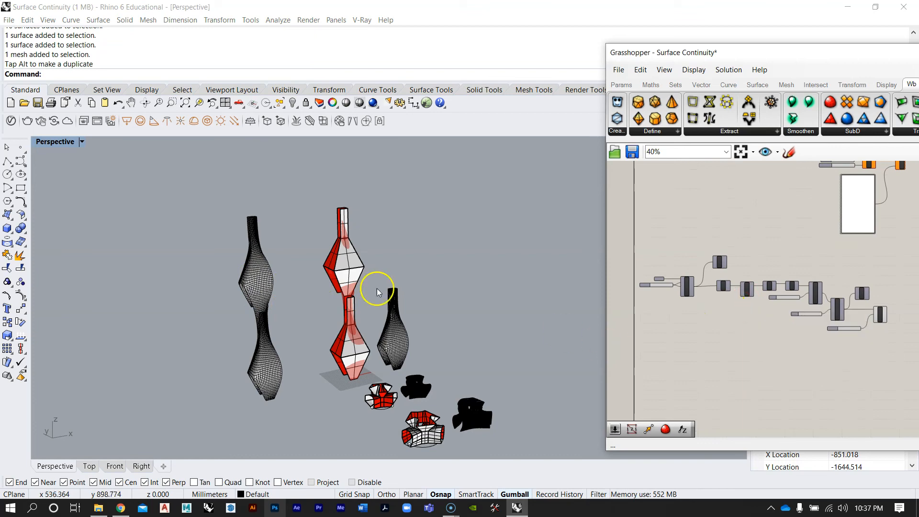
pyautogui.scroll(8, 263, 278)
pyautogui.moveTo(291, 312); pyautogui.dragTo(520, 200, button='right')
pyautogui.scroll(6, 238, 323)
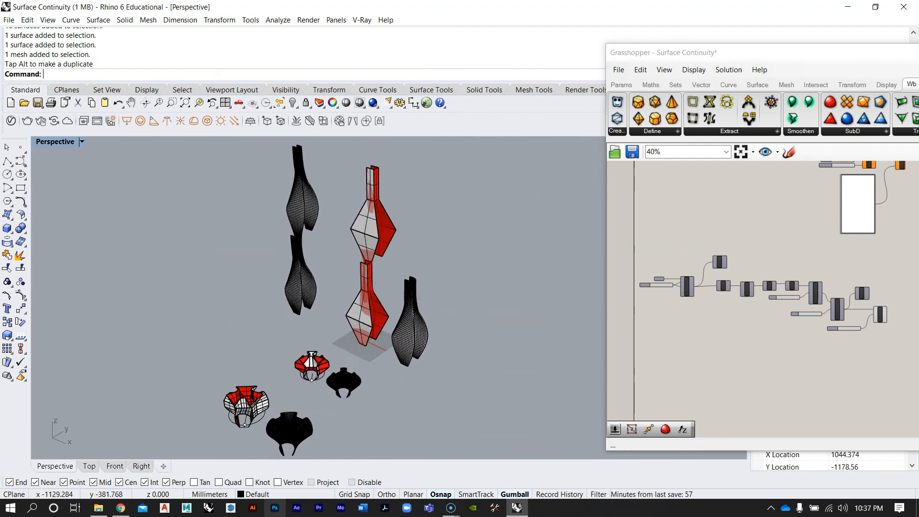